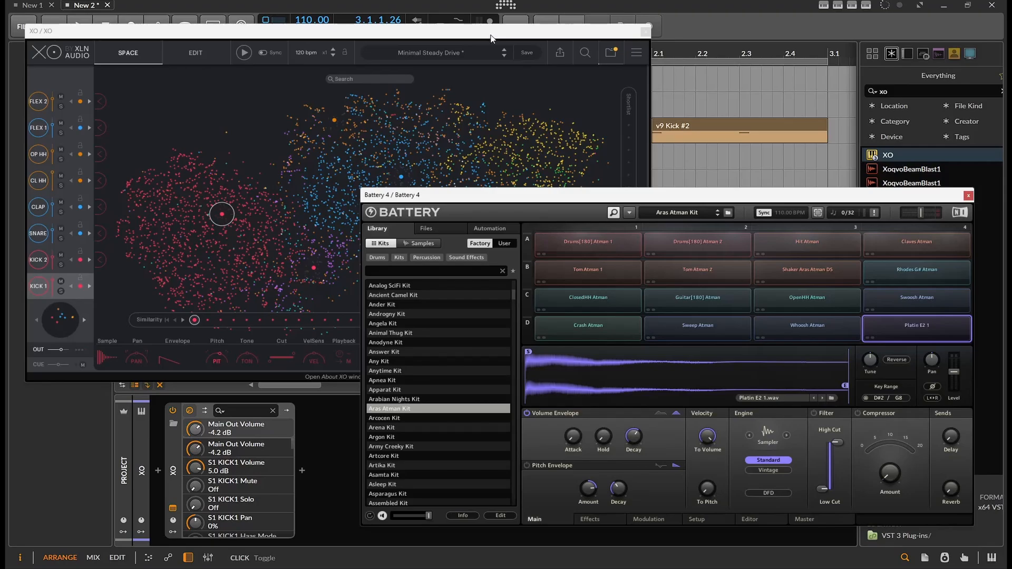
- Browse the Battery 4 factory kits and the full factory sample list down to the synth samples
drag(581, 196, 421, 179)
drag(352, 280, 346, 328)
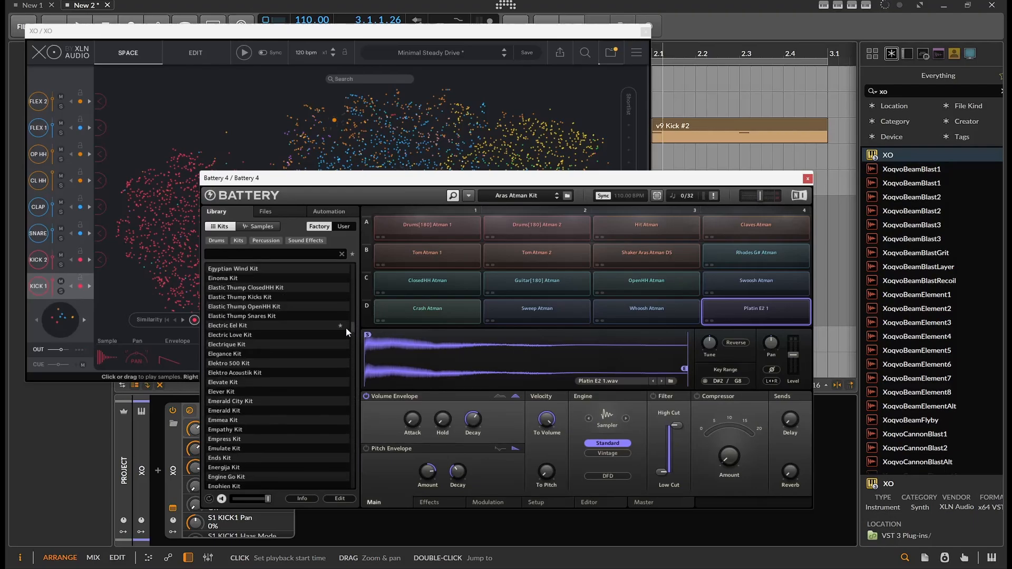
click(272, 228)
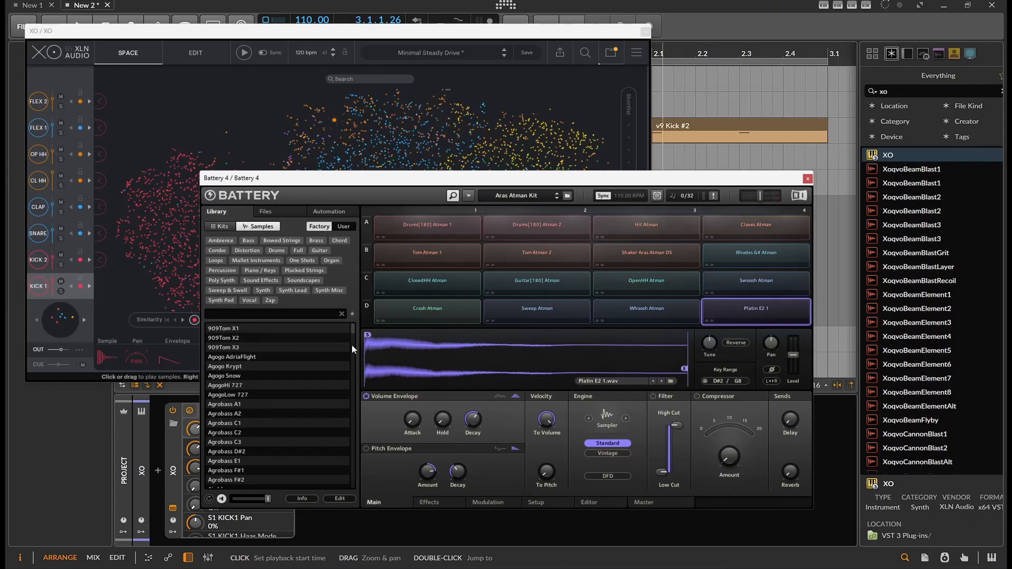
scroll(352, 334, down, 15)
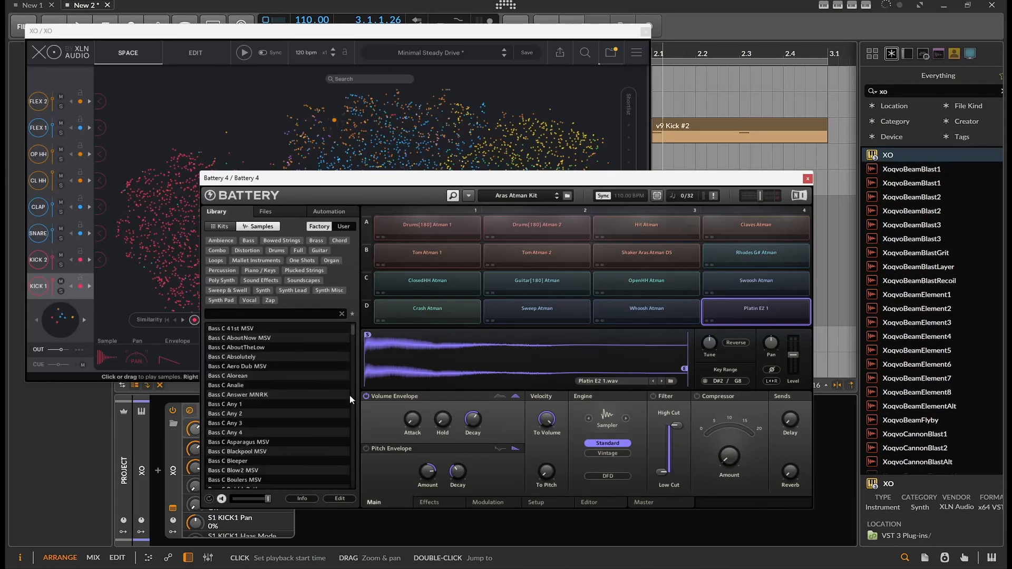
scroll(350, 399, down, 10)
drag(350, 334, 362, 472)
- Switch to XO, audition kick samples across its Space map, and open the Edit view
click(209, 35)
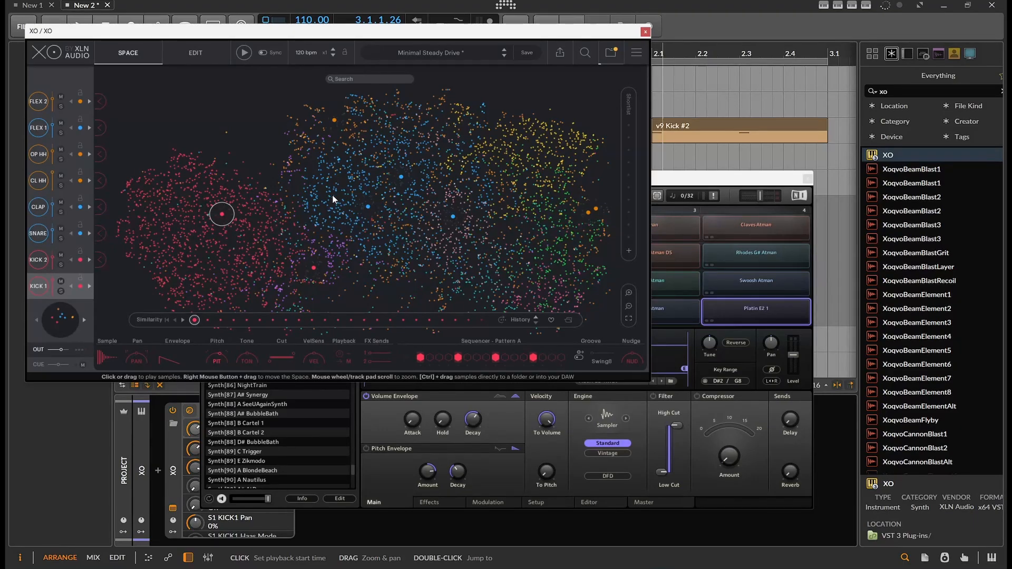
drag(328, 231, 219, 247)
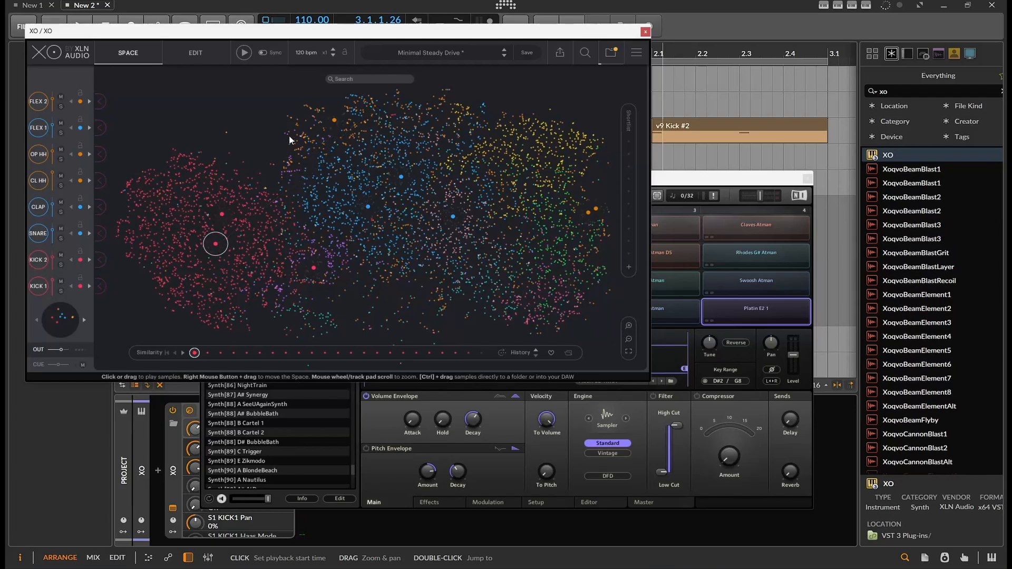
click(191, 56)
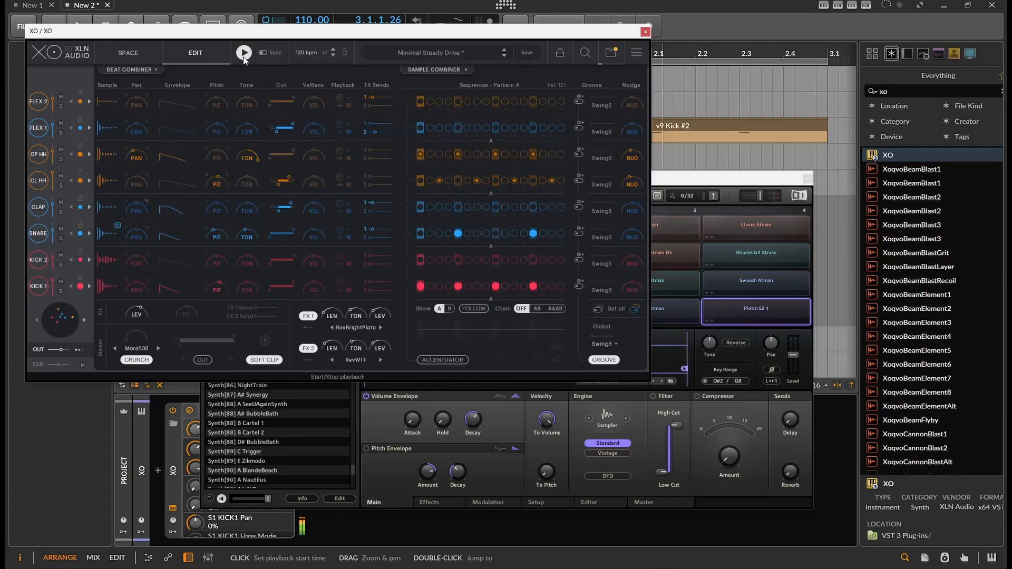
- In Battery 4, try several synth samples in cell D4 and leave Synth[85] G# Barracuda 1 loaded
click(666, 185)
click(259, 403)
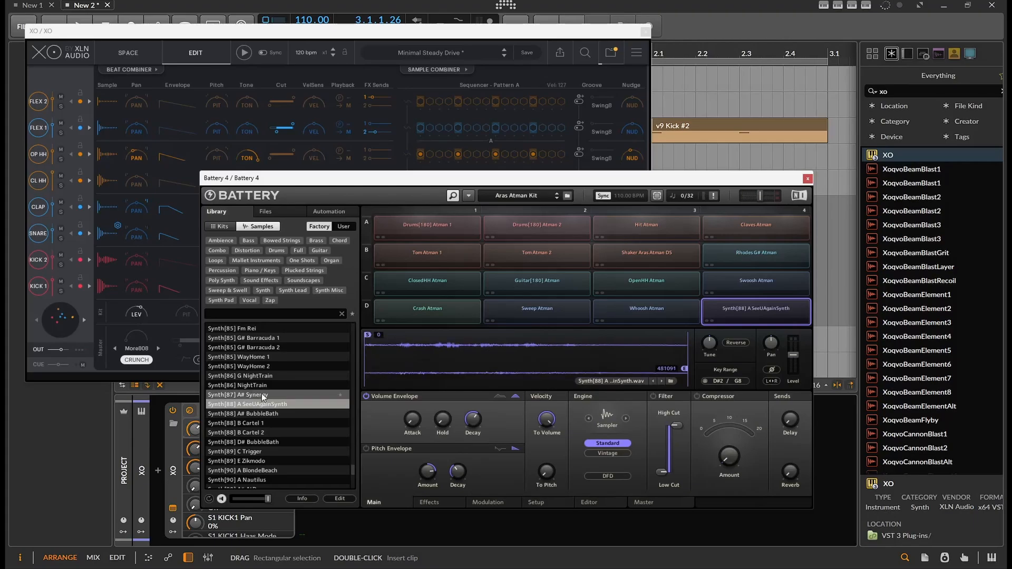
click(258, 376)
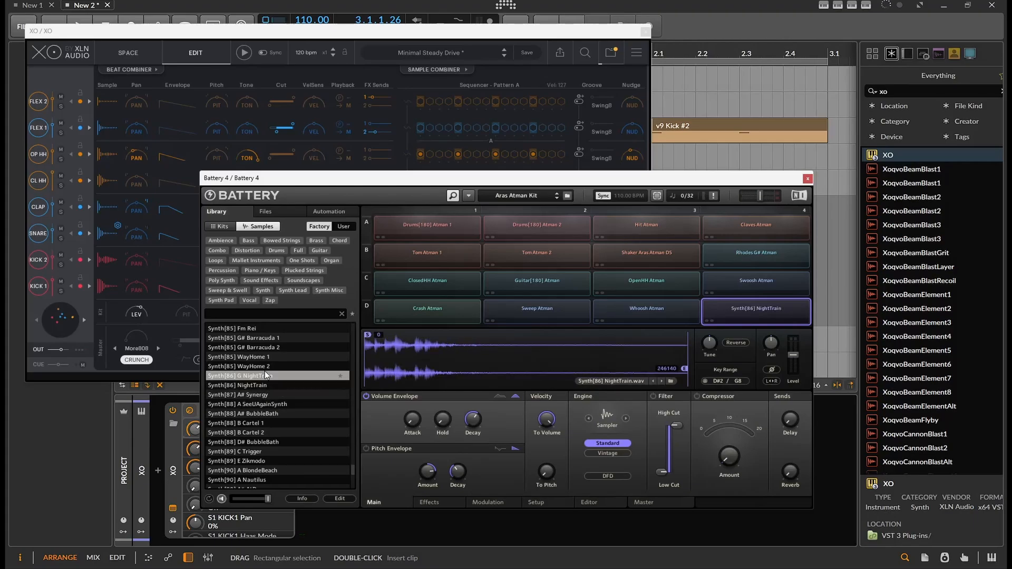
click(266, 339)
- Audition Battery 4 cells from rows A and B, including Drums[180] Atman 1, Shaker Aras Atman DS and Tom Atman 2
click(418, 233)
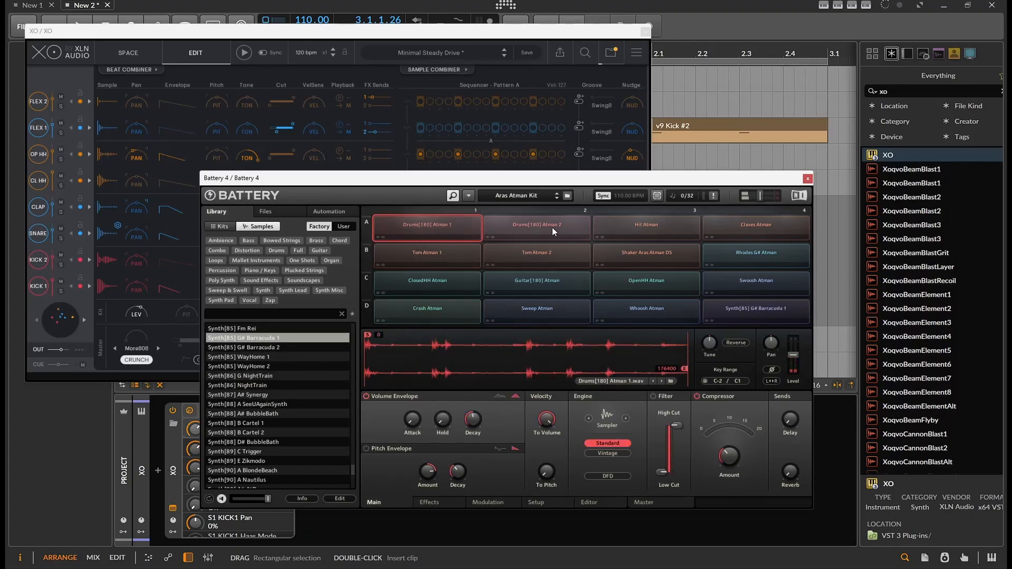
click(665, 225)
click(704, 251)
click(687, 256)
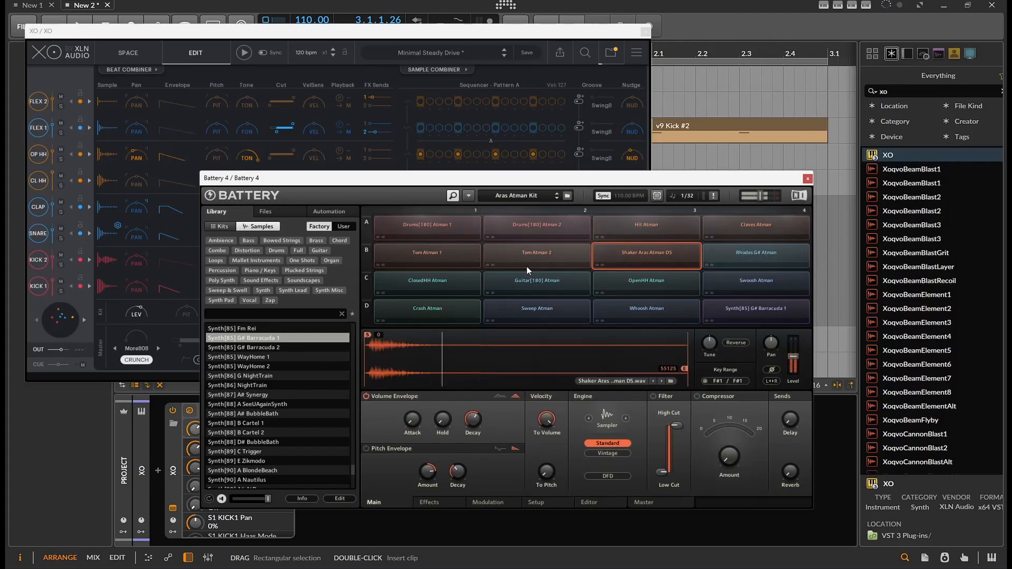
click(527, 266)
- Preview several of the Synth[94] and Synth[95] samples in the factory library, including Dmin Galileons 1 and C# SpaceSwag
scroll(260, 409, down, 2)
scroll(260, 409, down, 9)
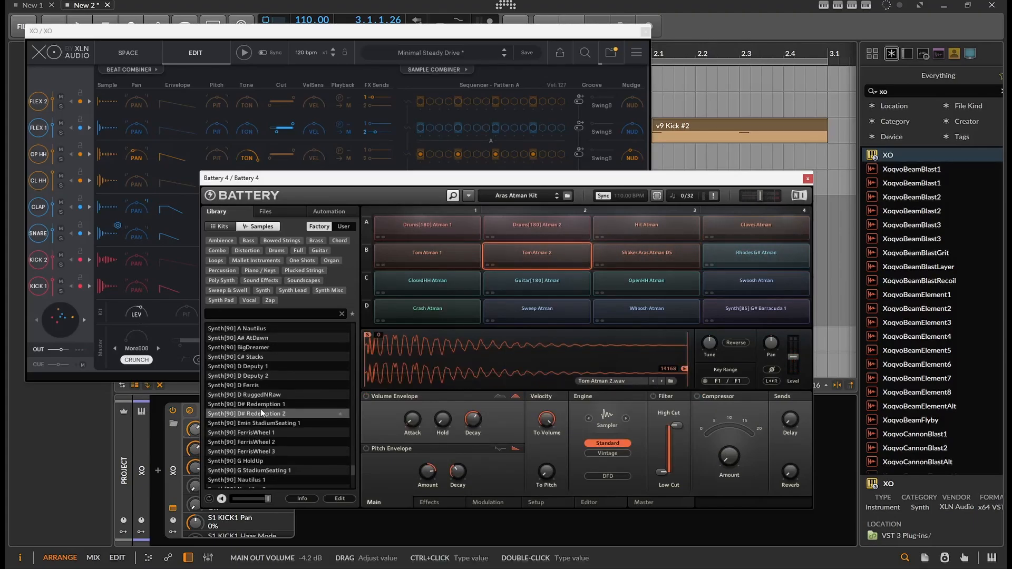
click(266, 451)
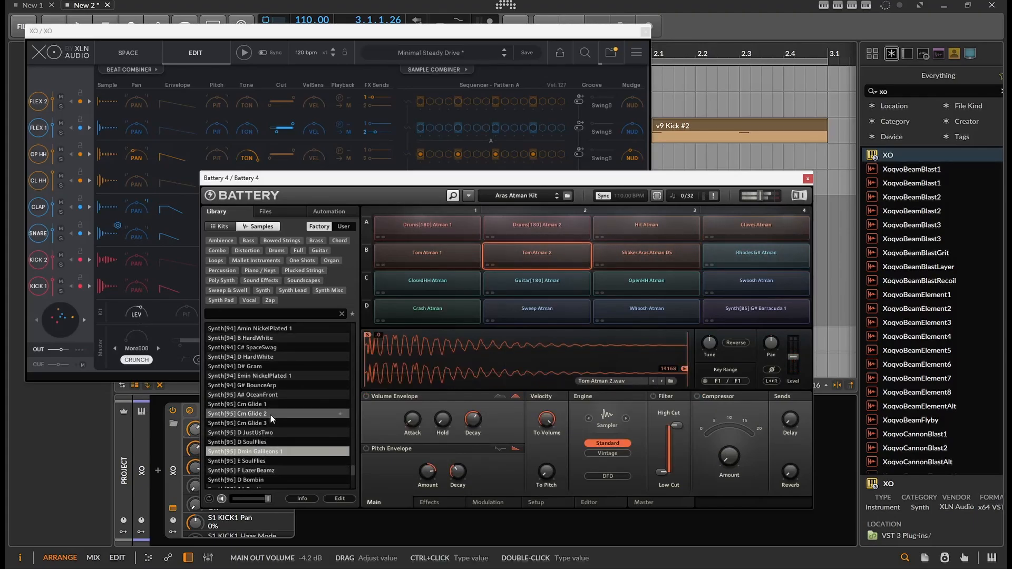
click(270, 415)
click(268, 367)
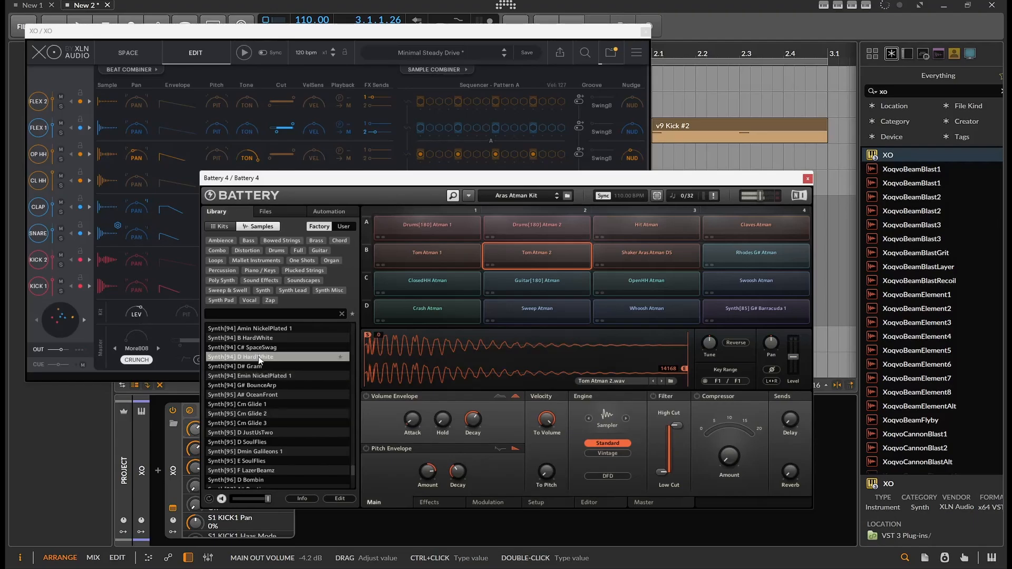
click(259, 348)
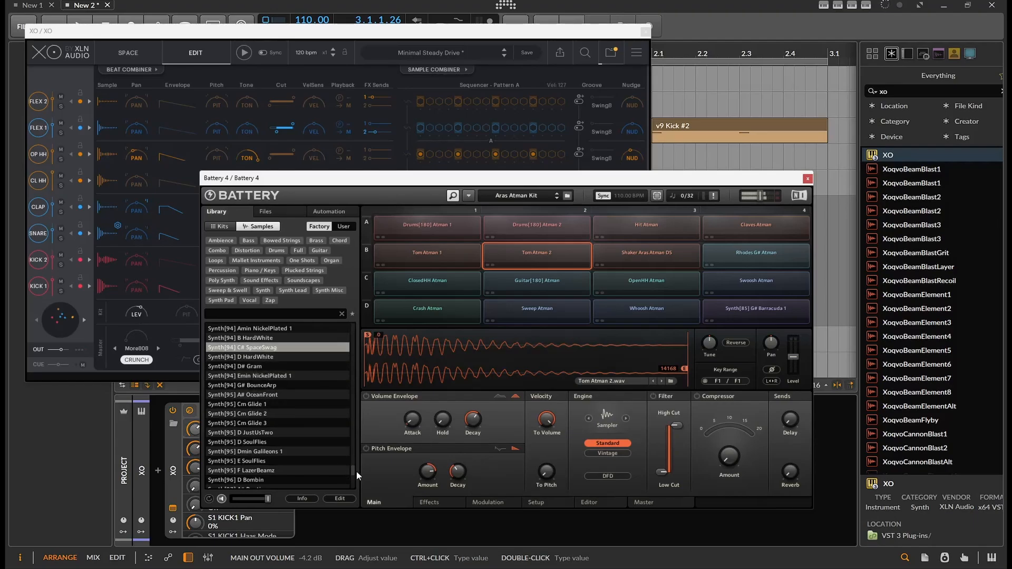
- Preview several Drums[120] loops in the sample list, including HoldOn, Cina 2 and Burning Man
drag(356, 471, 346, 377)
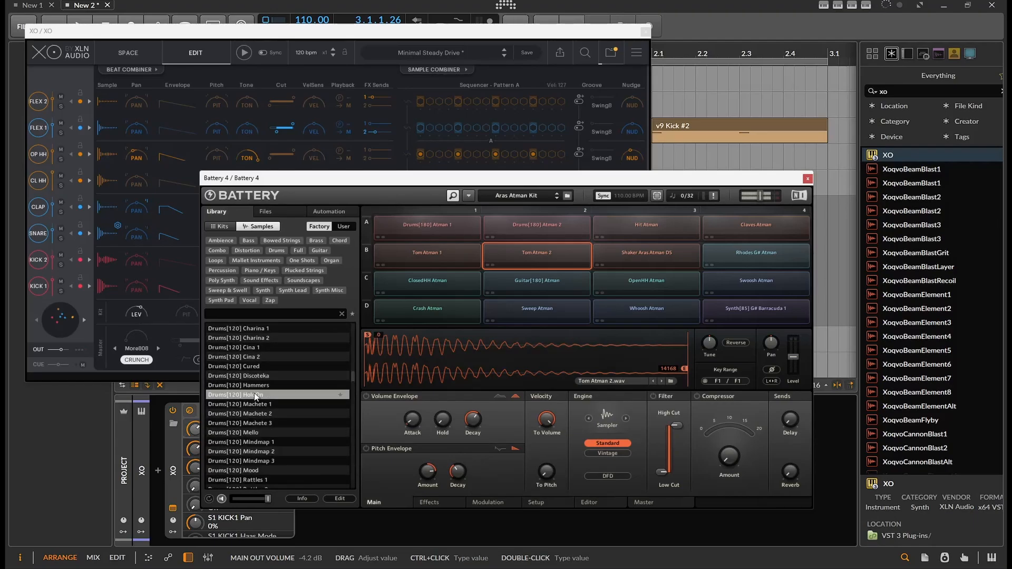
click(257, 360)
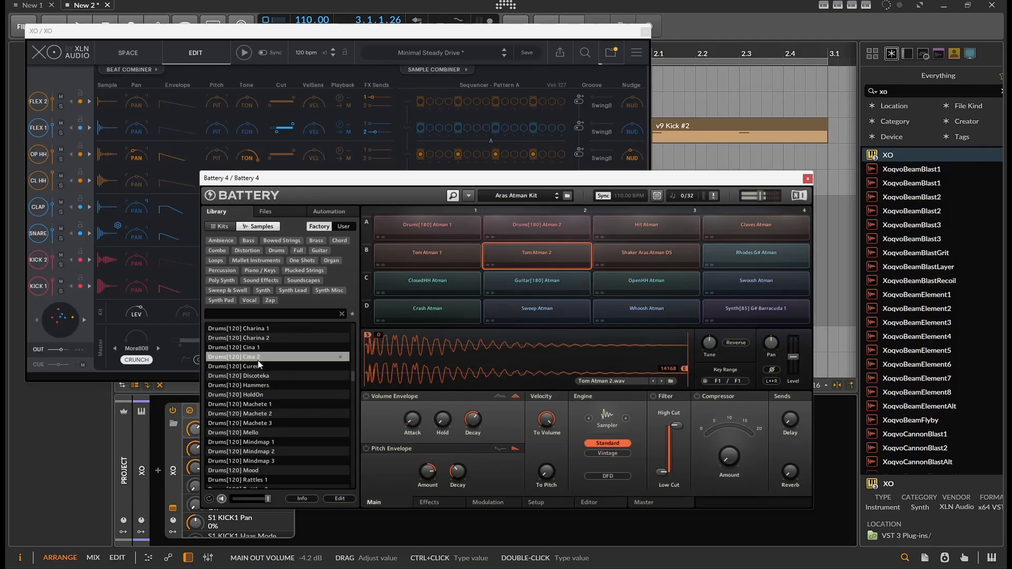
scroll(261, 348, up, 1)
click(263, 356)
scroll(271, 363, up, 2)
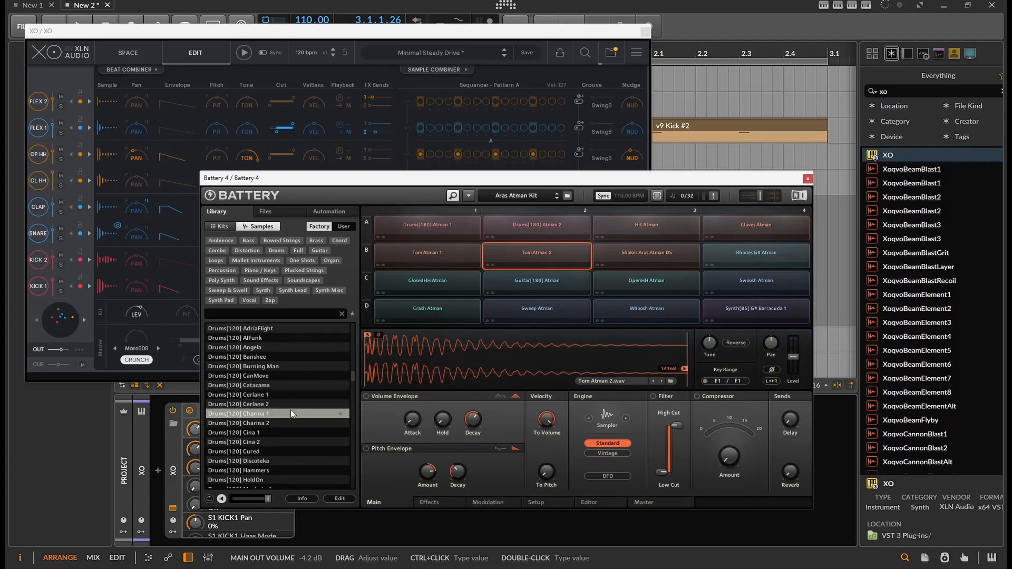
click(276, 366)
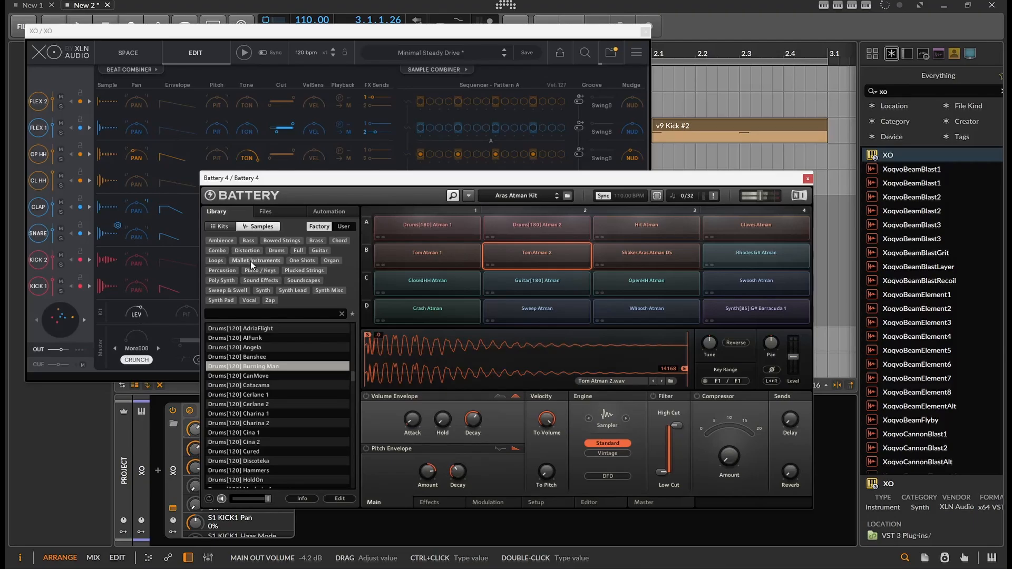
- Filter the factory samples to Drums and Kick, and preview the first entries from BassDrum Flux to Dist NoLand DS
click(276, 251)
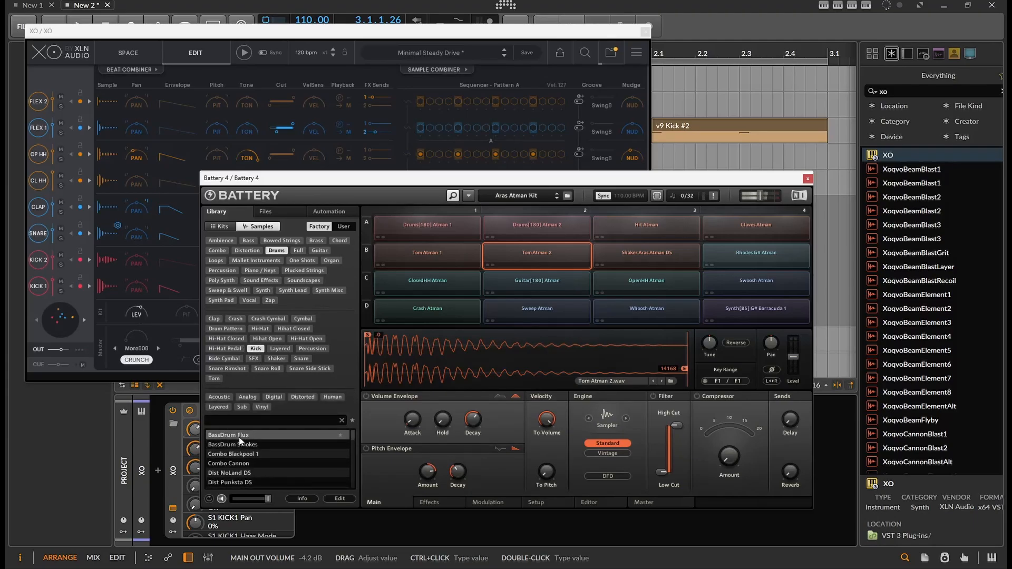
click(238, 438)
key(Down)
key(Down)
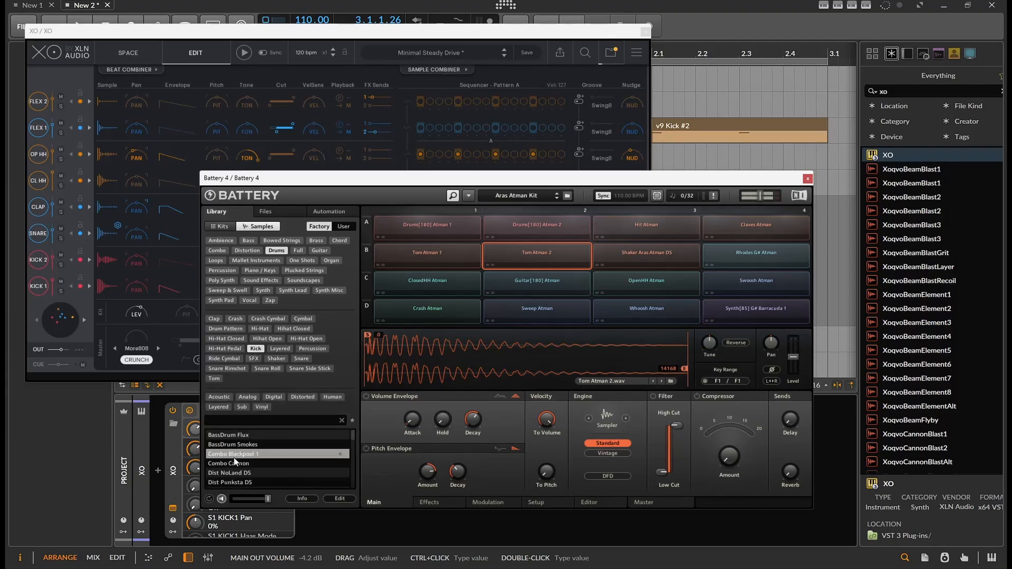
click(235, 445)
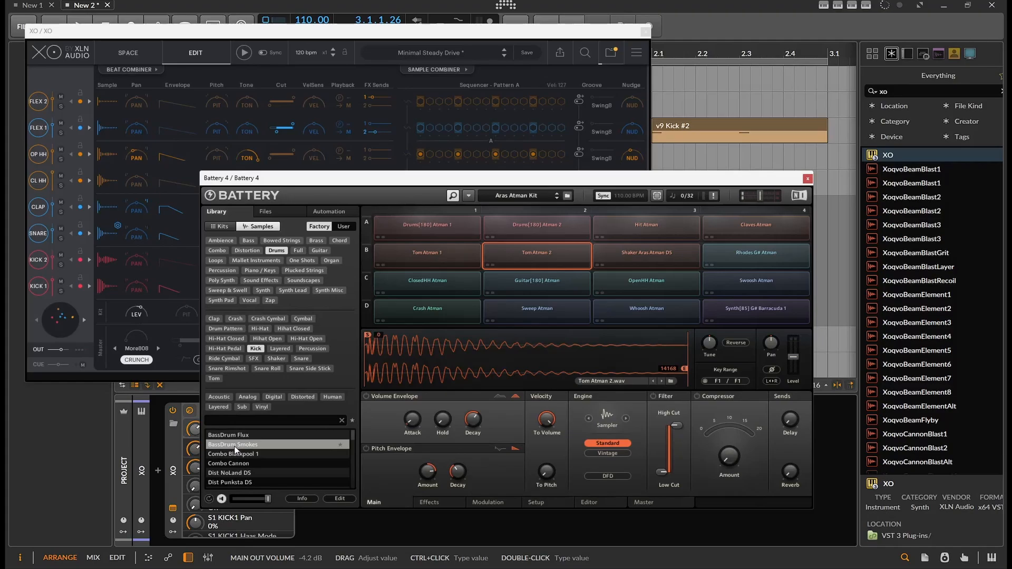
scroll(235, 449, down, 1)
key(Down)
key(Down)
key(Down)
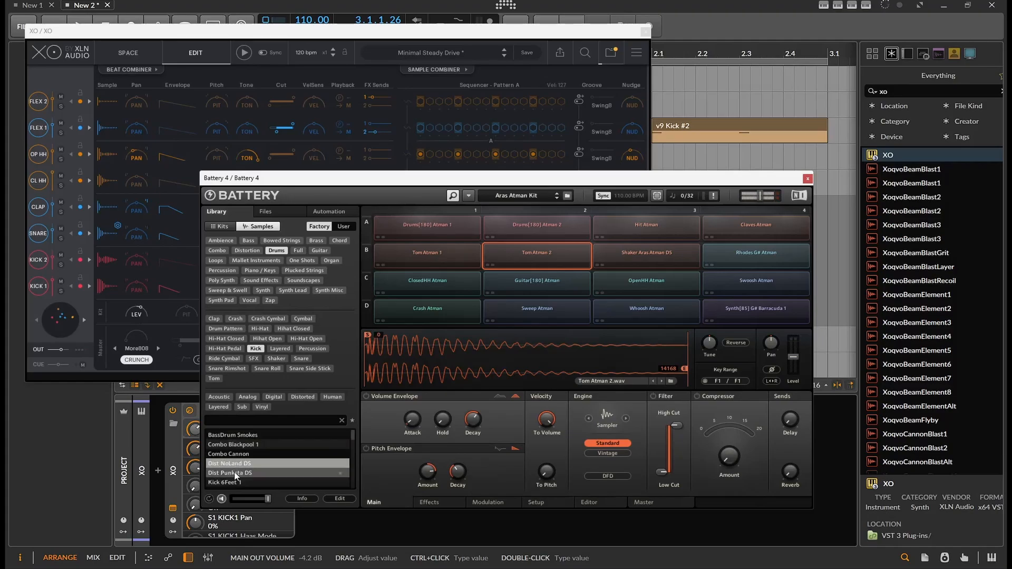
- Preview more of the filtered kick samples, including Kick 7T8 and Kick TheShop 3 near the end of the list
scroll(237, 459, down, 4)
key(Down)
key(Down)
key(Down)
key(Down)
key(Down)
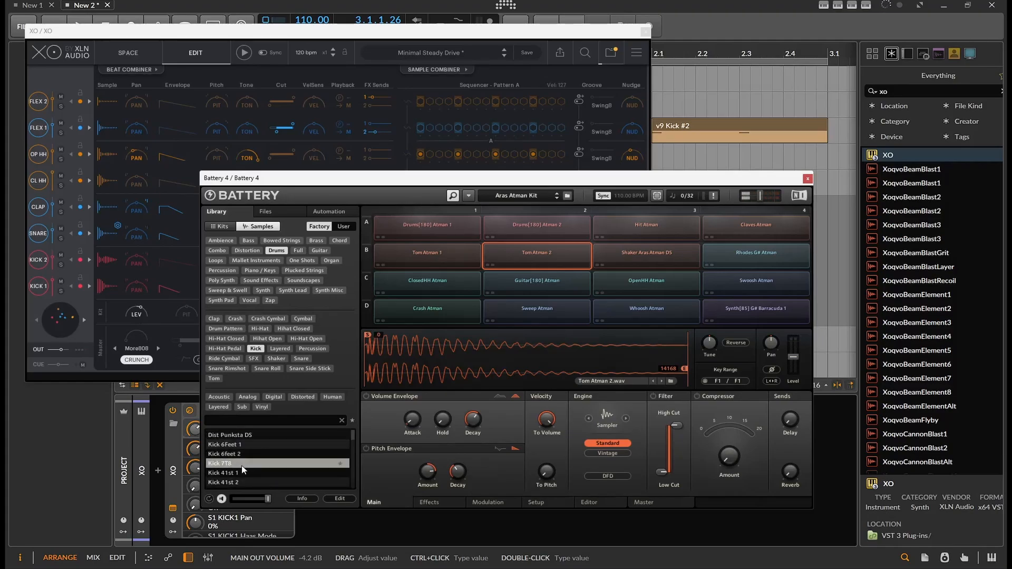
scroll(243, 472, down, 14)
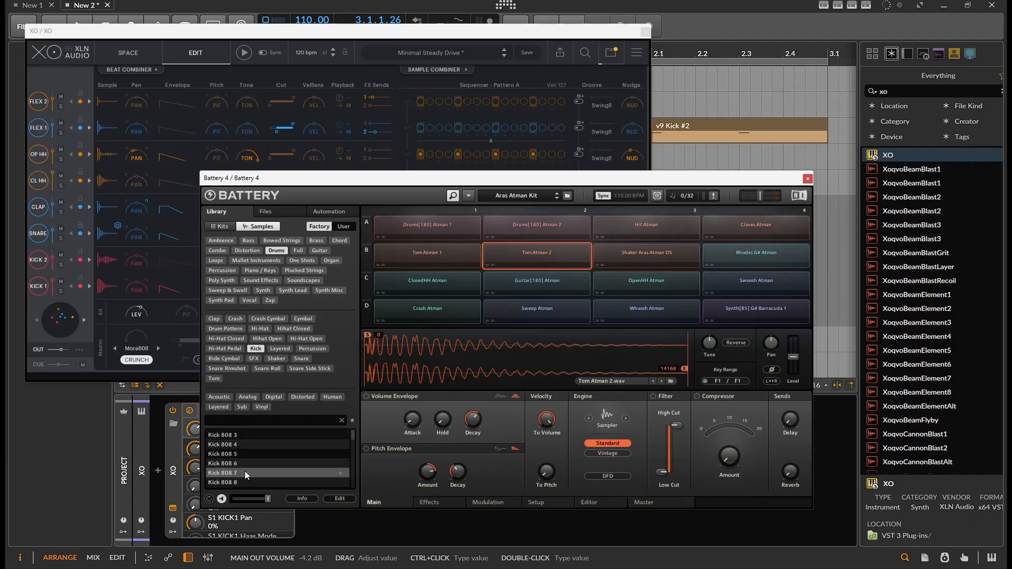
drag(353, 435, 352, 479)
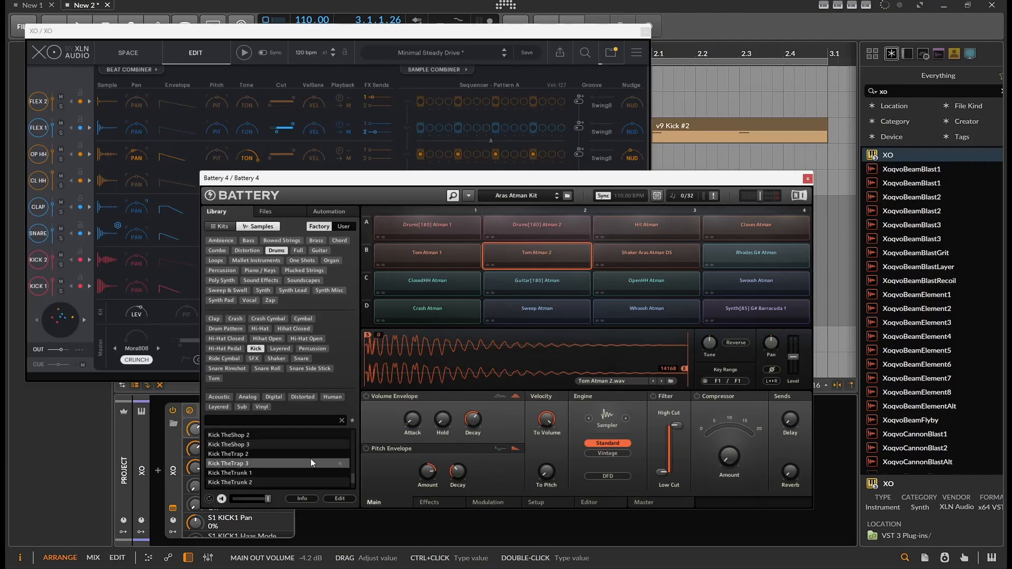
click(308, 444)
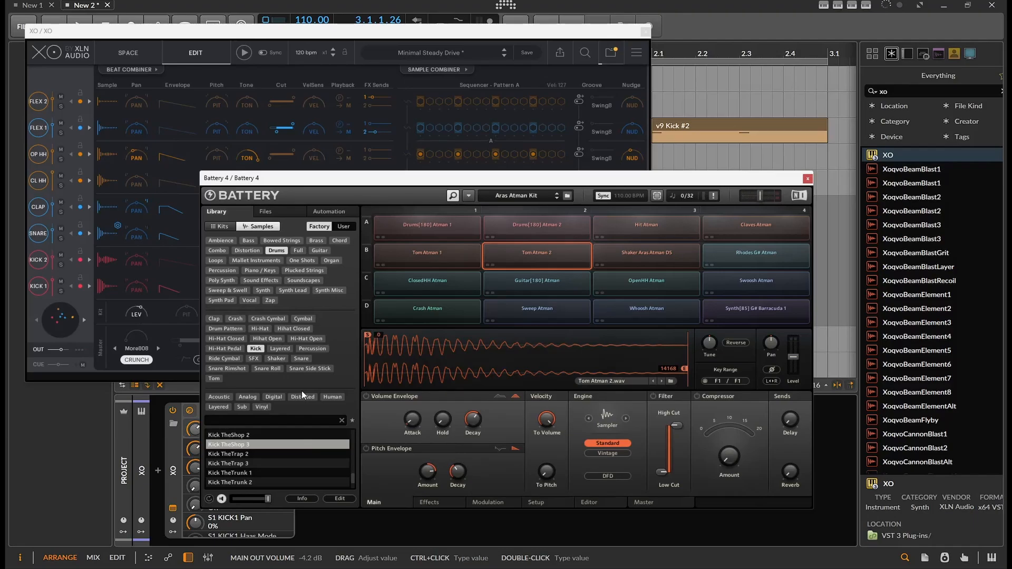
- Return to XO's Space map and audition samples across the kick and snare areas
click(112, 50)
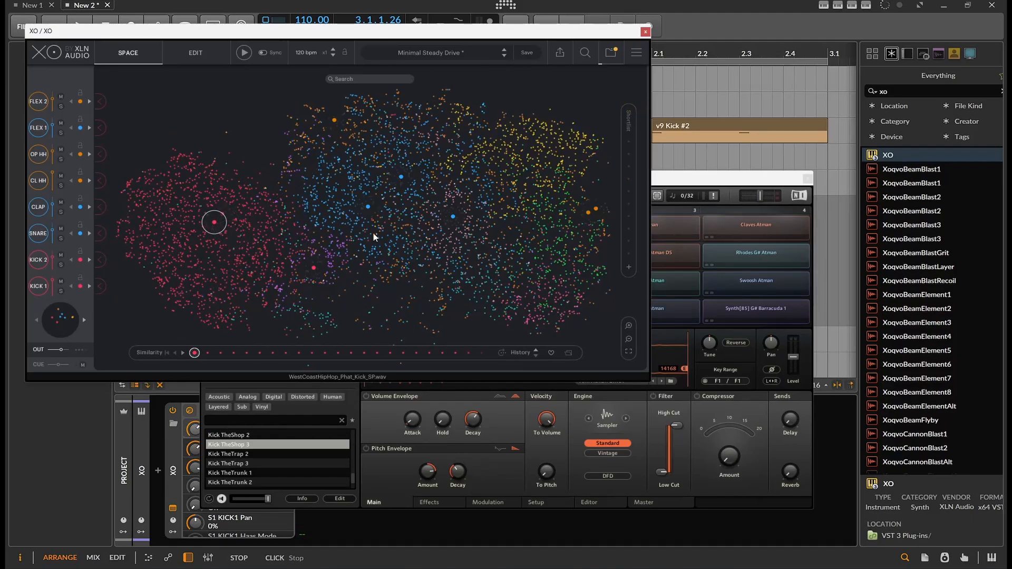
click(398, 174)
mouse_move(399, 176)
mouse_down()
mouse_move(439, 204)
mouse_move(384, 188)
mouse_up()
drag(489, 150, 365, 196)
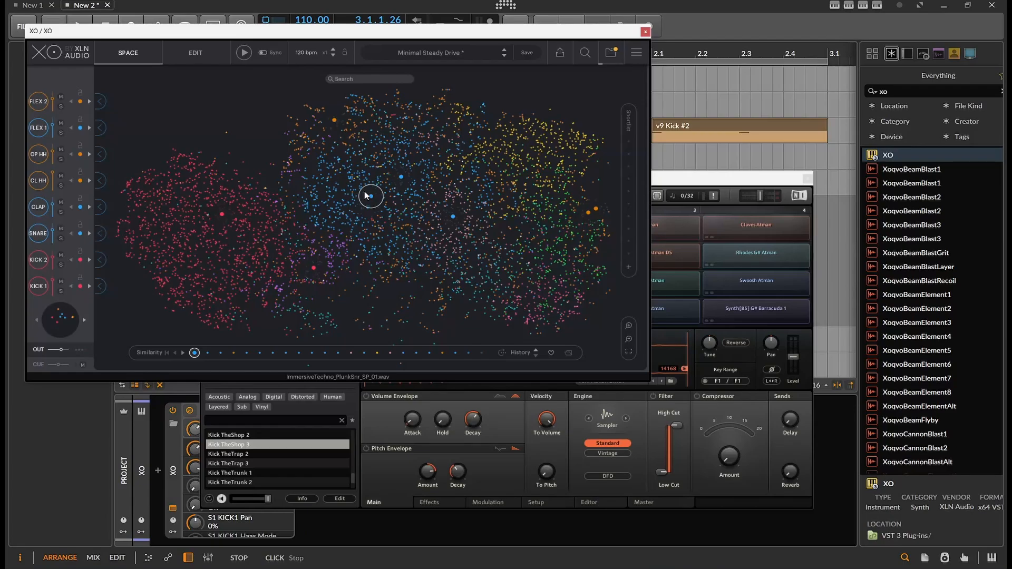
- Close the XO and Battery 4 plug-in windows and select the v9 Kick track
click(643, 32)
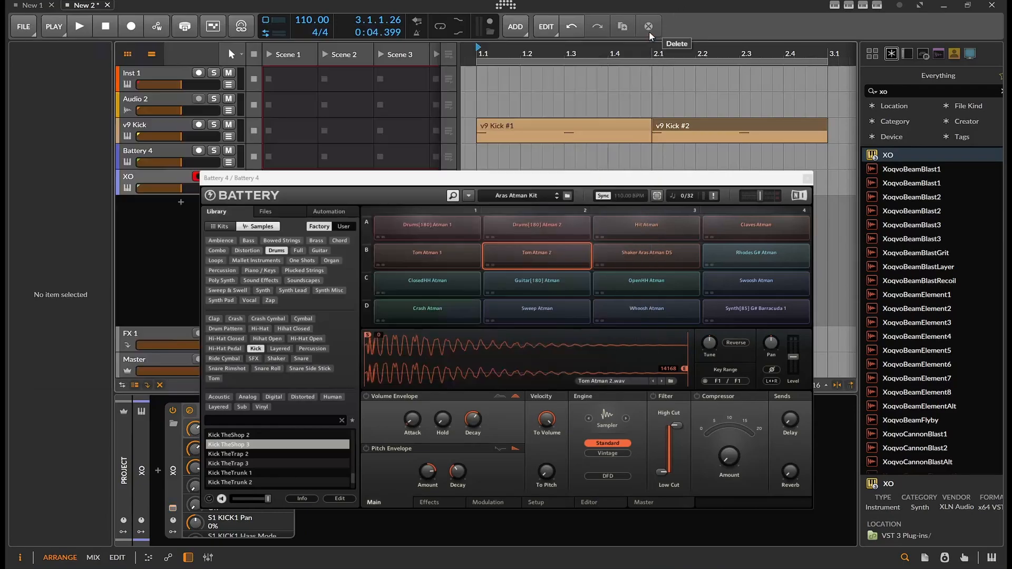
click(807, 180)
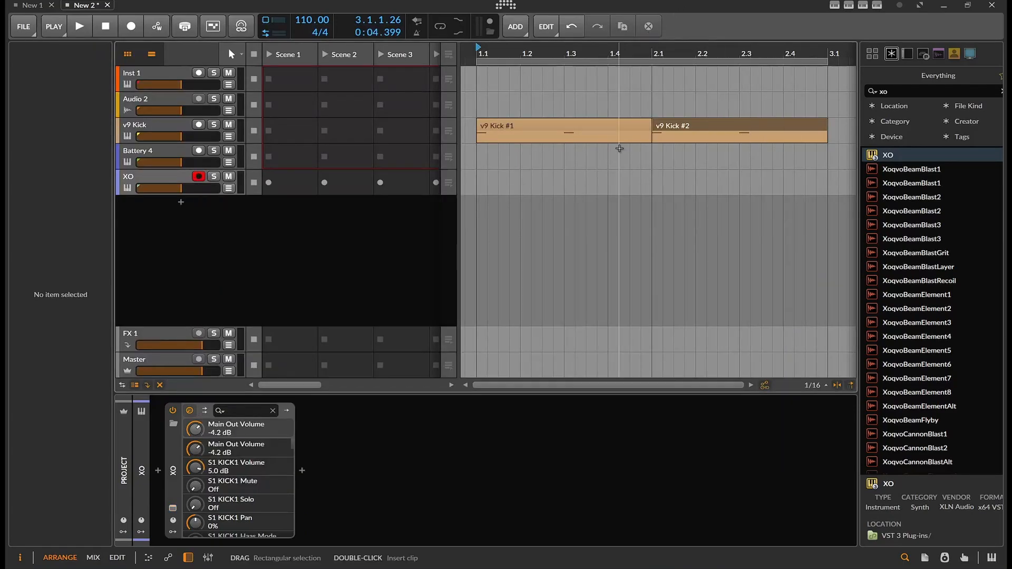
click(138, 128)
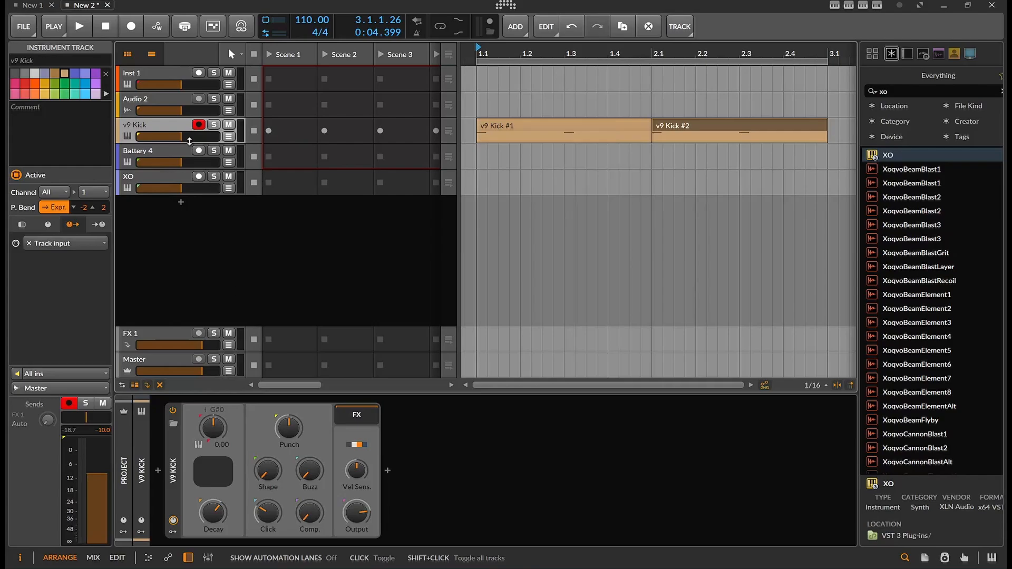
- Briefly run playback of the arrangement, stop it, and select the v9 Kick #1 clip
click(80, 24)
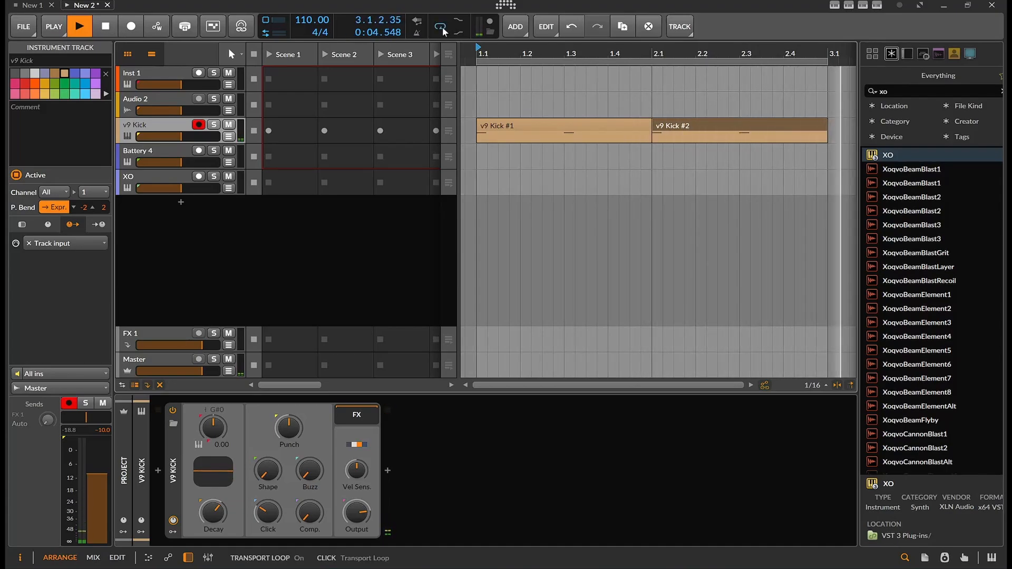
key(space)
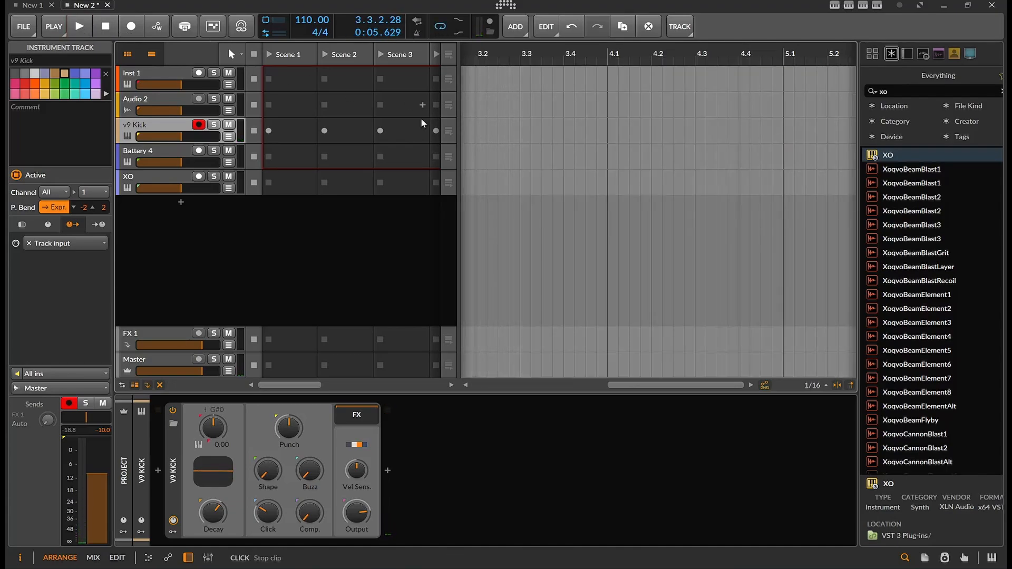
double_click(610, 385)
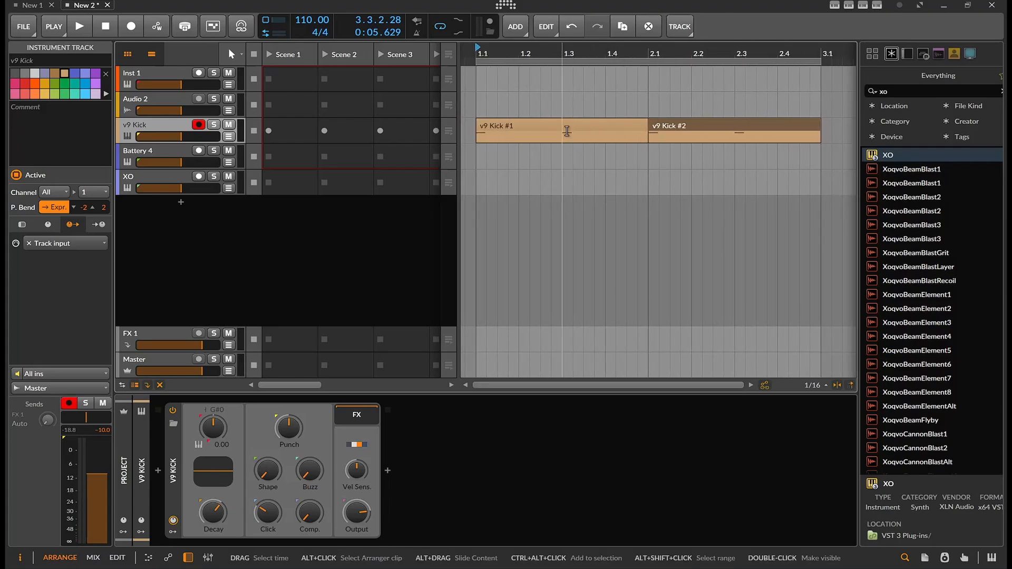
double_click(567, 131)
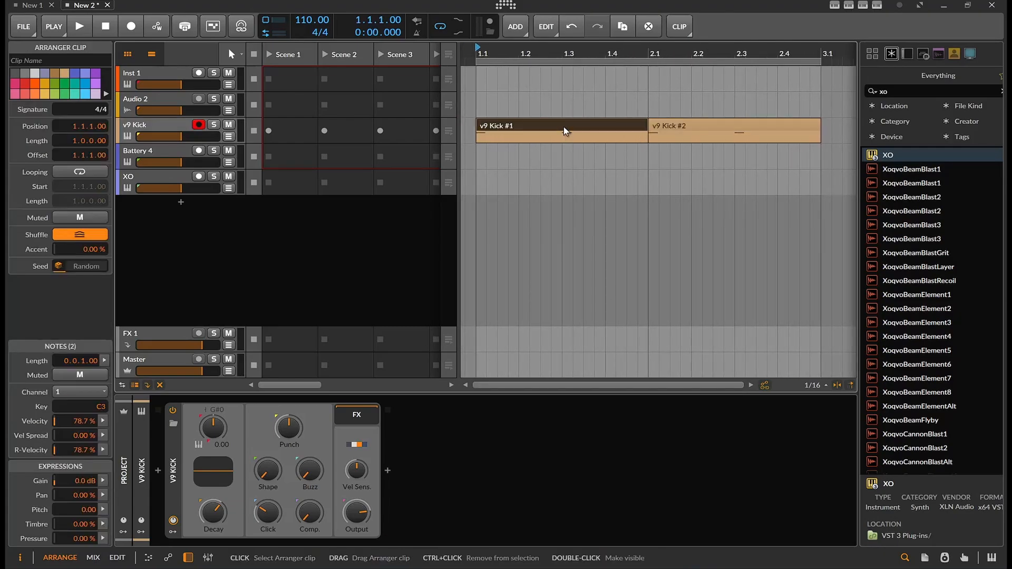
- Move the later C3 note in the v9 Kick #1 clip to 1.3.3 and play the arrangement briefly
drag(560, 476, 636, 471)
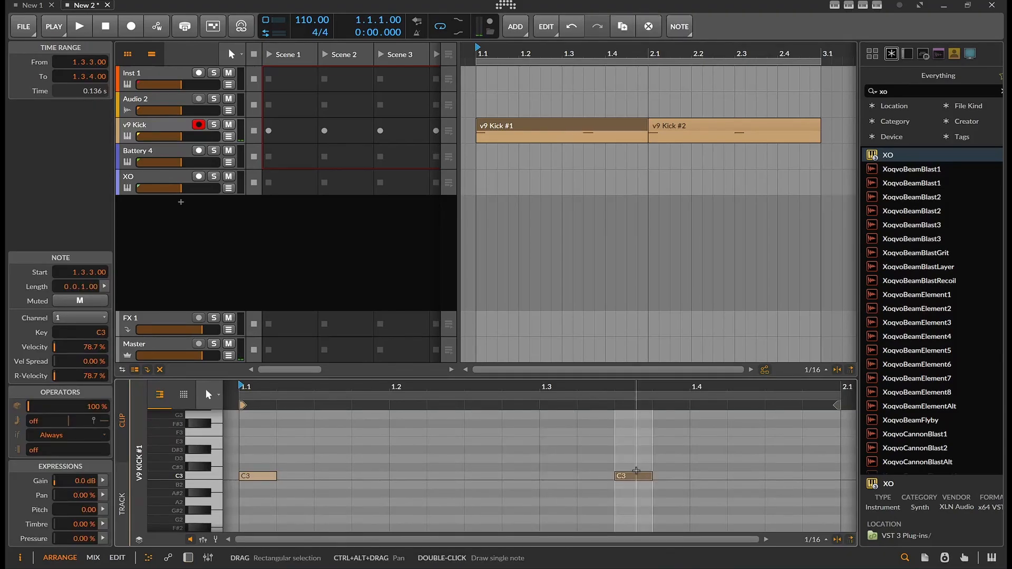
click(88, 29)
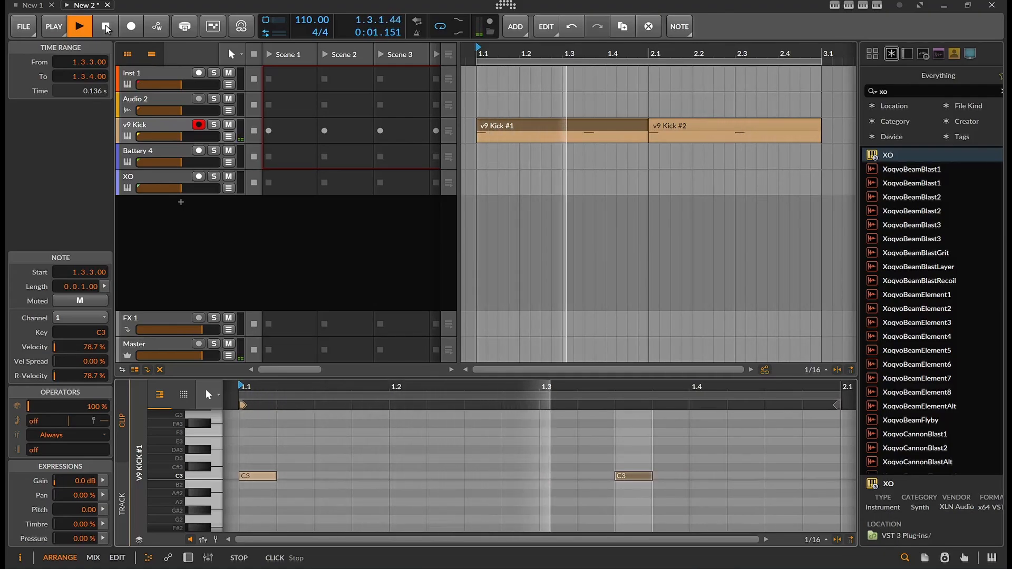
click(106, 27)
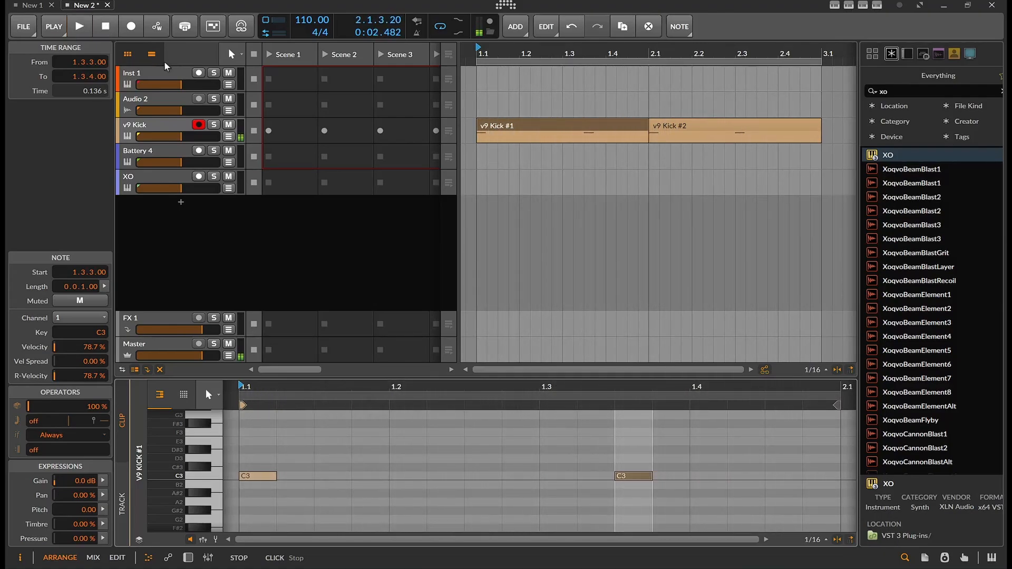
- Insert a one-bar clip in bar 1 of the Battery 4 track and draw C3 notes at 1.2.1 and 1.4.1
click(174, 155)
key(d)
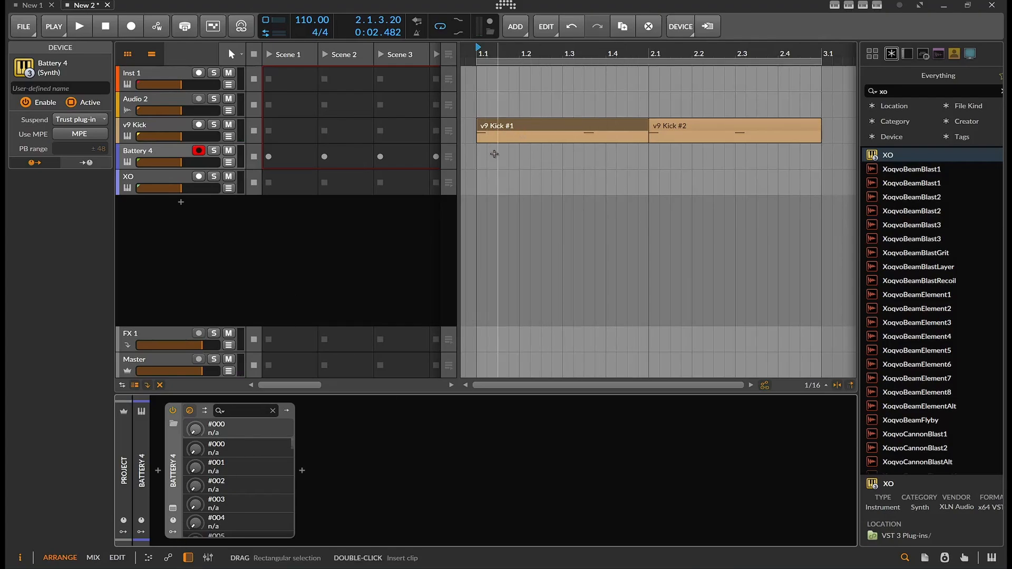
double_click(493, 153)
double_click(515, 160)
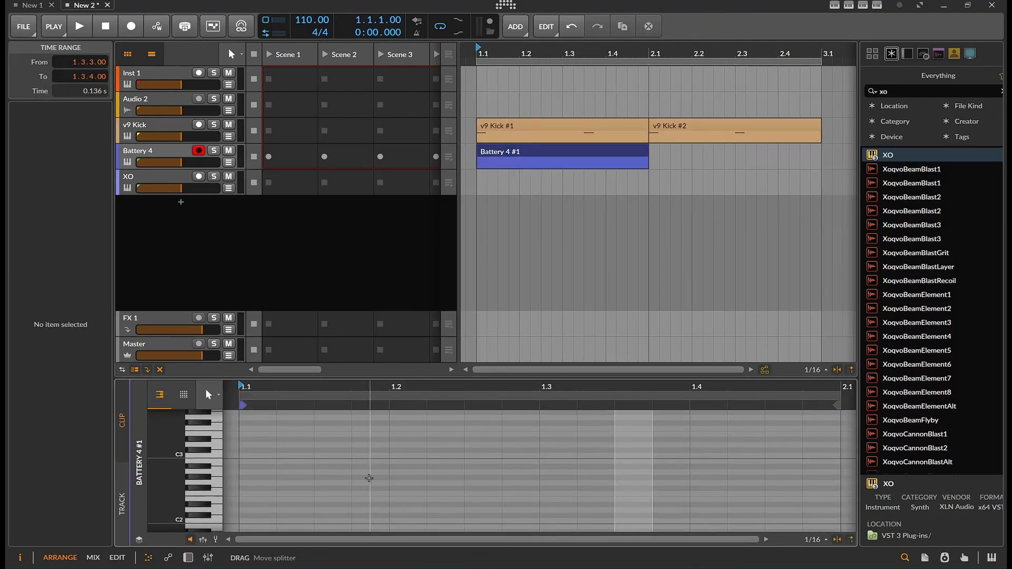
double_click(408, 456)
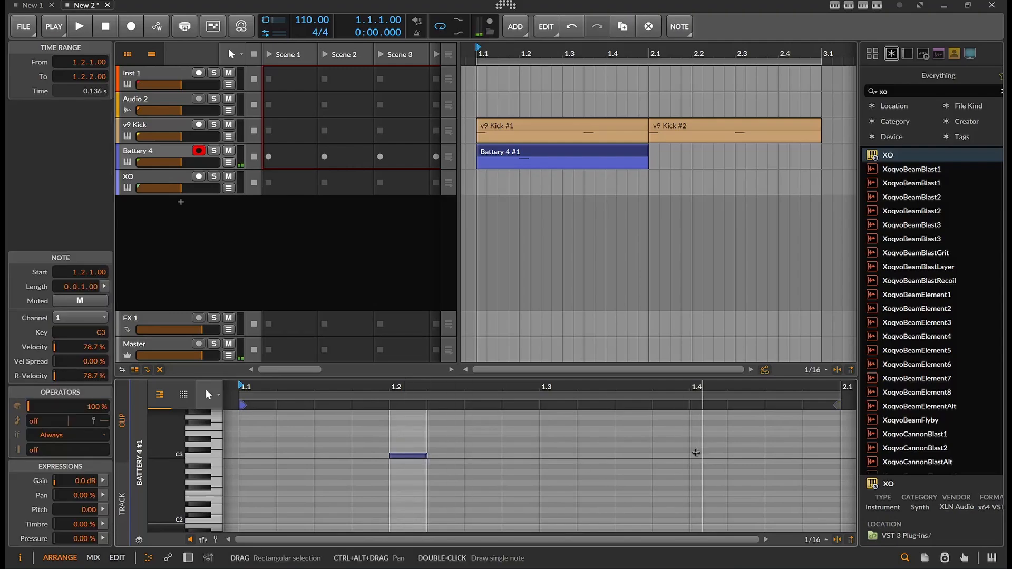
double_click(710, 456)
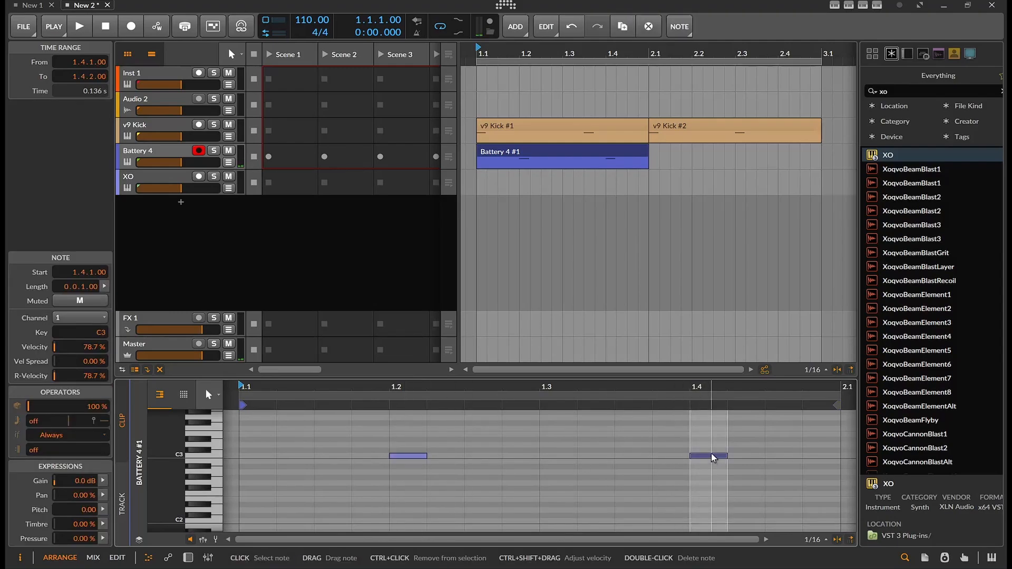
- Transpose both notes in the Battery 4 #1 clip down to C#1 and briefly play back the pattern
drag(712, 458, 718, 516)
scroll(714, 509, down, 3)
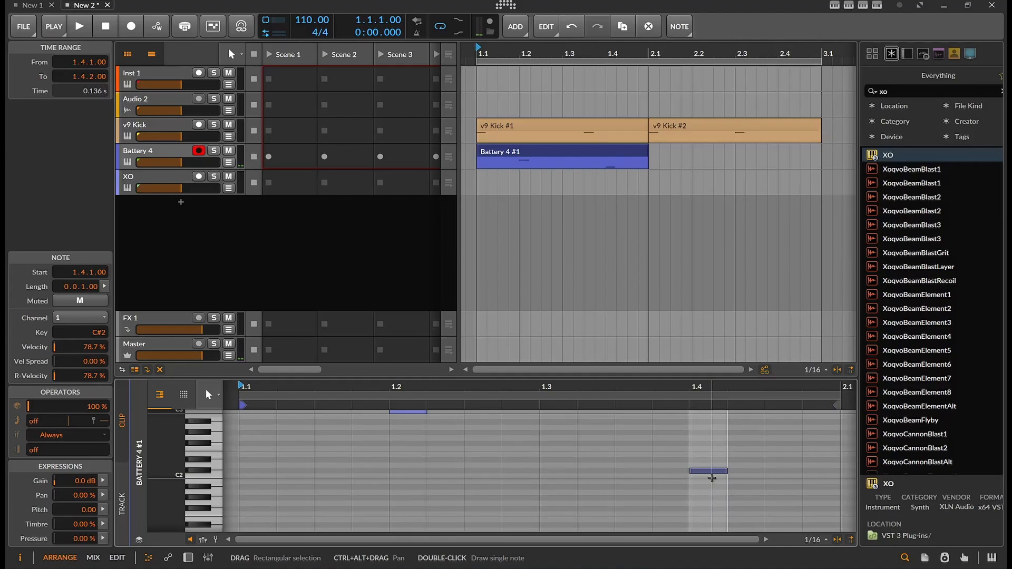
drag(711, 477, 711, 513)
scroll(711, 513, down, 6)
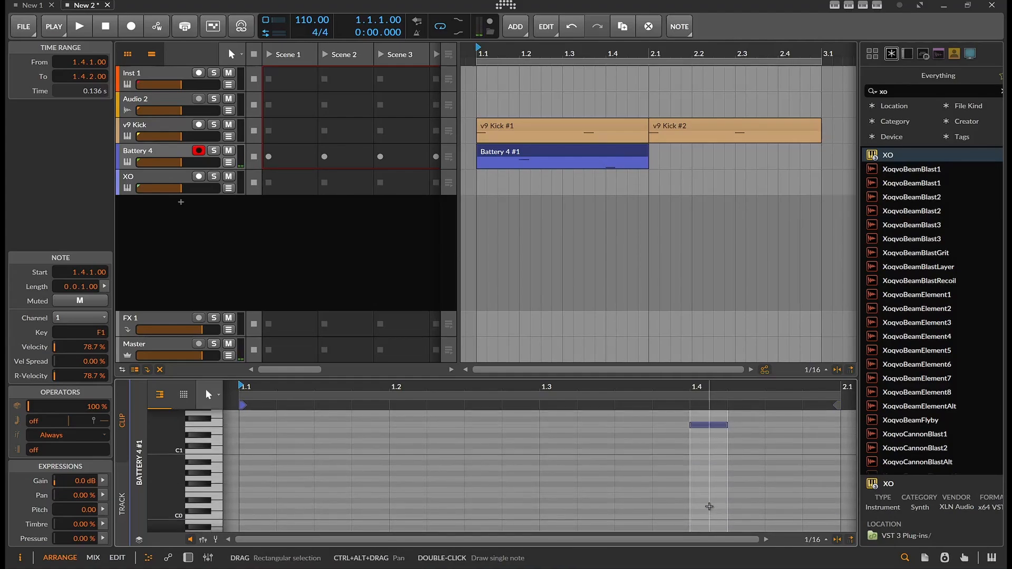
click(706, 431)
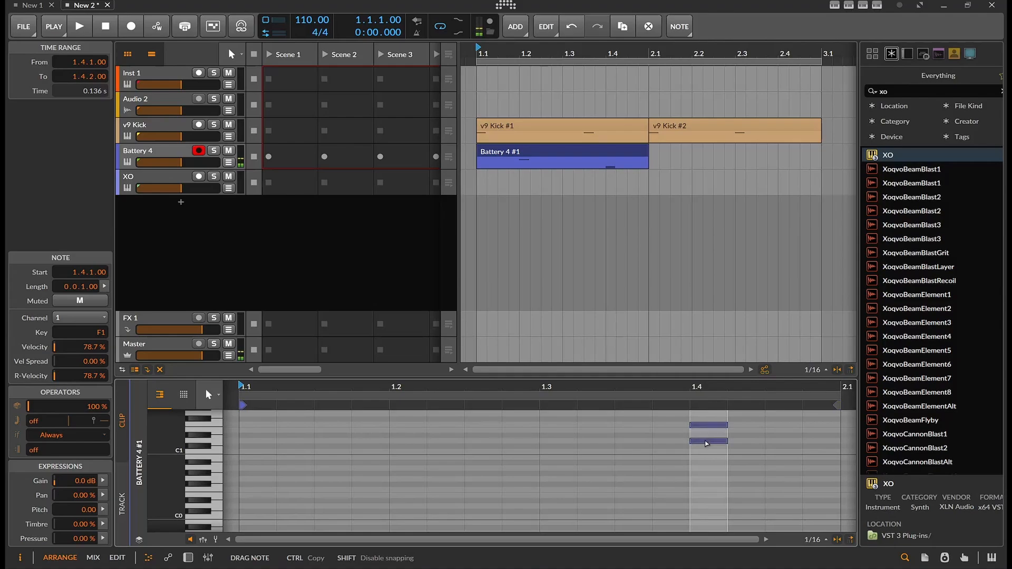
drag(706, 449, 706, 447)
scroll(494, 467, up, 6)
scroll(434, 462, down, 2)
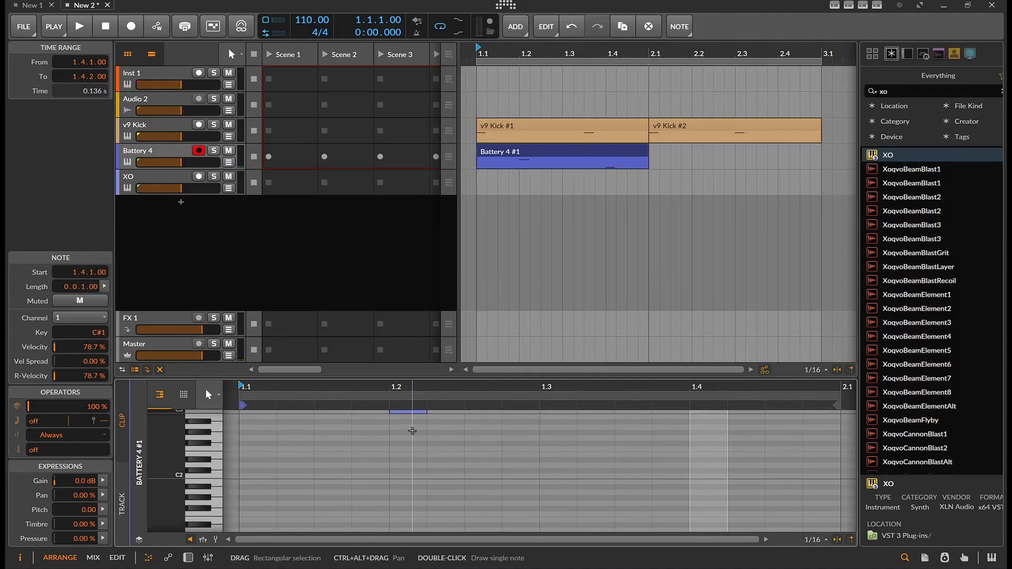
drag(405, 415, 409, 525)
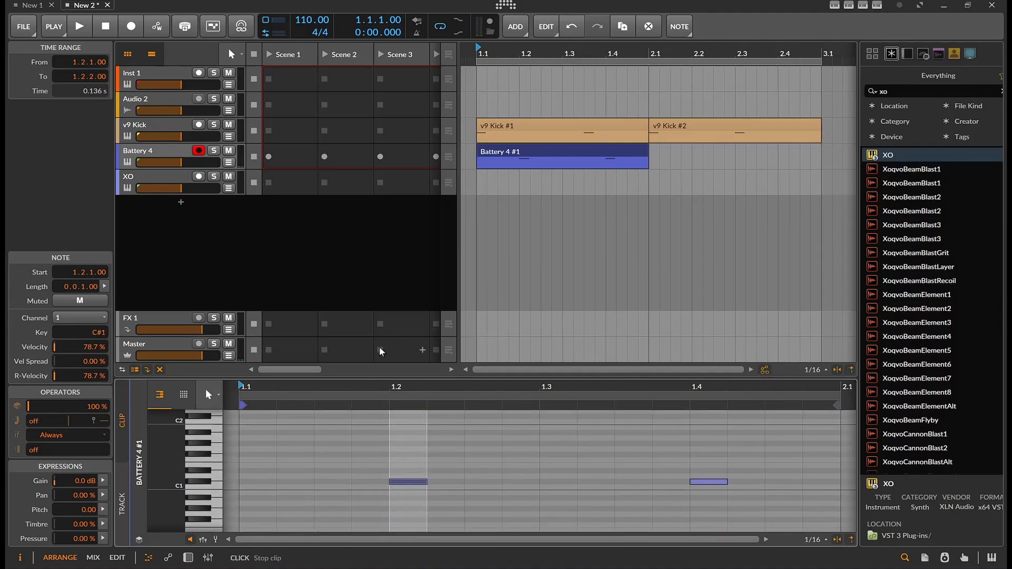
click(80, 27)
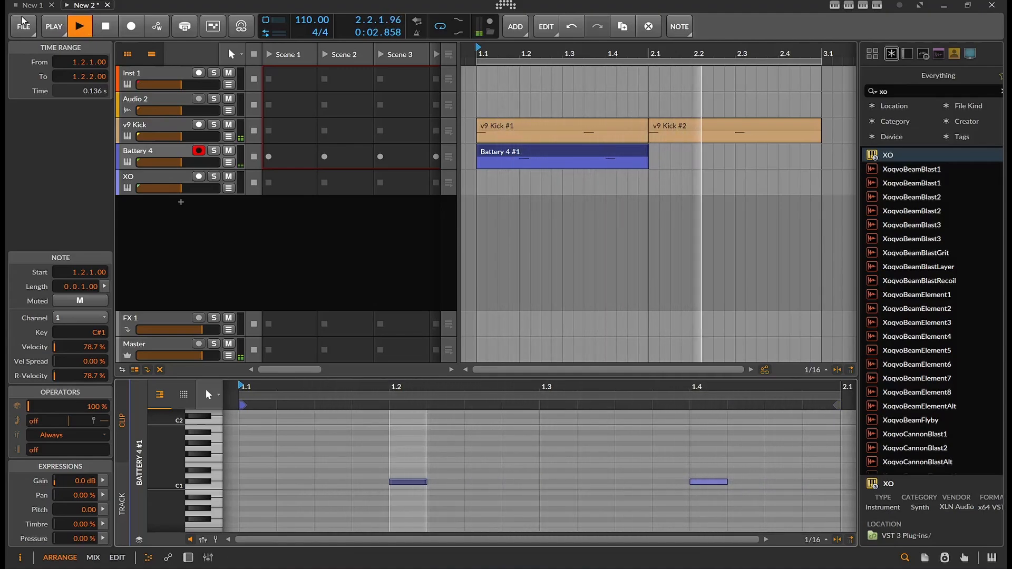
click(87, 29)
- Duplicate the Battery 4 #1 clip into bar 2 and set the tempo to 145 BPM during playback
click(510, 153)
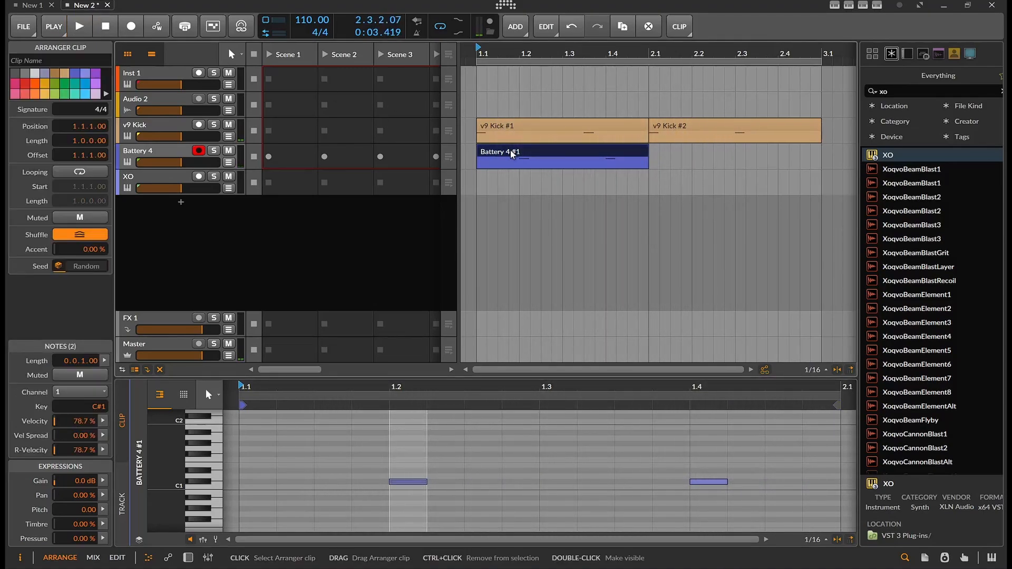
key(ctrl+d)
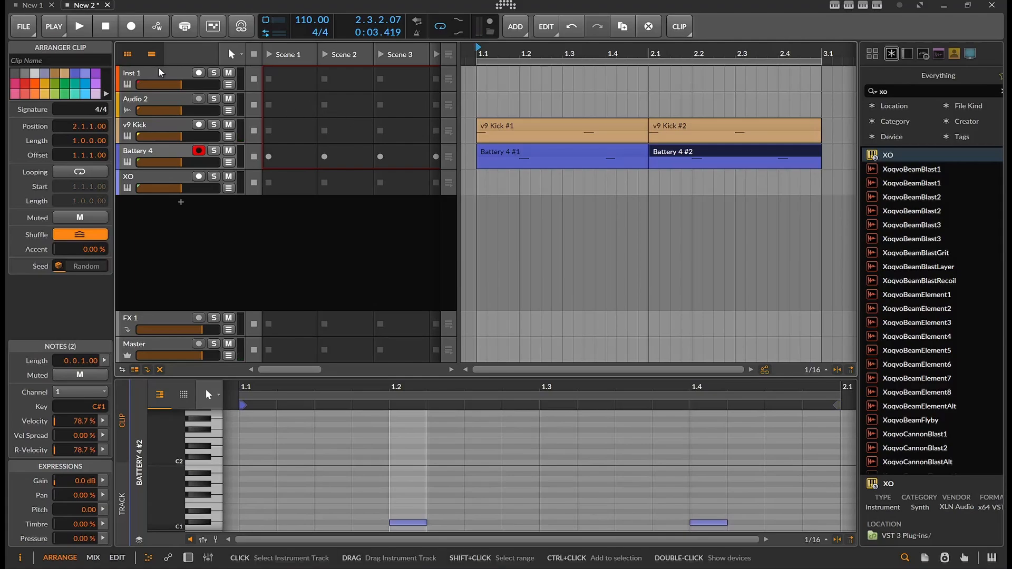
key(space)
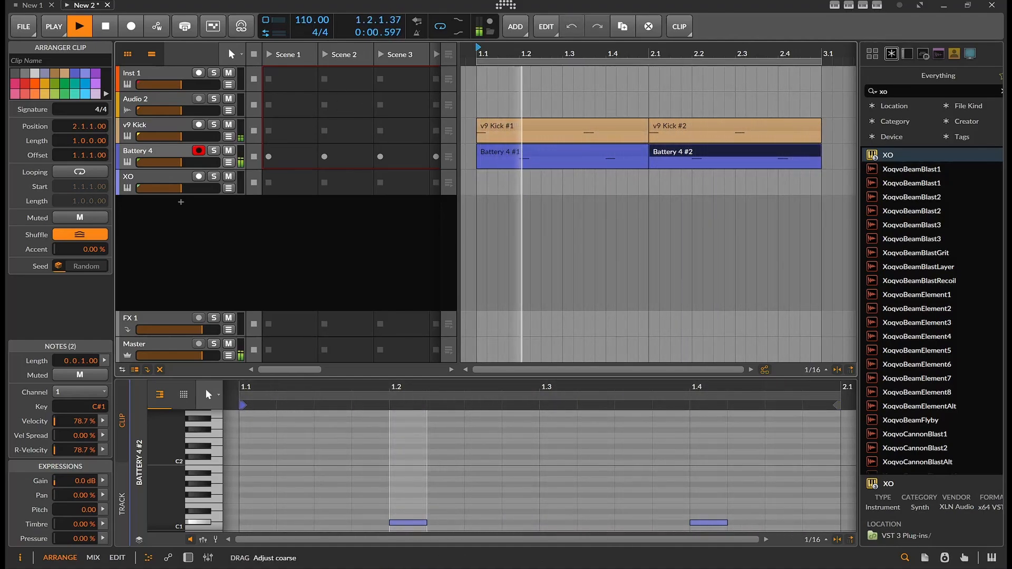
drag(312, 20, 312, 1)
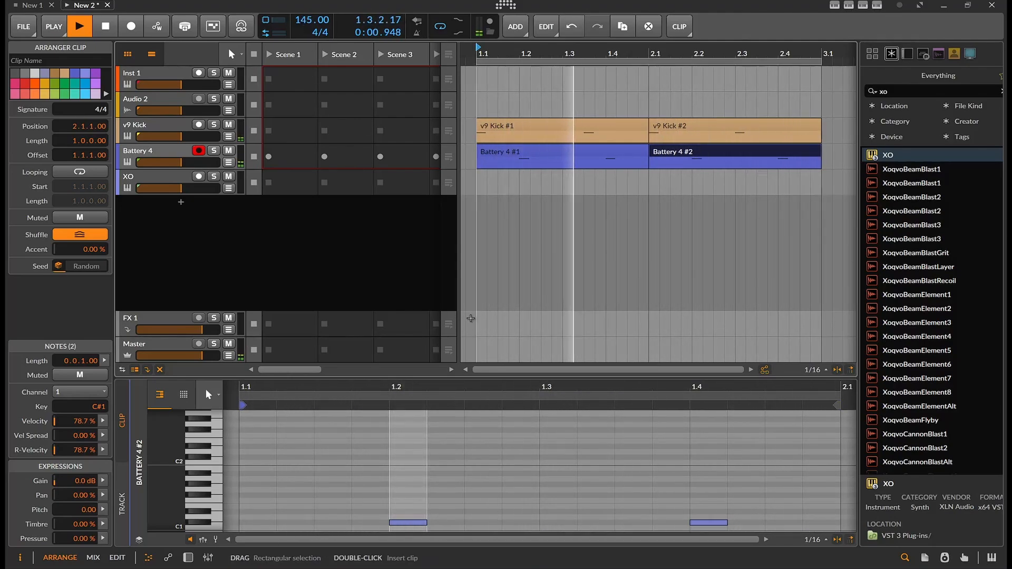
- In the Battery 4 #2 clip, add C#1 notes at 1.1.3 and 1.4.3, and delete the note at 1.4.1
drag(436, 376, 435, 288)
scroll(398, 447, up, 2)
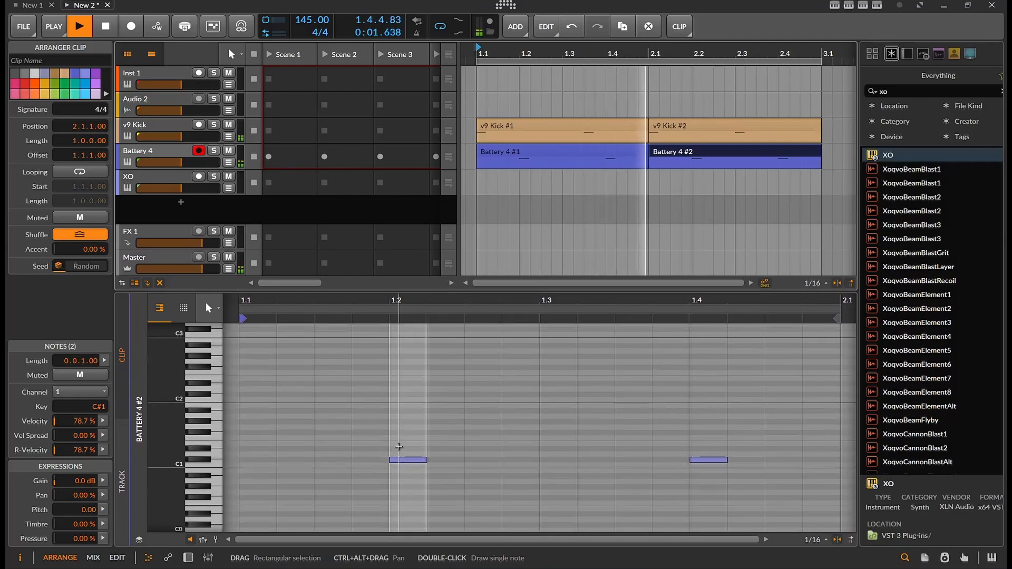
scroll(399, 447, down, 4)
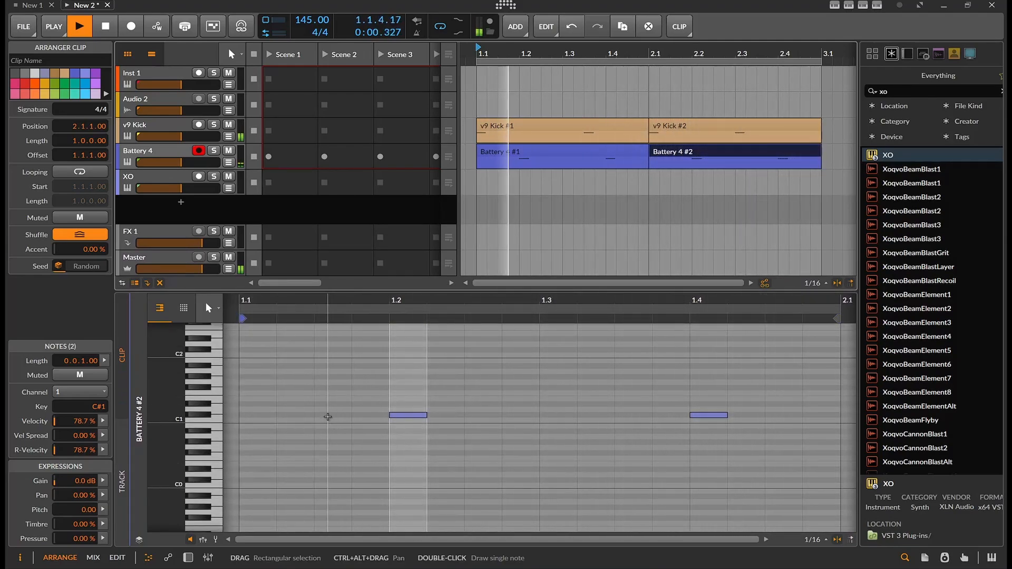
double_click(328, 417)
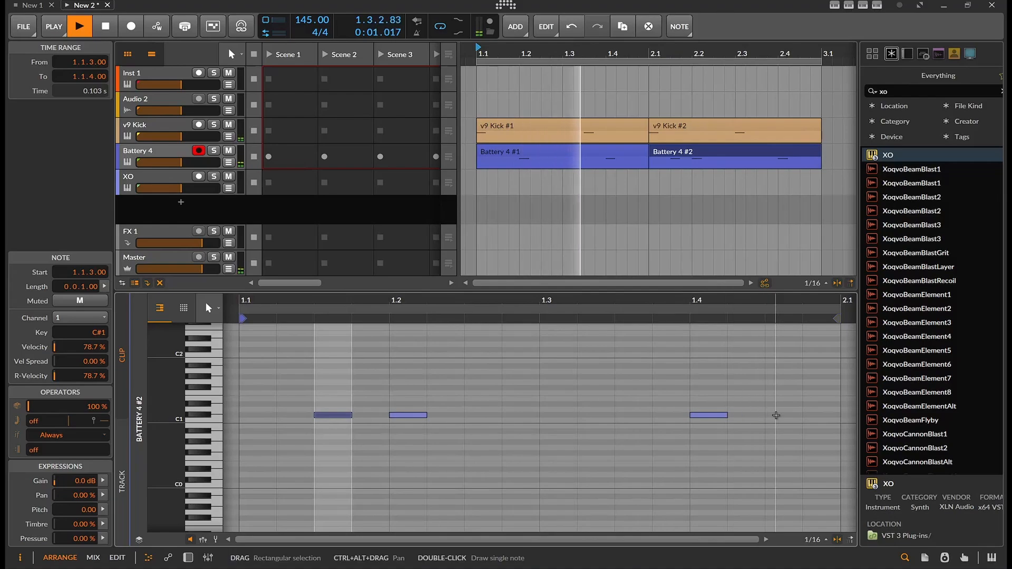
double_click(775, 415)
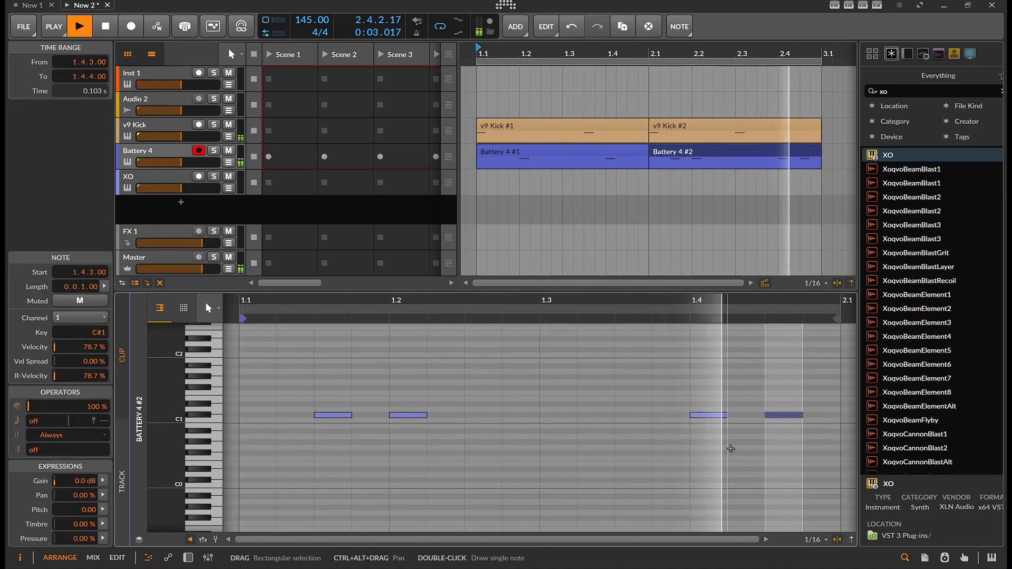
double_click(708, 416)
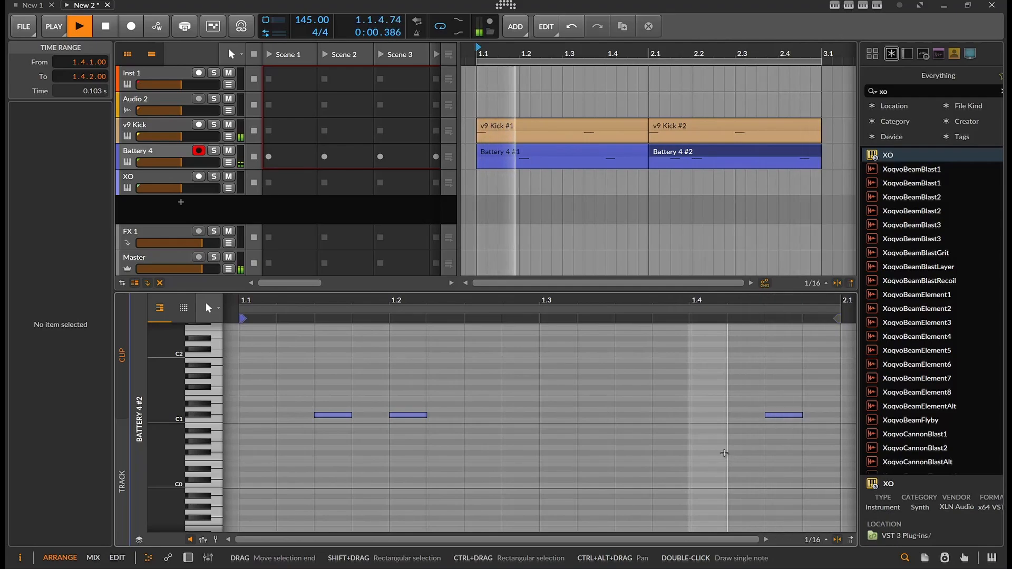
click(106, 29)
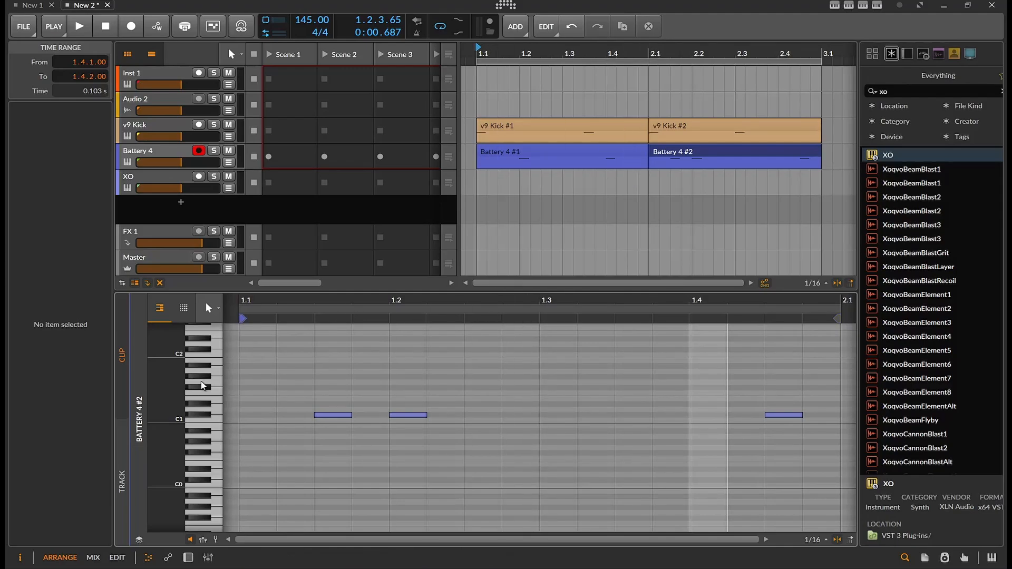
- Audition the Battery 4 sounds on the piano-roll keys just above C1
click(217, 391)
click(218, 384)
click(217, 396)
click(217, 395)
click(220, 386)
click(221, 375)
click(220, 410)
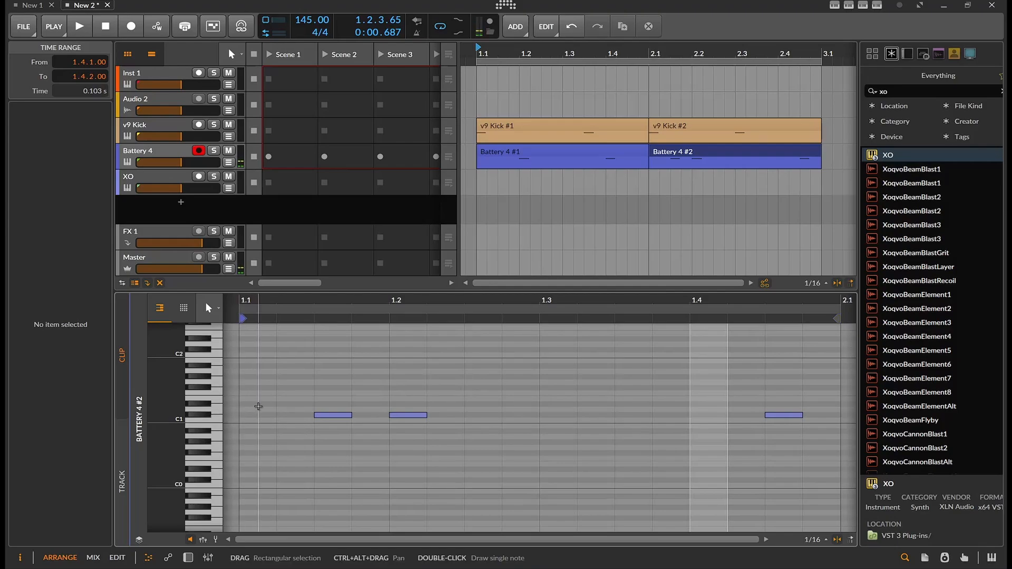
- Draw D1 notes on every eighth note of the Battery 4 #2 clip, from 1.1.1 to 1.4.3
double_click(266, 404)
drag(266, 407, 266, 411)
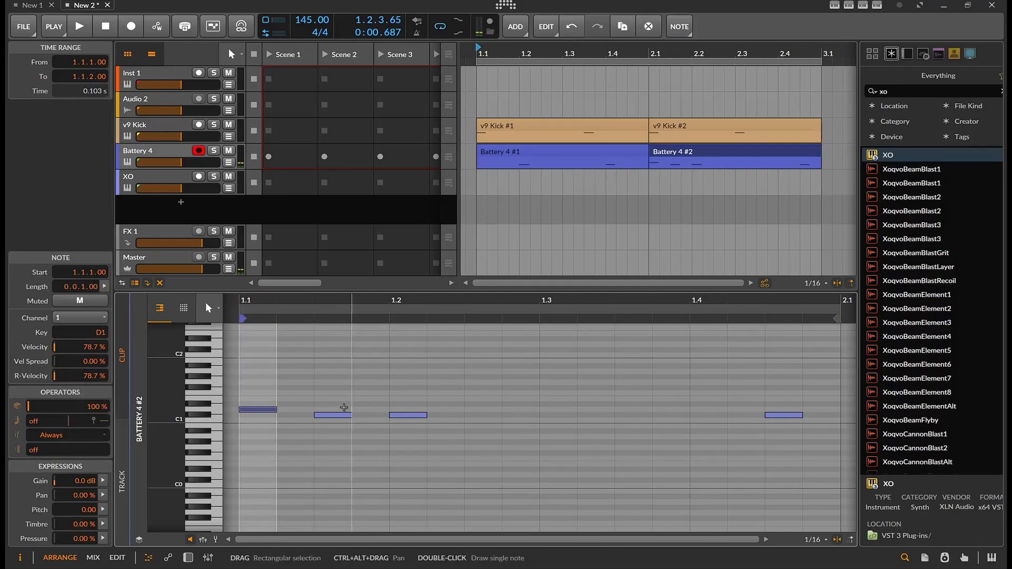
double_click(333, 409)
double_click(411, 410)
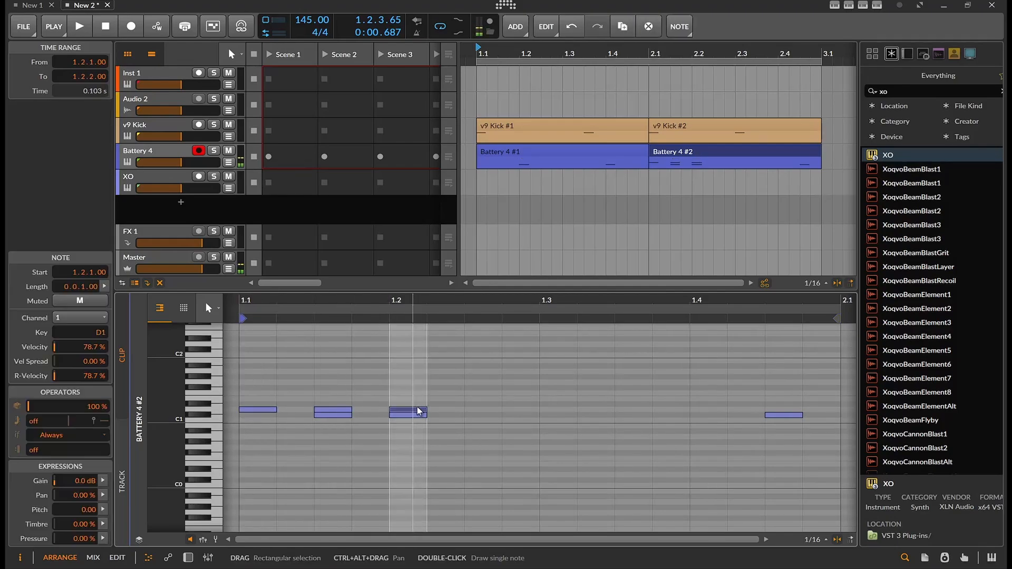
double_click(480, 409)
double_click(547, 409)
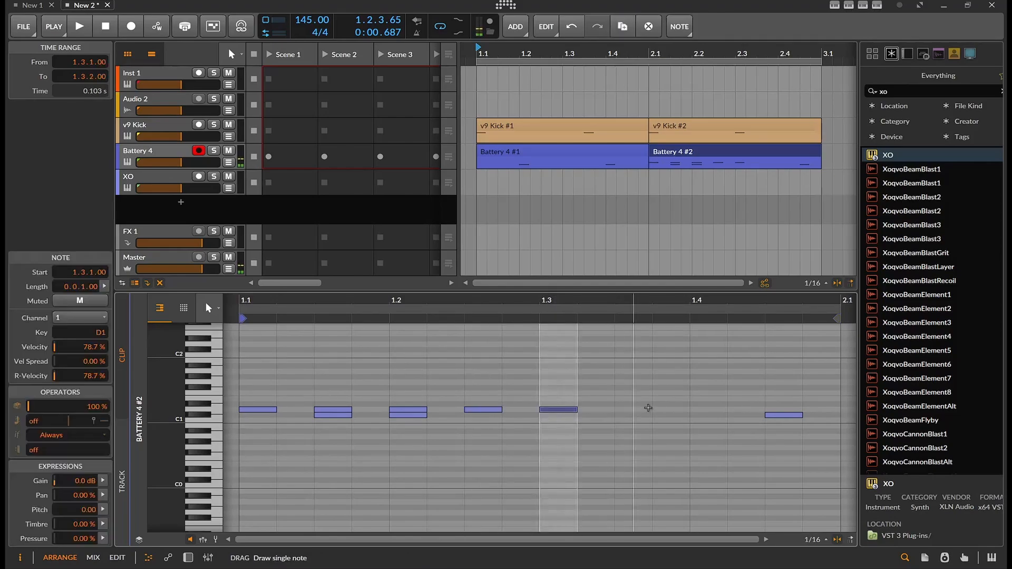
double_click(643, 411)
double_click(707, 409)
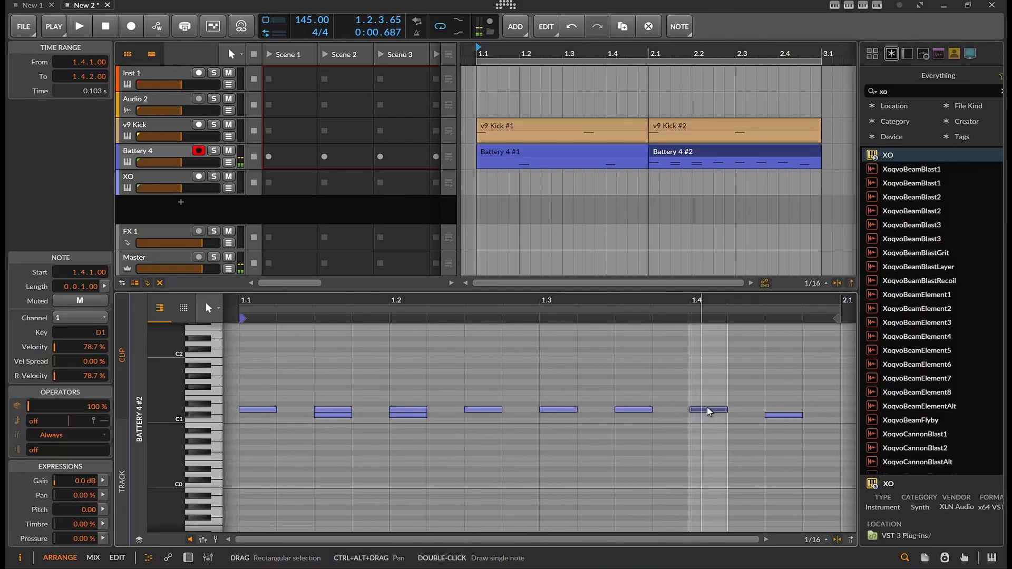
double_click(783, 410)
click(79, 26)
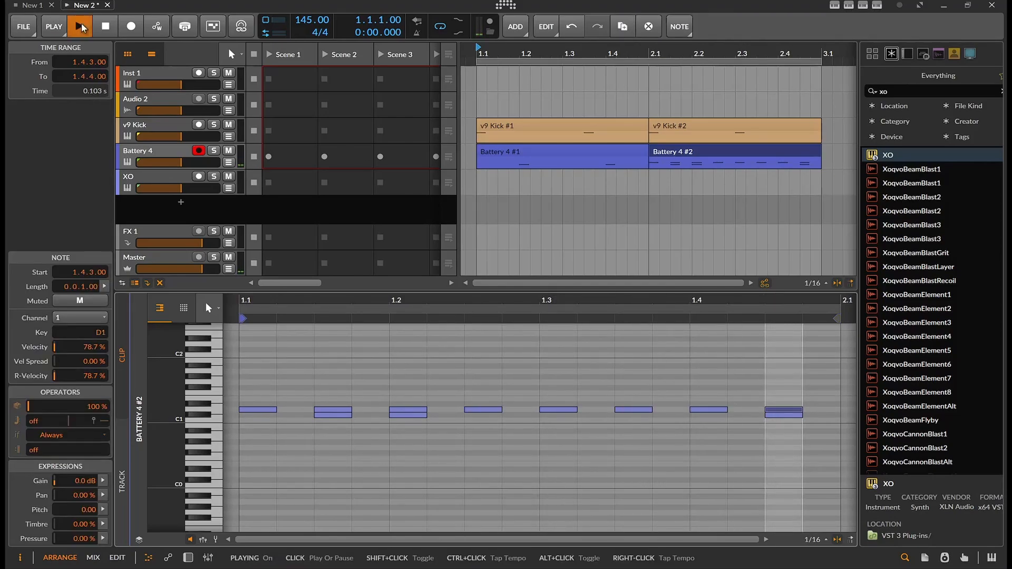
click(103, 27)
- Copy the eight D1 notes from the Battery 4 #2 clip to the start of Battery 4 #1 and play the arrangement
click(581, 152)
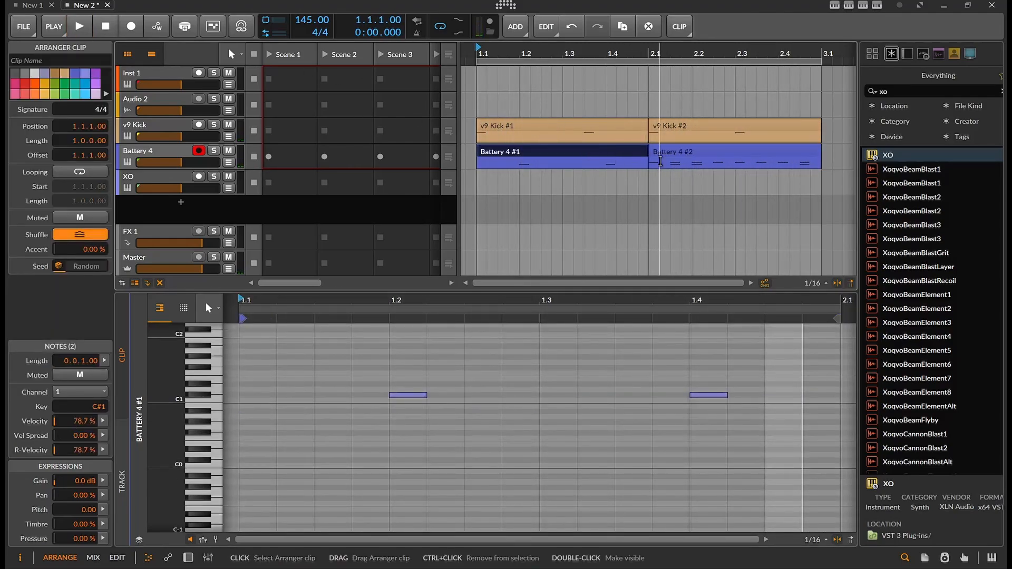
click(660, 161)
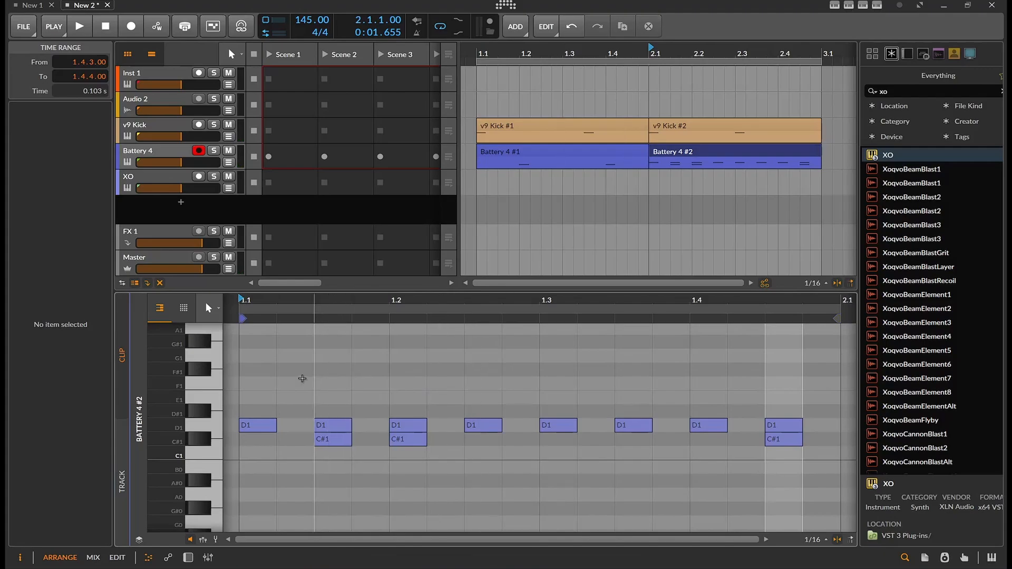
drag(249, 393, 790, 431)
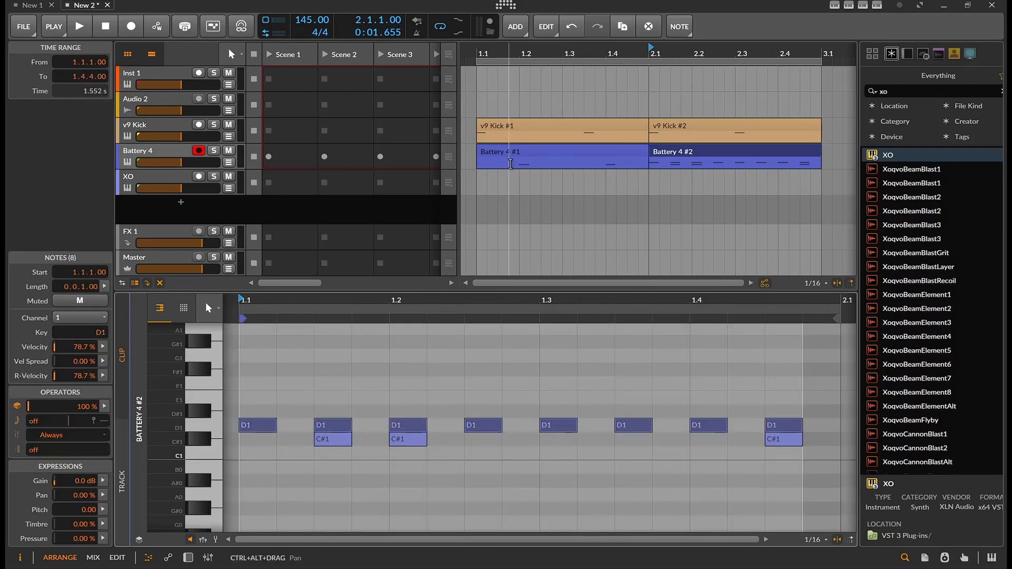
click(510, 164)
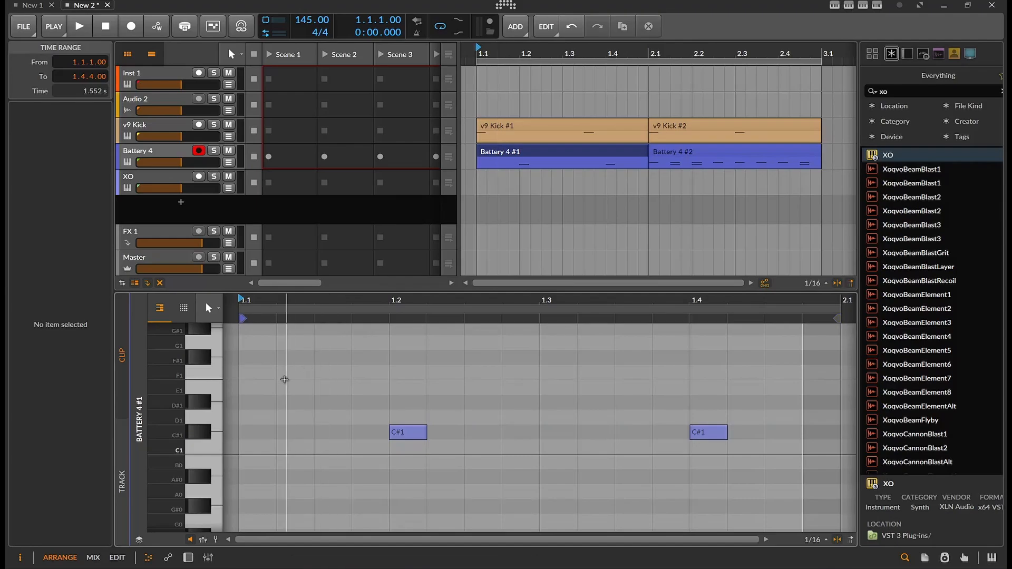
click(255, 413)
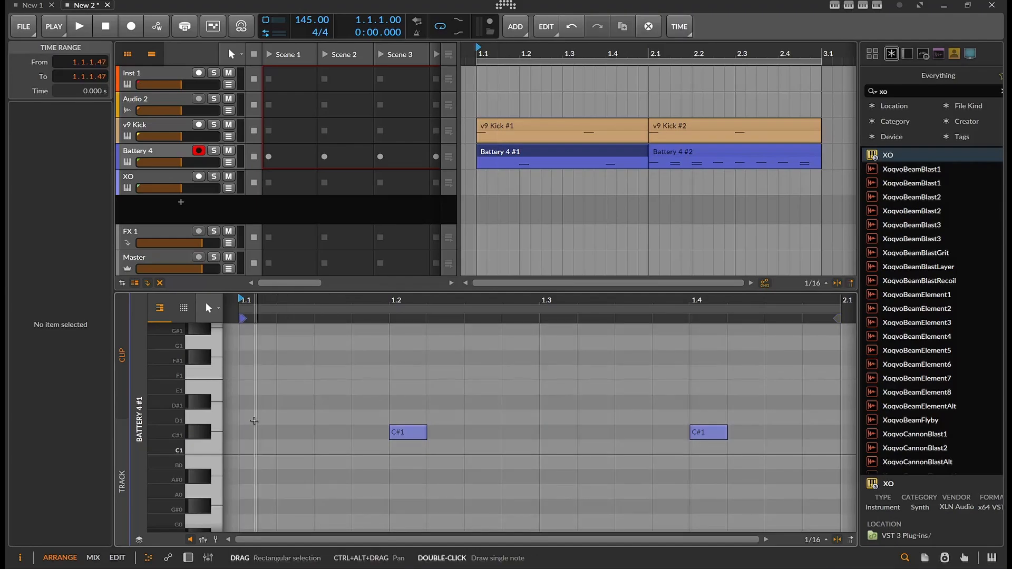
key(ctrl+v)
key(space)
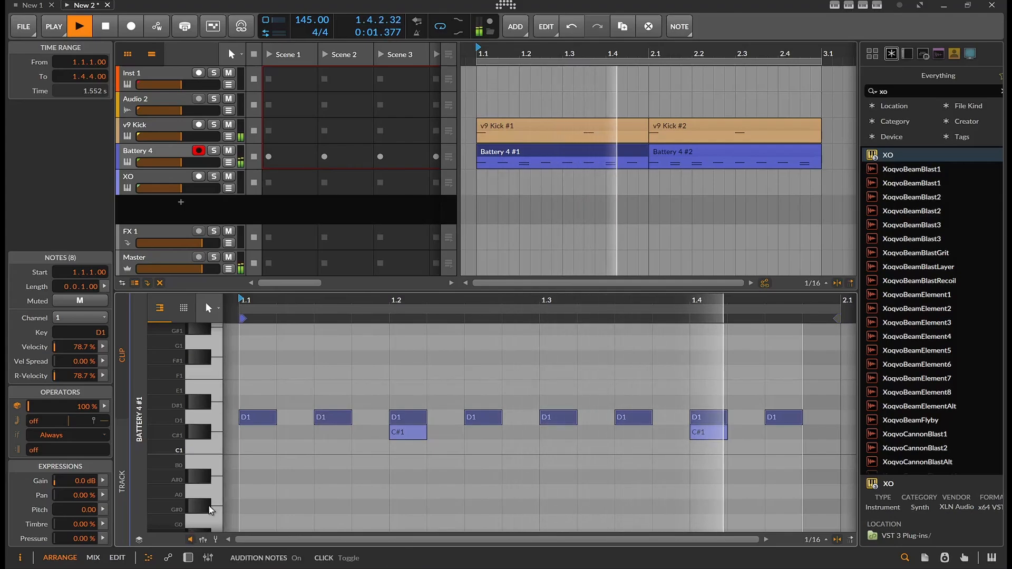
- Open the XO plug-in on the XO track and sync its tempo to the project
click(163, 179)
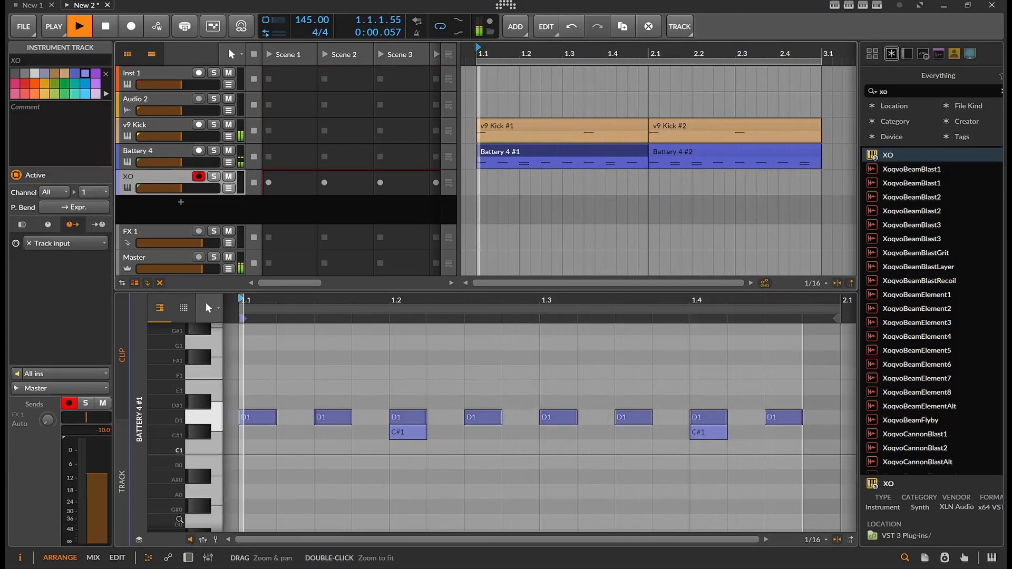
key(d)
click(172, 508)
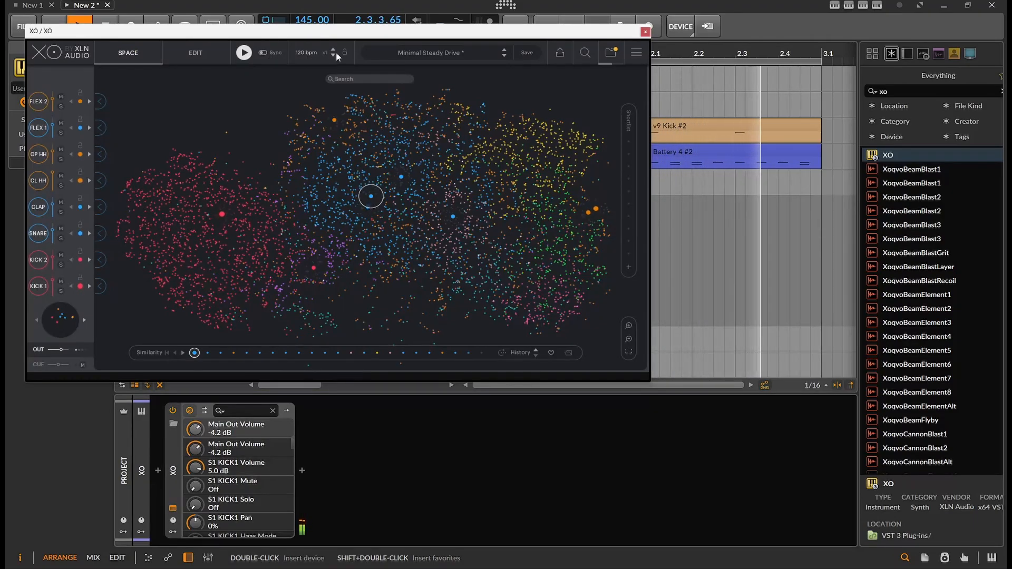
click(274, 52)
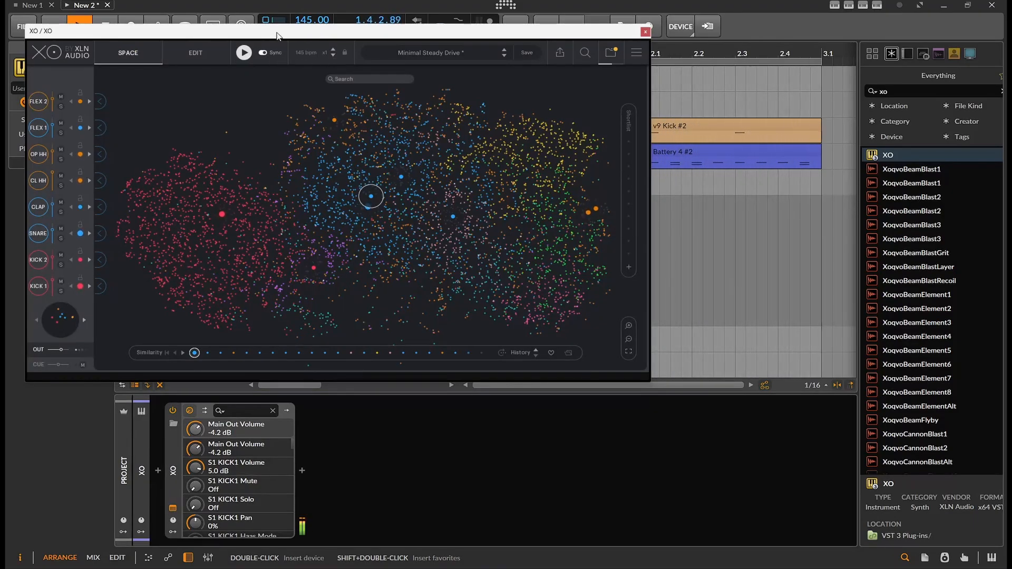
drag(277, 35, 289, 73)
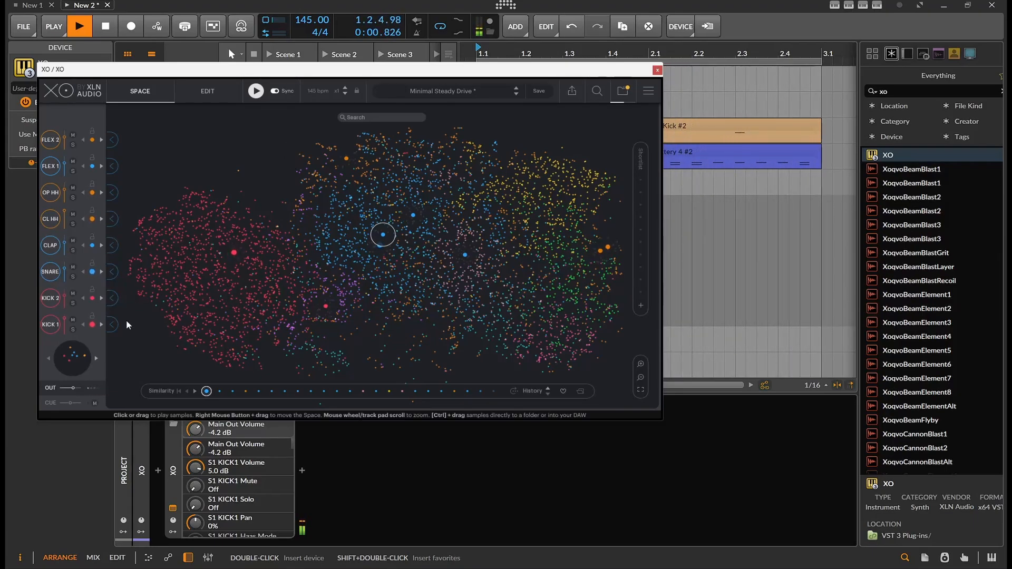
- Assign 78_Kettle_SP_01.wav to the Kick 1 slot and replace it with a similar percussion sample from the similarity list
click(317, 363)
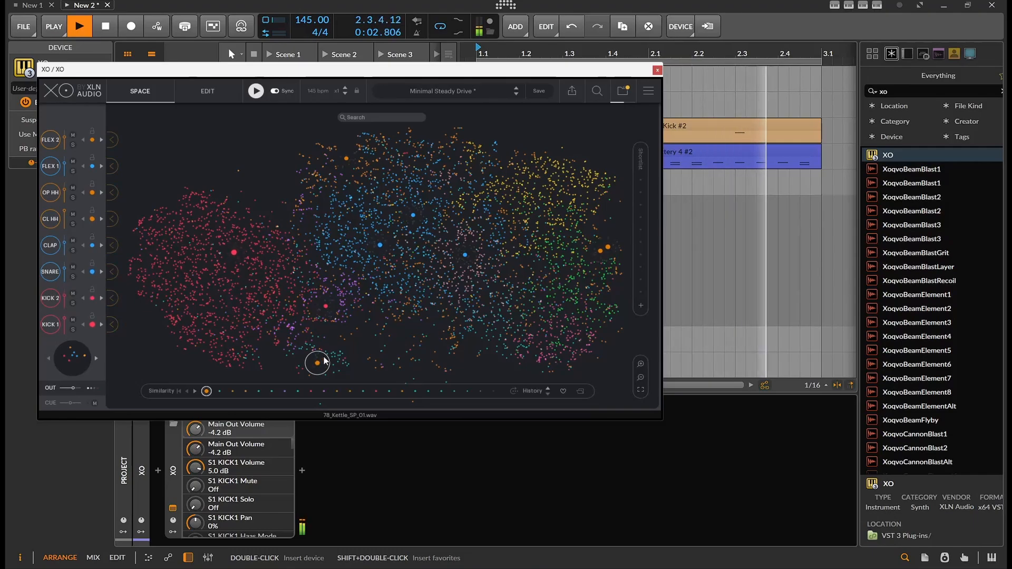
click(113, 326)
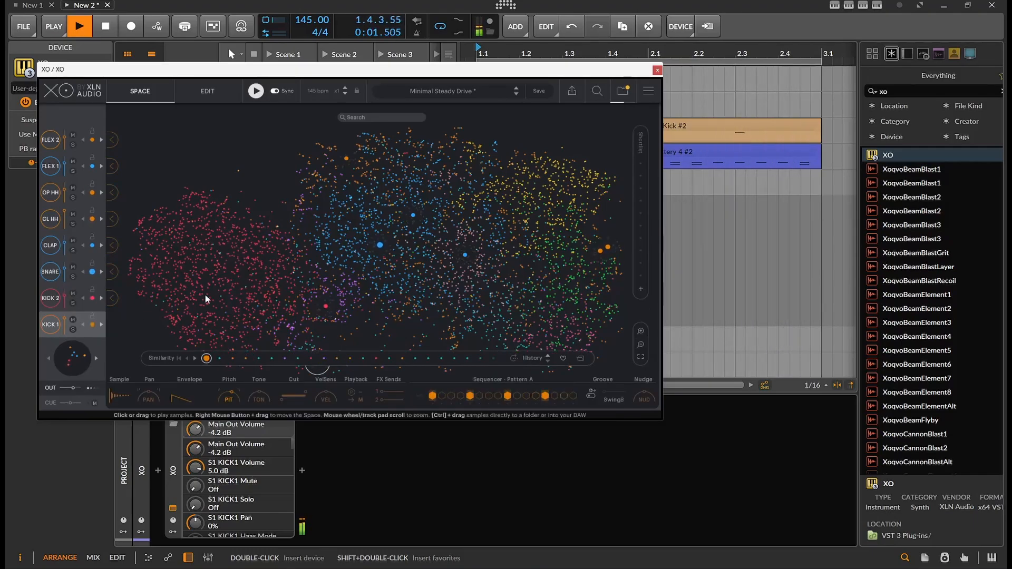
scroll(238, 270, down, 2)
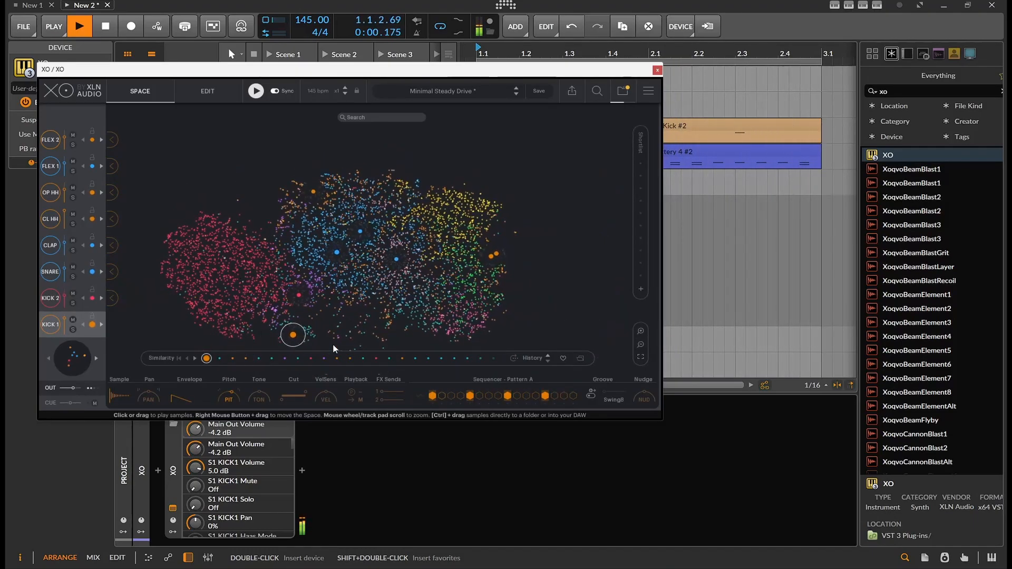
click(346, 360)
click(367, 360)
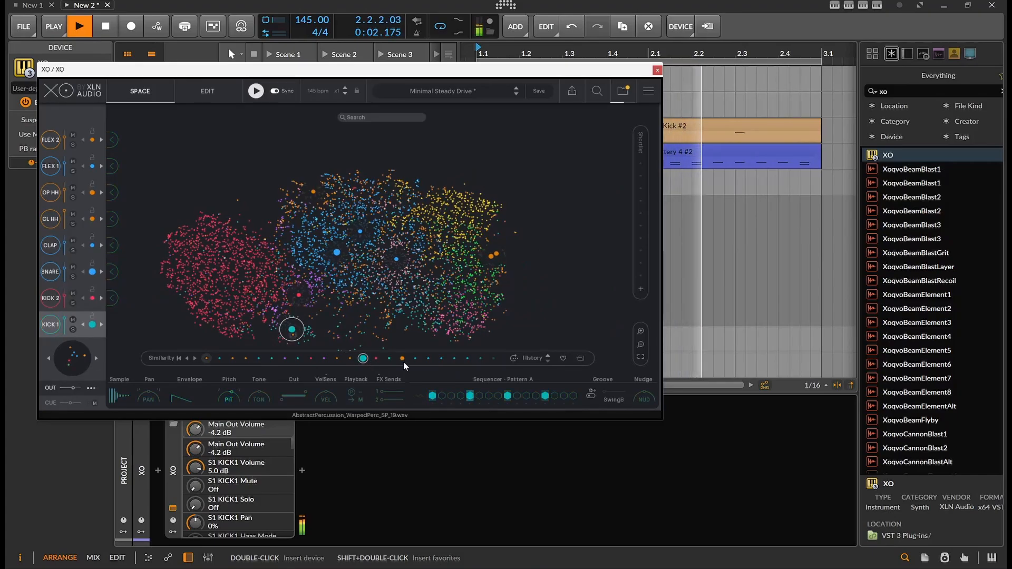
click(415, 358)
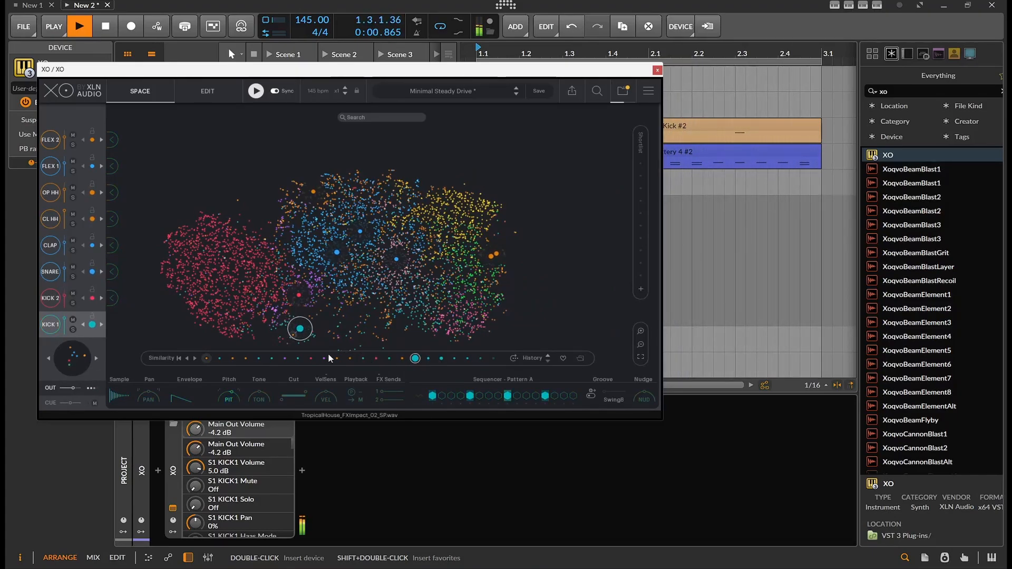
click(441, 358)
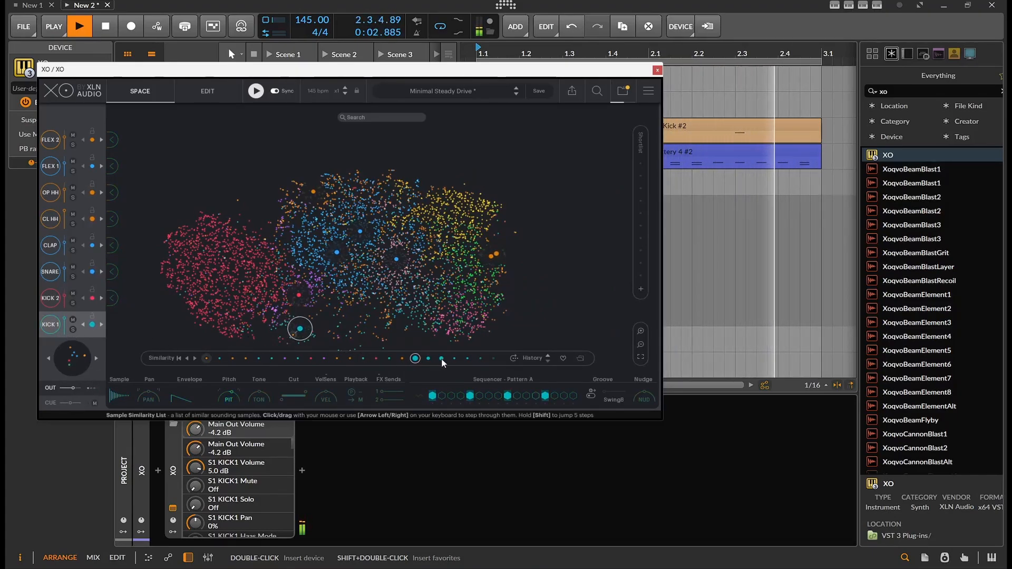
- Turn off Kick 1's steps 1, 5 and 9 in Pattern A, trying hits on steps 2 and 10 instead
click(468, 395)
click(442, 395)
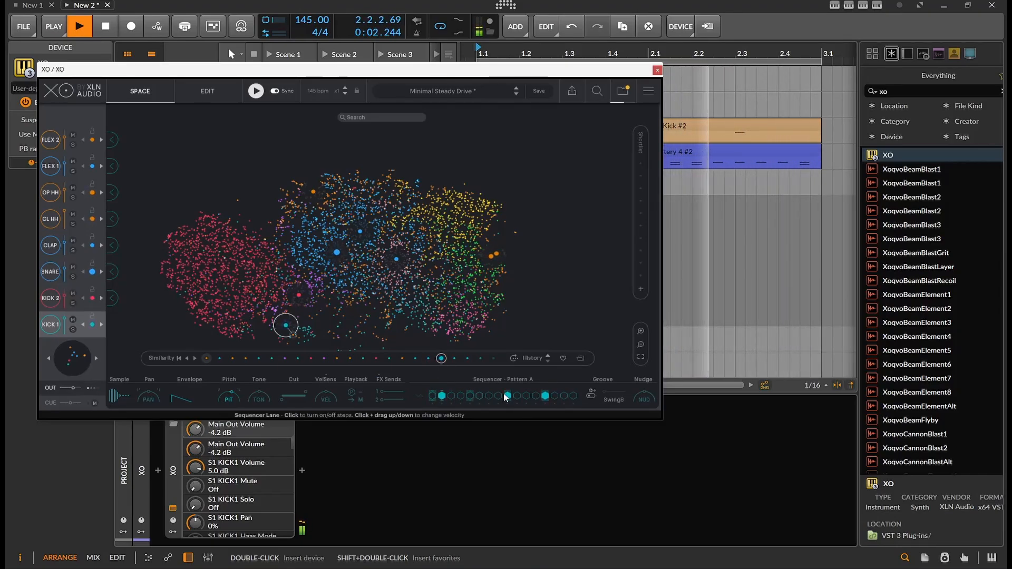
click(519, 396)
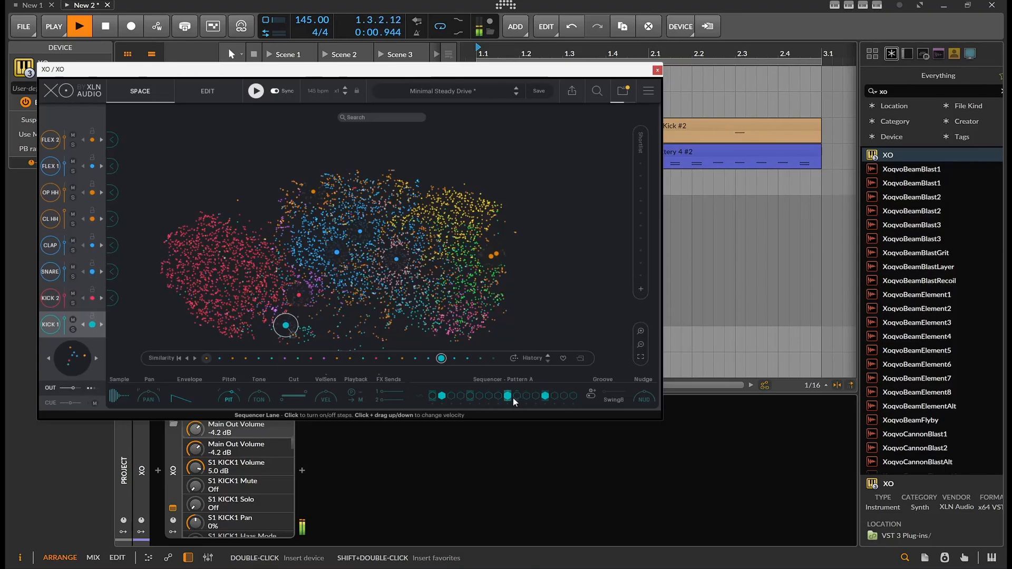
click(508, 396)
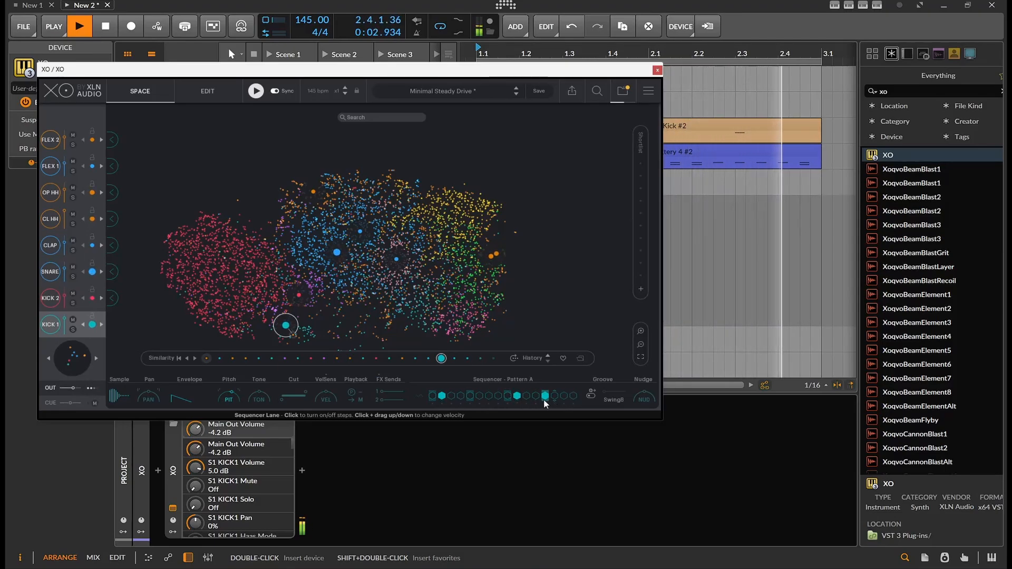
click(515, 395)
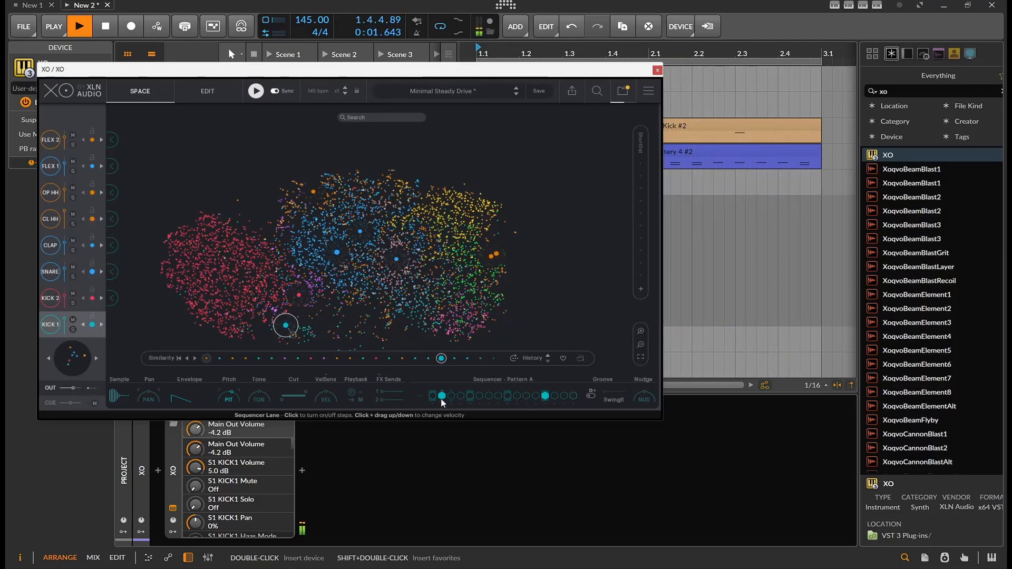
- Remove Kick 1's hits on steps 2 and 13 in Pattern A and place hits on steps 5 and 9
click(442, 399)
click(470, 398)
click(507, 398)
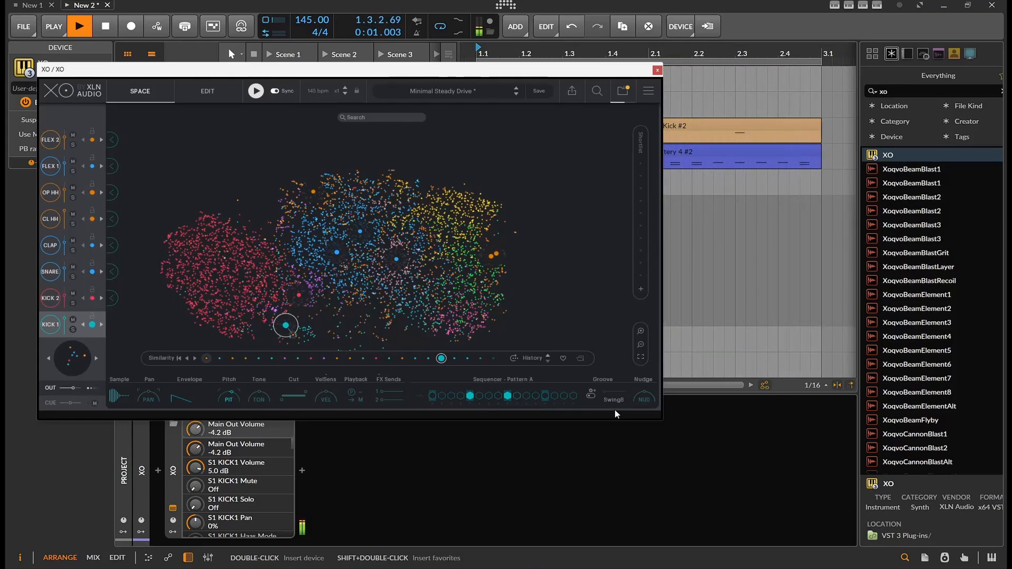
click(545, 397)
- Try similar samples on the Kick 2 slot, including Indie_Fat_And_Tight_2.wav
click(53, 305)
click(296, 358)
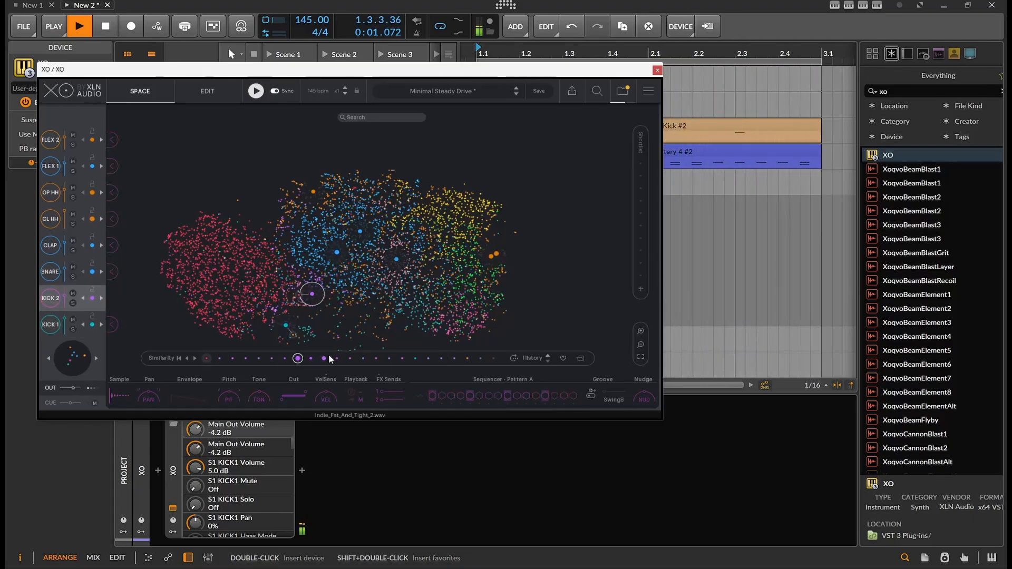
click(362, 359)
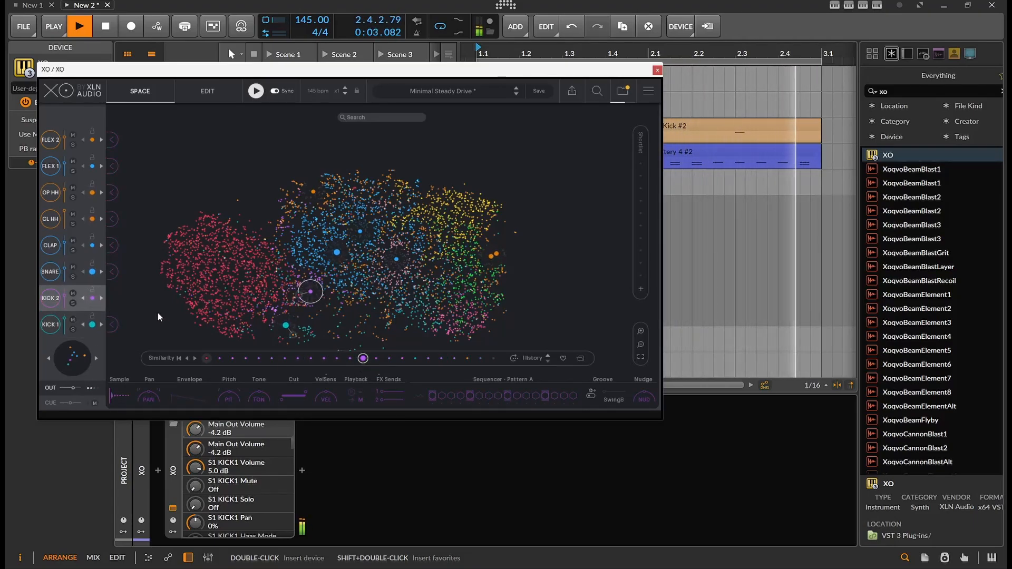
- Audition samples in the blue and orange areas of the sample map and assign an orange one to Kick 2
click(320, 250)
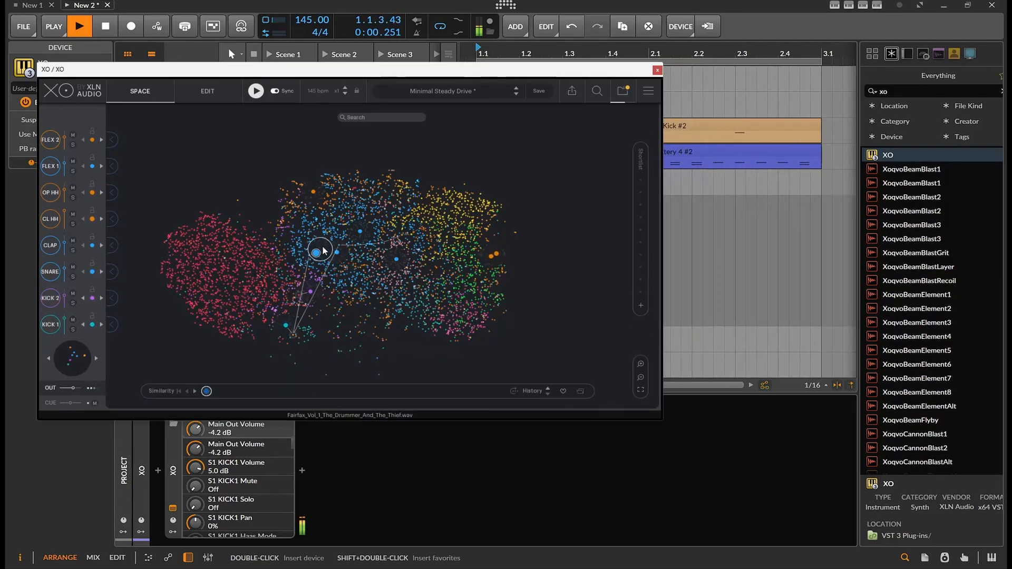
click(351, 201)
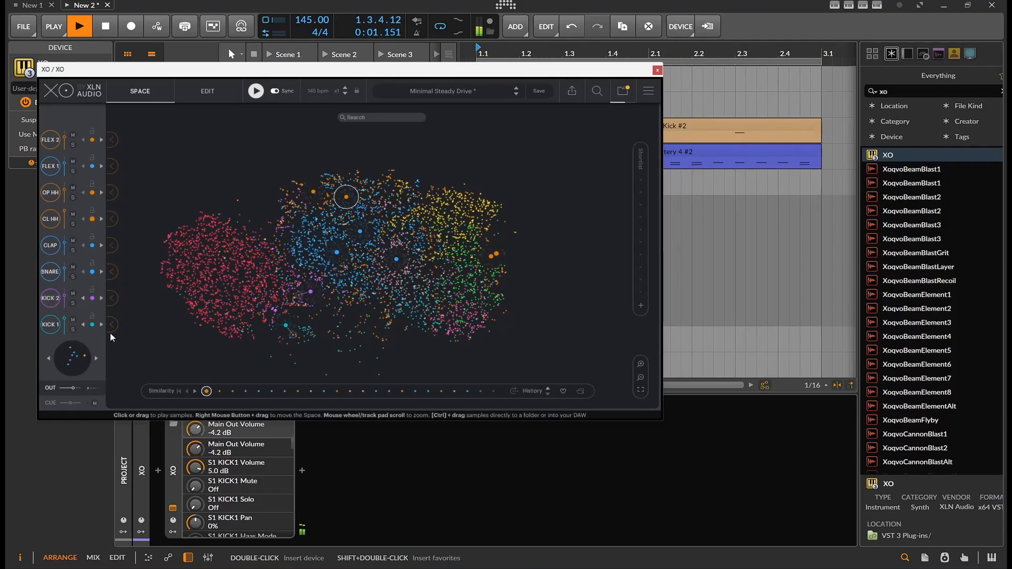
click(109, 302)
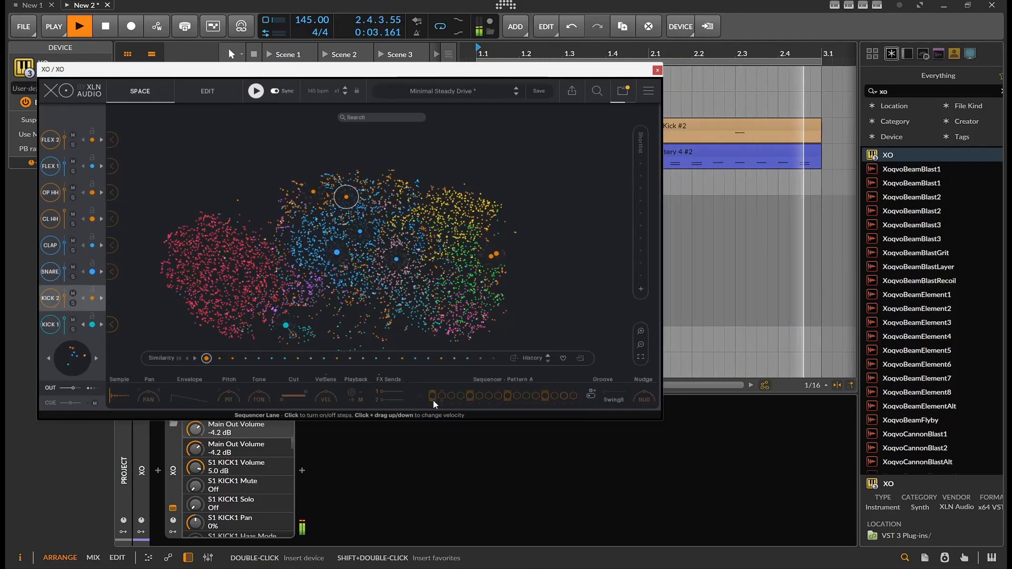
- Try Kick 2 hits on steps 4, 8 and 12 of Pattern A and clear them again
click(468, 399)
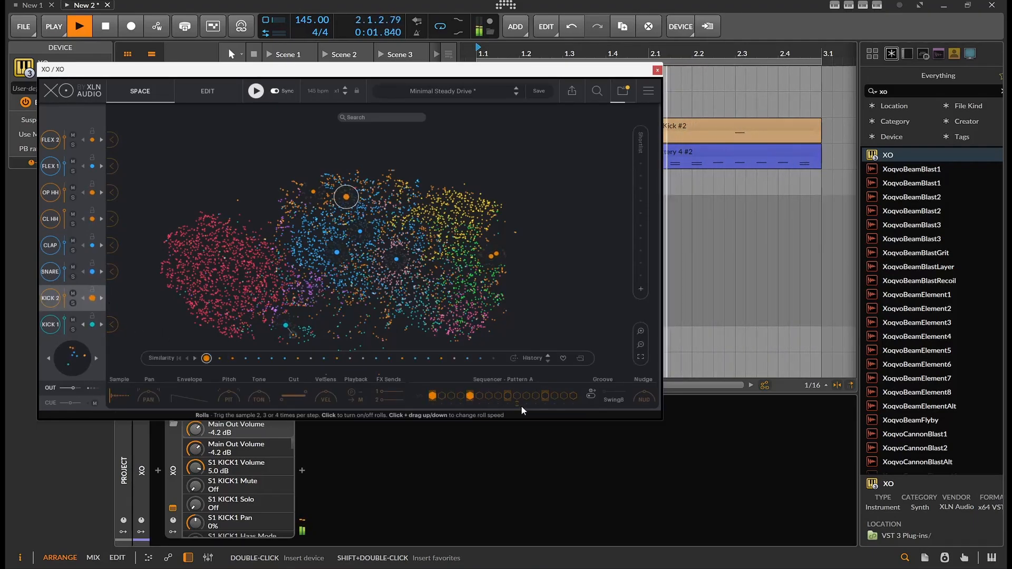
click(496, 398)
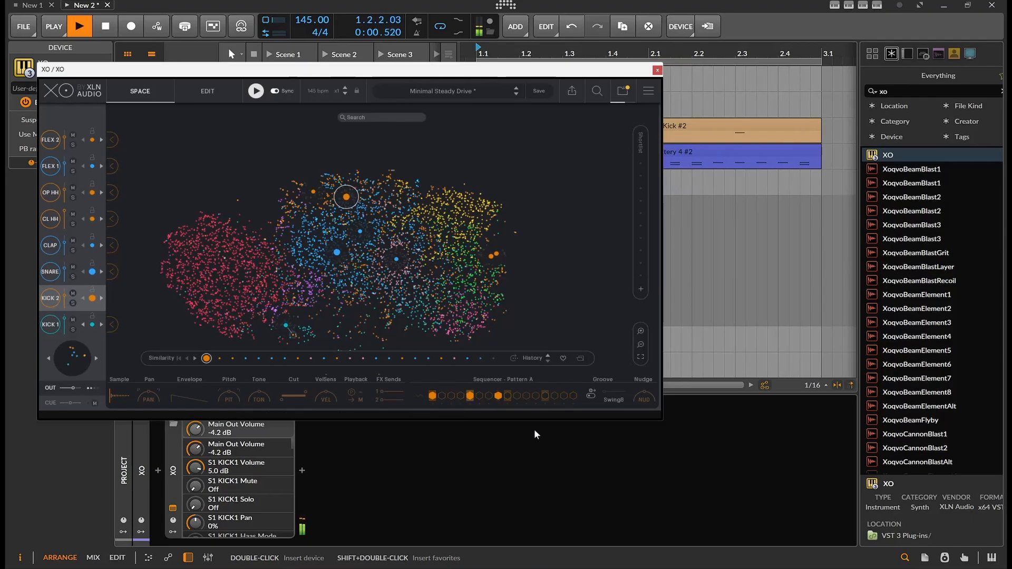
click(470, 399)
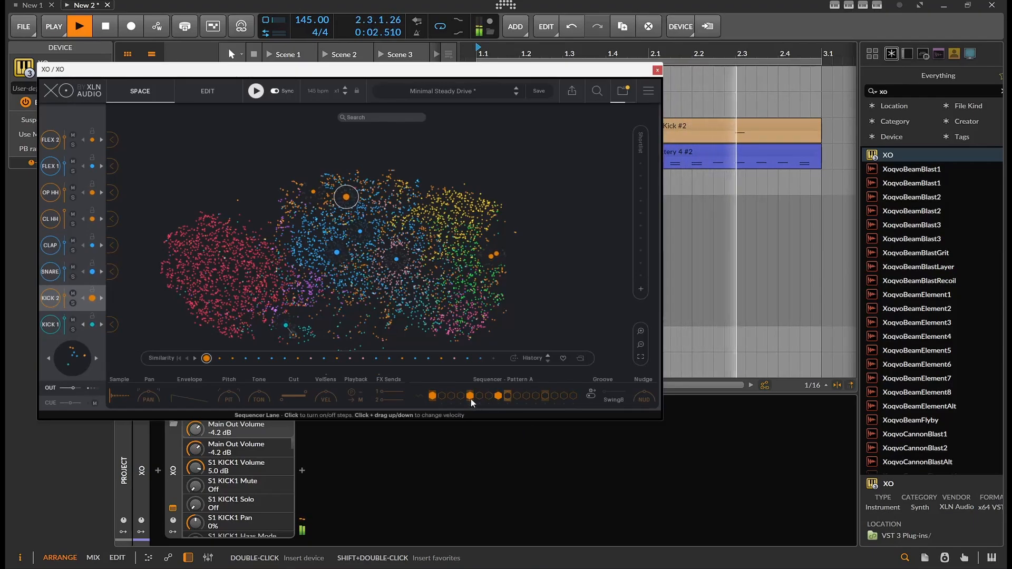
click(462, 397)
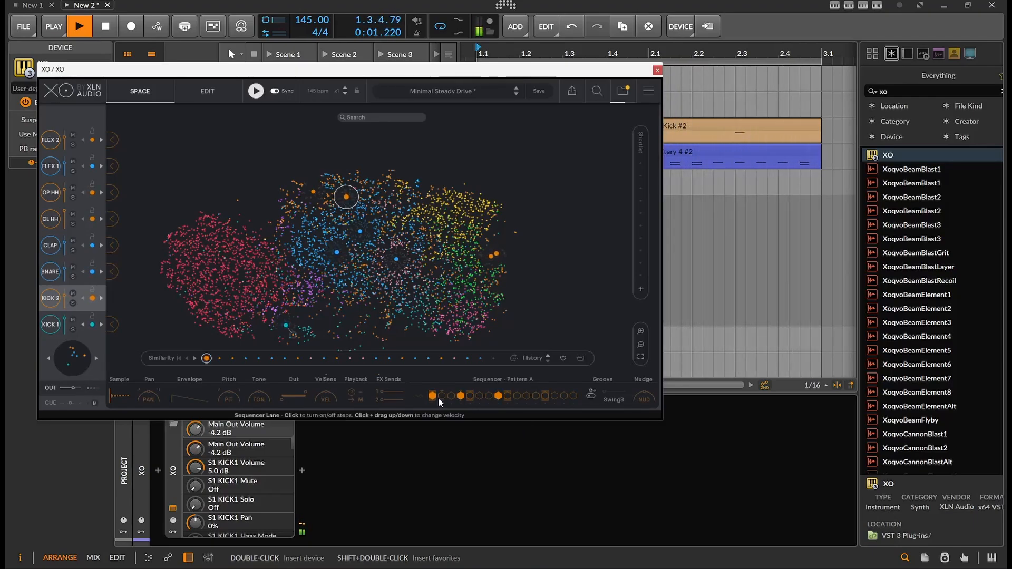
click(534, 398)
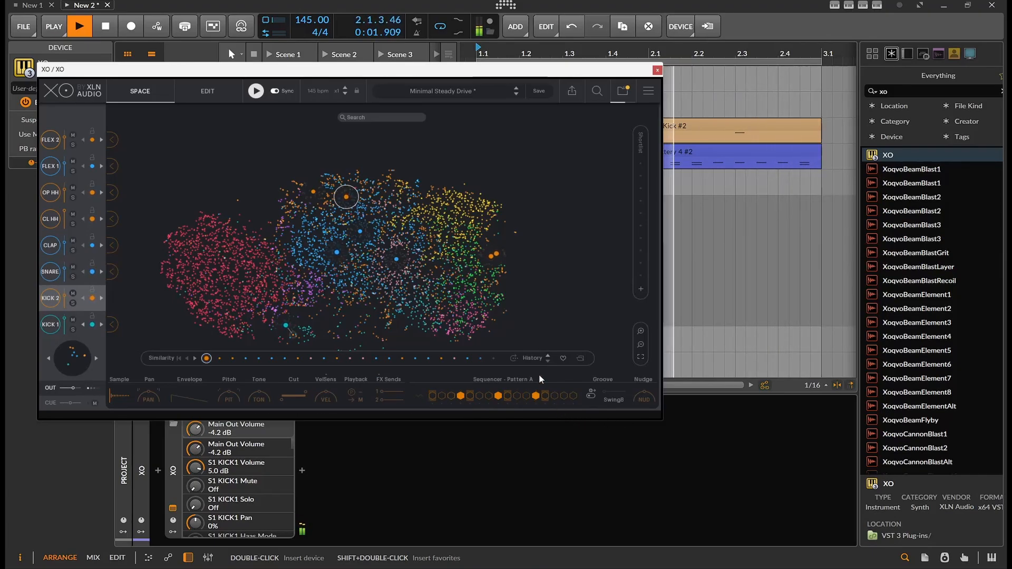
click(537, 396)
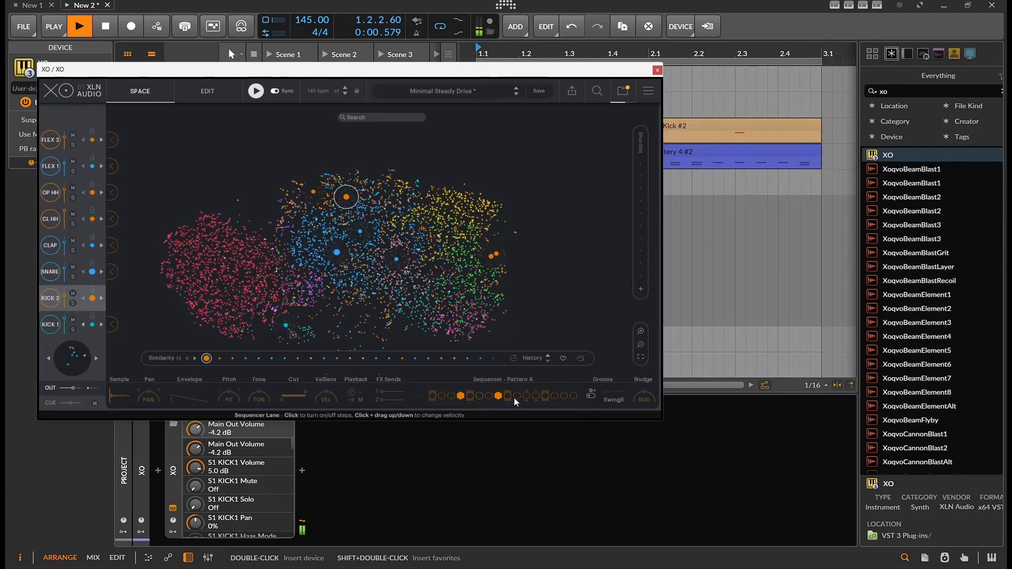
click(498, 398)
click(459, 397)
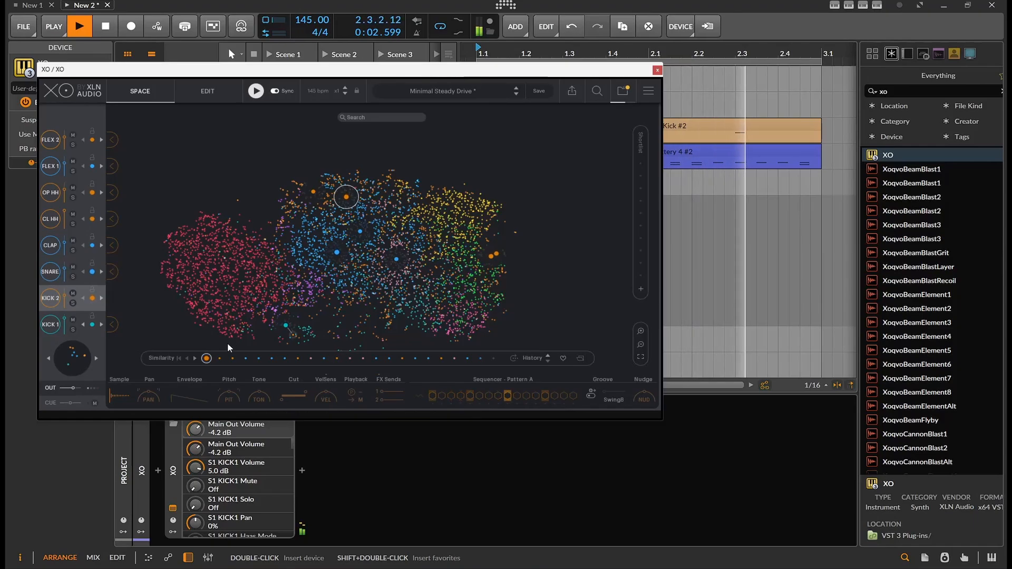
- Stop playback and search the browser for "rea", keeping the XO window open clear of the search results
click(51, 326)
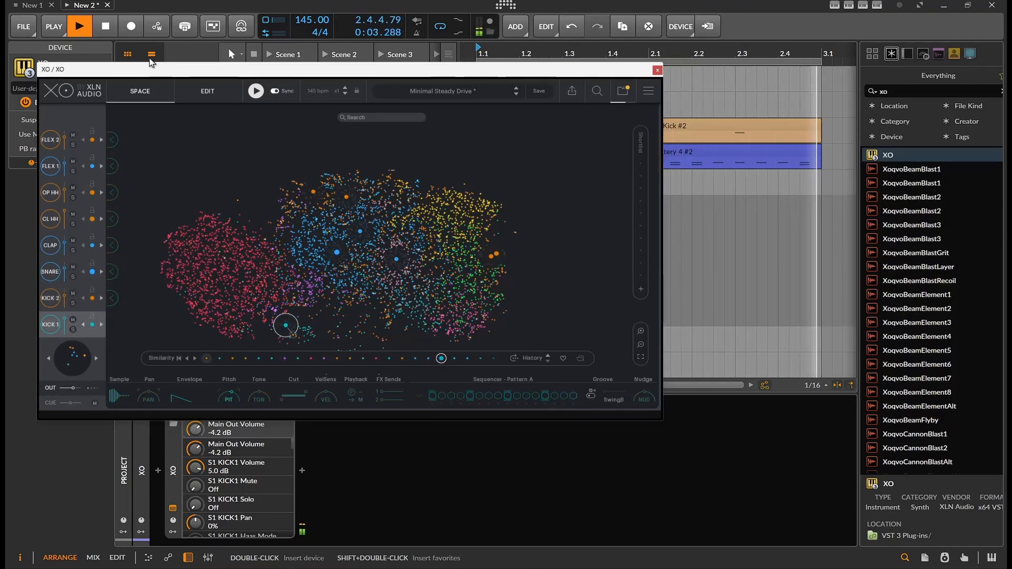
click(112, 28)
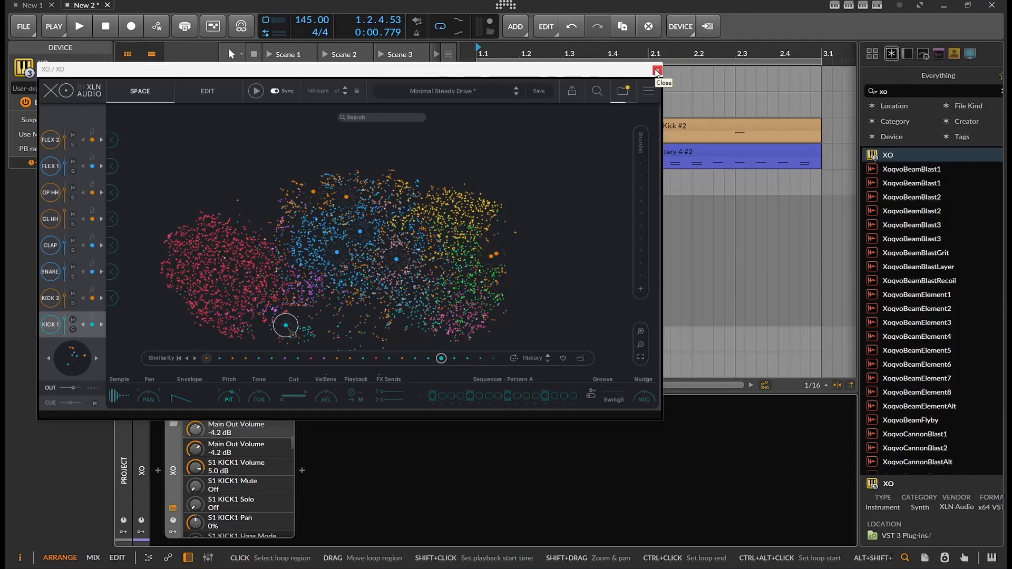
drag(615, 72, 741, 135)
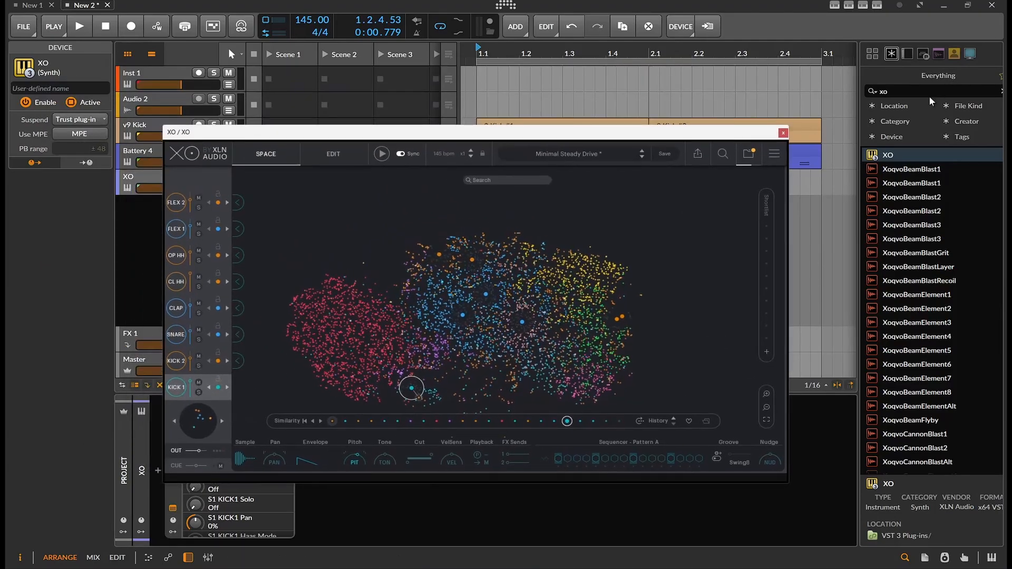
double_click(875, 92)
text(rea)
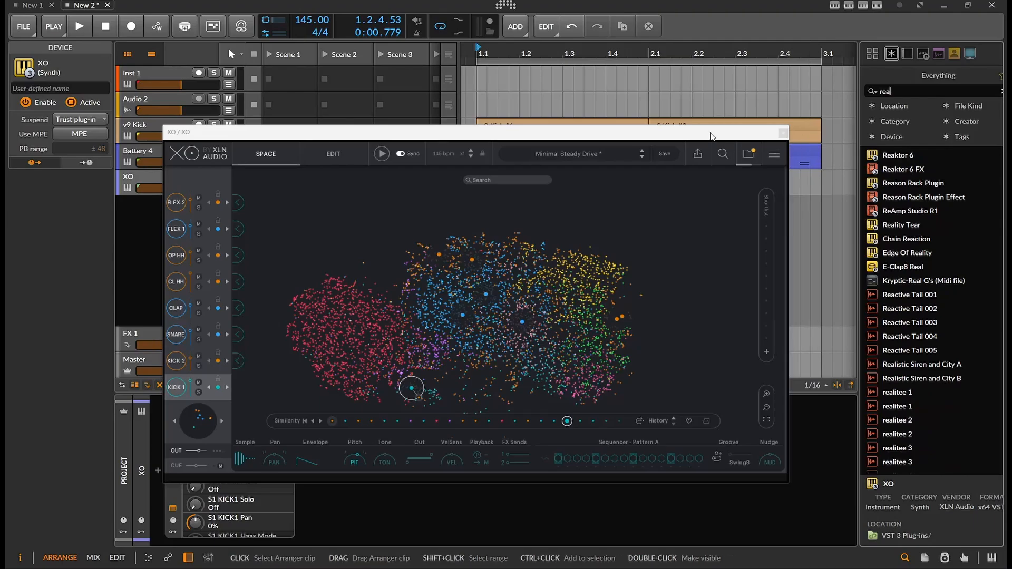
drag(705, 132, 748, 67)
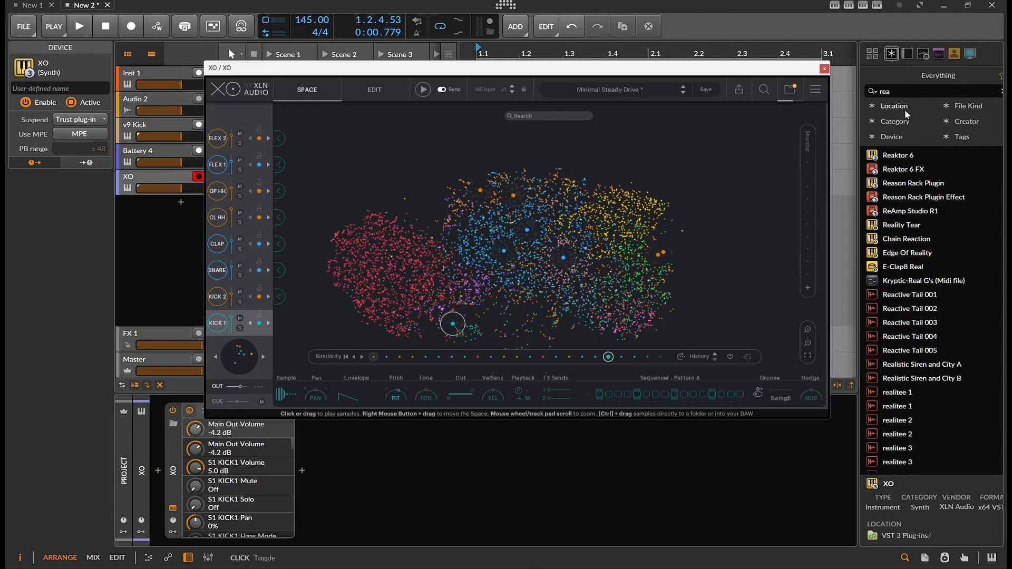
- Audition hat samples where the yellow and green areas of the map meet and assign a yellow one to the Clap slot
click(644, 235)
click(646, 233)
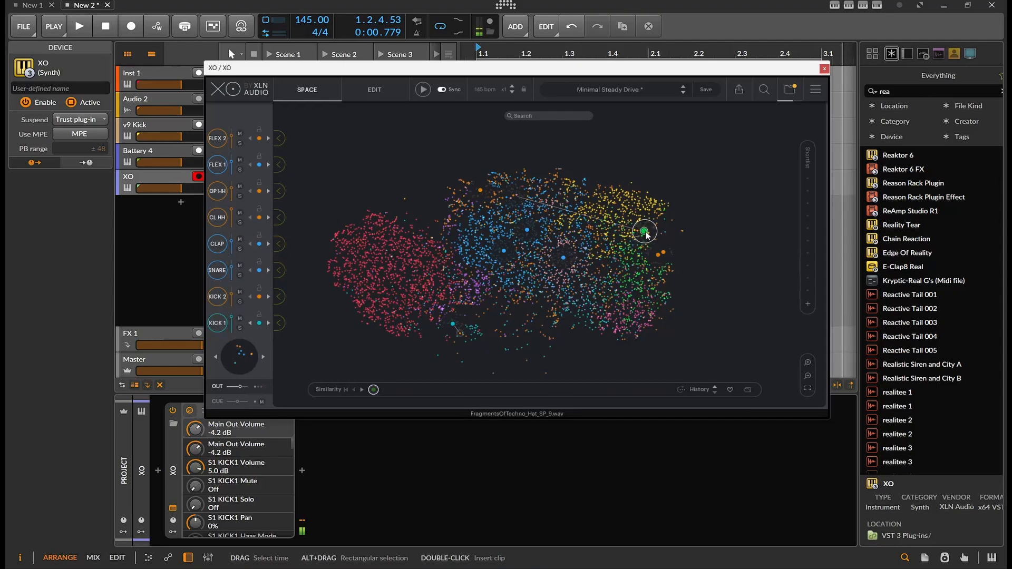
click(647, 233)
click(648, 233)
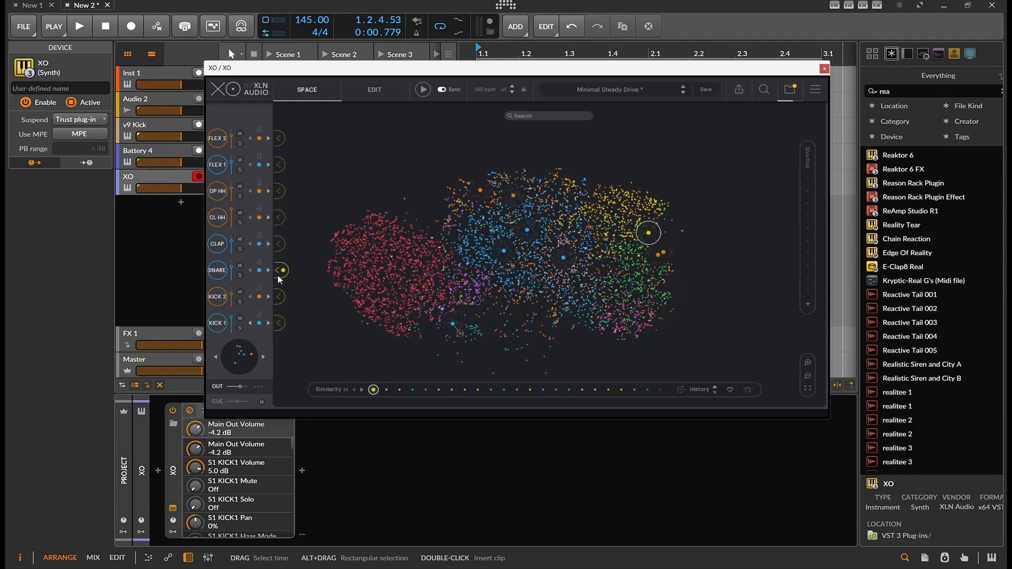
click(279, 244)
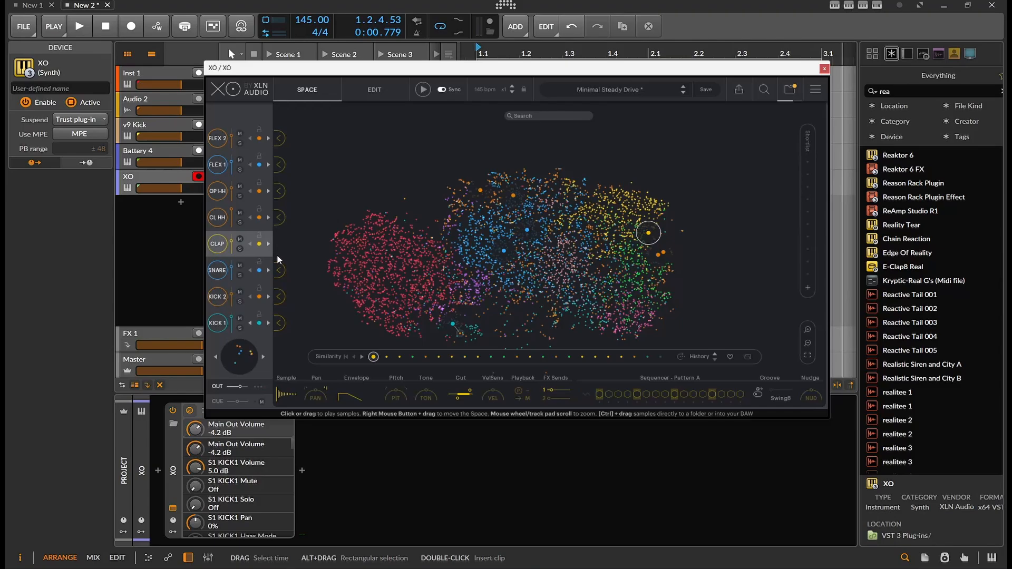
- Program Clap hits on steps 2, 4, 6, 8, 10, 12, 14 and 15 of Pattern A and enable its groove at about 26%
click(609, 394)
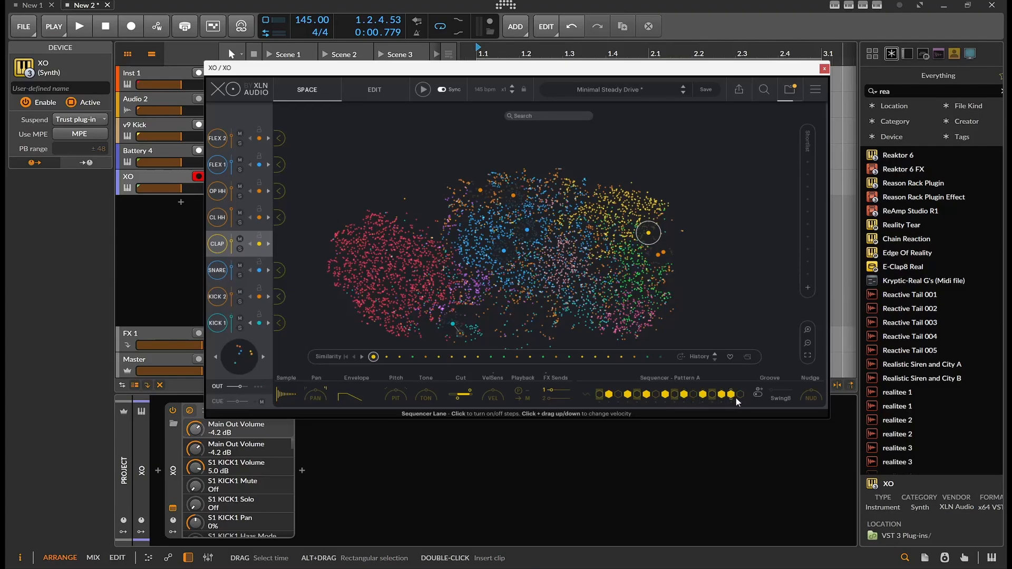
key(space)
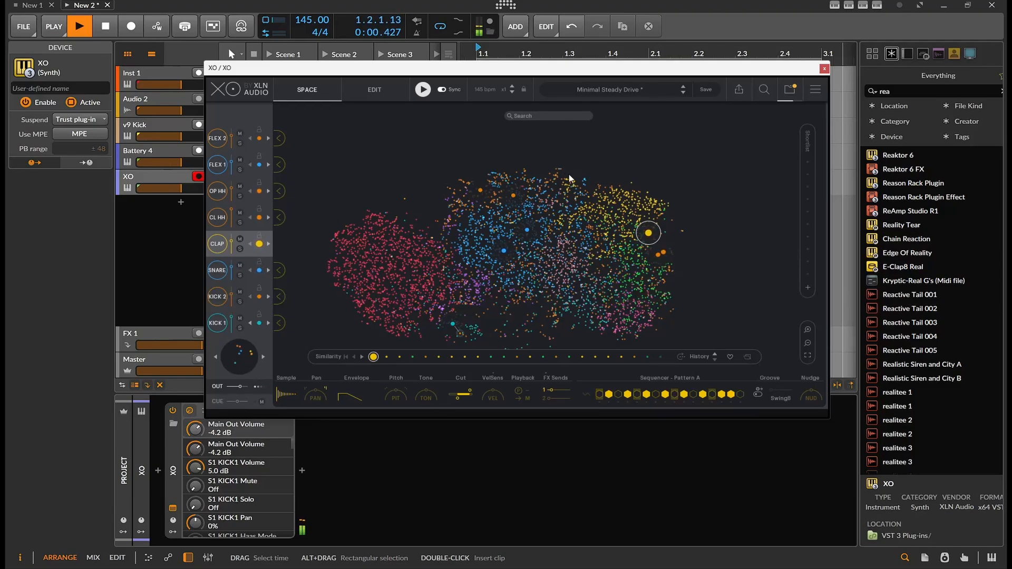
click(759, 394)
drag(773, 395, 776, 398)
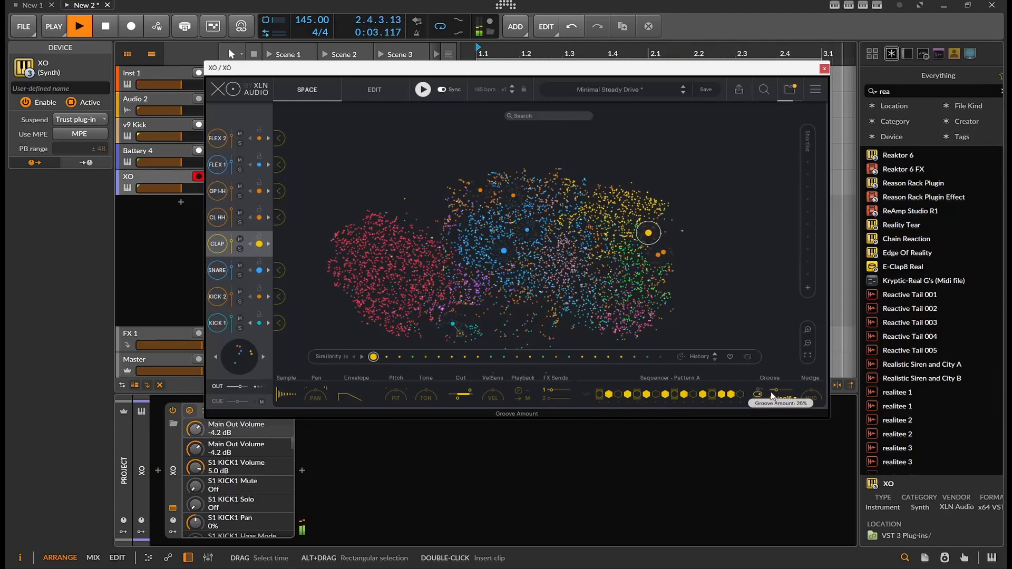
key(space)
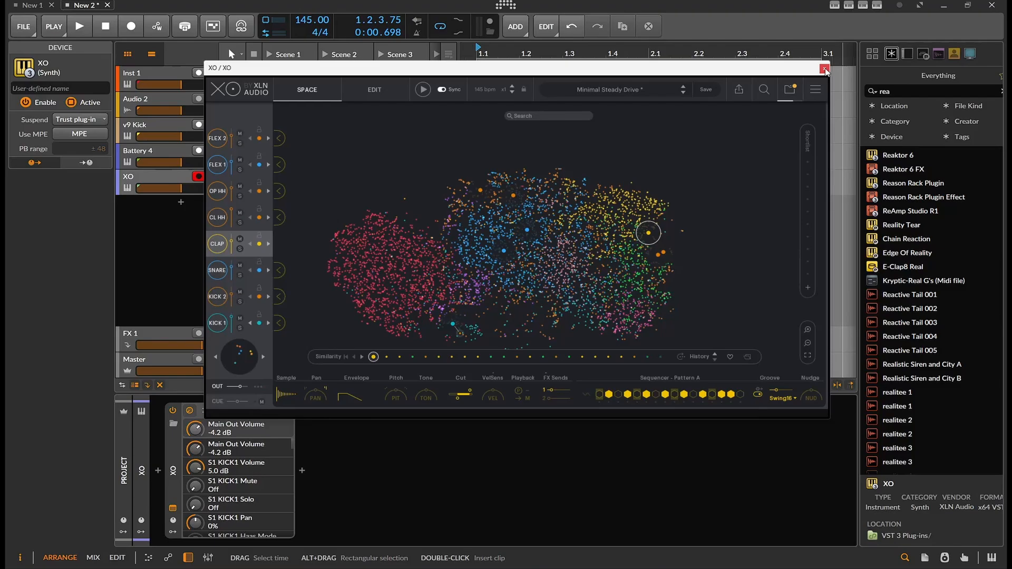
- With the beat playing, set the Clap's timing nudge to about -15% and its groove type to 7tplet after trying Swing8
key(space)
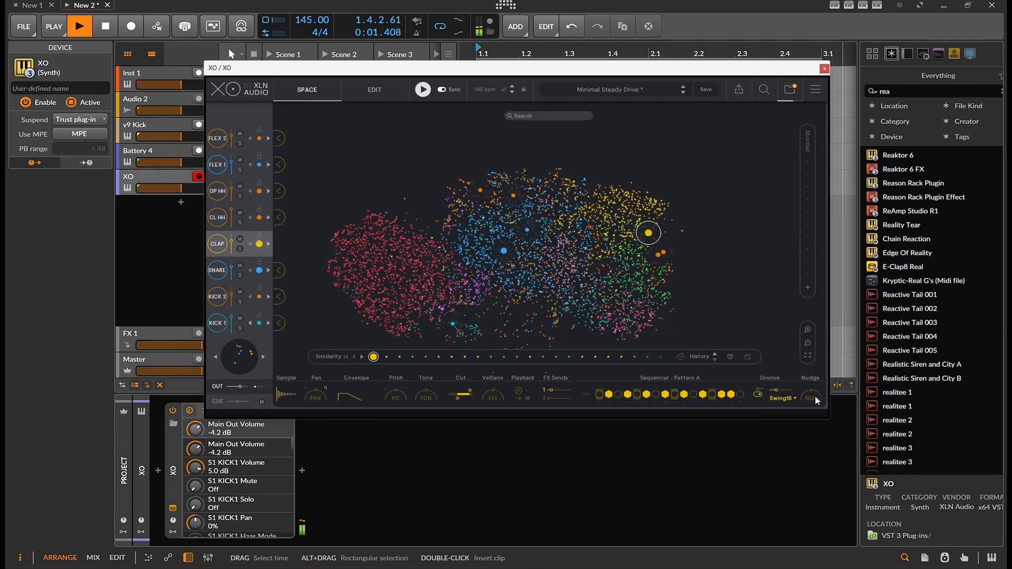
mouse_move(814, 391)
drag(819, 362, 780, 397)
click(780, 396)
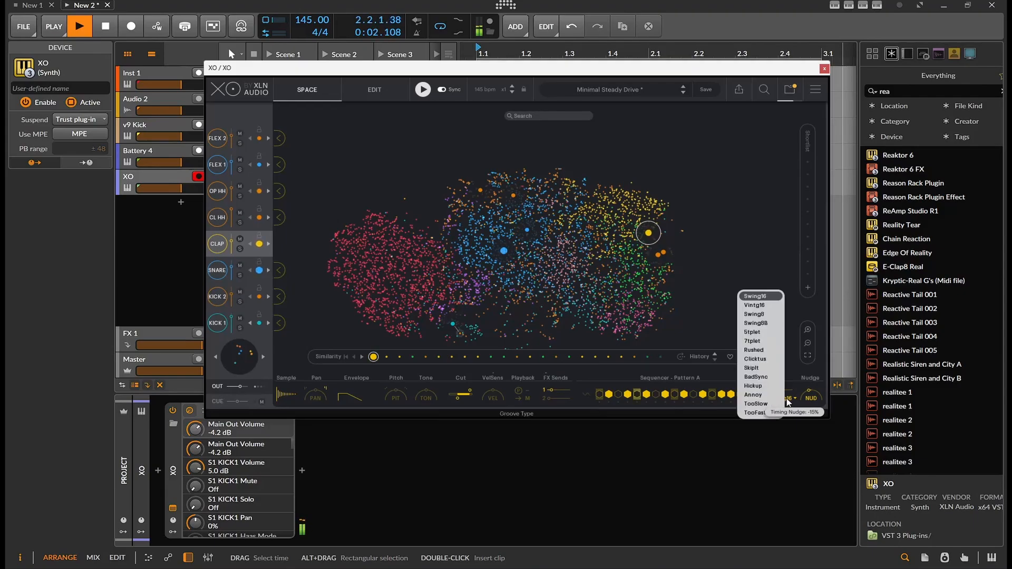
click(760, 314)
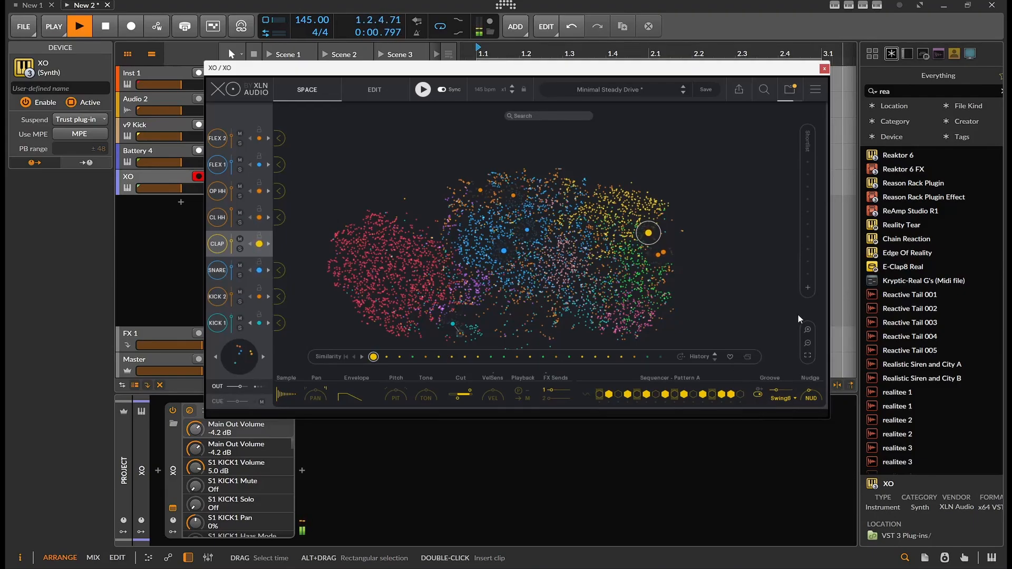
click(786, 397)
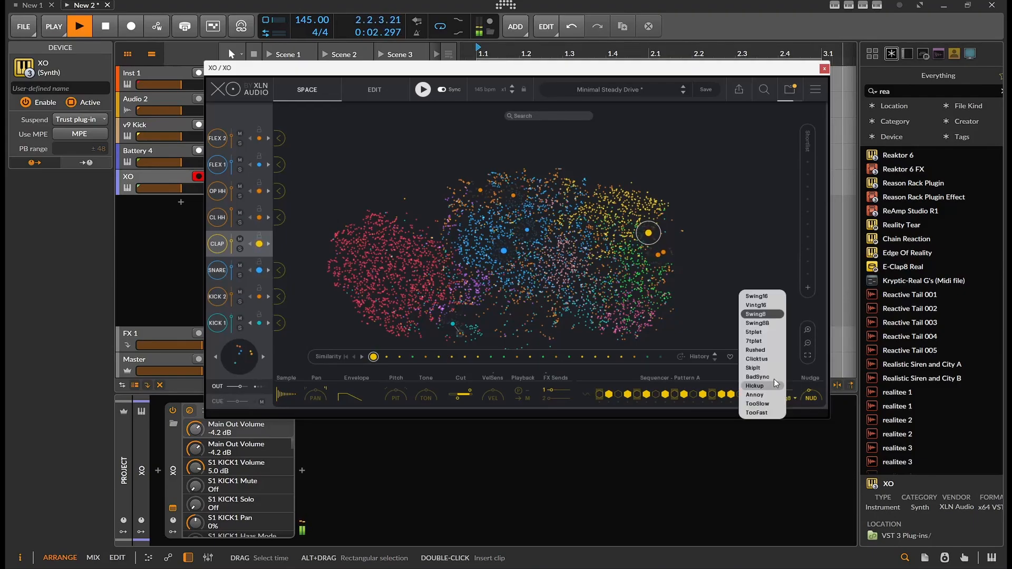
click(766, 341)
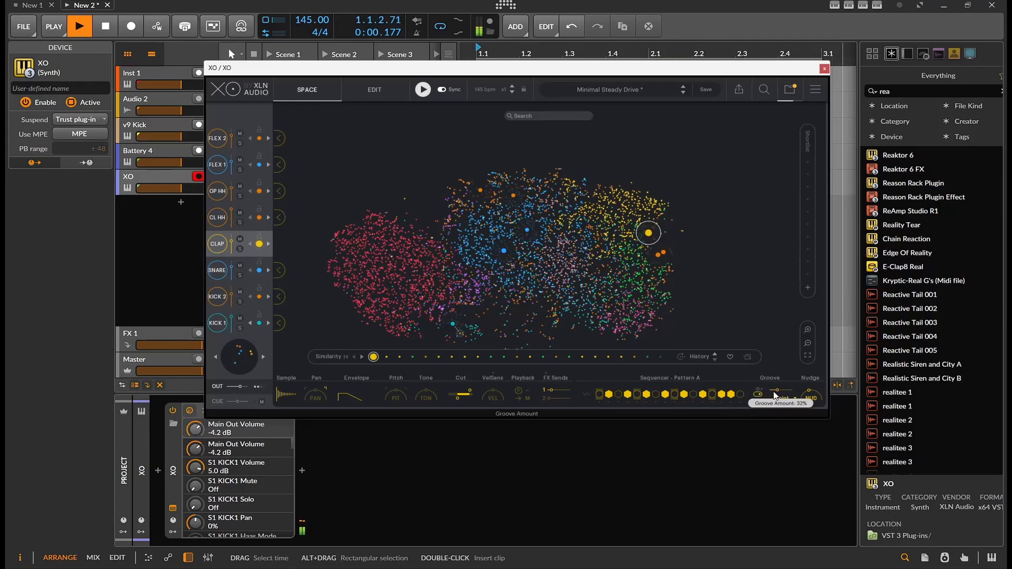
mouse_move(769, 393)
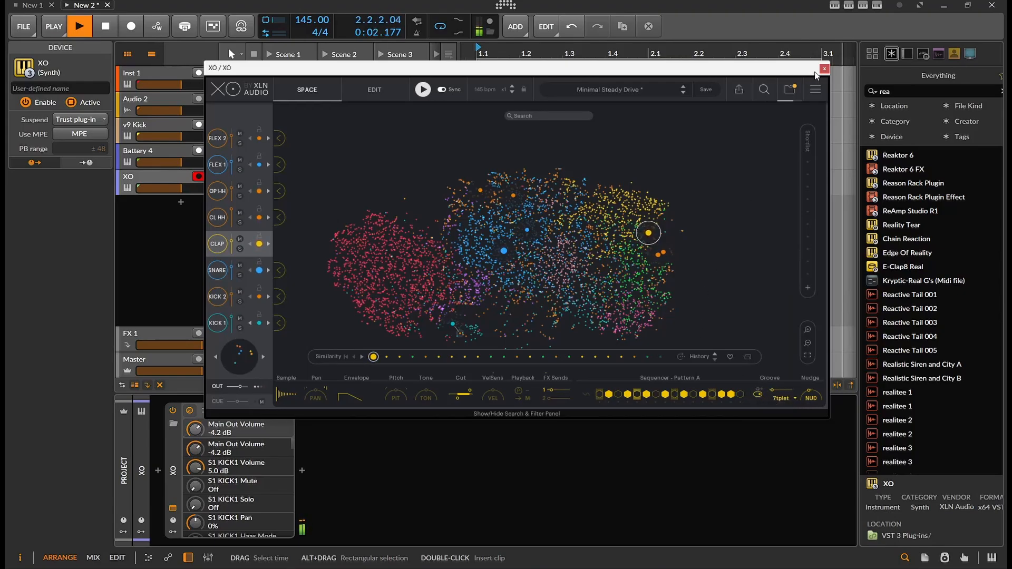
- Close the XO window, stop playback and reopen the plug-in from the XO track
click(824, 68)
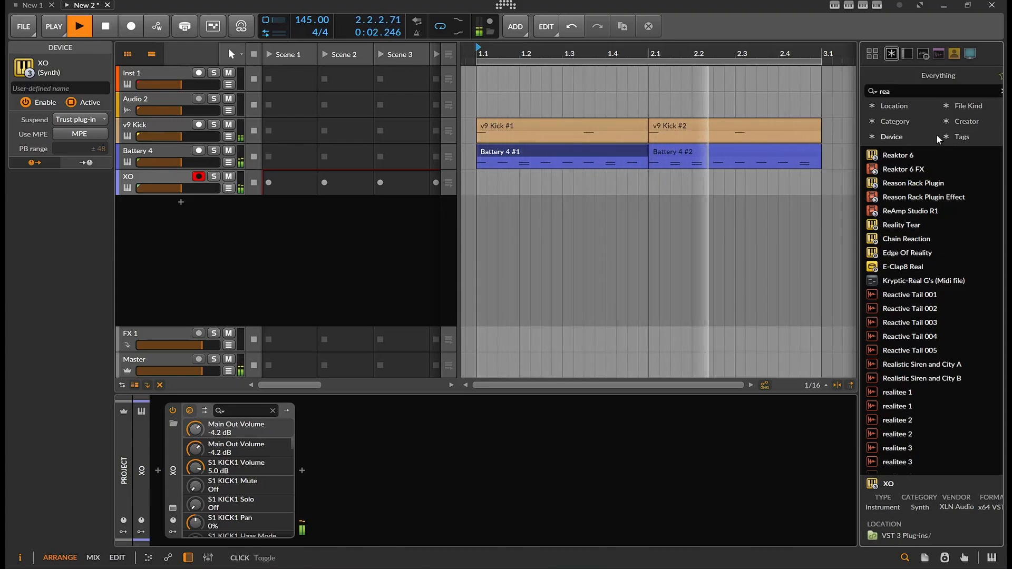
click(105, 29)
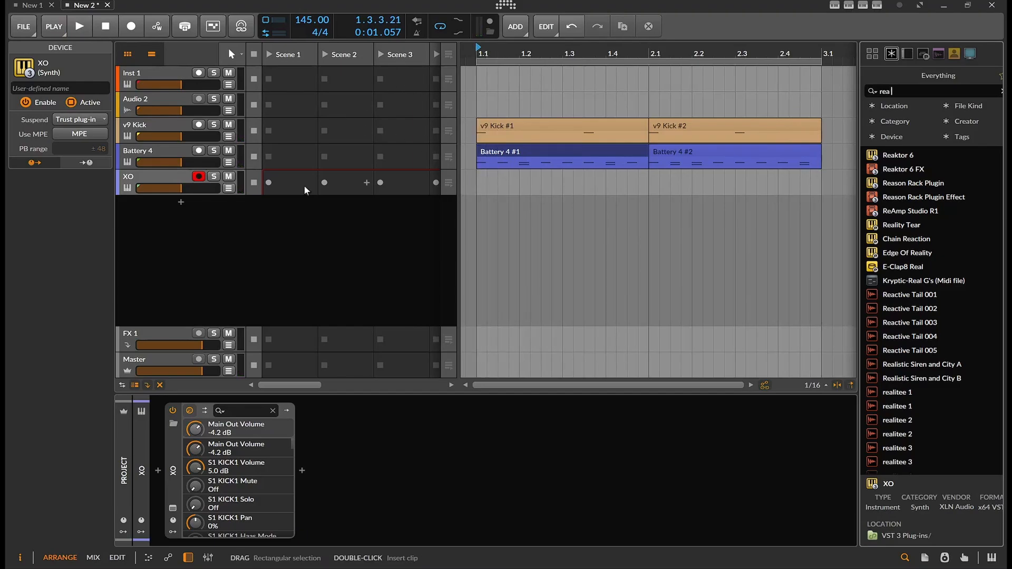
click(160, 179)
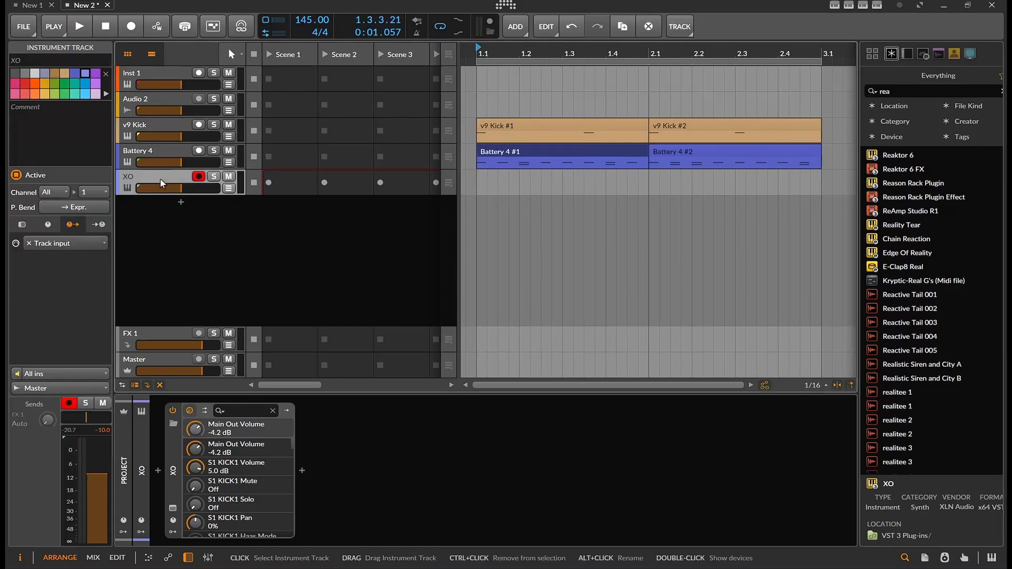
click(173, 508)
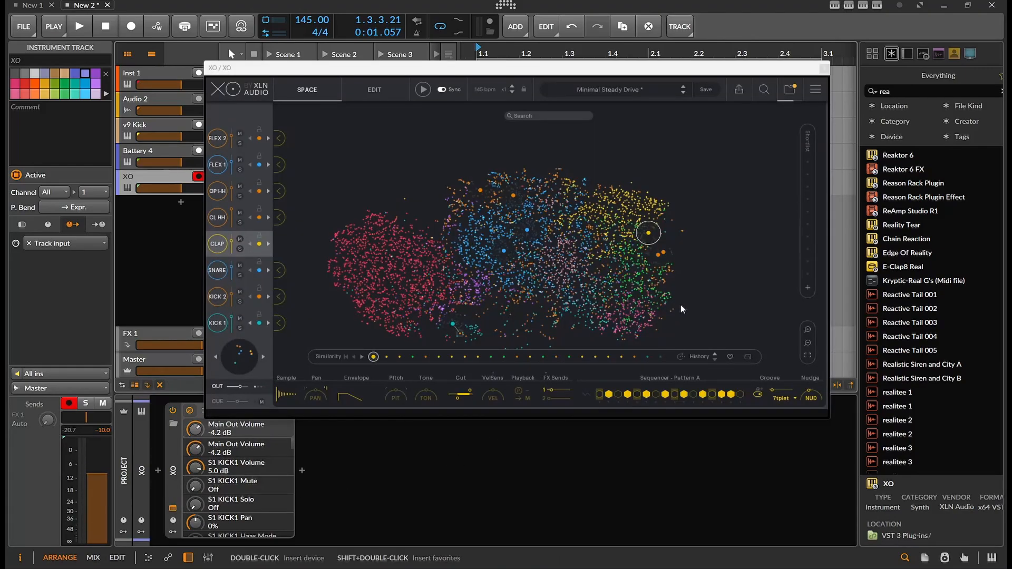
- Reposition the XO window so it stays clear of the browser results, playing the beat briefly
drag(231, 72, 407, 84)
key(space)
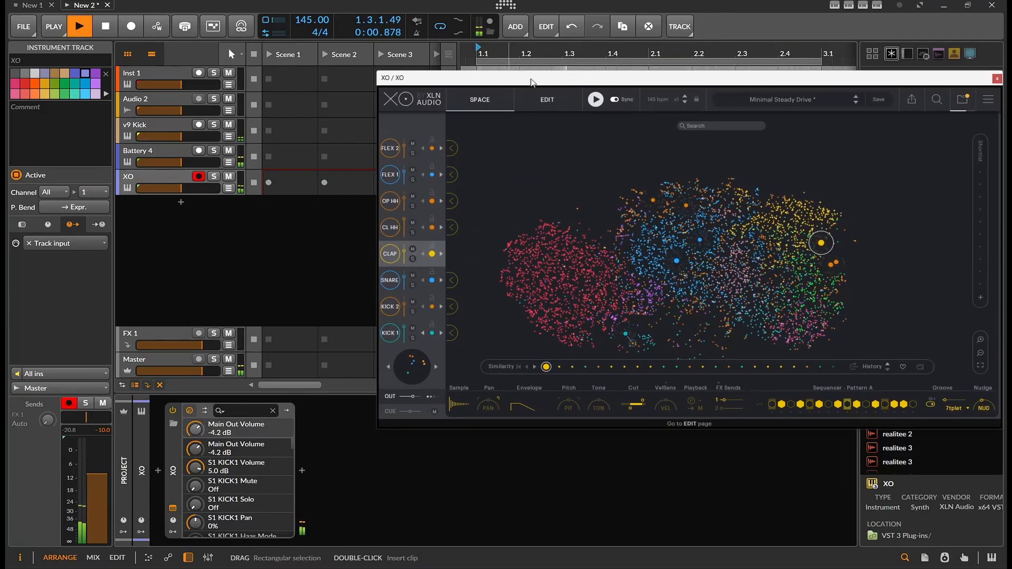
drag(527, 83, 322, 87)
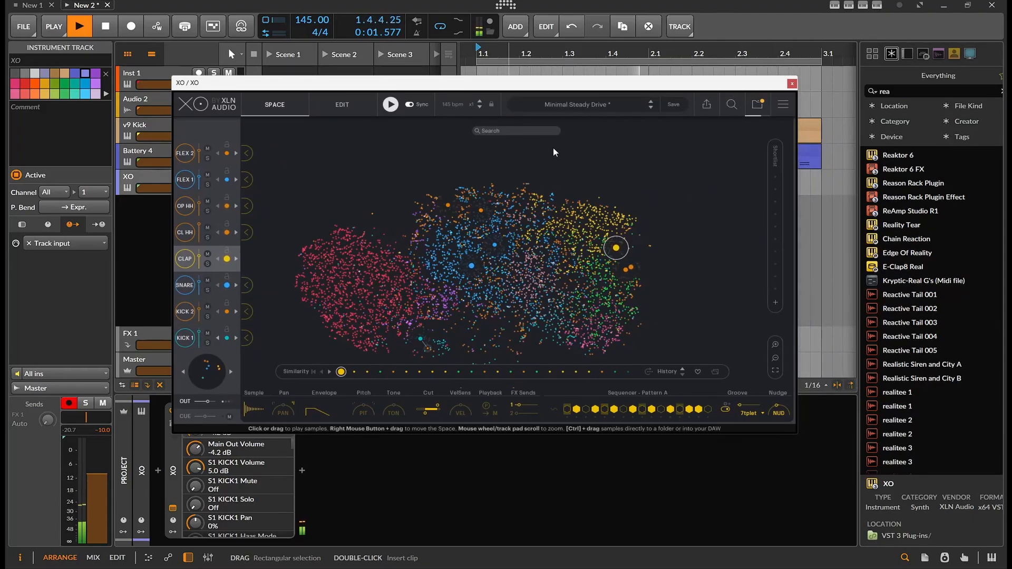
key(space)
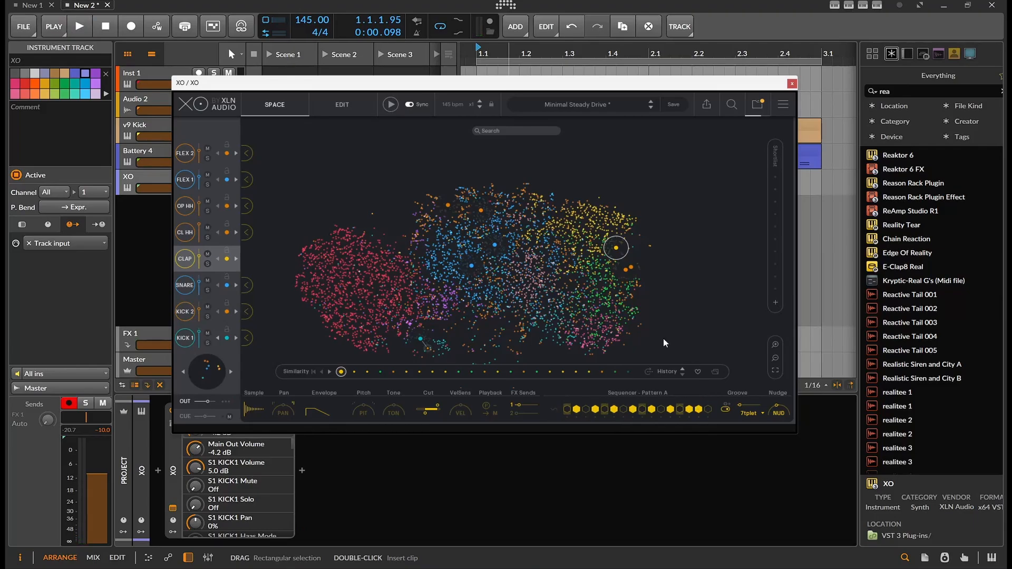
- Switch XO to its Edit view and open the Beat Combiner after briefly opening the Sample Combiner
click(341, 106)
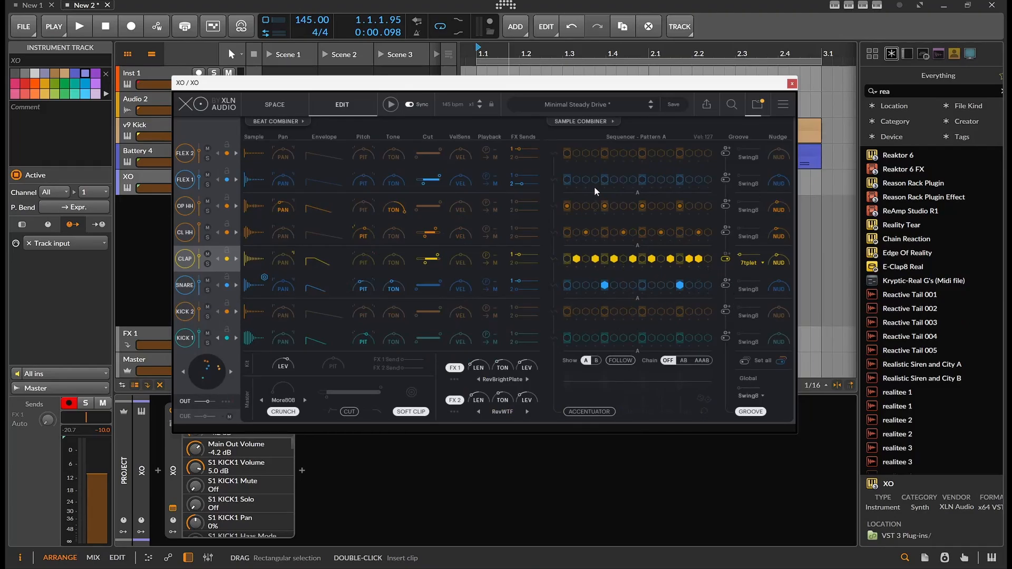
click(588, 125)
click(588, 125)
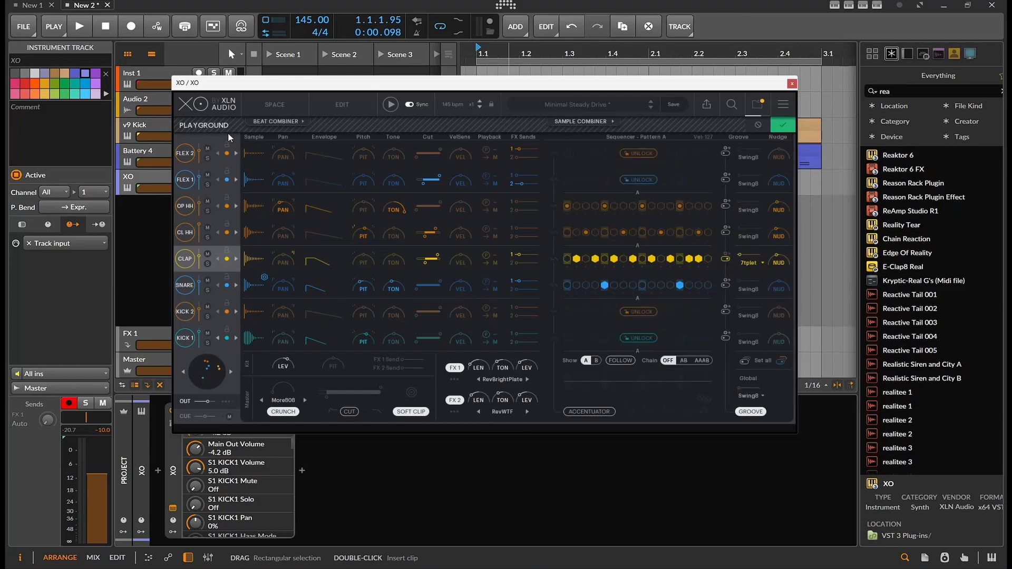
click(278, 121)
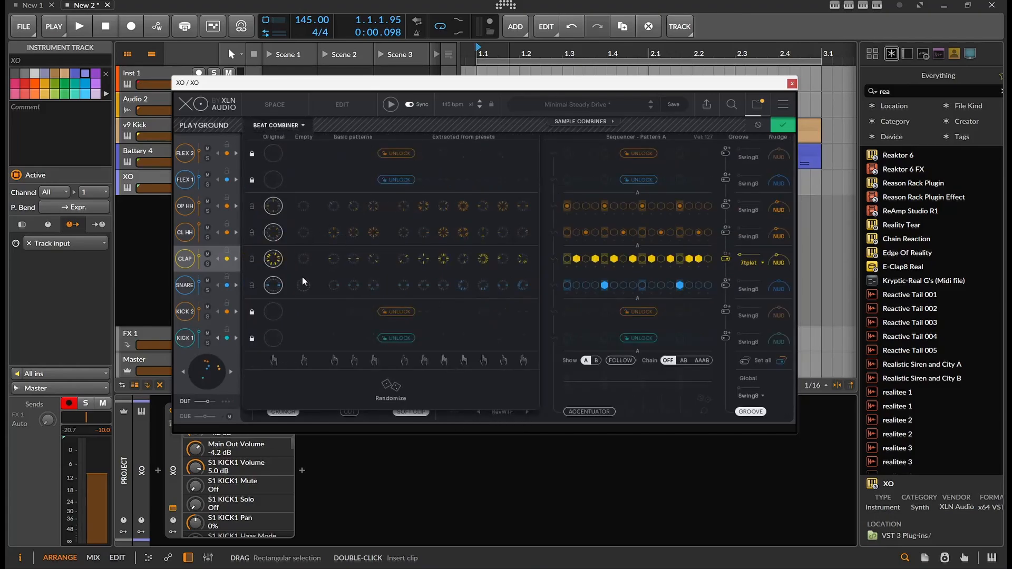
- Audition basic and preset-extracted Clap patterns in the Beat Combiner during playback and set the Clap's groove amount to about 29%
click(333, 258)
click(353, 259)
key(space)
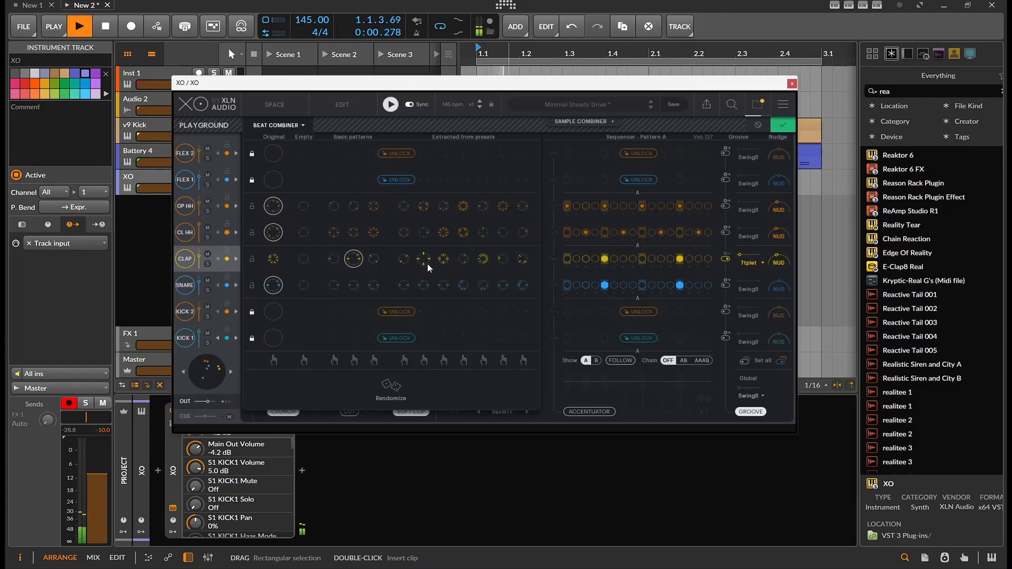
click(426, 259)
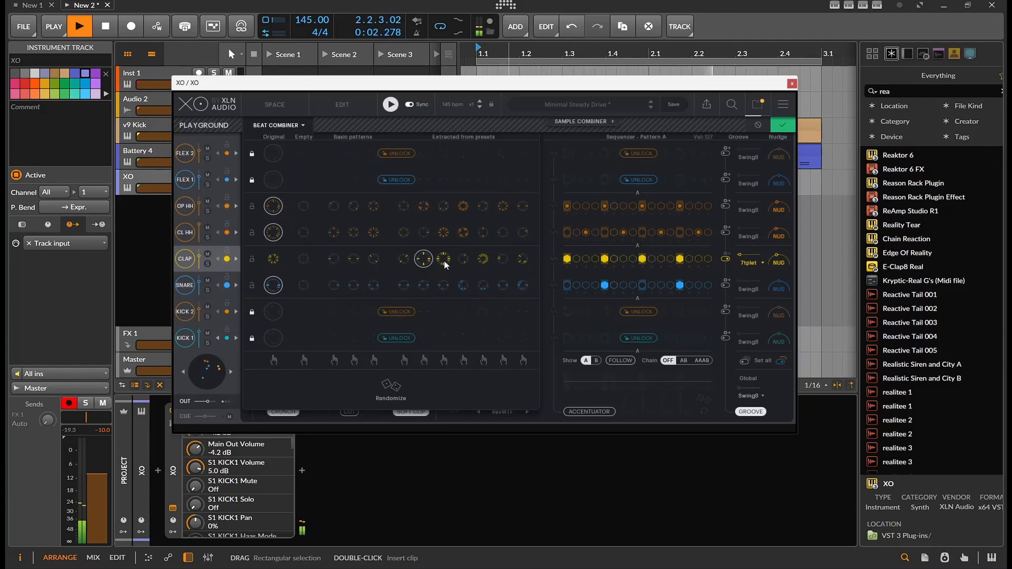
click(444, 264)
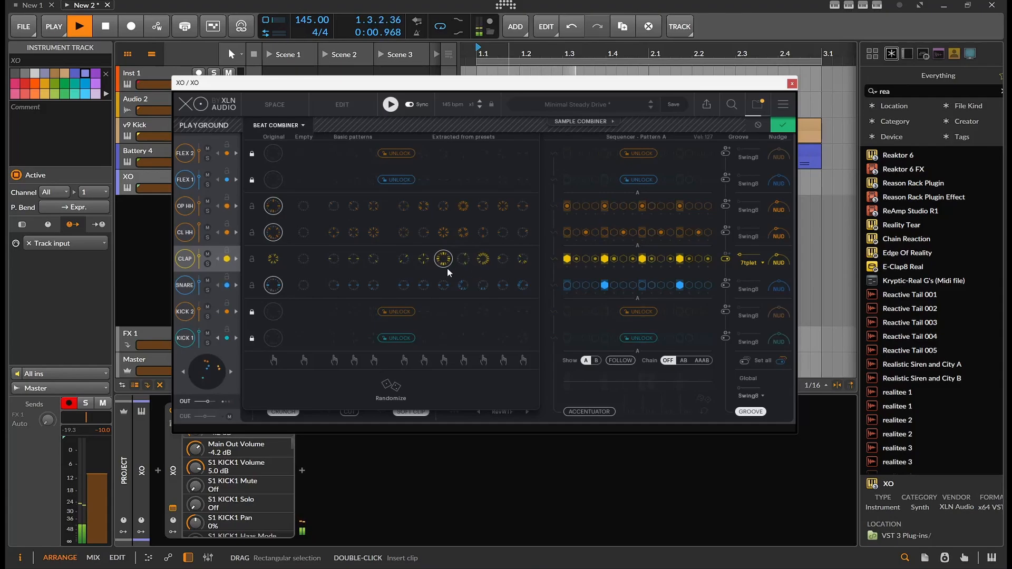
click(481, 259)
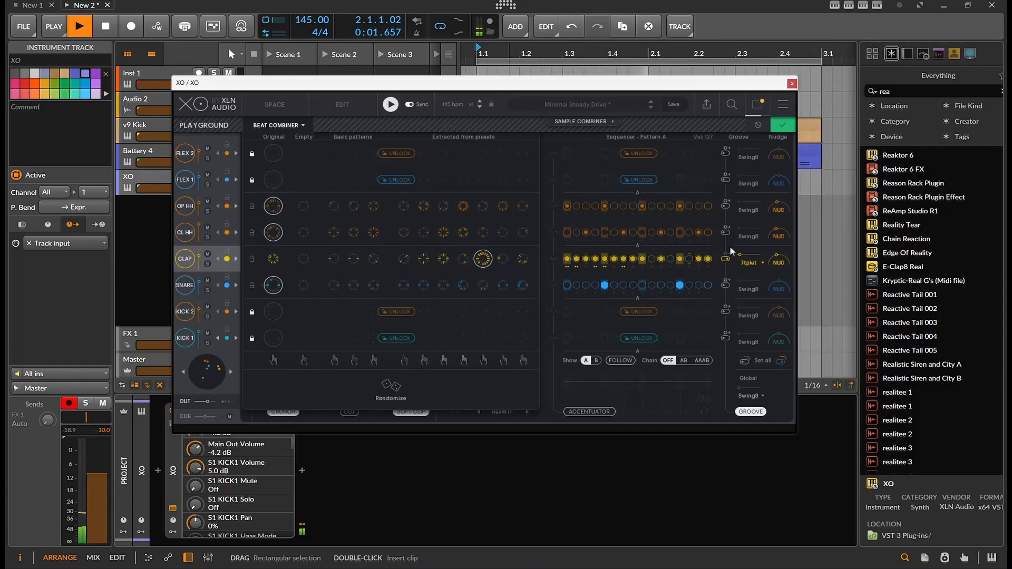
drag(739, 255, 744, 255)
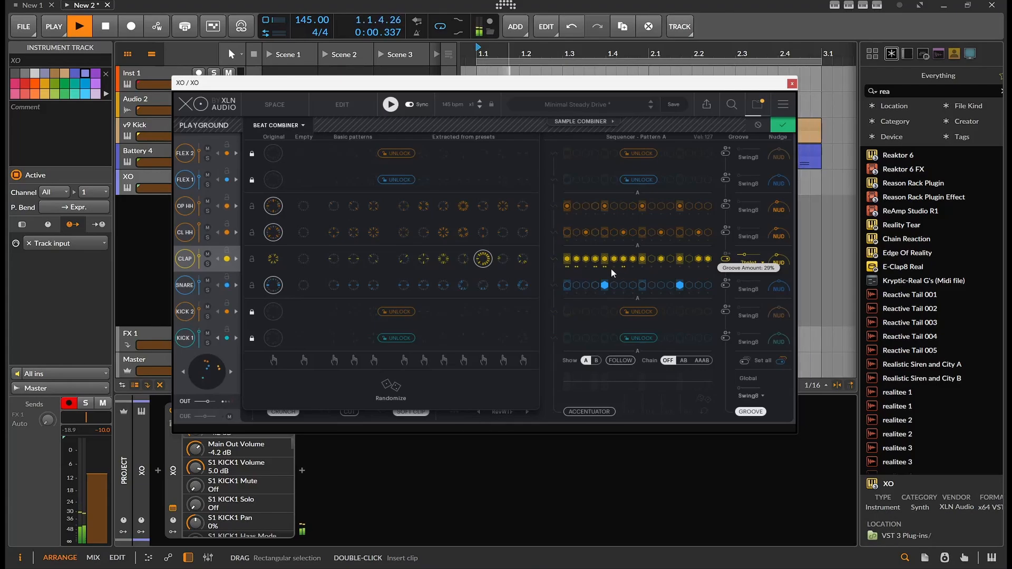
- Try the last two and the third preset-extracted patterns on the Clap lane, then restore its original pattern
click(525, 260)
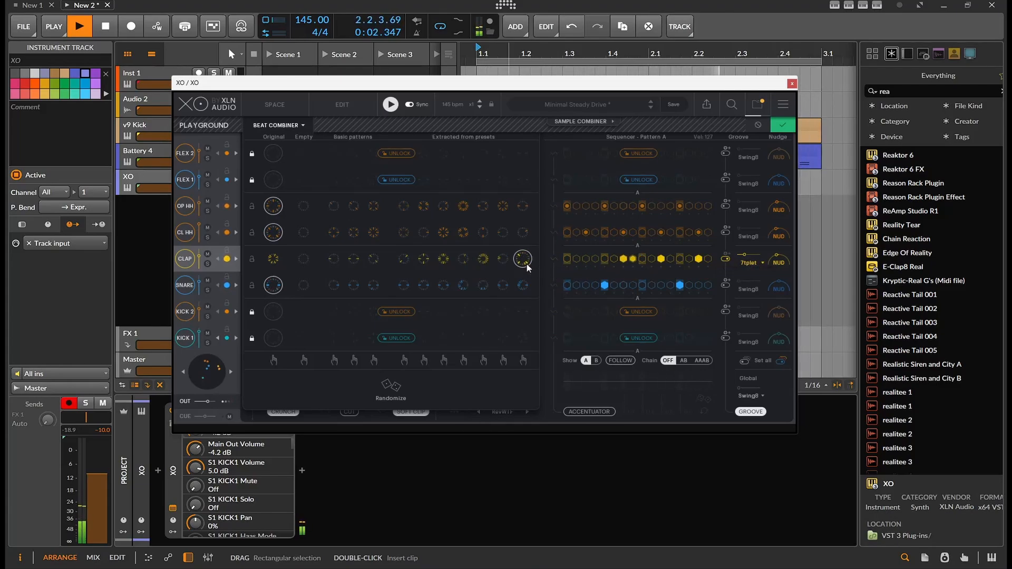
click(502, 259)
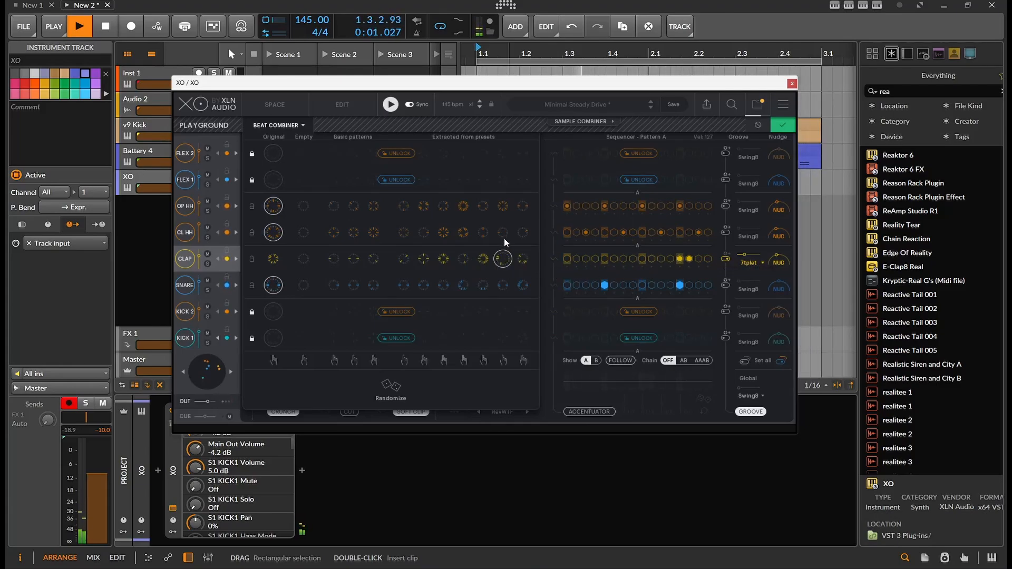
click(443, 261)
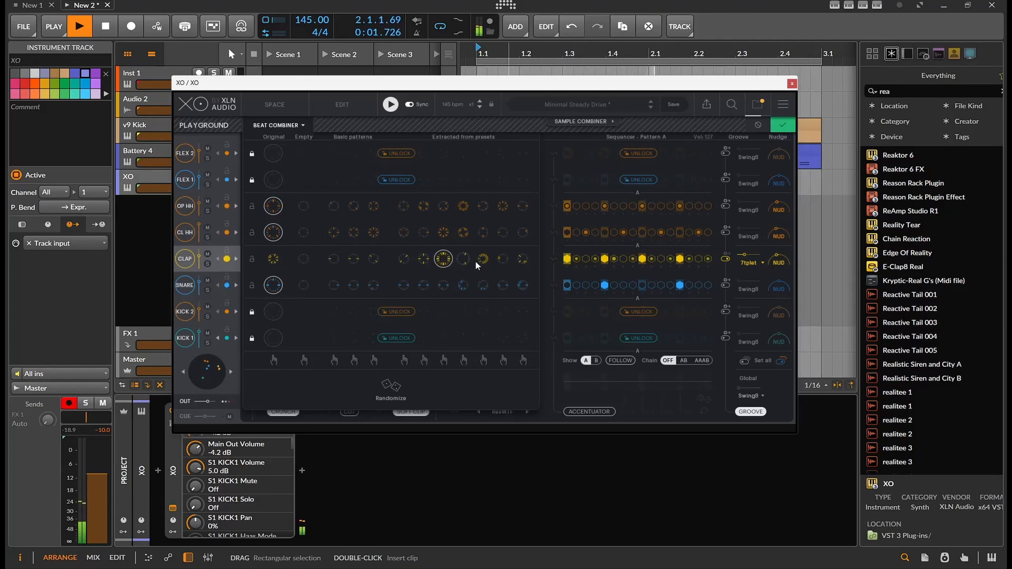
click(277, 258)
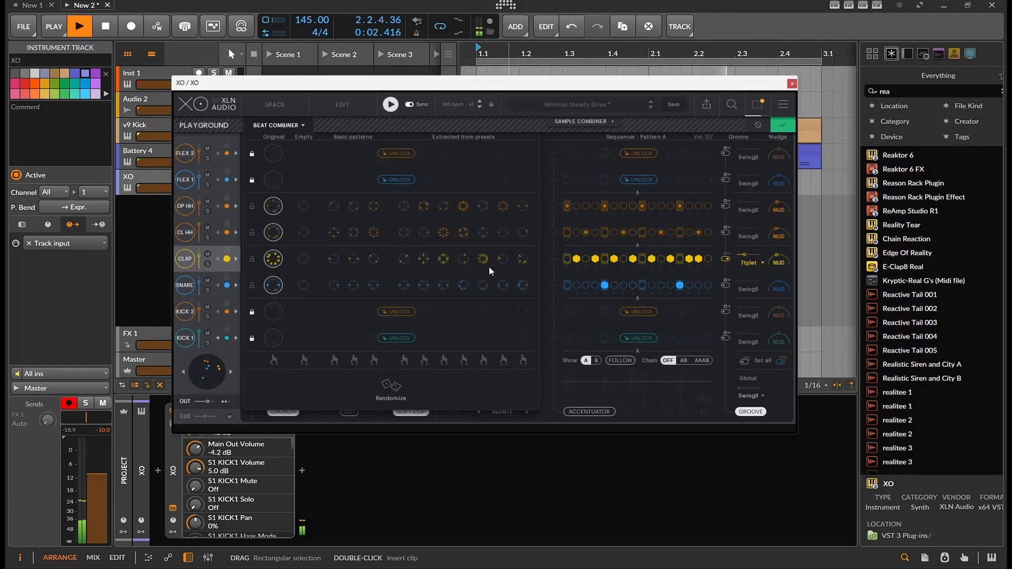
- Audition several preset-extracted patterns on the Snare lane and select the first one
click(504, 286)
click(465, 288)
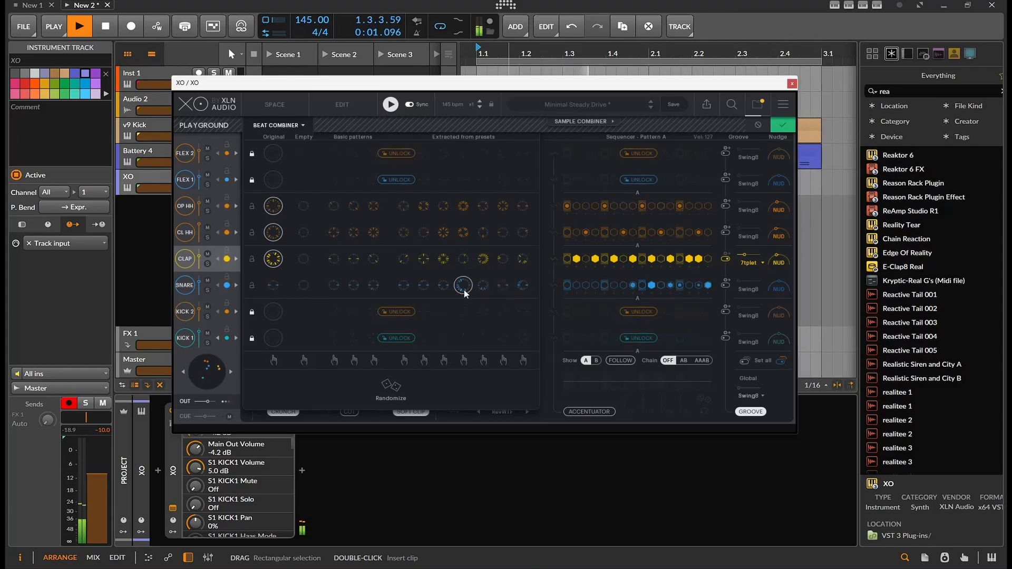
click(422, 289)
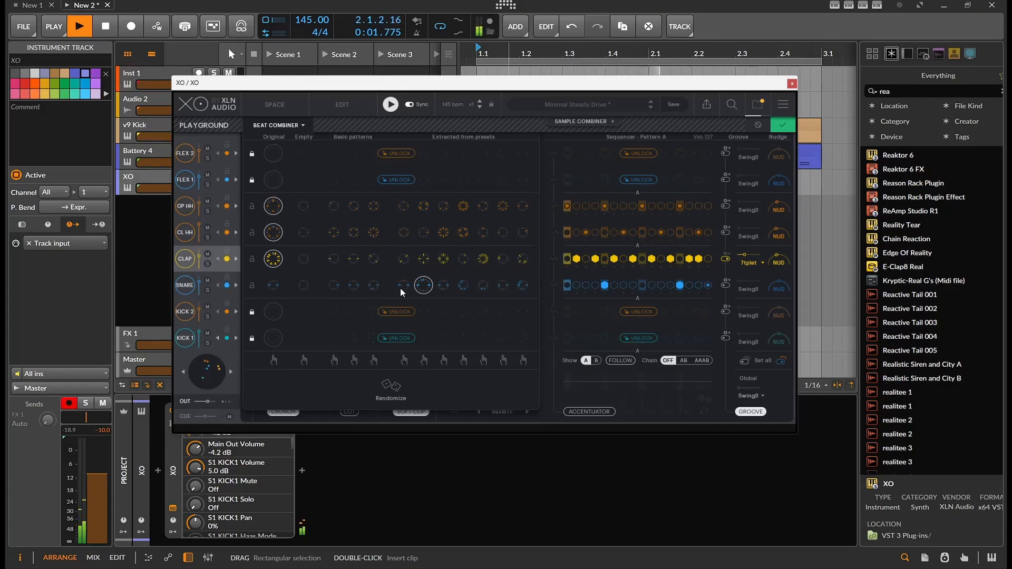
click(401, 288)
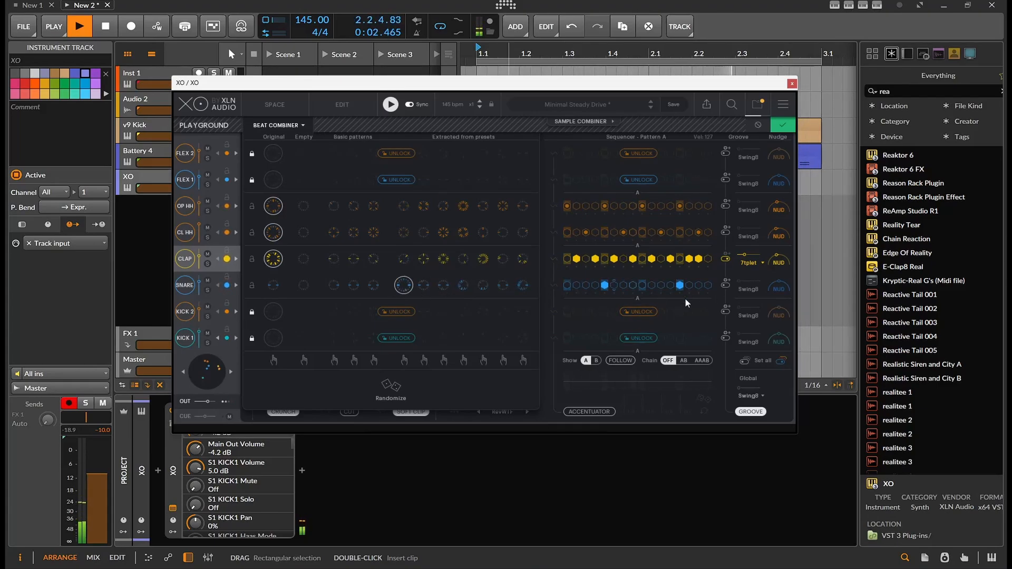
- Switch all unlocked lanes at once to the fourth, sixth and finally fifth column of preset-extracted patterns
click(467, 361)
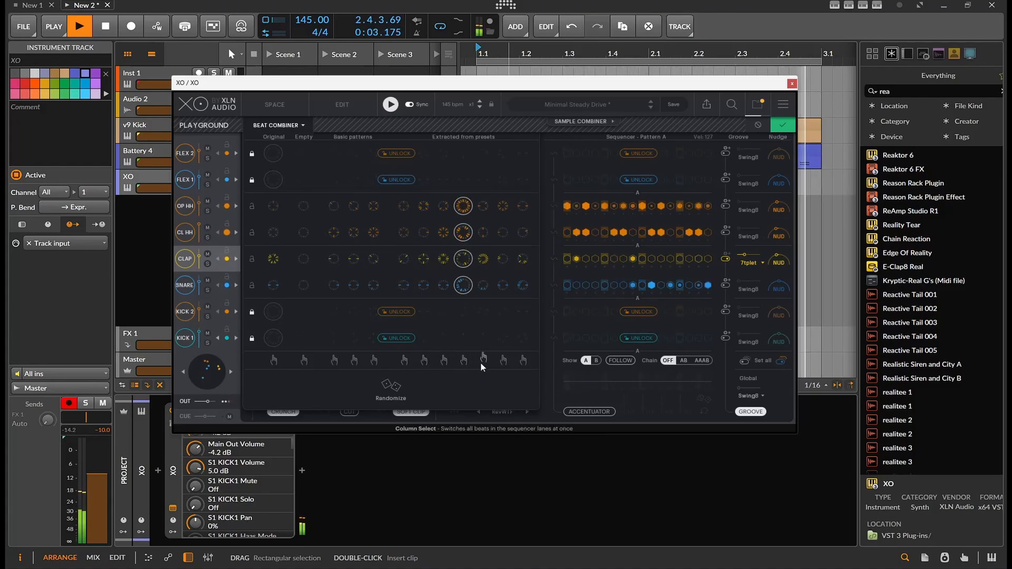
click(499, 360)
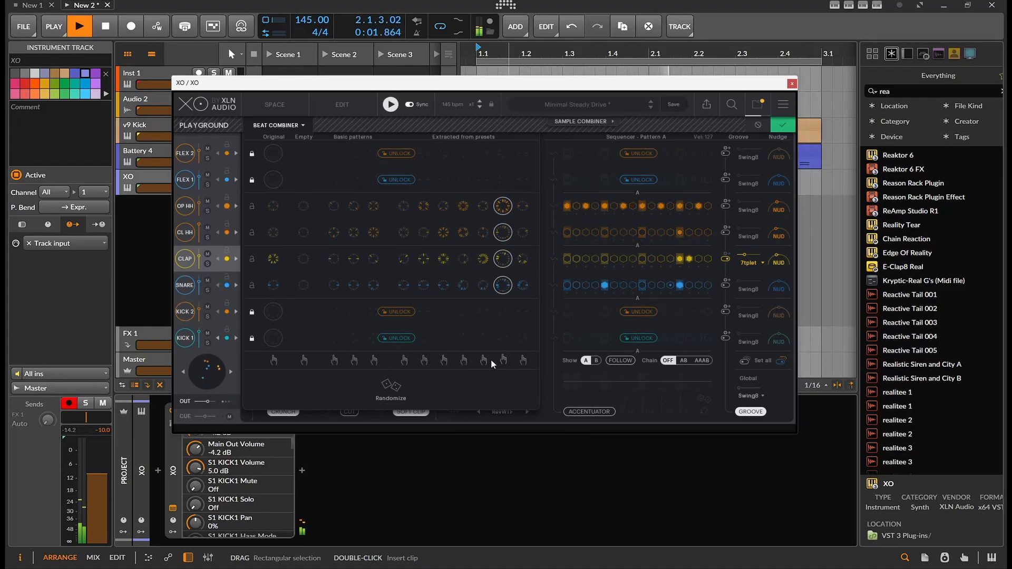
click(484, 360)
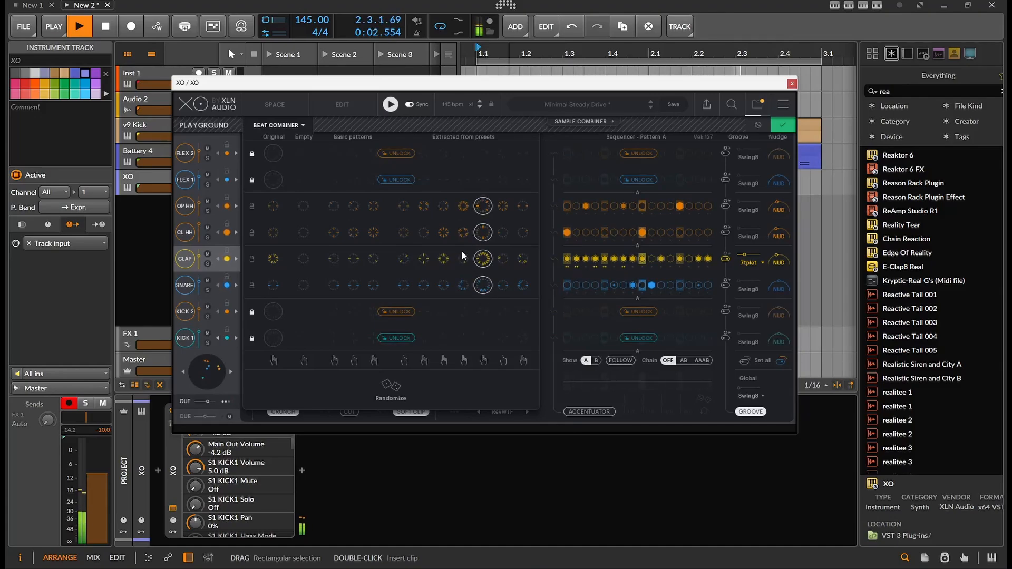
- Select the second basic pattern for the Snare and OP HH lanes, and randomize the unlocked patterns twice
click(350, 283)
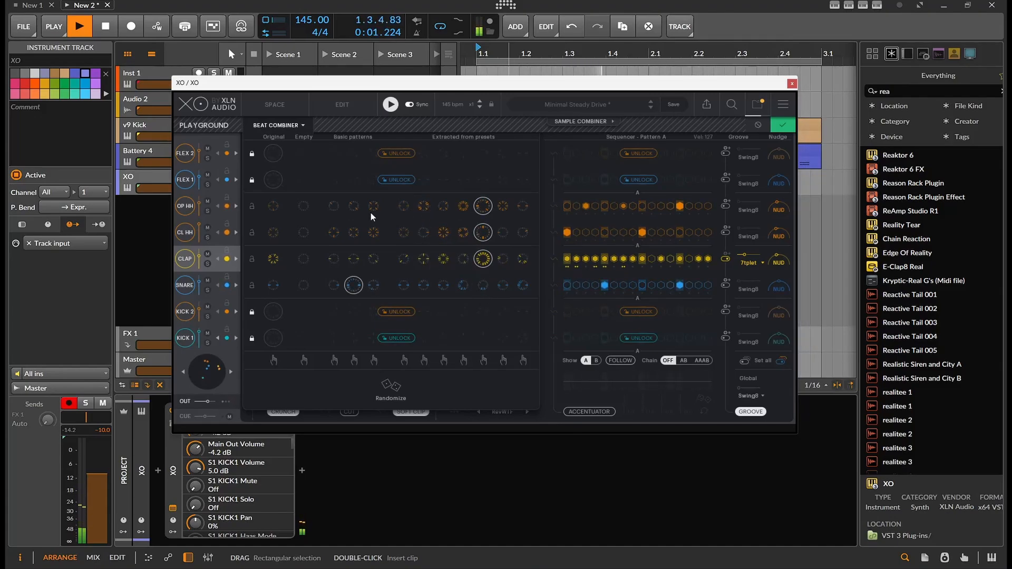
click(353, 205)
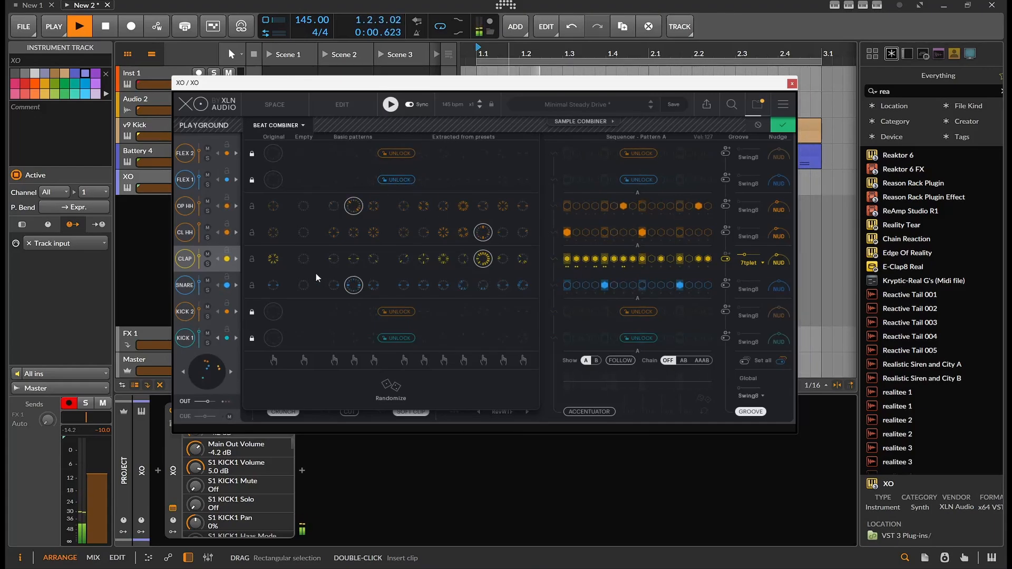
click(396, 390)
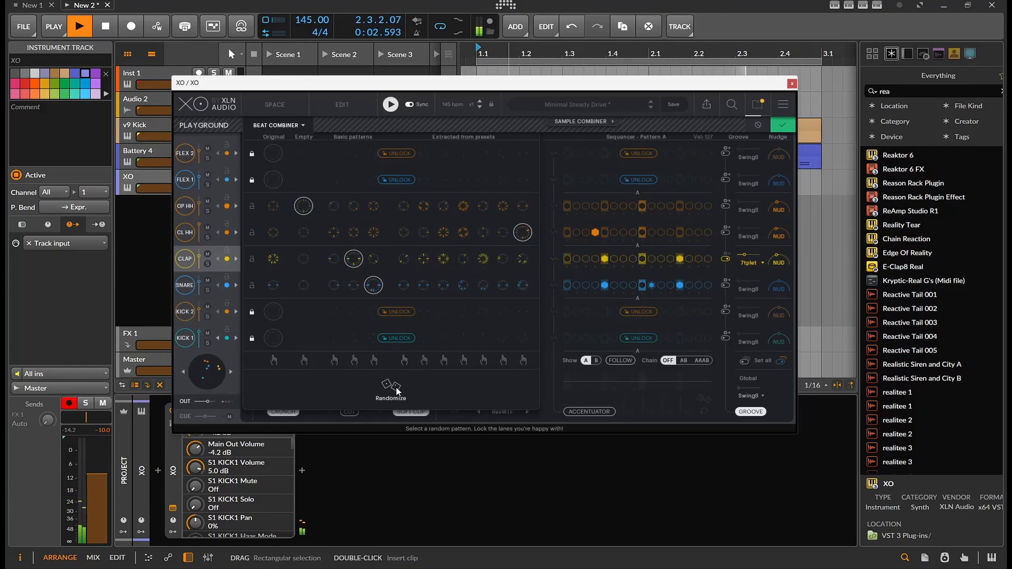
click(388, 390)
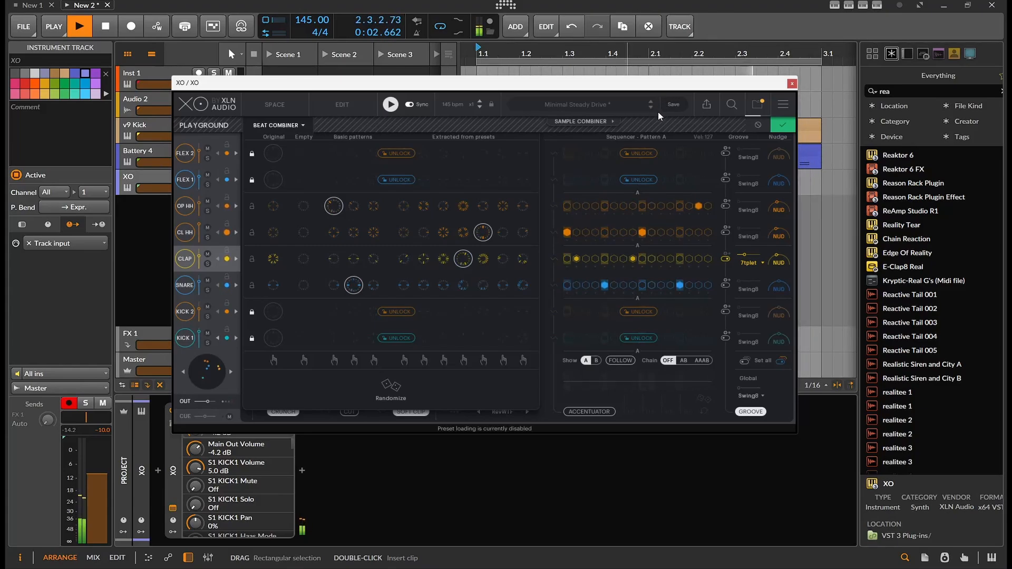
- Open the Sample Combiner and audition similar samples on the Clap, CL HH, OP HH and Snare lanes during playback
click(603, 126)
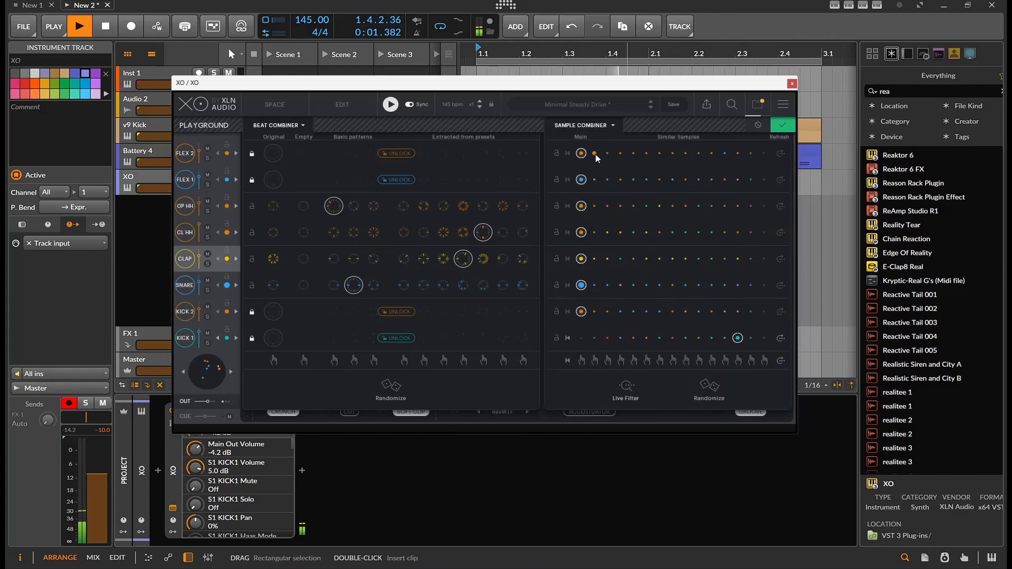
click(633, 258)
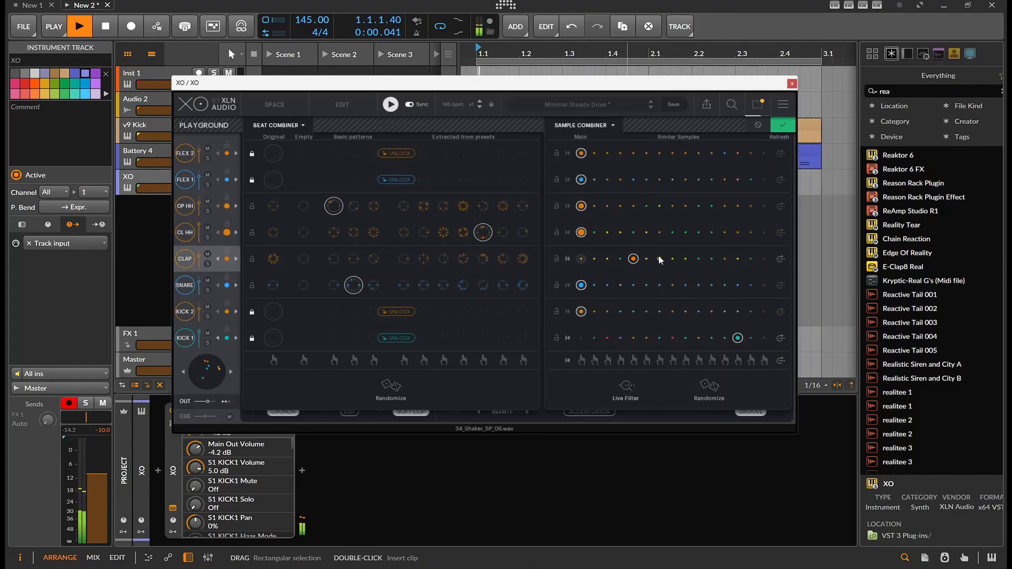
click(671, 258)
click(671, 233)
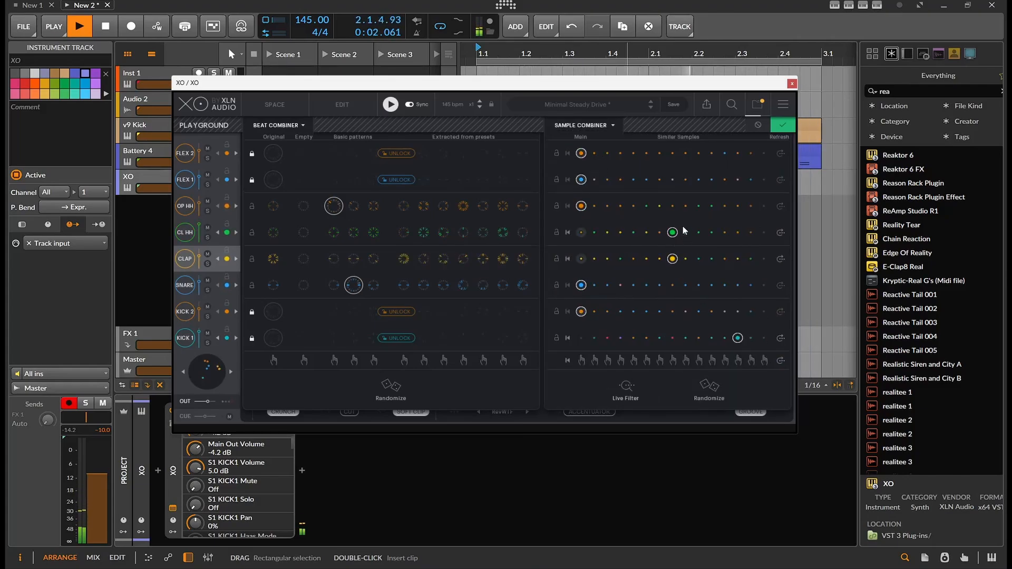
click(685, 205)
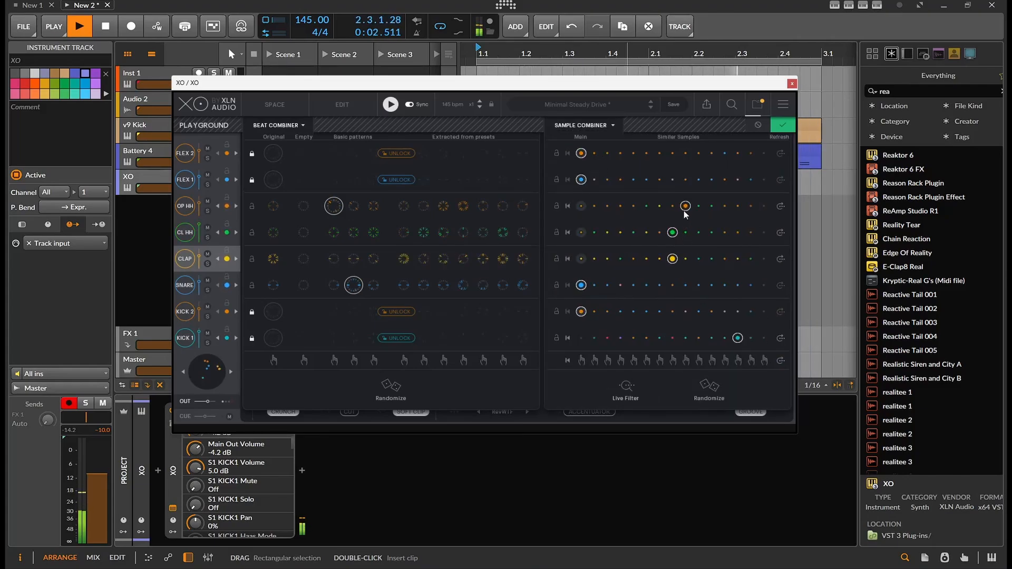
click(686, 285)
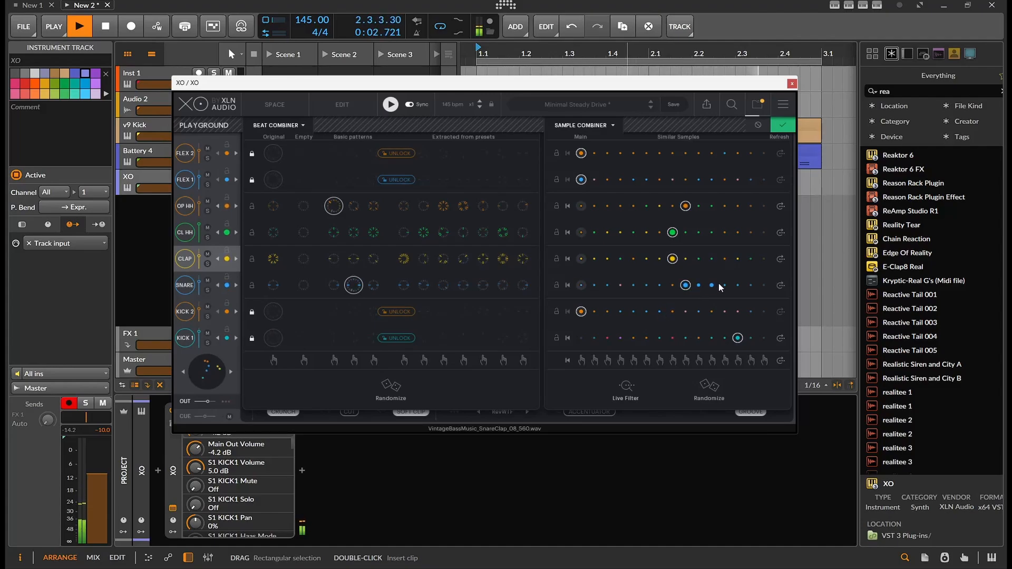
click(724, 285)
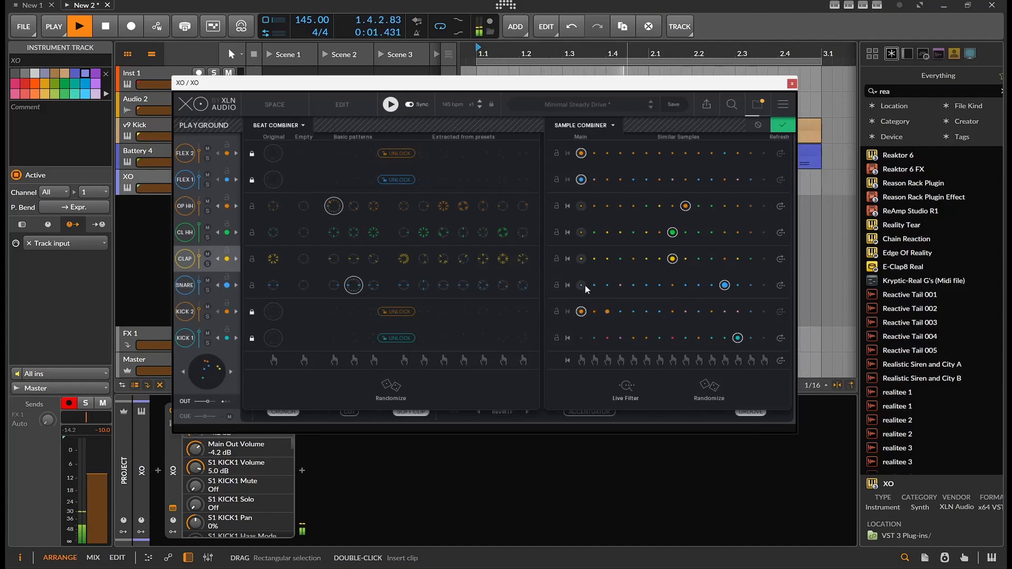
click(592, 207)
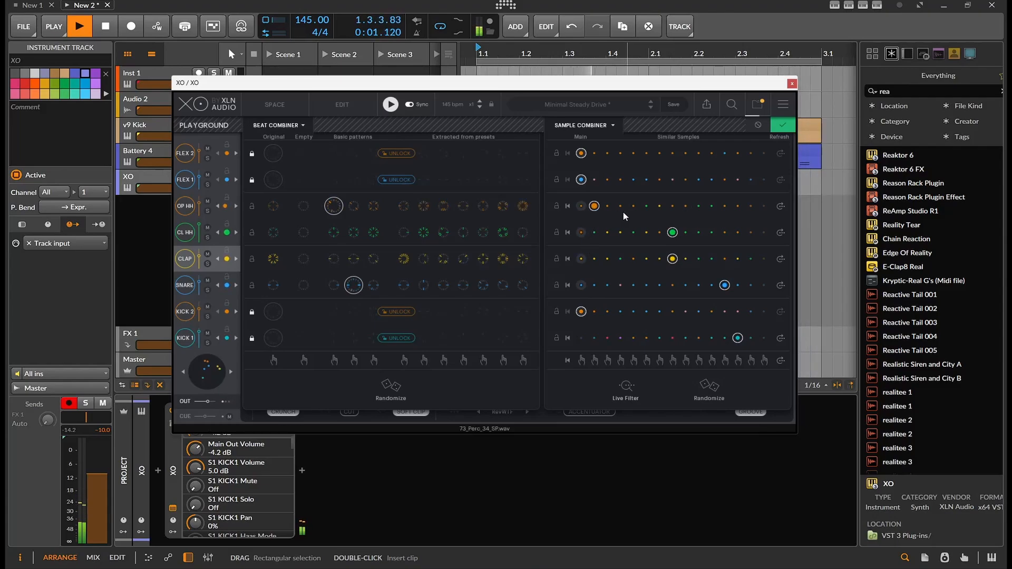
click(751, 204)
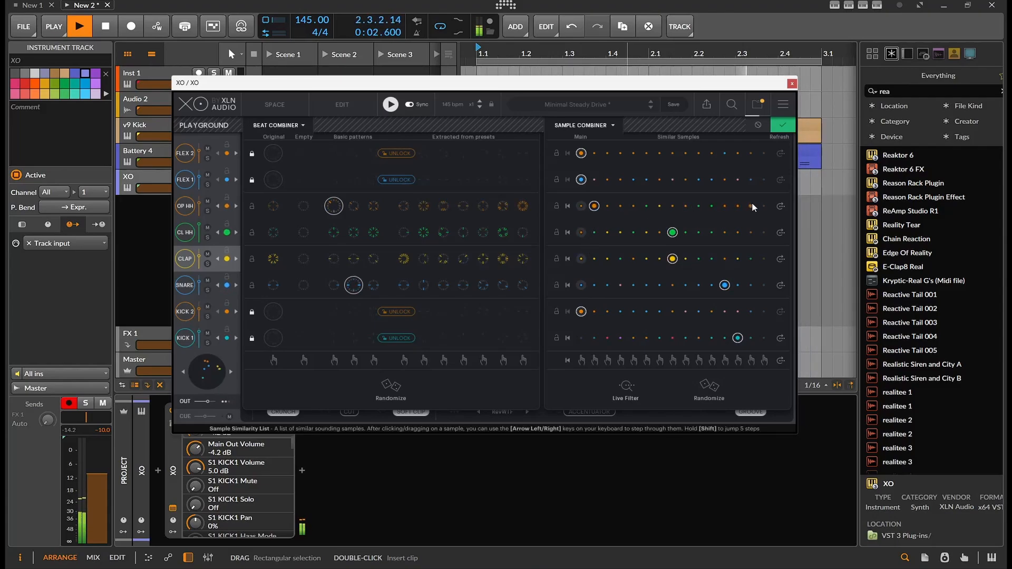
- Randomize the samples of all lanes several times, alternating with randomized patterns for the unlocked lanes
click(709, 392)
click(710, 392)
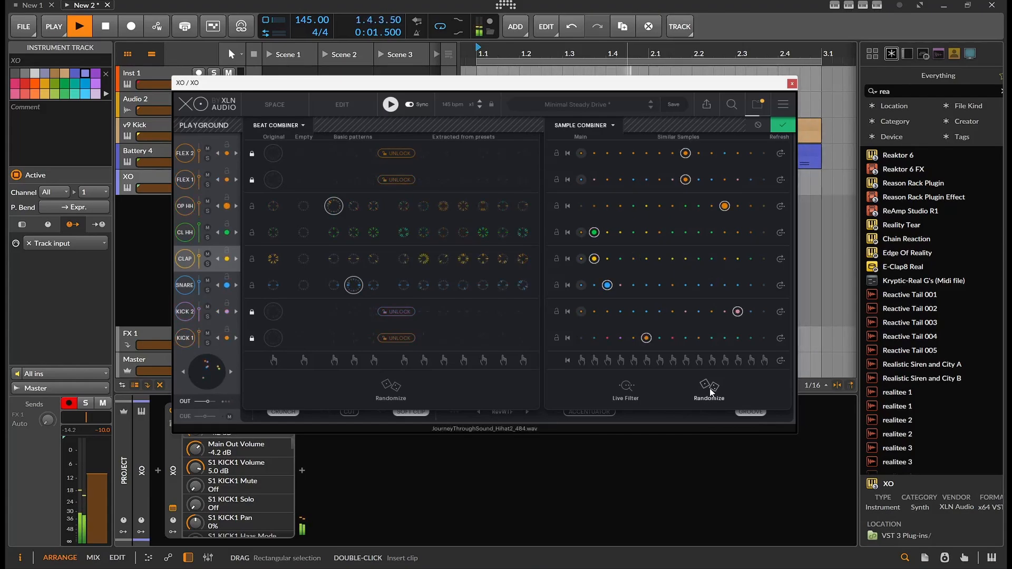
click(710, 392)
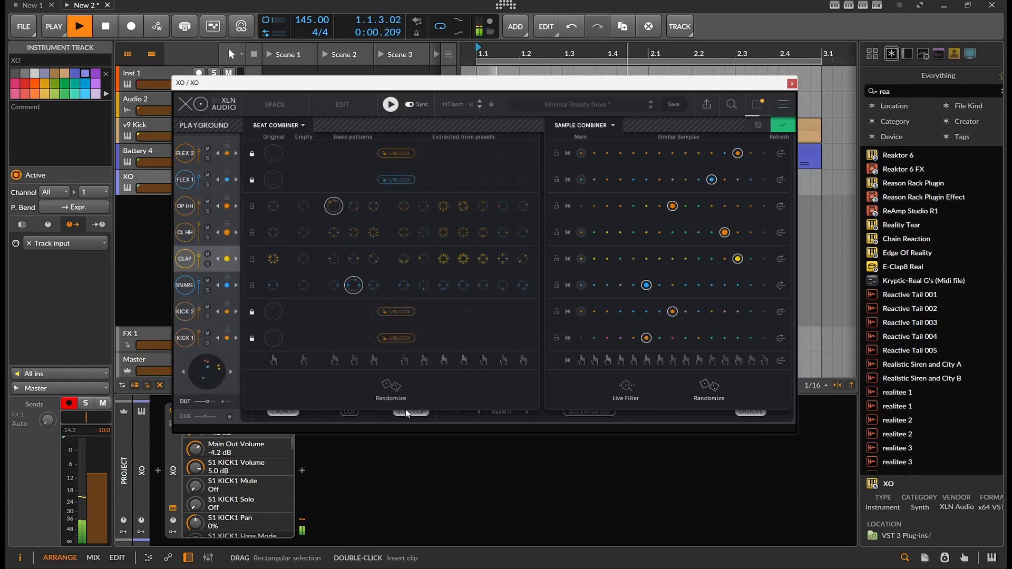
click(391, 390)
click(713, 383)
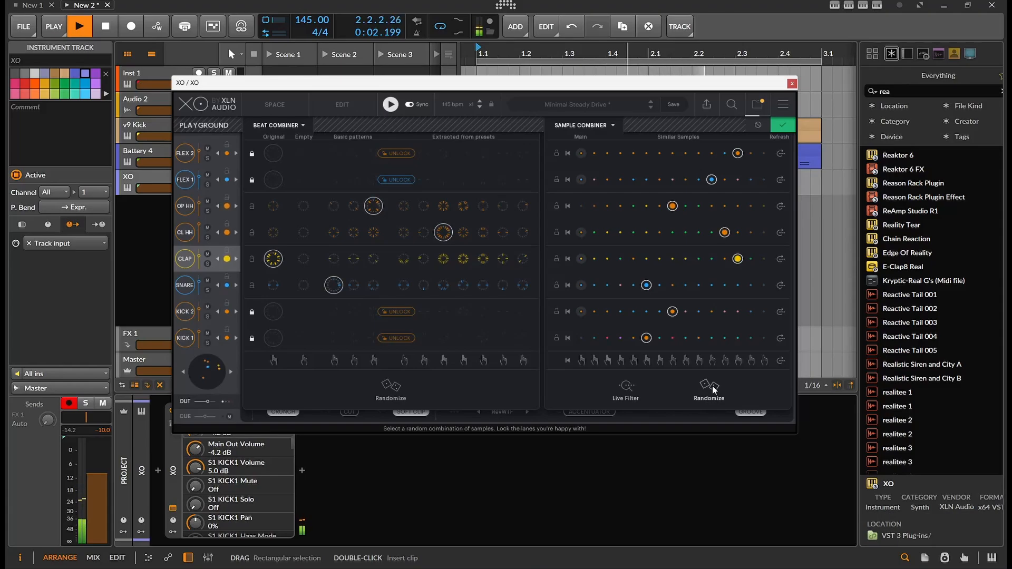
click(398, 393)
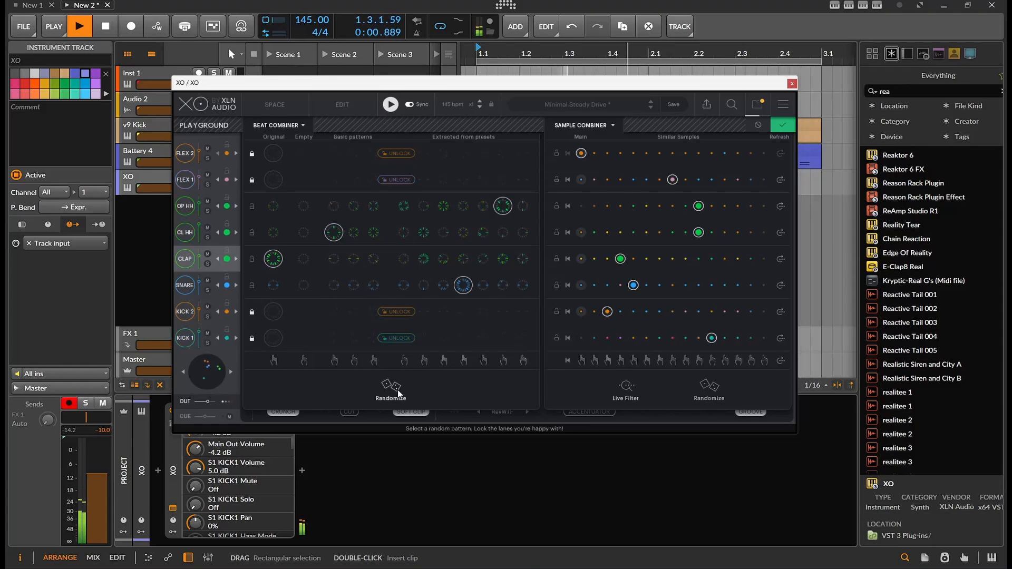
click(709, 385)
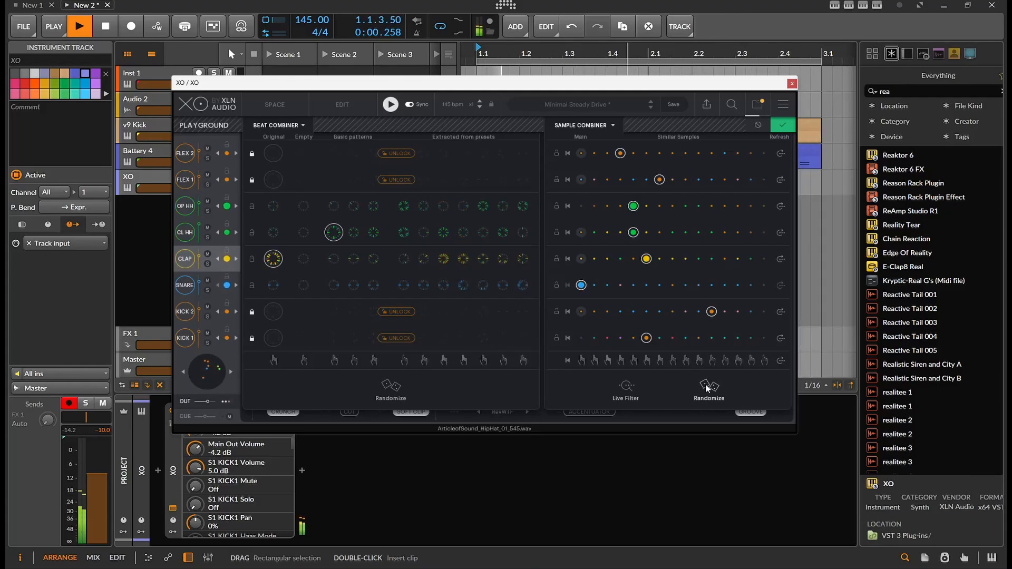
click(391, 385)
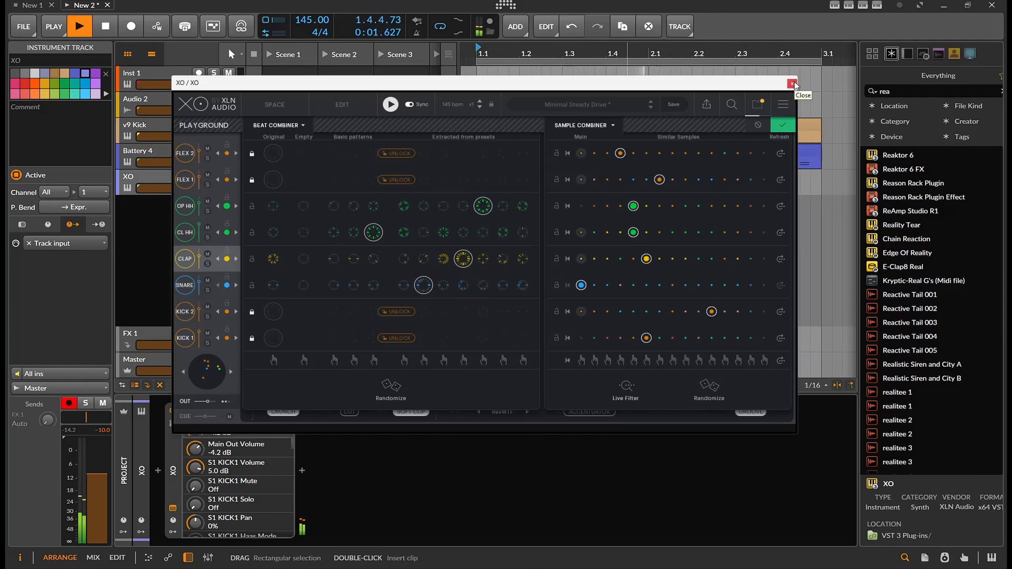
- Close the XO plug-in window and stop playback, and reopen the XO window
click(793, 84)
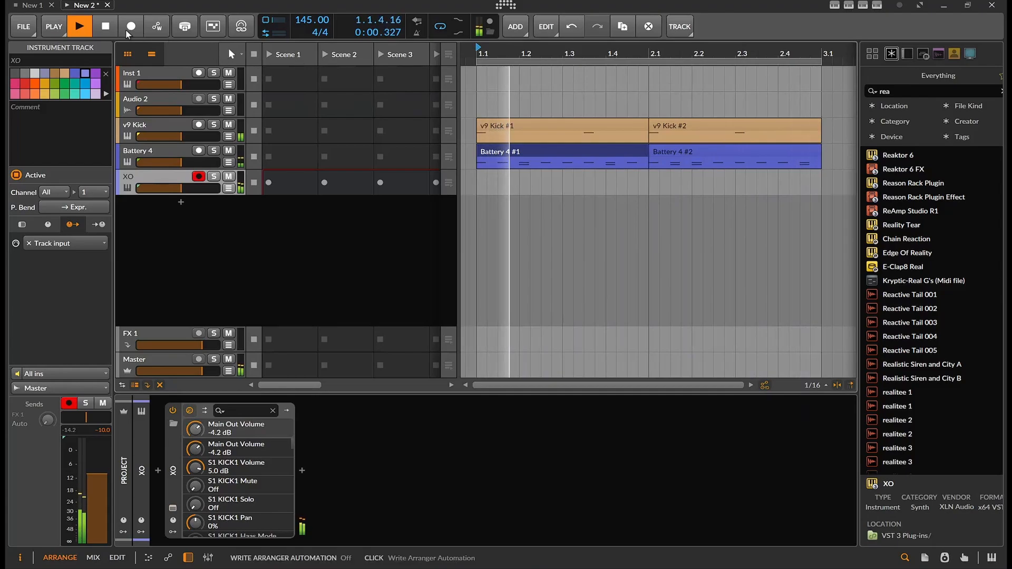
click(108, 27)
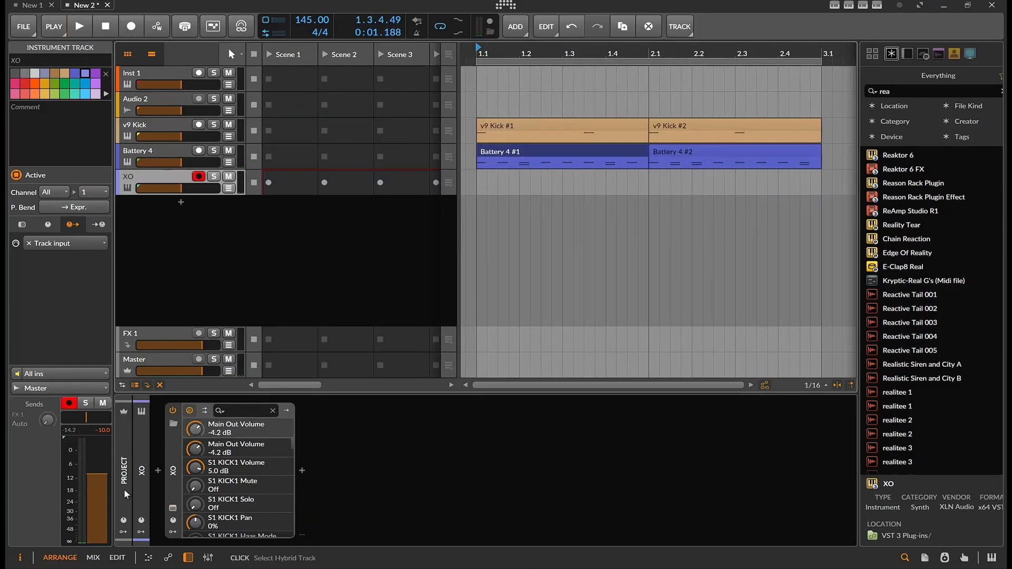
click(172, 508)
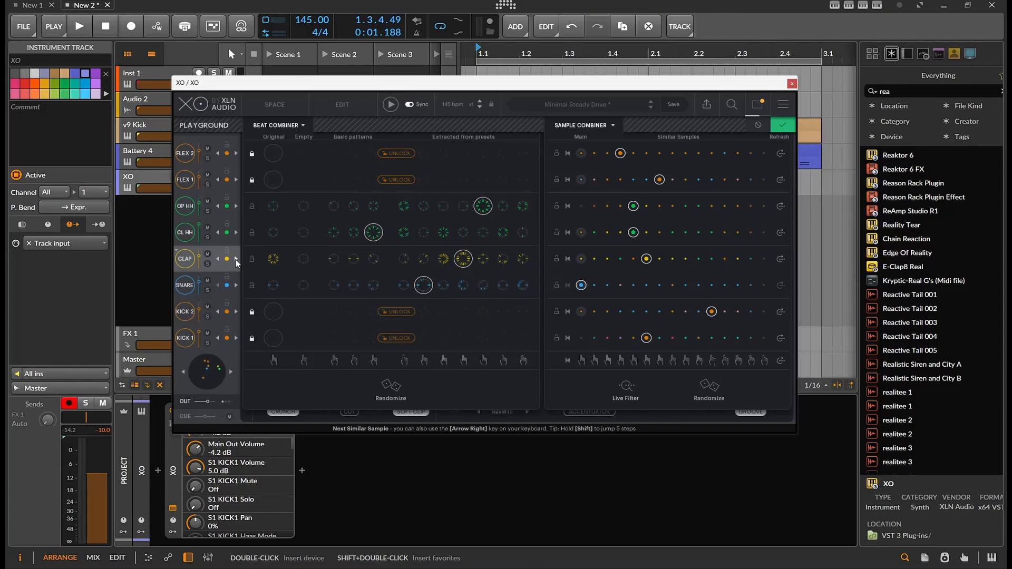
- Resume playback and raise the Clap lane's volume slightly
mouse_move(197, 259)
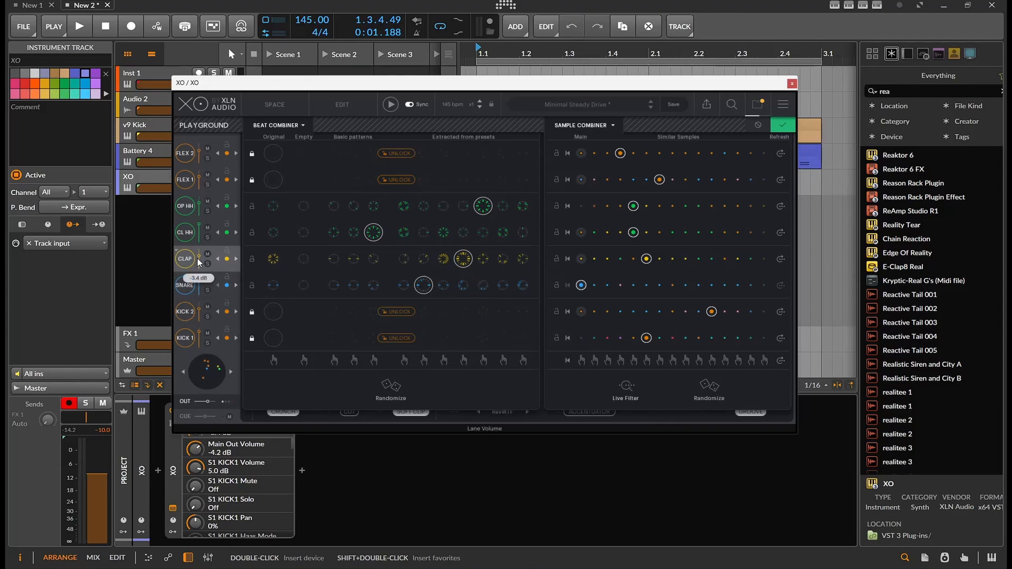
key(space)
drag(199, 263, 202, 255)
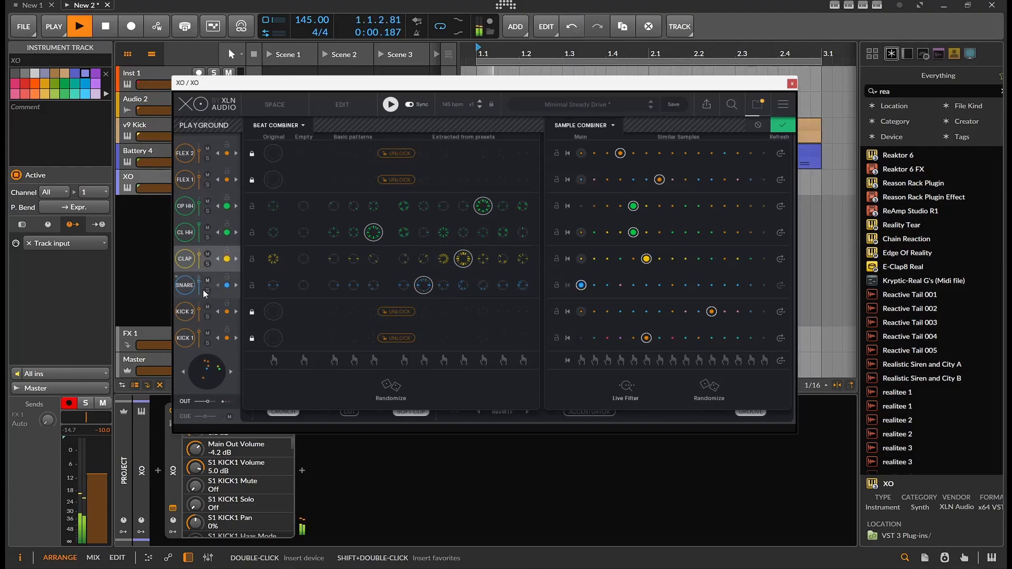
- Compare the Clap sample with the previous similar one, and choose the first similar sample for Snare and the fifth for OP HH
click(226, 259)
click(224, 262)
click(218, 260)
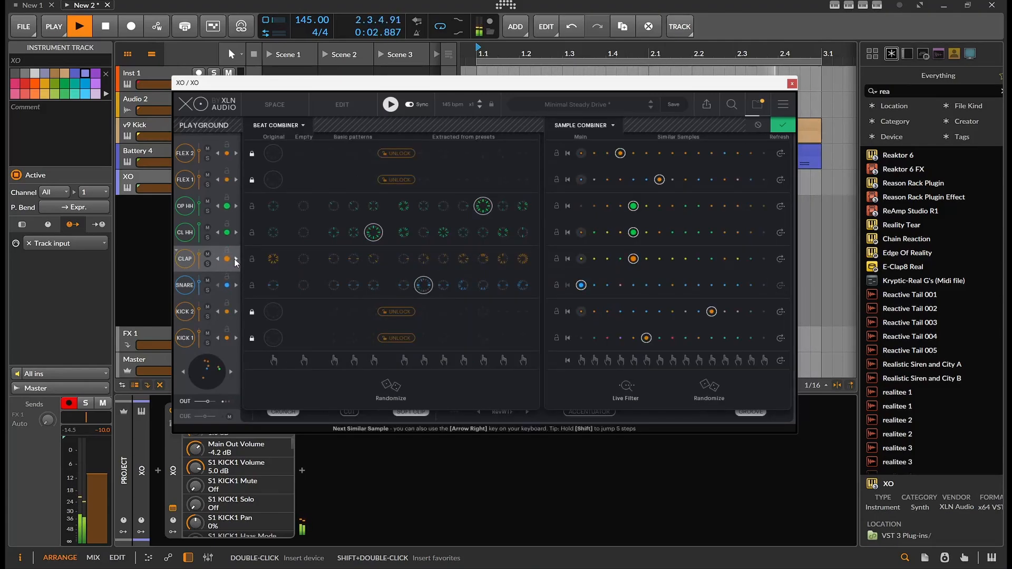
click(235, 261)
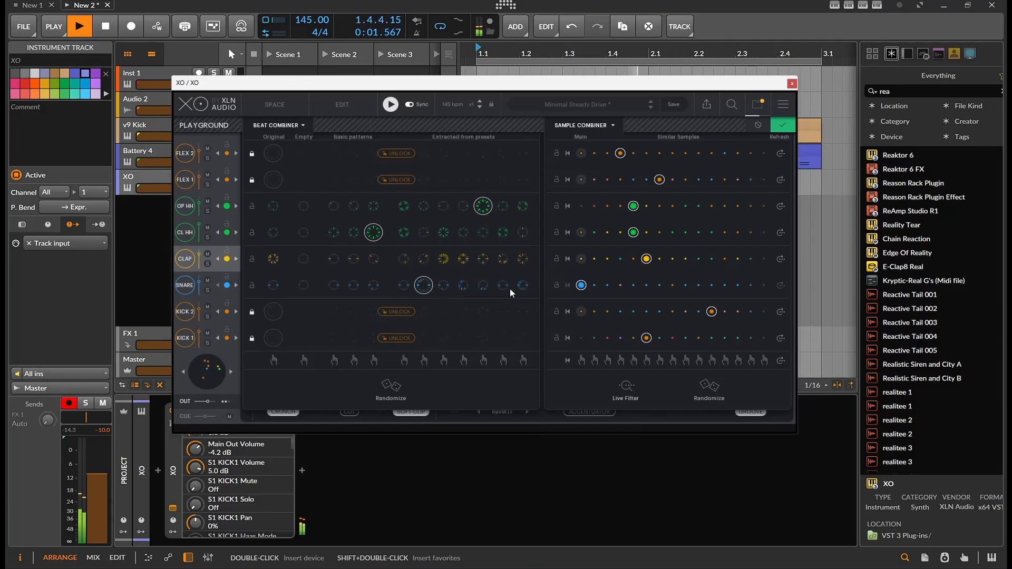
click(594, 285)
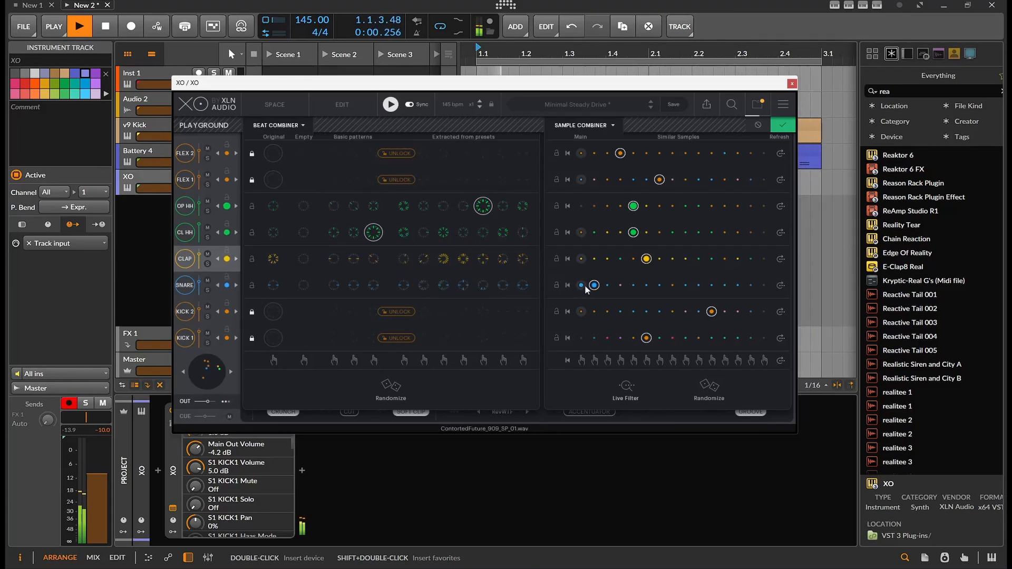
click(646, 205)
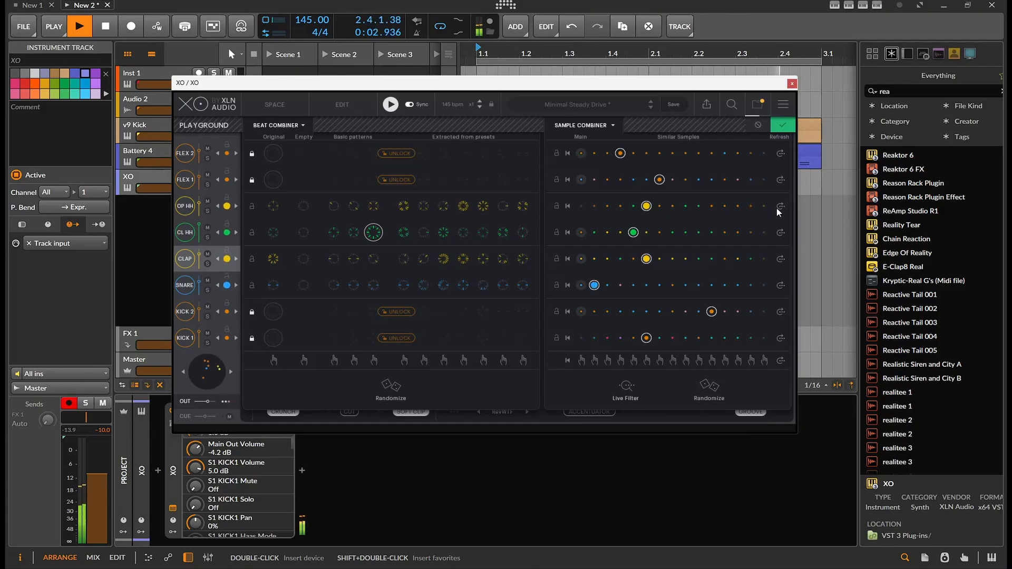
- Close the Beat Combiner and adjust the velocity sensitivity of the Clap, CL HH and OP HH lanes, with CL HH at 42%
click(280, 128)
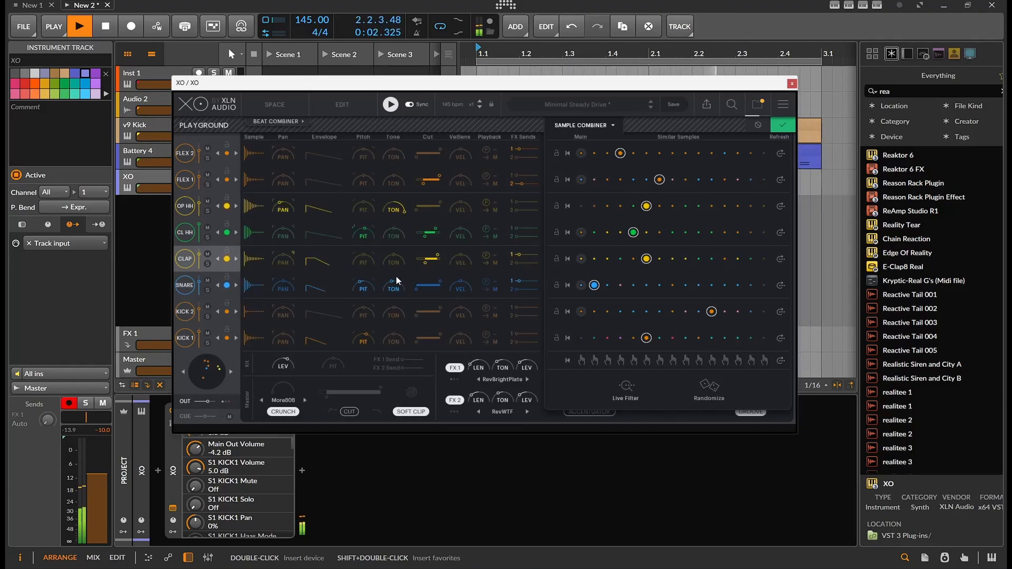
drag(455, 261, 455, 276)
drag(457, 242, 455, 262)
drag(455, 214, 454, 247)
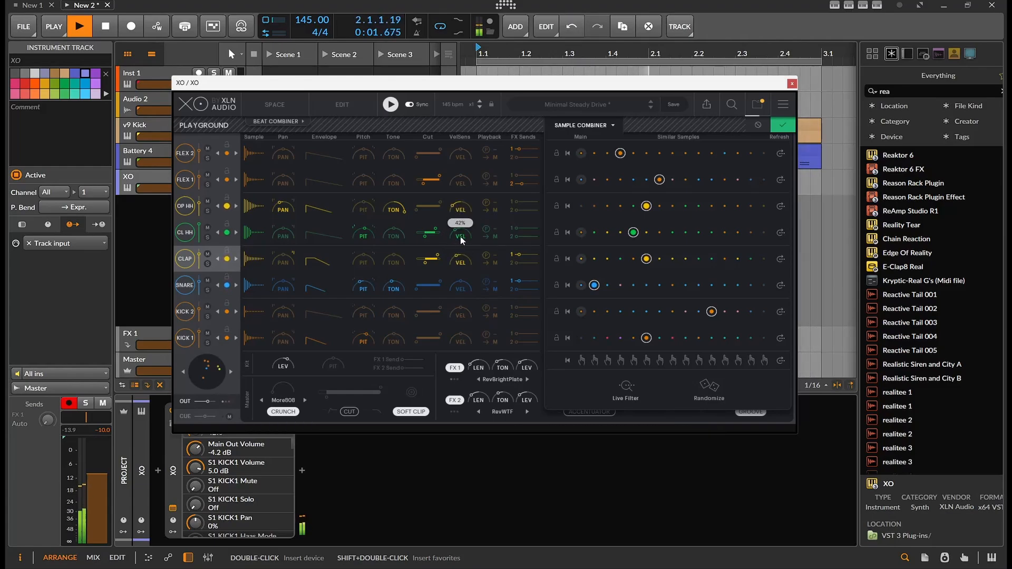
- Try the CL HH lane's P playback option and adjust that lane's velocity sensitivity and cut range
click(487, 237)
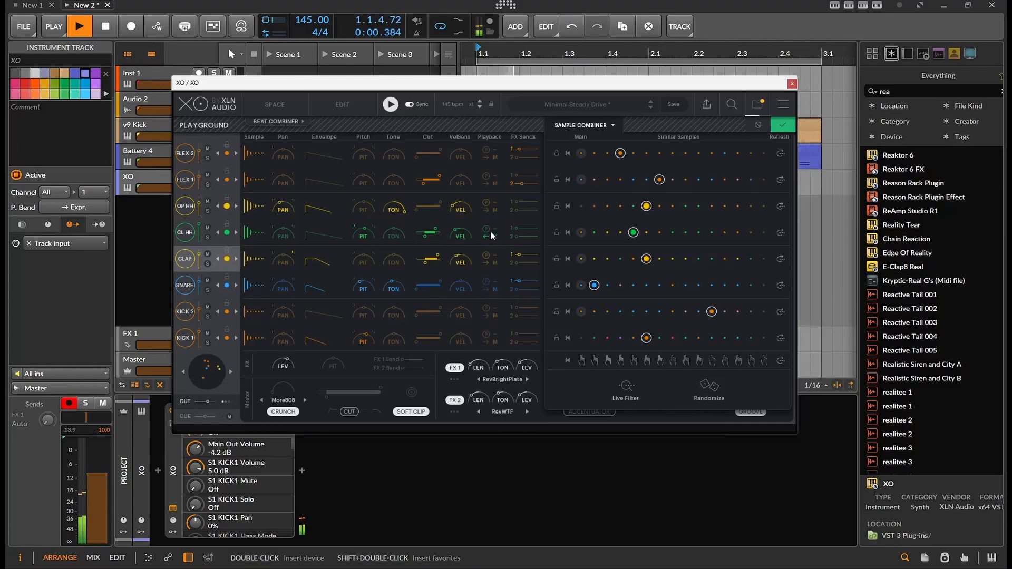
click(488, 230)
drag(456, 238, 454, 211)
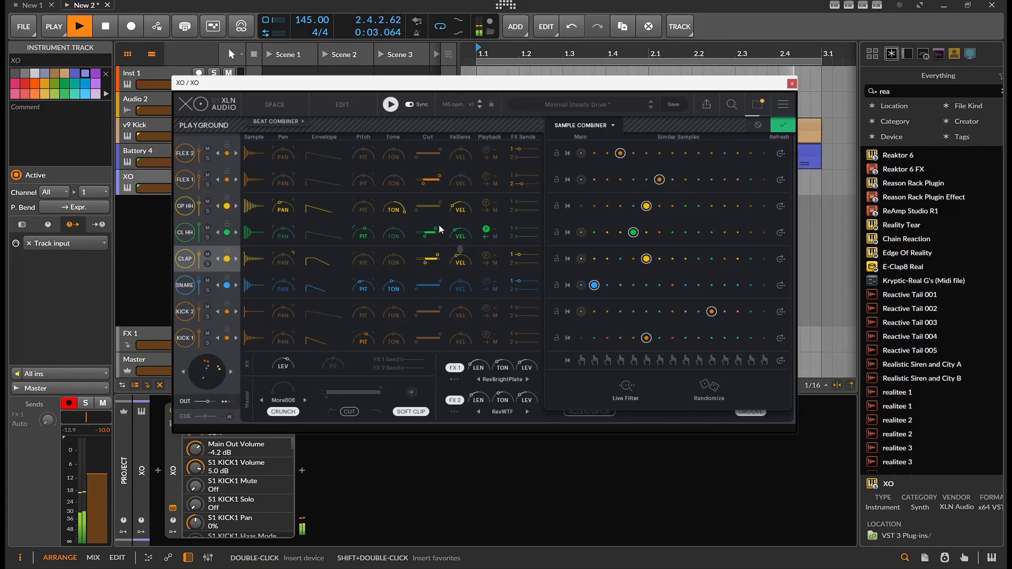
drag(422, 230, 401, 222)
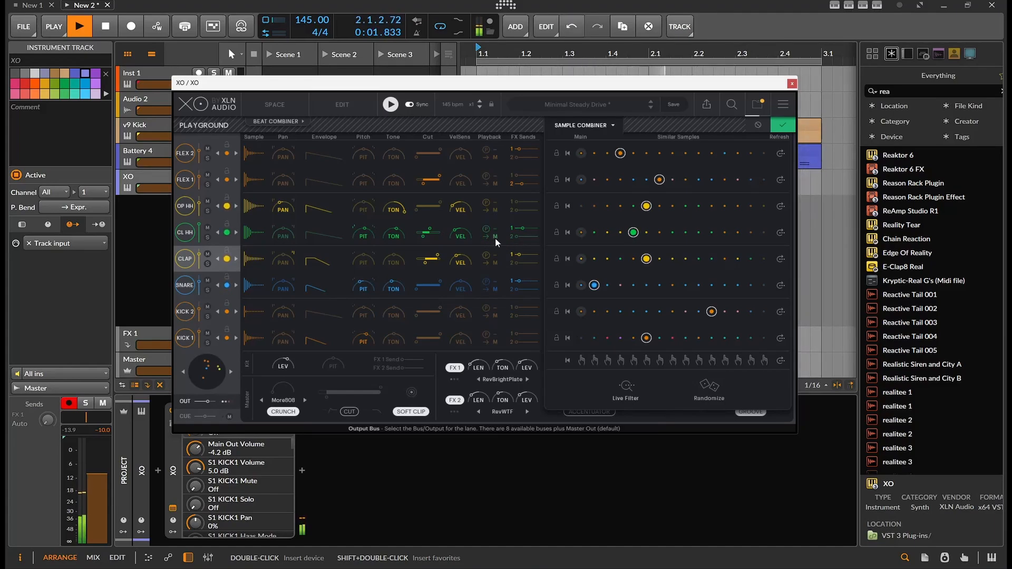
- Turn the CL HH lane's P playback option back on, keeping its output bus on M
click(495, 236)
click(485, 229)
click(493, 237)
click(491, 246)
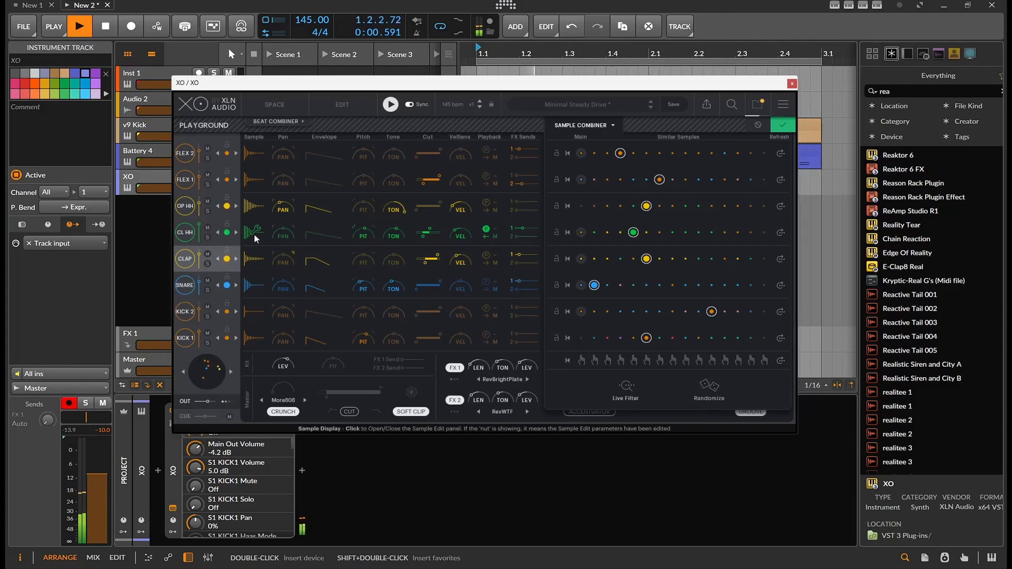
- Stop playback and close the Sample Combiner to return to the step sequencer view
key(space)
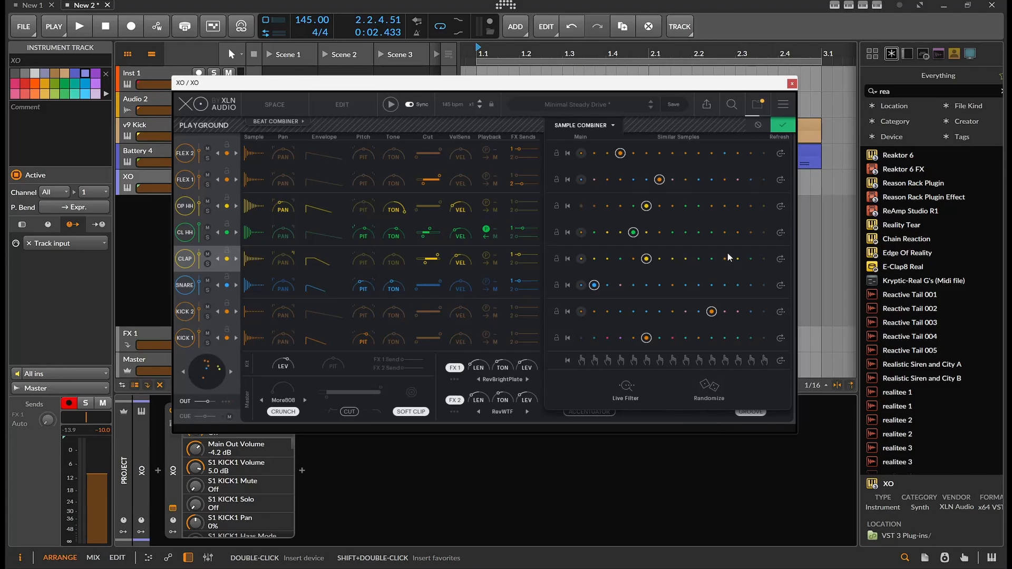
click(577, 124)
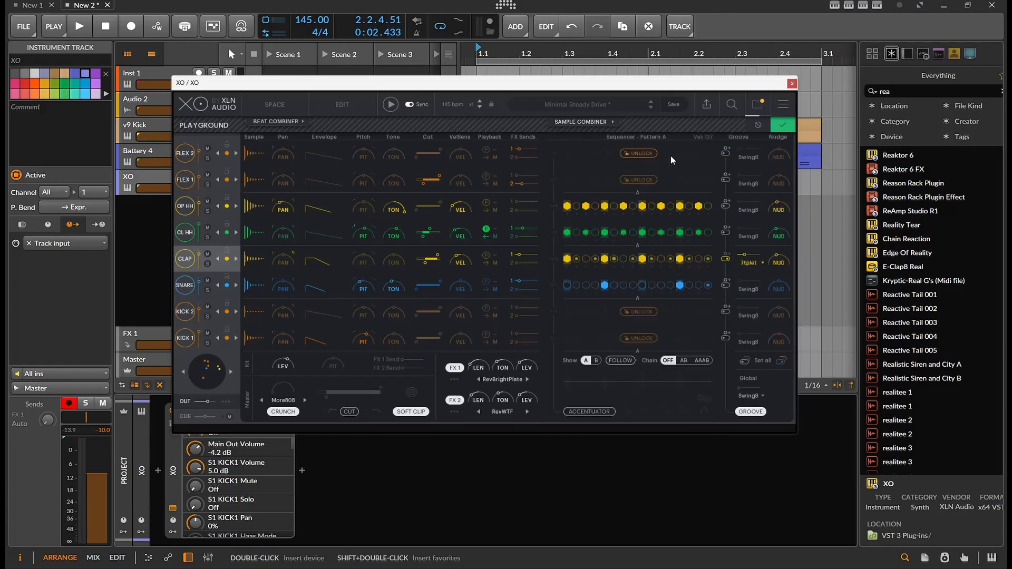
- Start playback and set the CL HH lane's timing nudge to 54%
key(space)
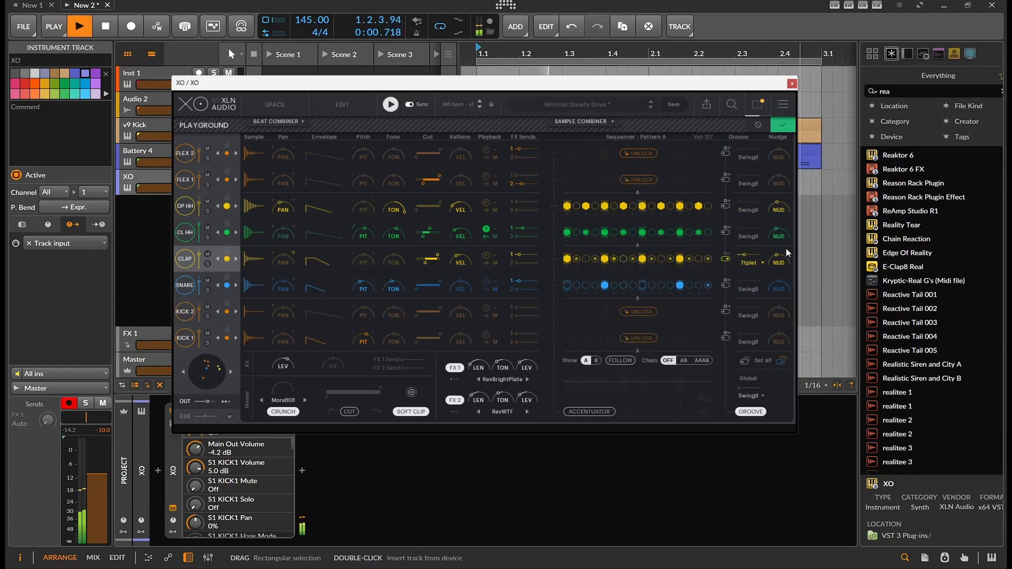
mouse_move(775, 235)
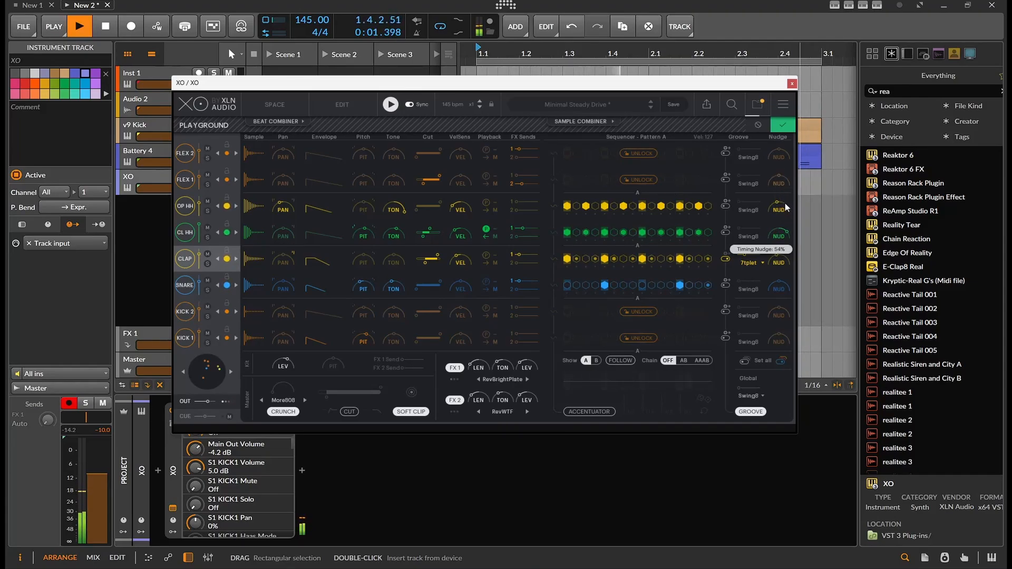
drag(776, 179, 780, 145)
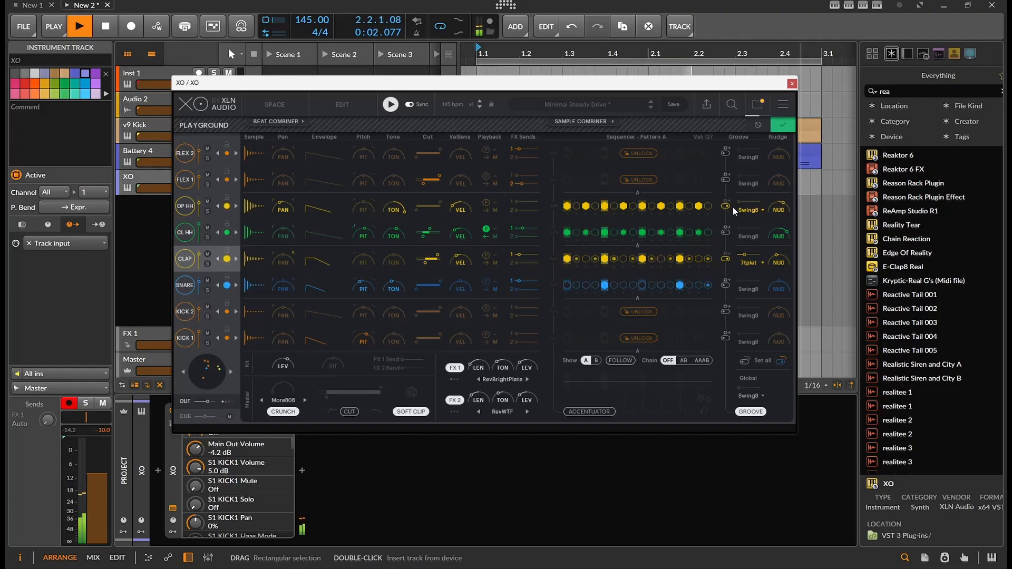
- Enable and adjust the Swing8 groove on the OP HH and CL HH lanes, then stop playback
mouse_move(743, 207)
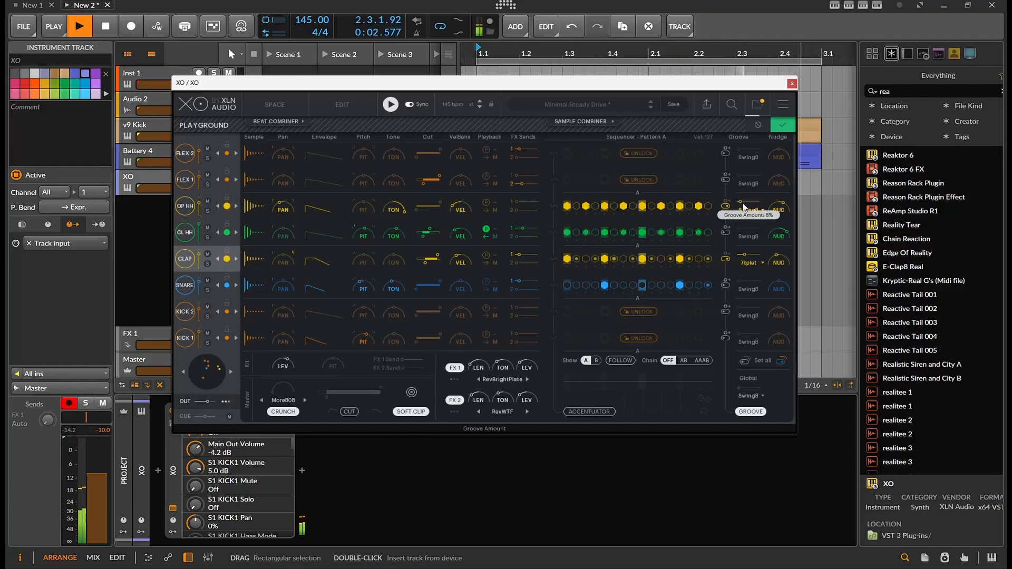
click(726, 231)
mouse_move(748, 234)
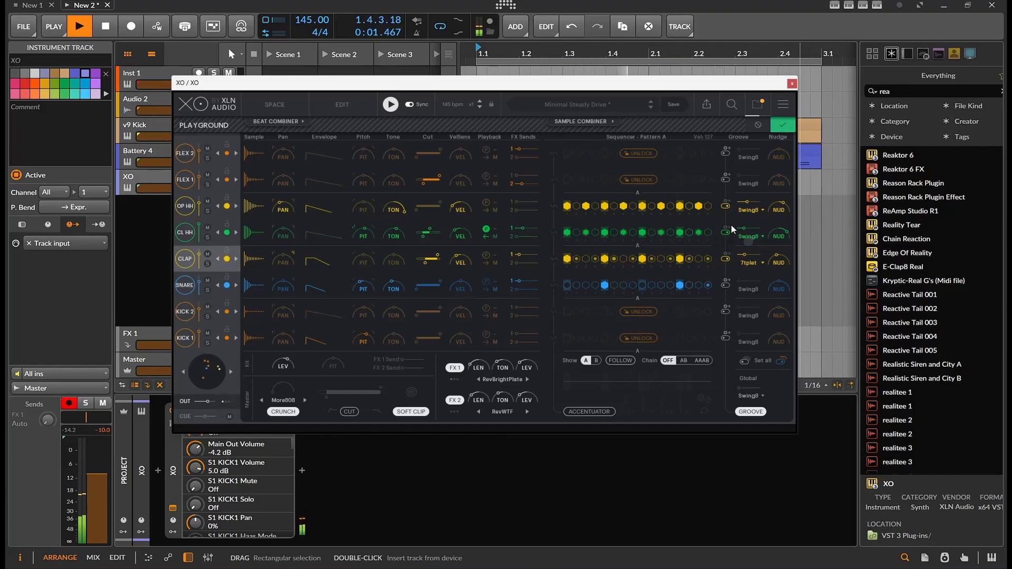
key(space)
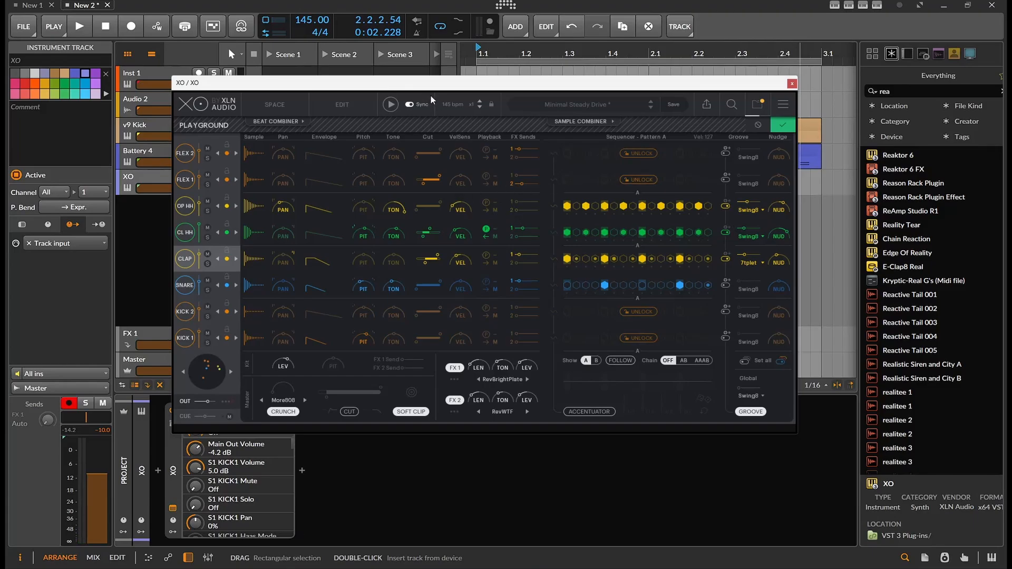
- Set the CL HH lane's velocity sensitivity to 70% and move the XO window away from the track's device parameters
drag(434, 85, 506, 81)
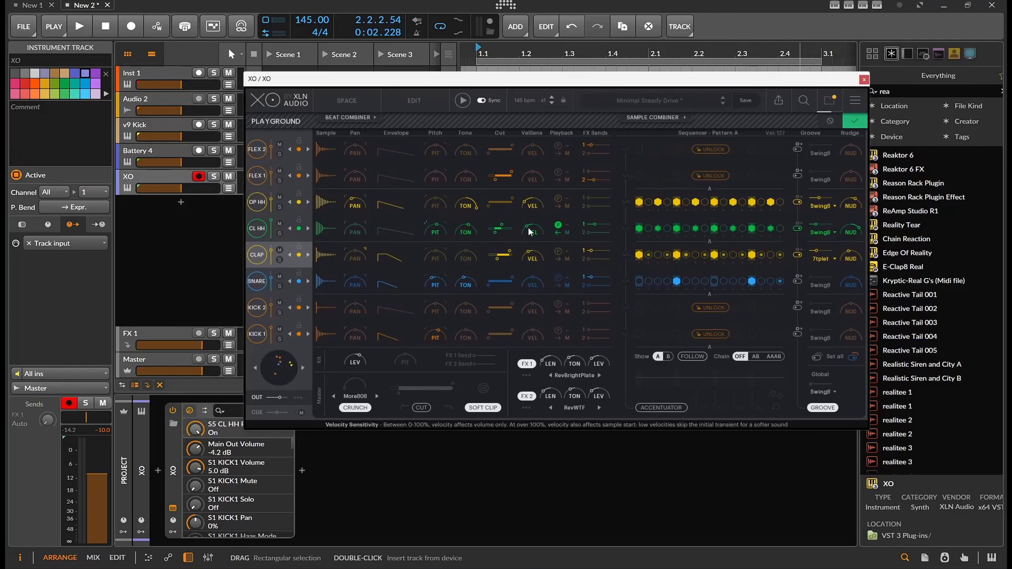
drag(529, 226, 320, 135)
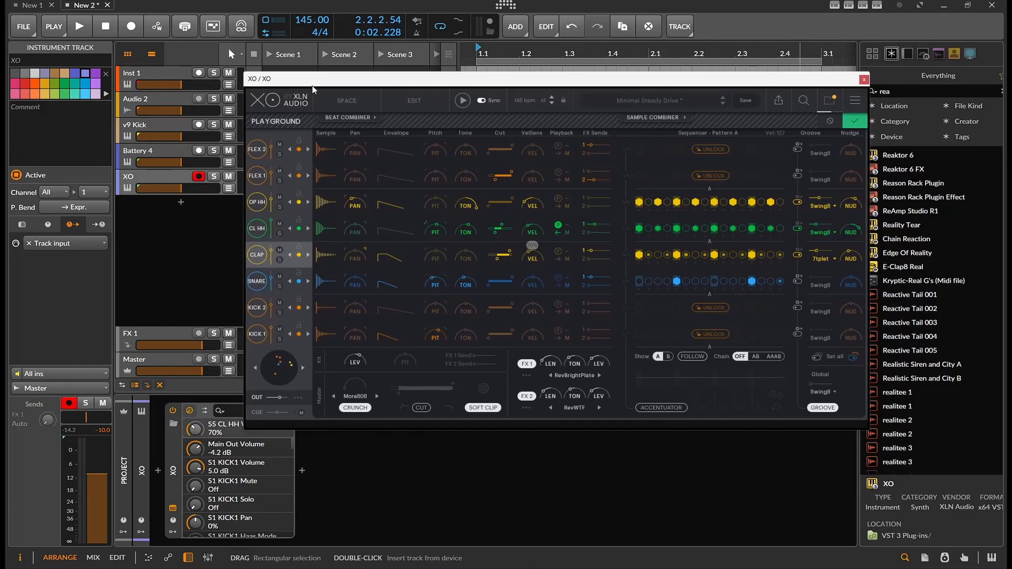
drag(312, 85, 399, 82)
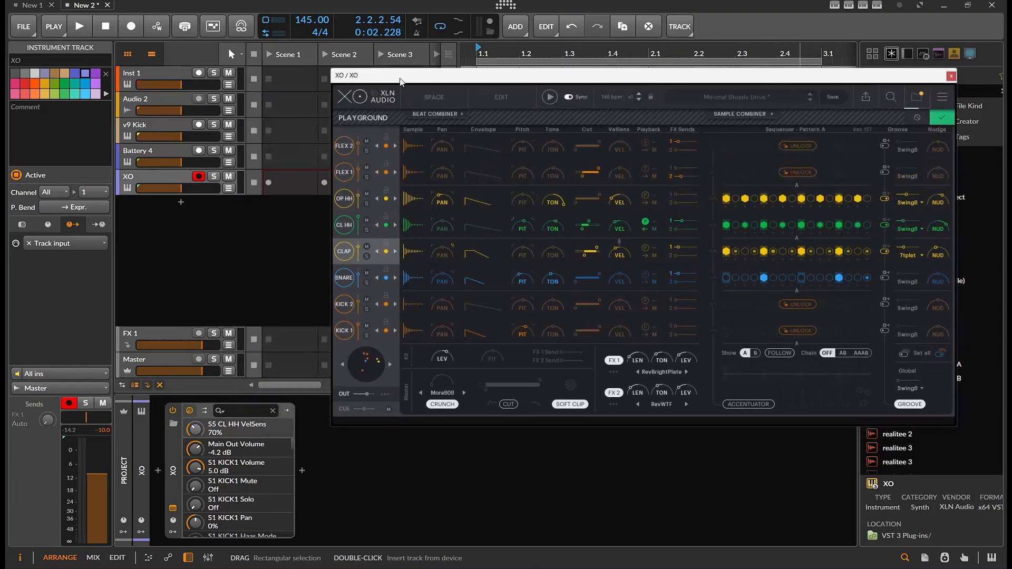
- Add a Random modulator to the XO device
click(172, 531)
click(194, 427)
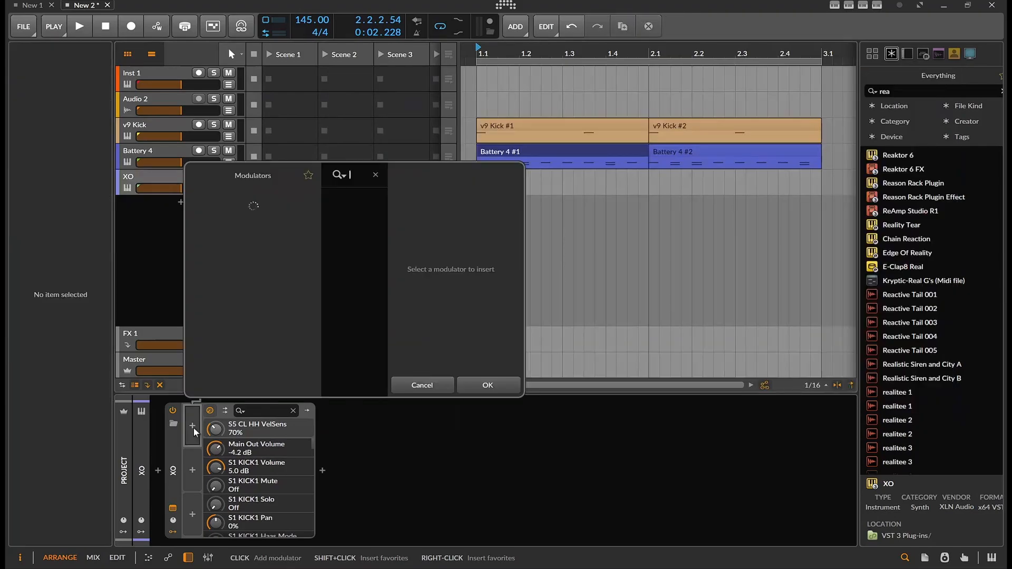
text(r)
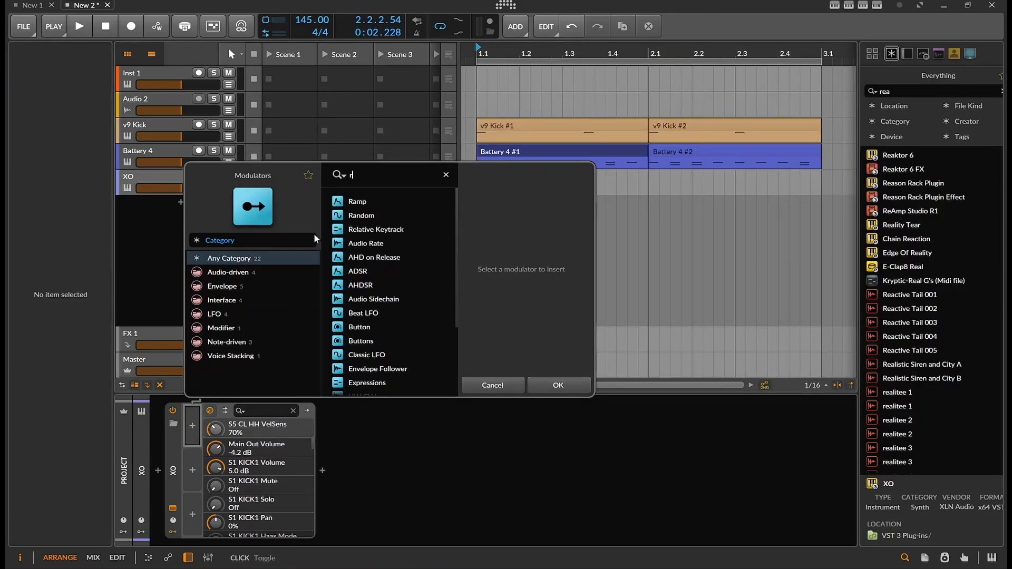
text(AN)
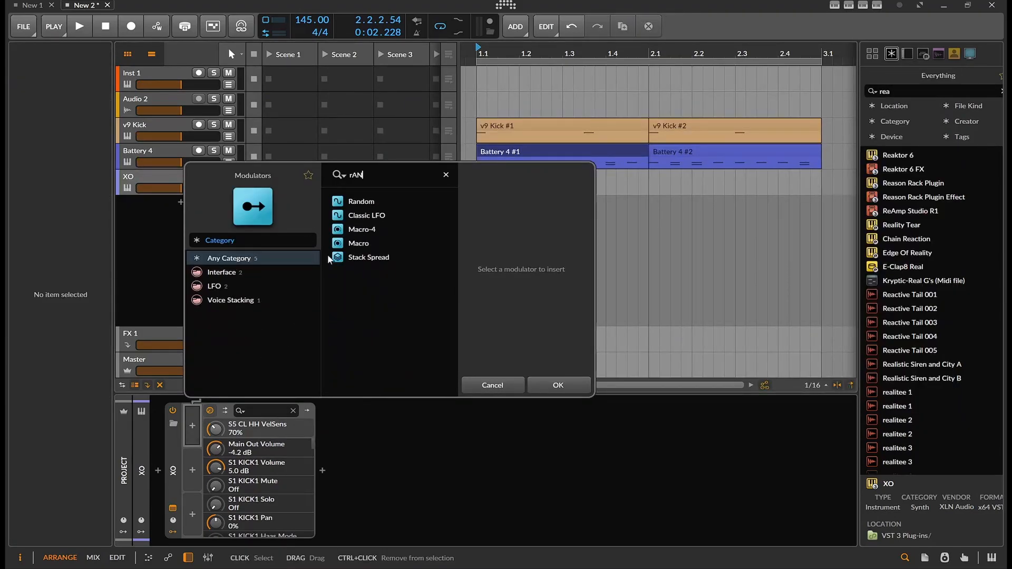
double_click(359, 201)
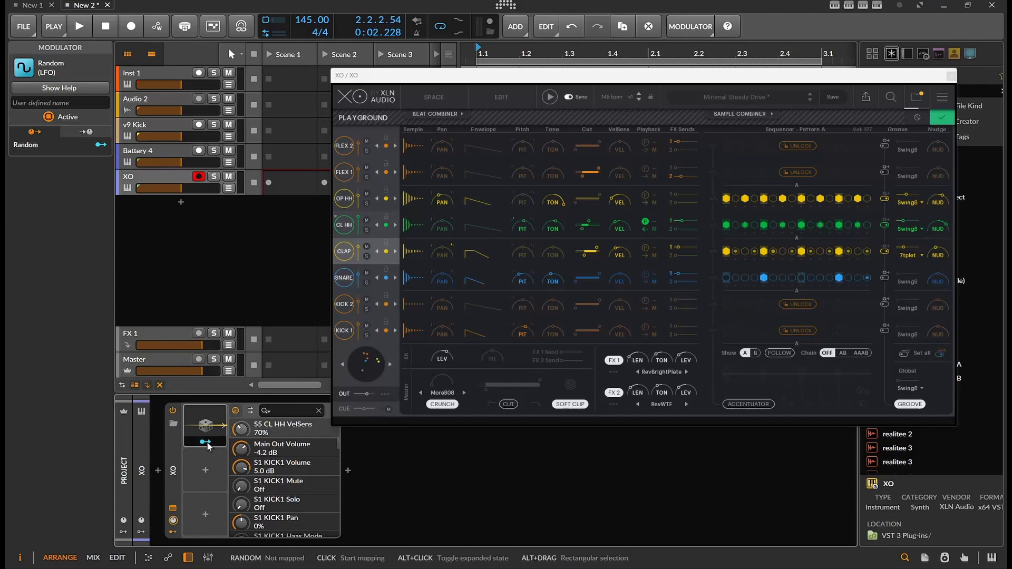
- Map the Random modulator to the CL HH velocity sensitivity with an amount of 0.552 and a base value of 29%
drag(236, 435, 236, 421)
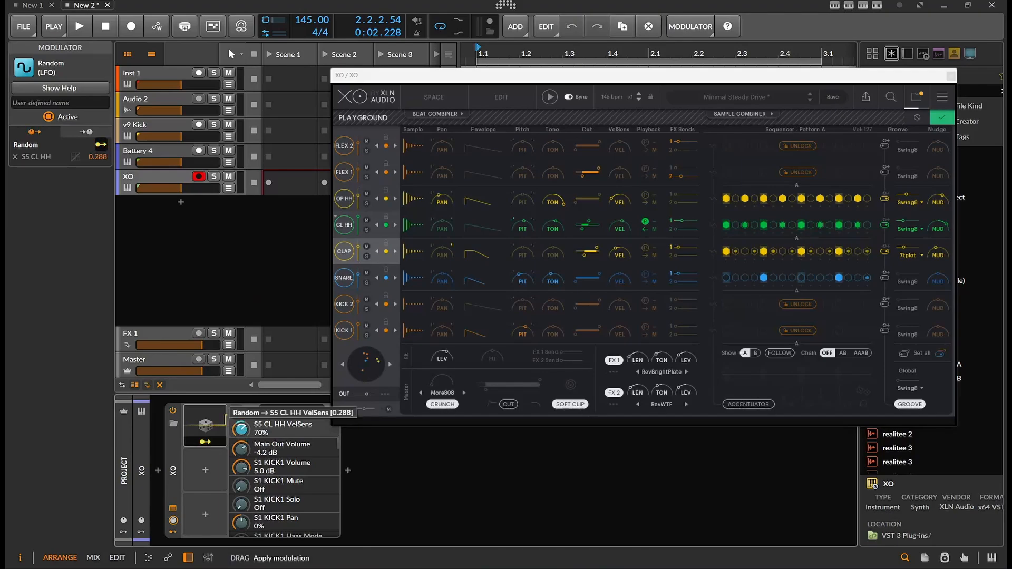
click(211, 440)
mouse_move(245, 429)
mouse_down()
mouse_move(245, 453)
mouse_move(241, 413)
mouse_up()
click(211, 442)
click(216, 442)
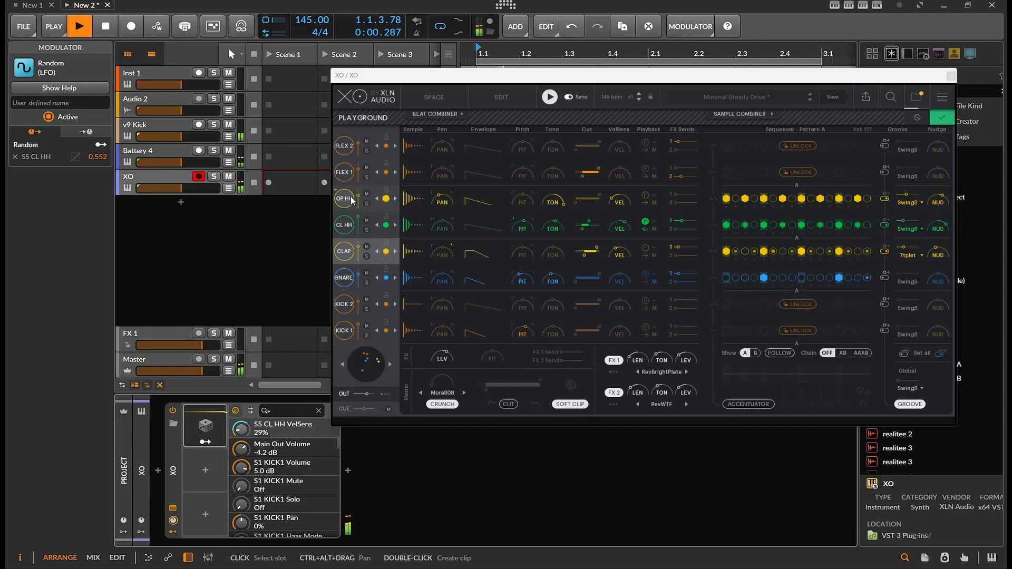
- Set the OP HH volume to 2.7 dB and its velocity sensitivity to 25%, modulated by Random with an amount of 0.628
drag(358, 196, 360, 193)
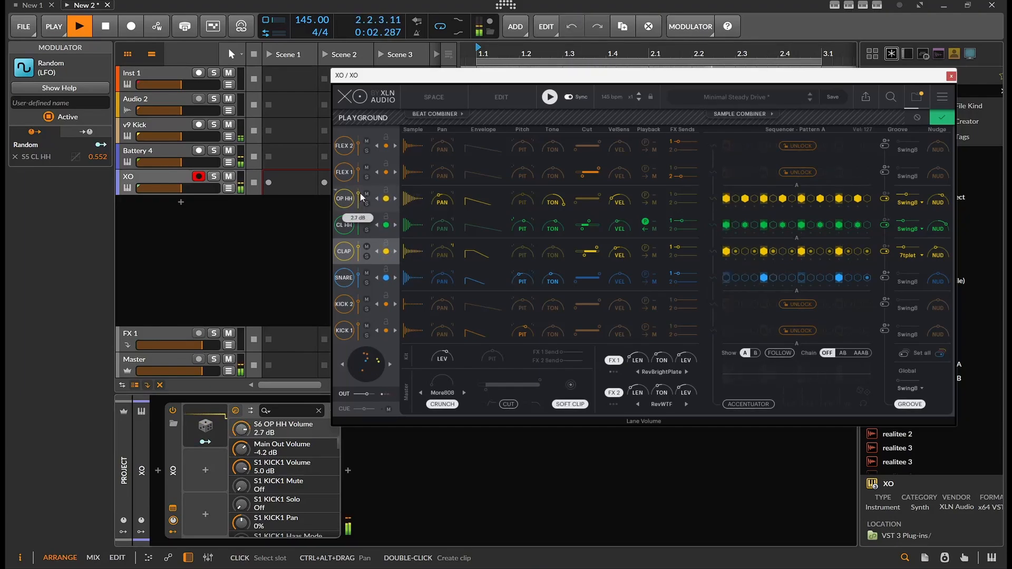
drag(619, 201, 615, 180)
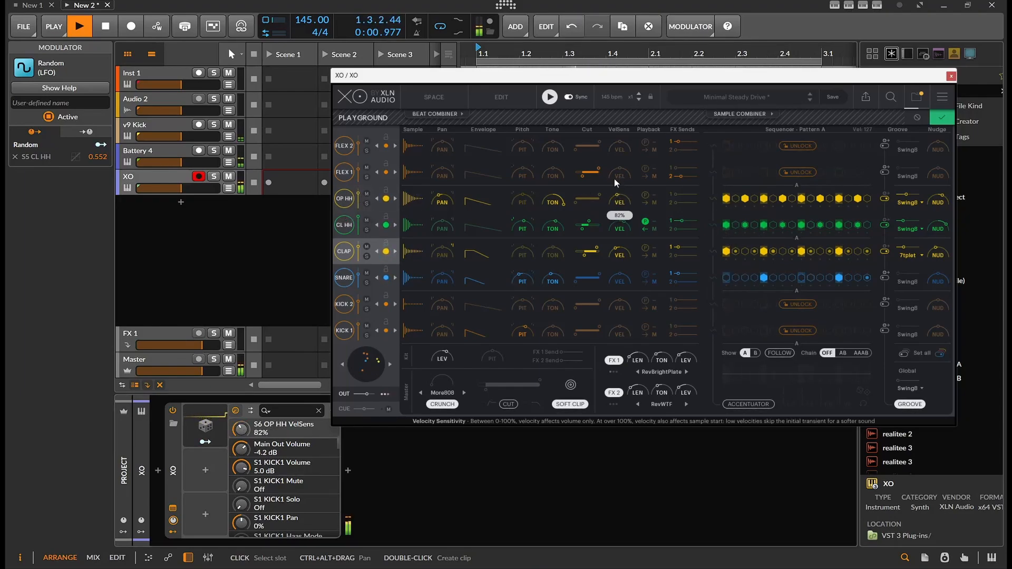
drag(242, 429, 242, 396)
click(206, 442)
click(204, 443)
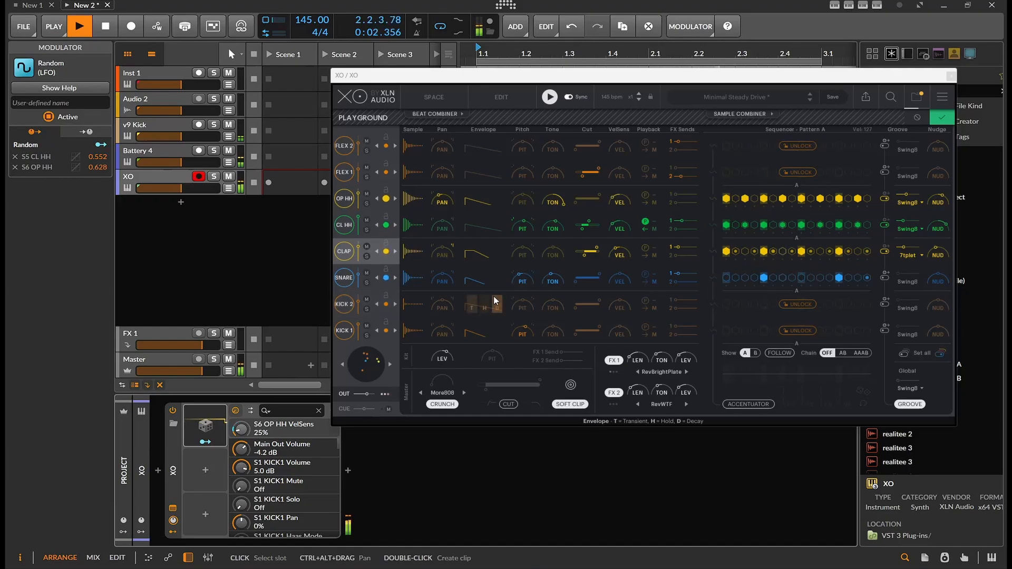
- Set the OP HH lane's pan to -10% and its tone to about 4 dB
click(441, 201)
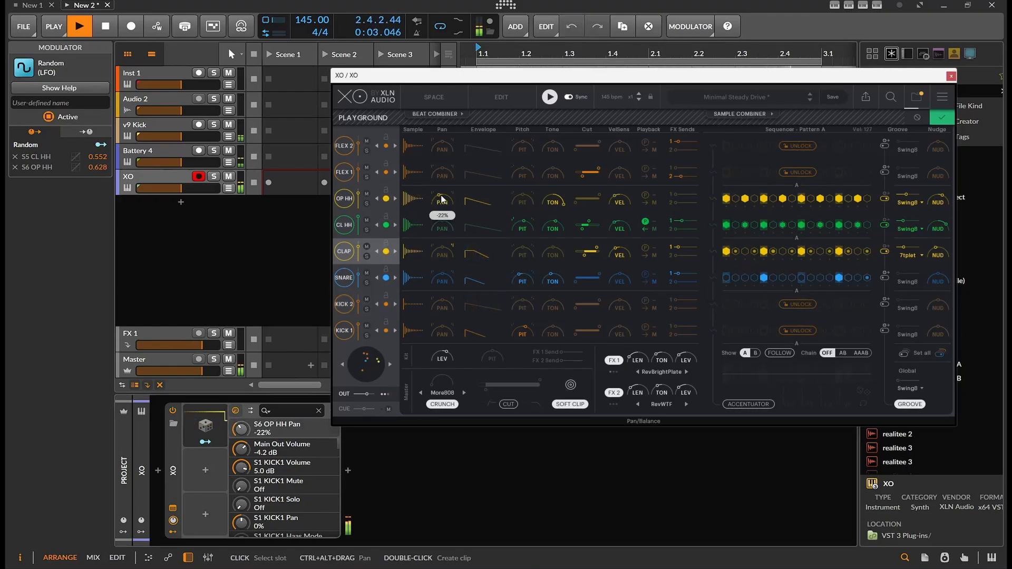
drag(441, 187, 441, 191)
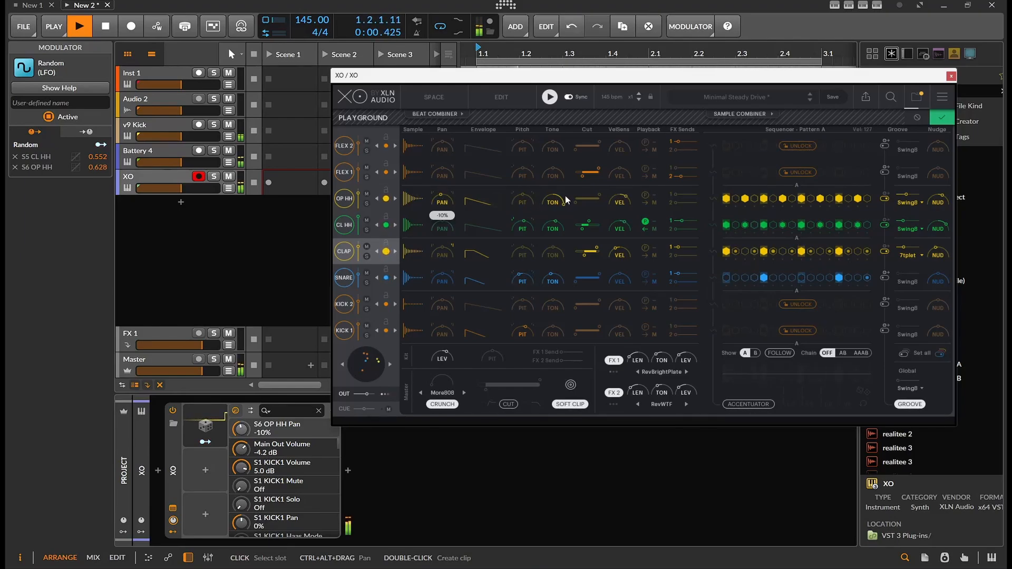
drag(564, 199, 552, 233)
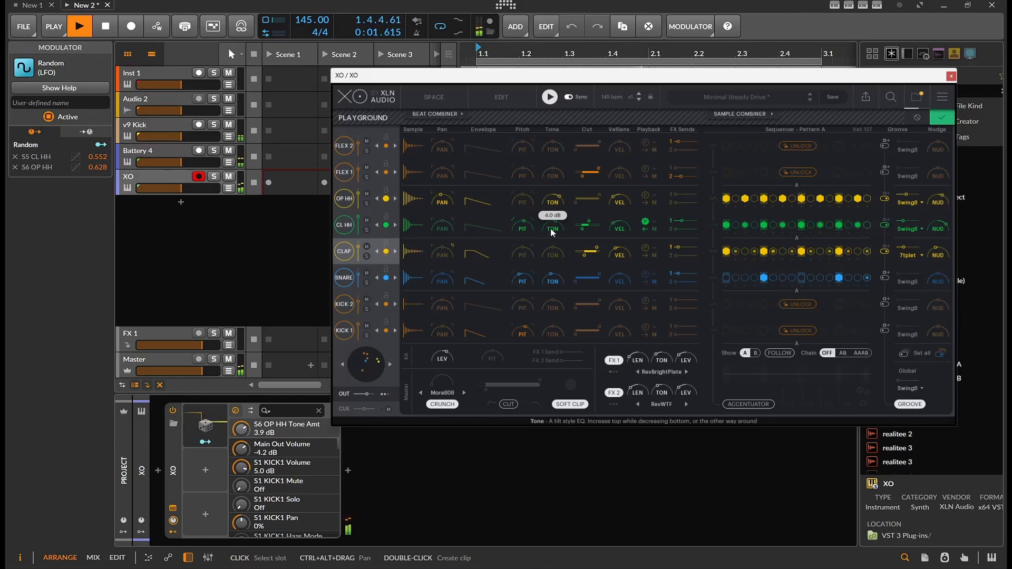
- Map the Random modulator to the OP HH tone amount with a depth of -0.37
click(205, 442)
drag(240, 429, 241, 436)
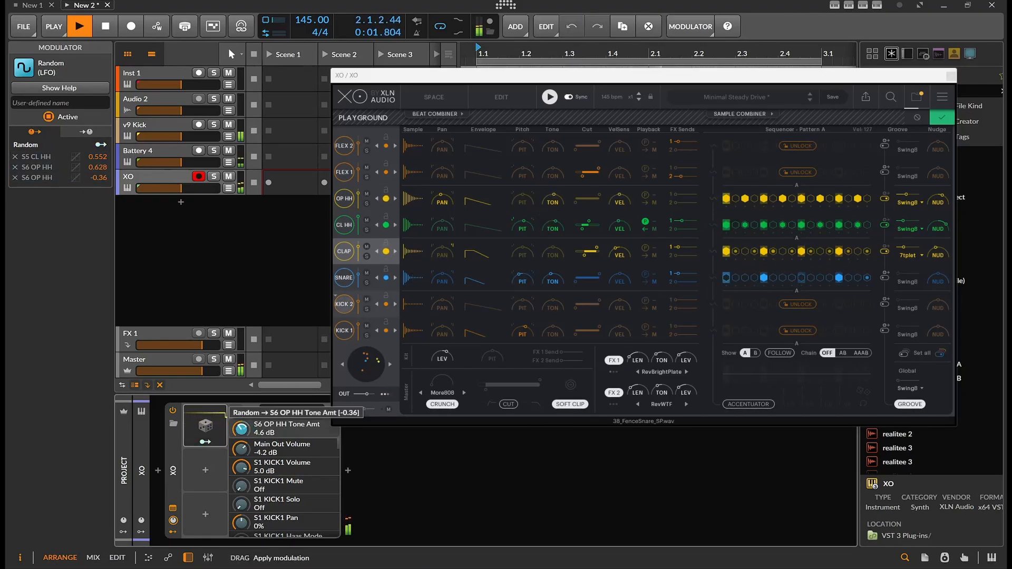
click(205, 441)
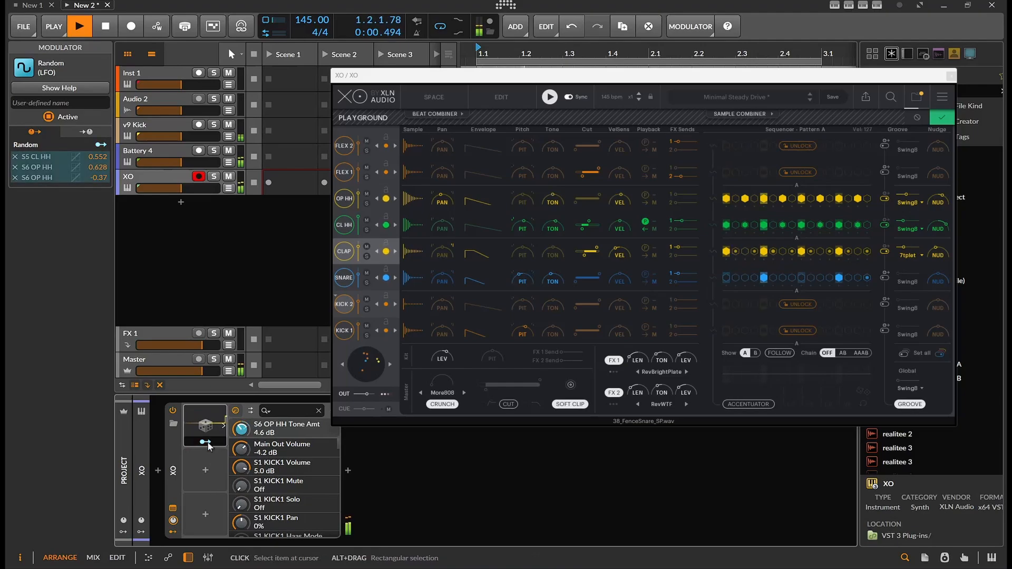
- Switch the Random modulator's rate from Hz to a note-length unit, keeping its trigger mode on Free
click(207, 426)
click(275, 527)
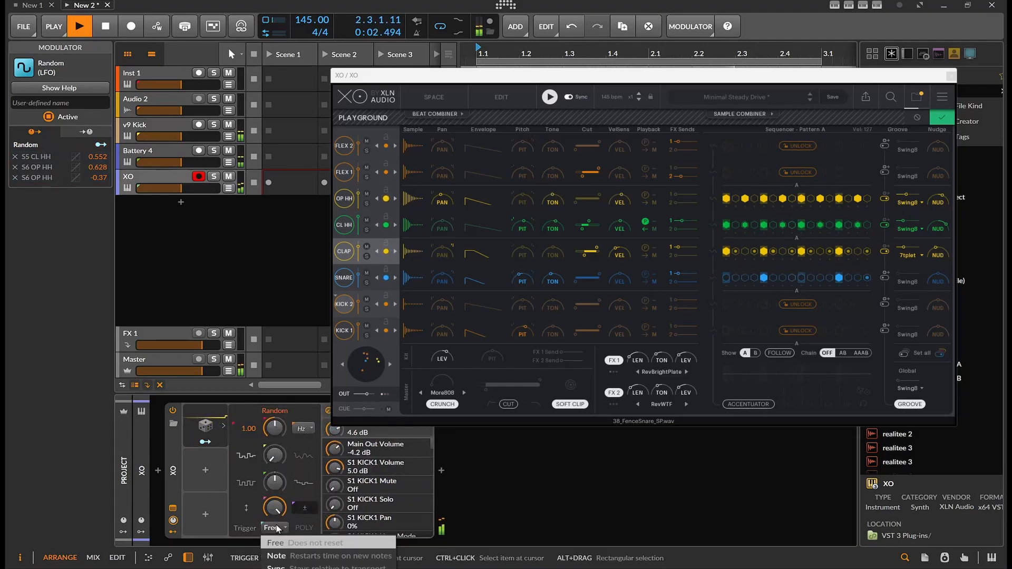
click(277, 529)
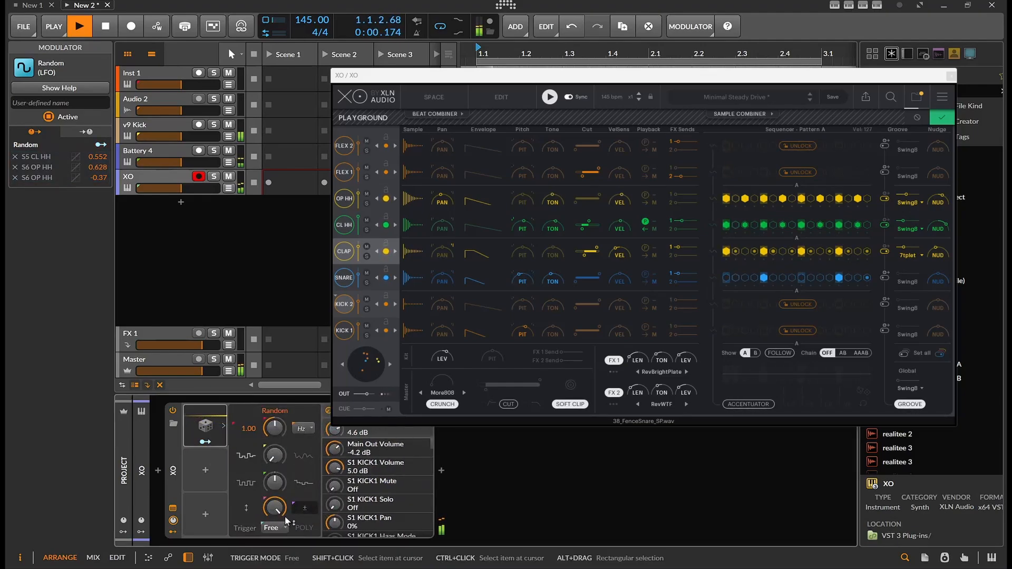
click(303, 428)
click(358, 258)
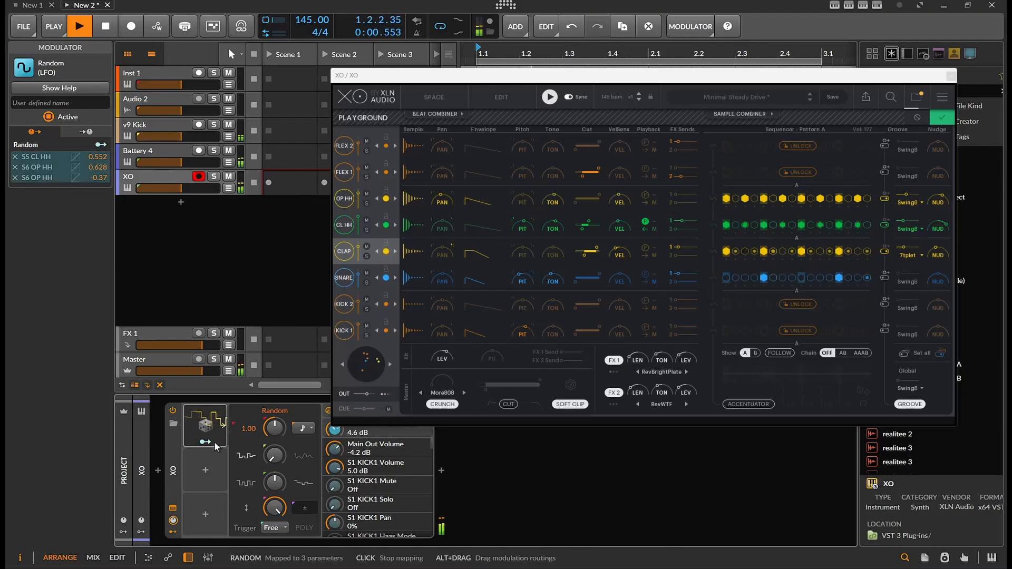
click(222, 425)
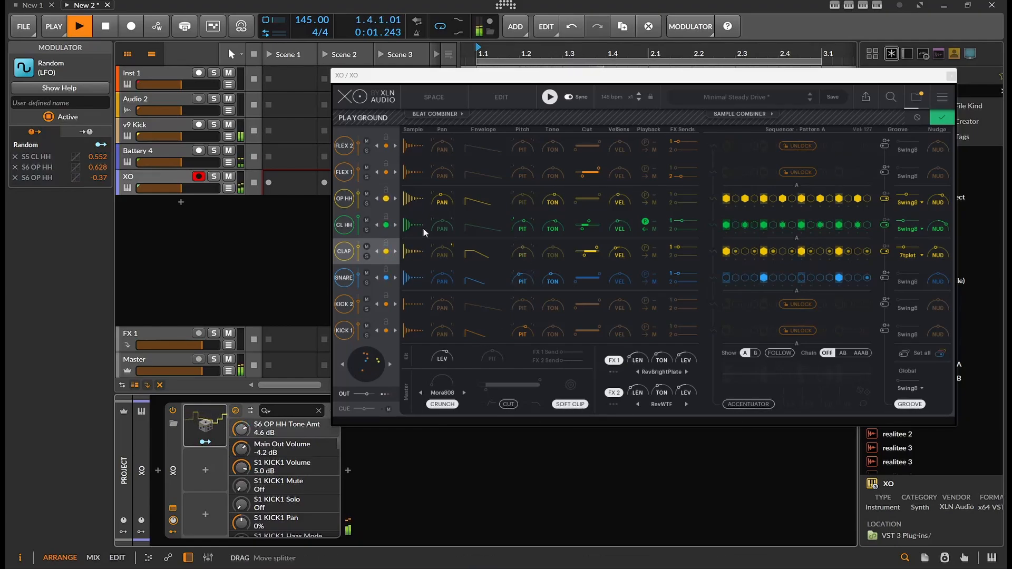
- Set the OP HH volume to 0.0 dB and modulate it with Random by -0.17
click(356, 195)
drag(356, 198, 360, 201)
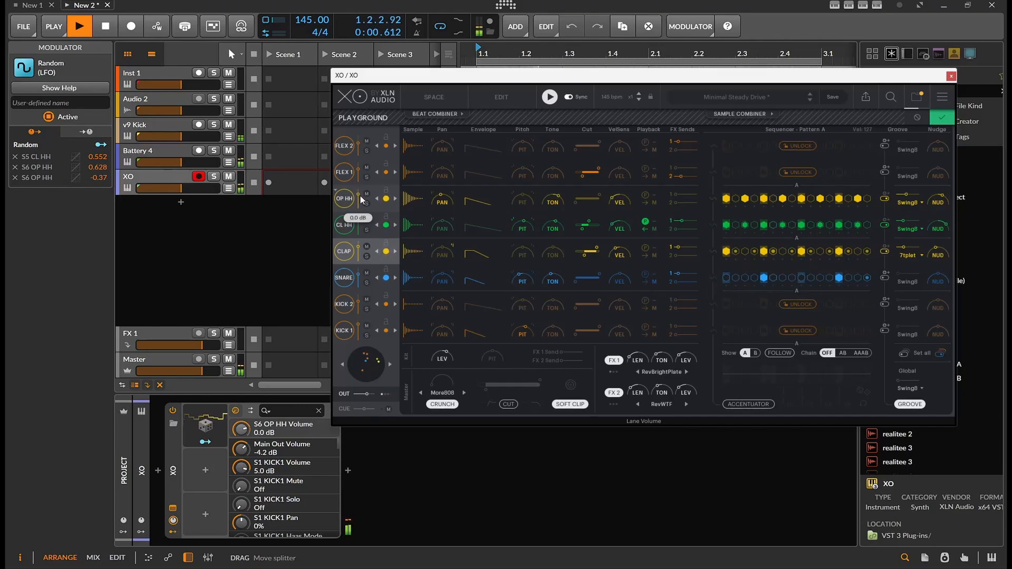
double_click(241, 433)
drag(241, 433, 241, 440)
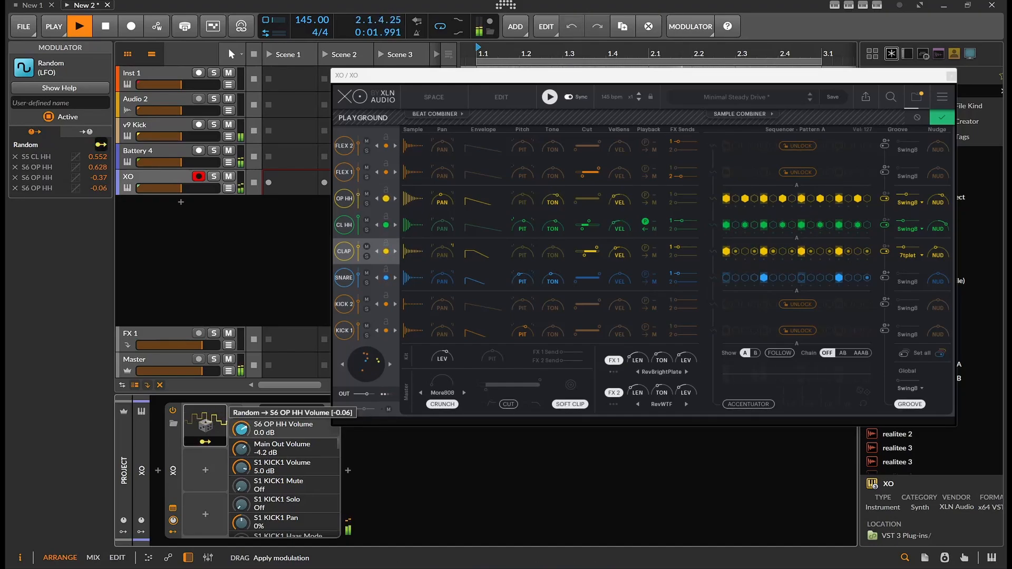
drag(241, 439, 241, 435)
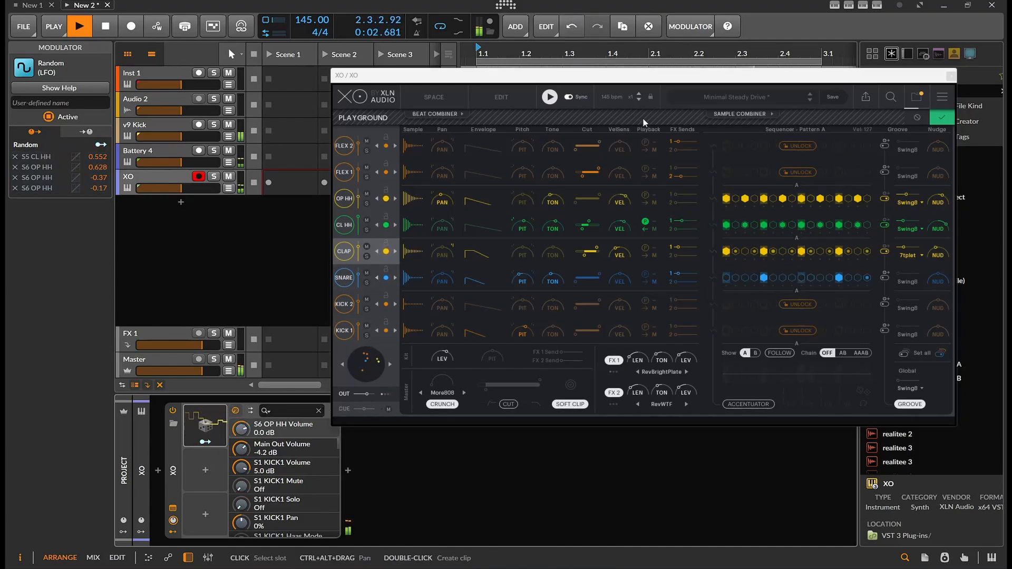
- Close the XO window and add C3 notes at 1.2.1 and 1.4.1 to the v9 Kick #1 clip
drag(631, 85, 529, 95)
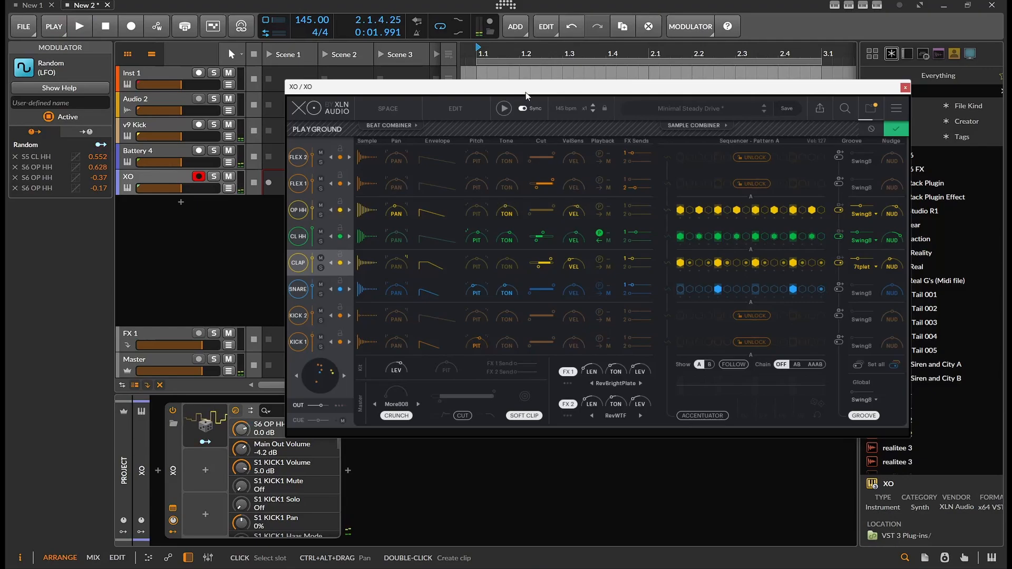
click(905, 88)
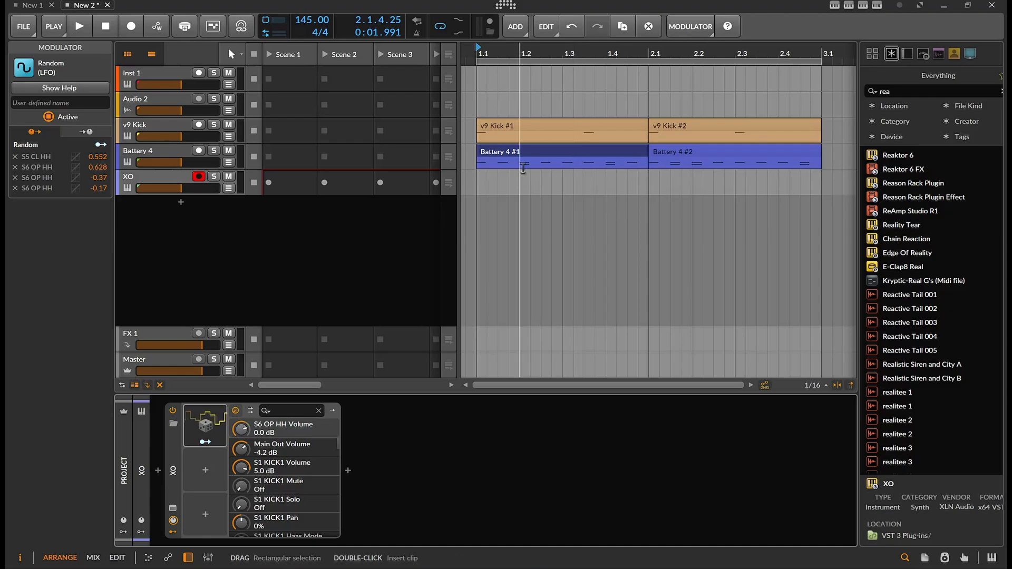
double_click(538, 134)
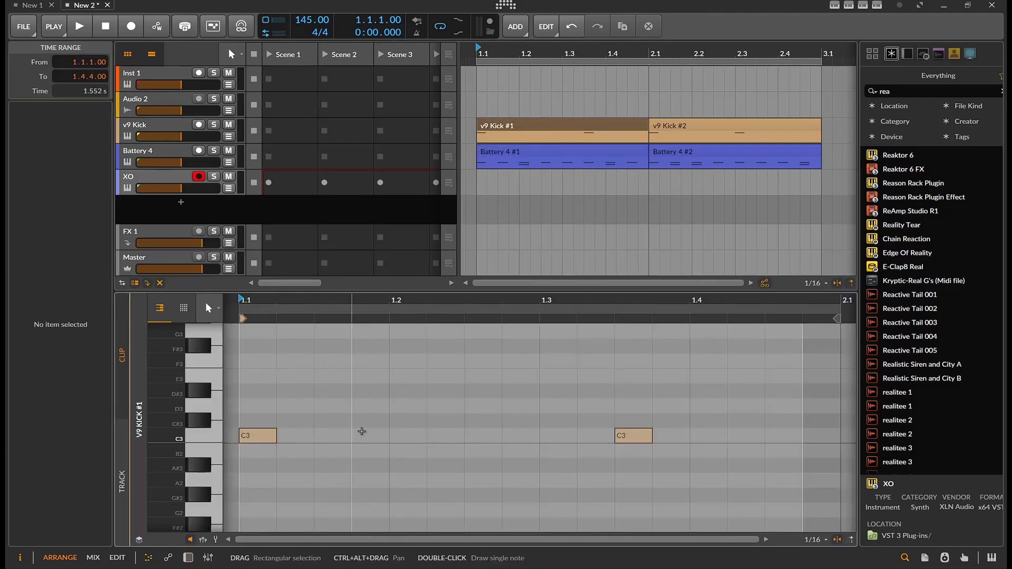
double_click(399, 435)
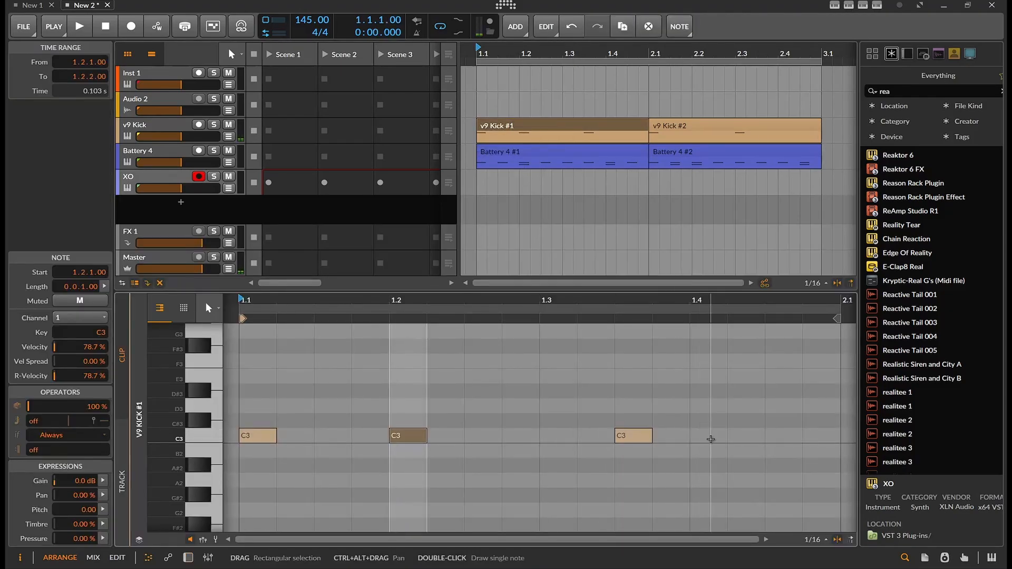
- Add C3 notes at 1.2.1 and 1.4.1 to the v9 Kick #2 clip
click(696, 132)
double_click(695, 132)
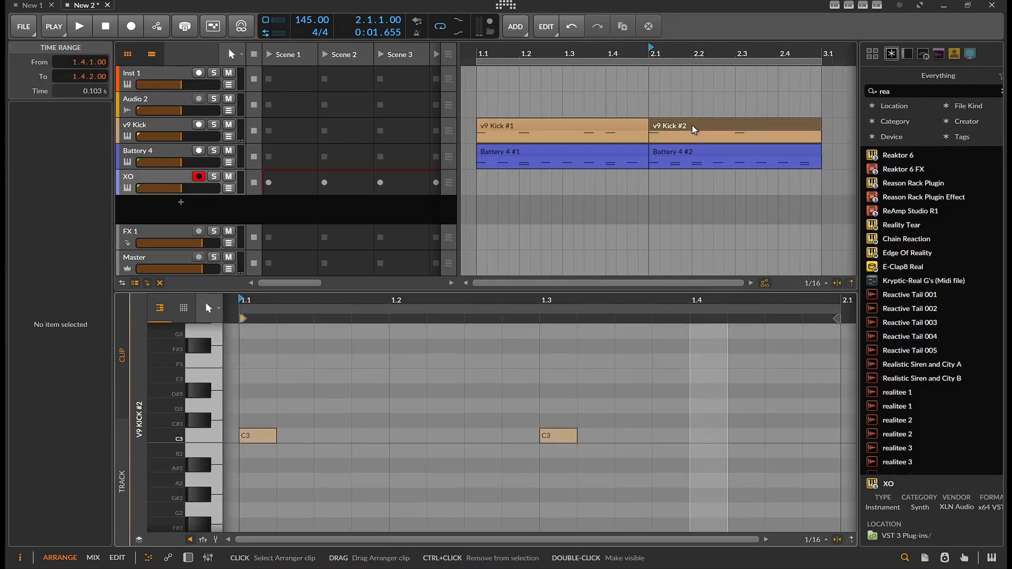
double_click(407, 447)
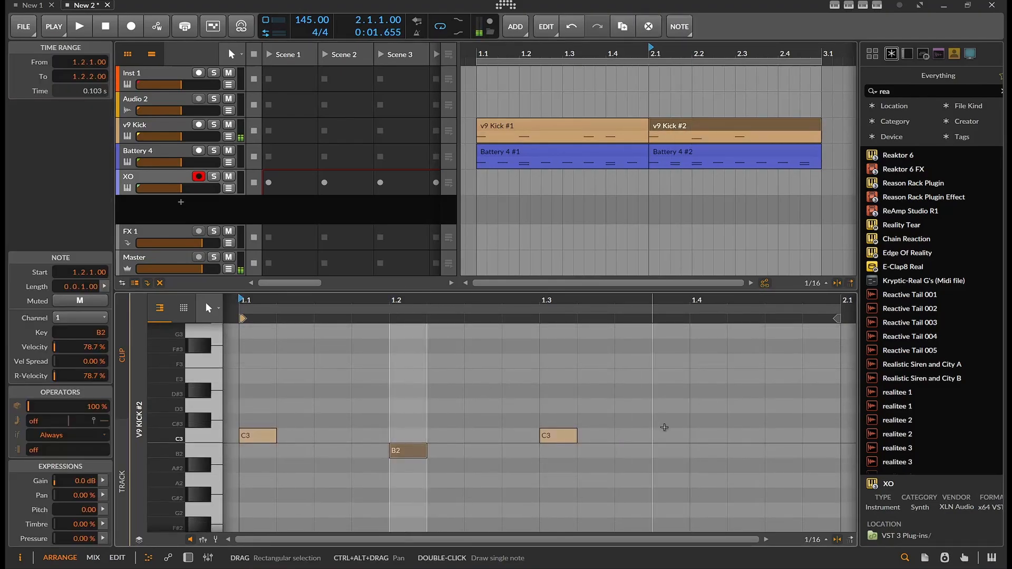
double_click(701, 435)
drag(411, 460, 408, 436)
- Play the loop and add a C3 note at 1.3.1 to the v9 Kick #1 clip
key(space)
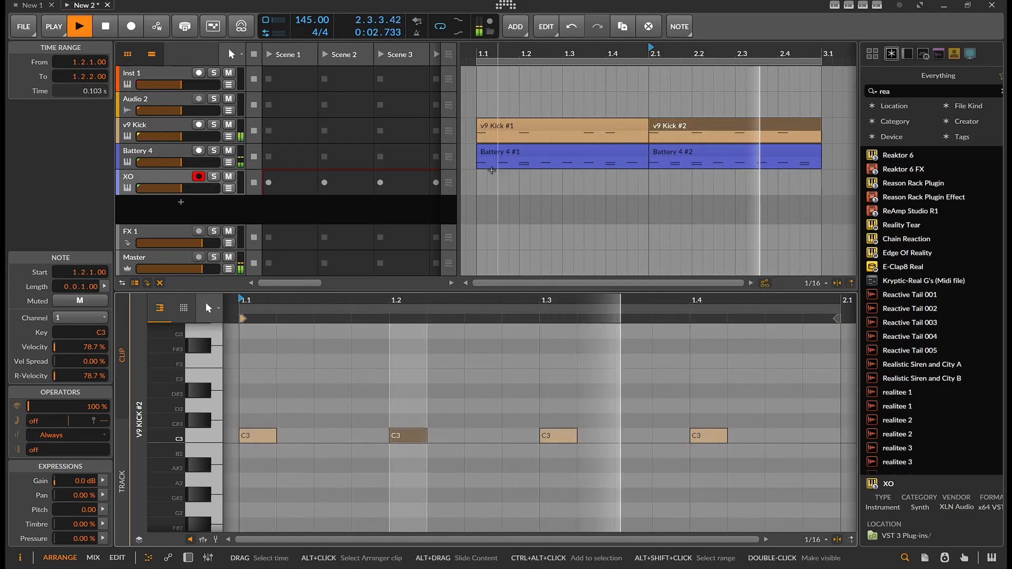
click(547, 129)
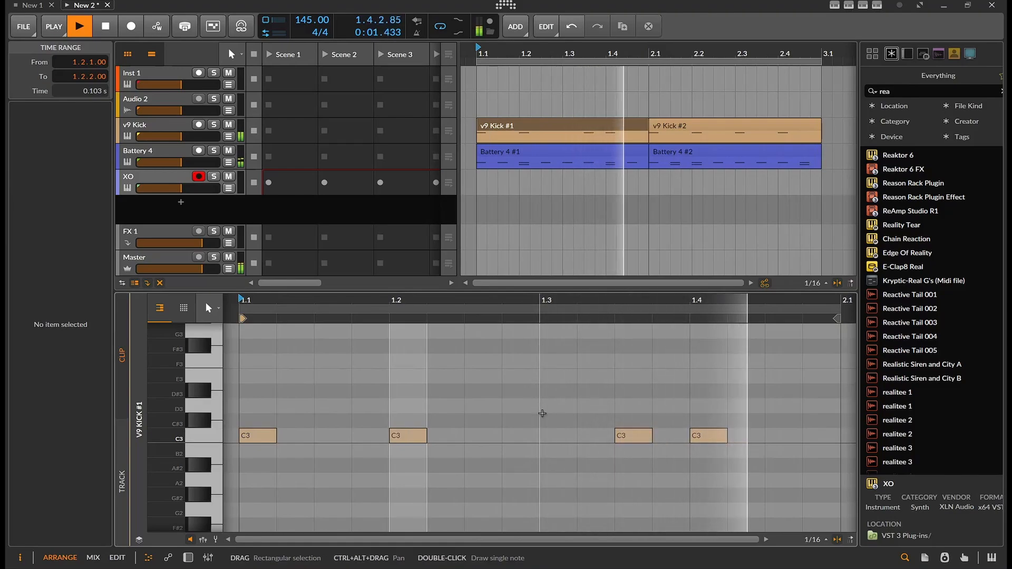
double_click(547, 436)
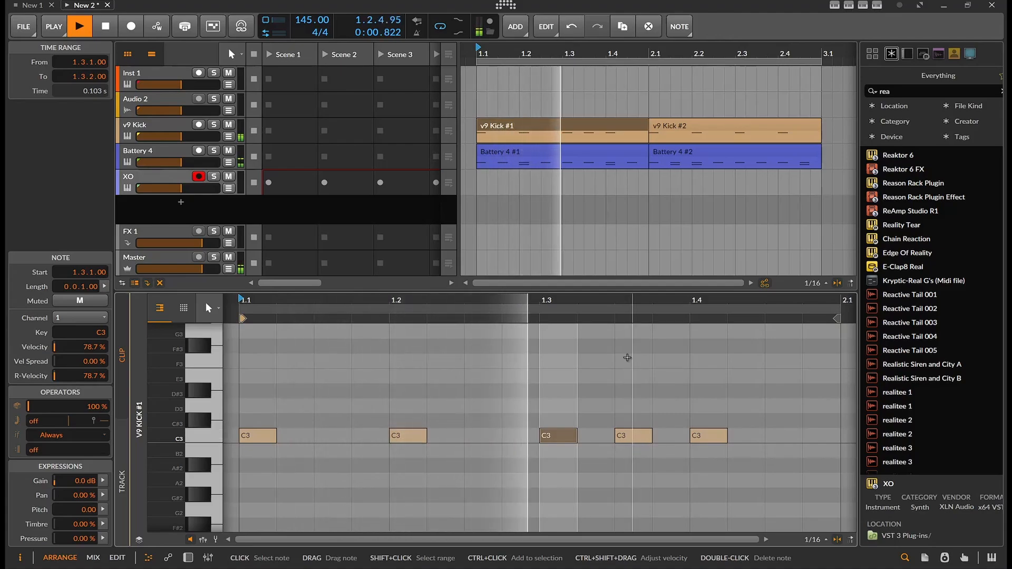
- Show the XO track's device and audition the combined kick, Battery 4 and XO beat, stopping playback at the start
click(187, 157)
click(181, 181)
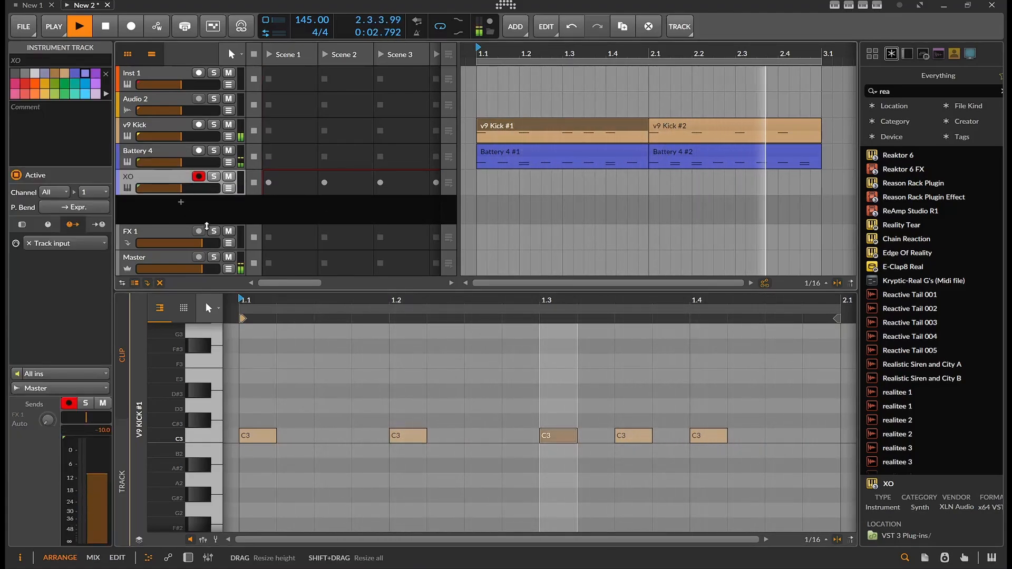
click(190, 563)
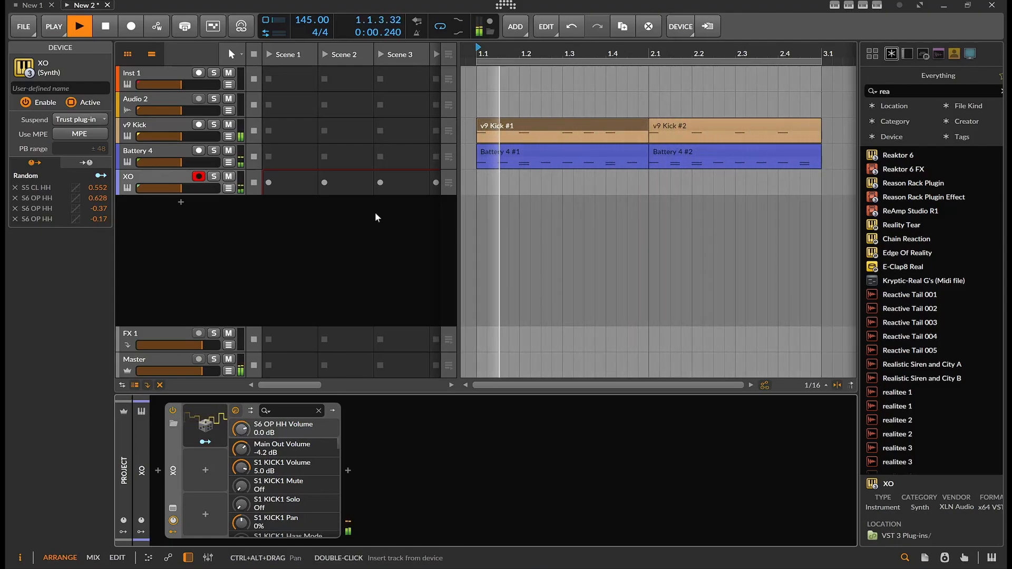
click(114, 28)
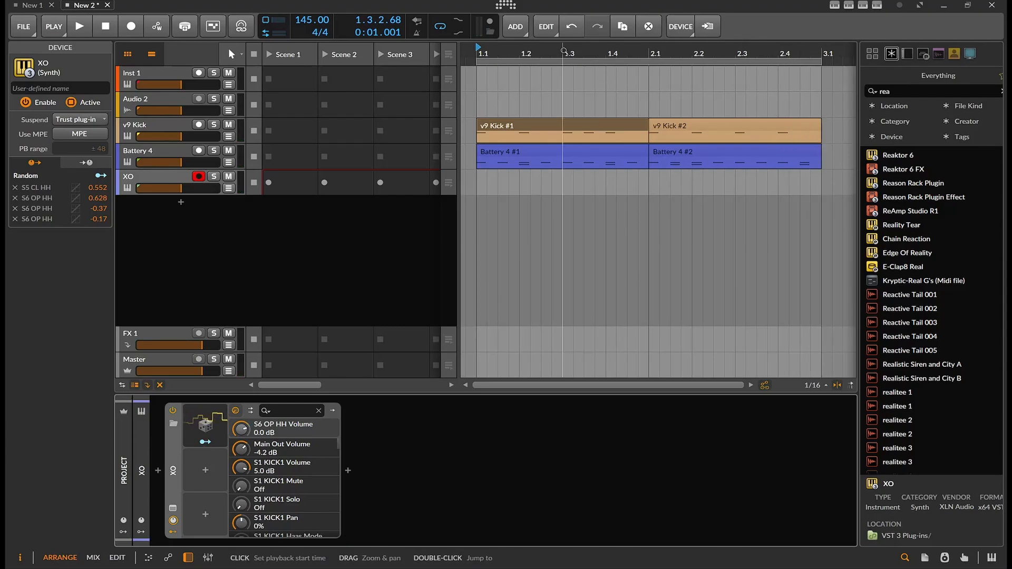
click(74, 30)
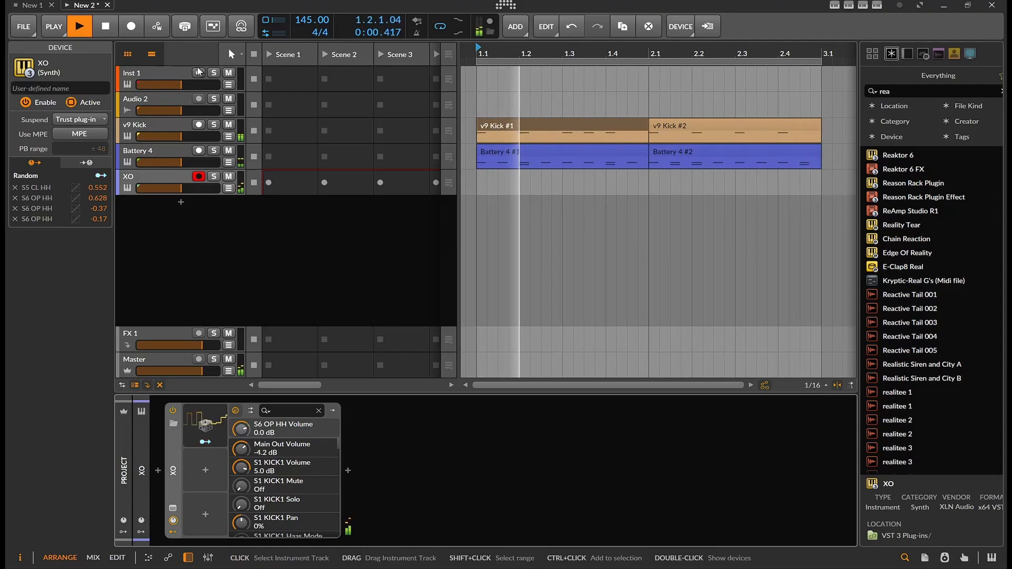
click(105, 26)
click(107, 27)
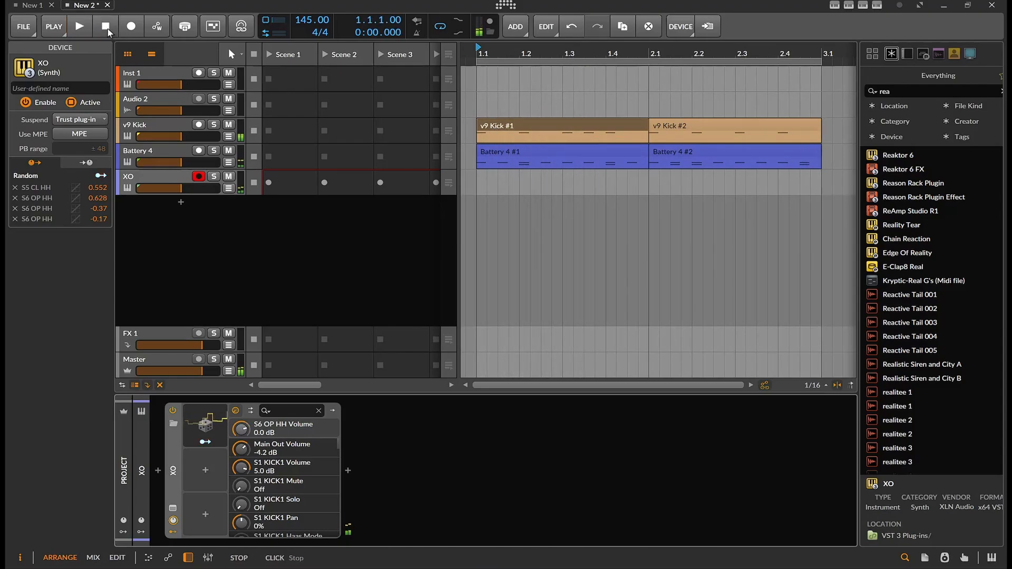
- Create a clip at bar 1 on the XO track and extend it to two bars
double_click(487, 182)
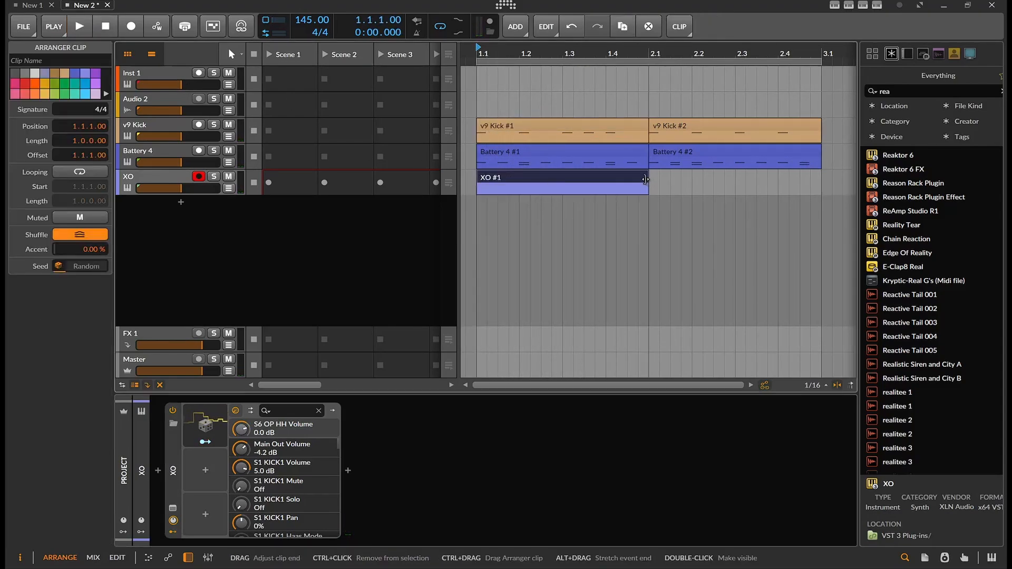
drag(648, 181, 820, 182)
right_click(782, 181)
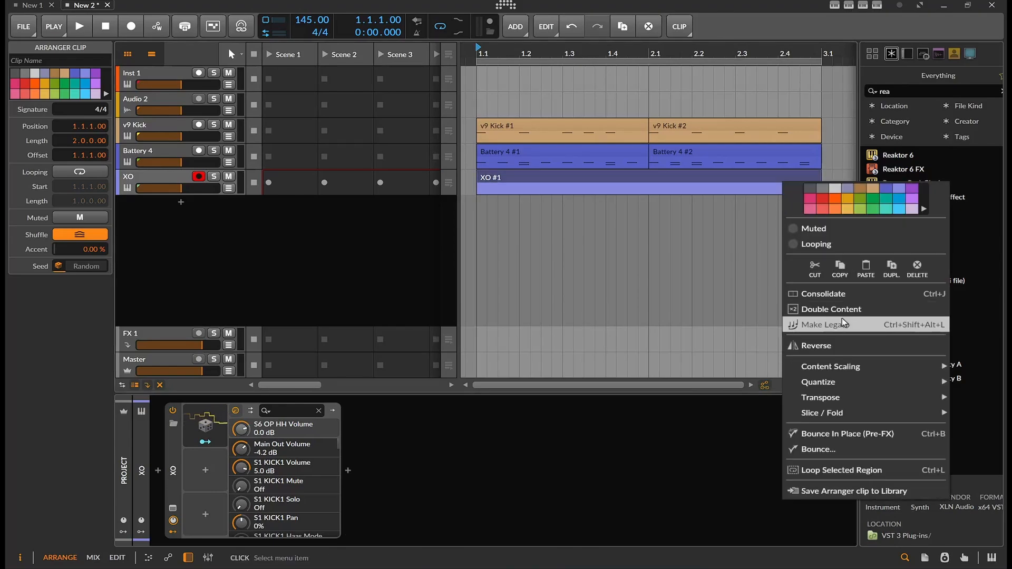
click(172, 148)
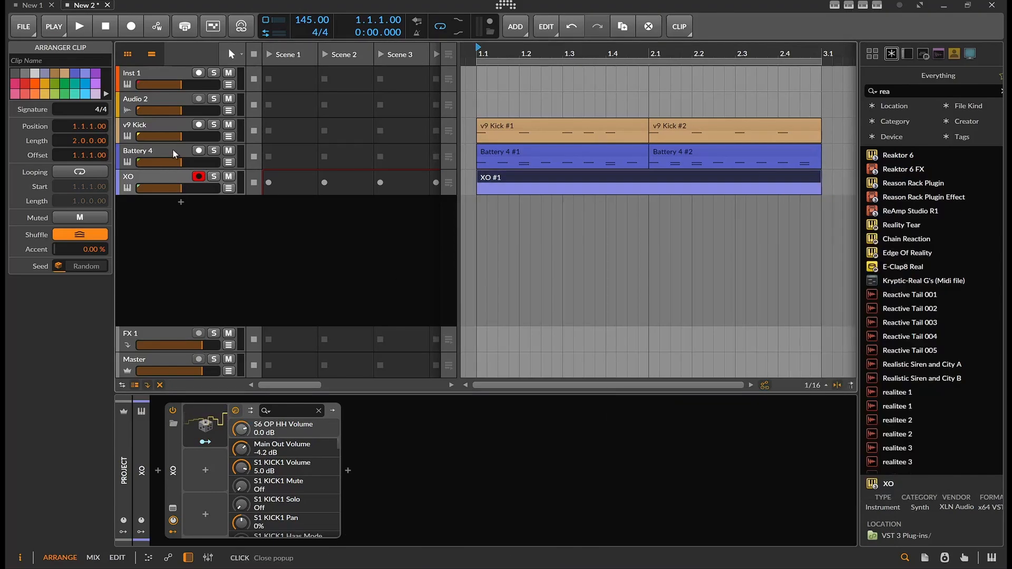
- During playback, try the second kick of the v9 Kick #1 clip at 1.2.2, restore it at 1.2.1, and stop playback
click(79, 26)
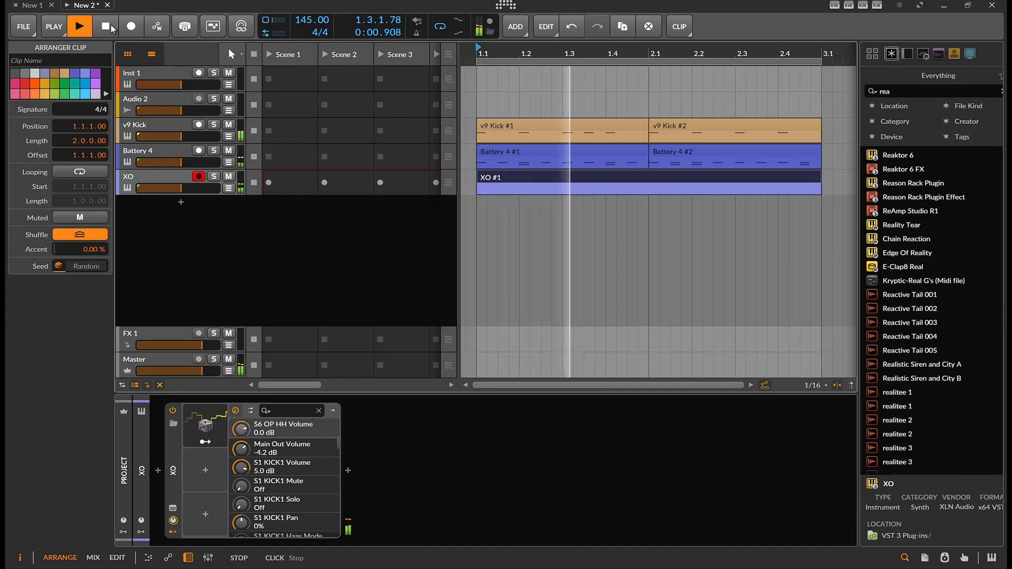
click(175, 125)
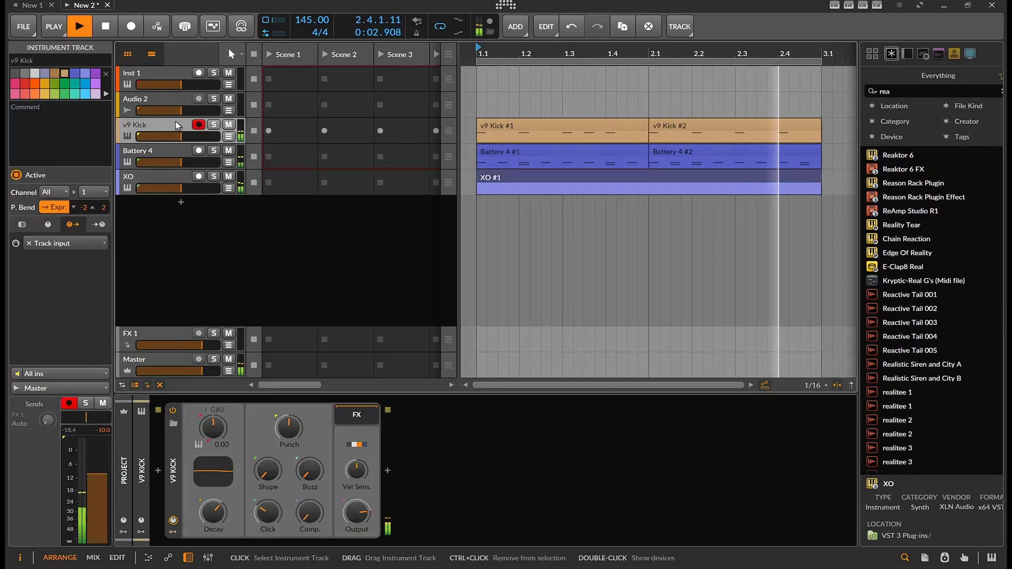
double_click(510, 128)
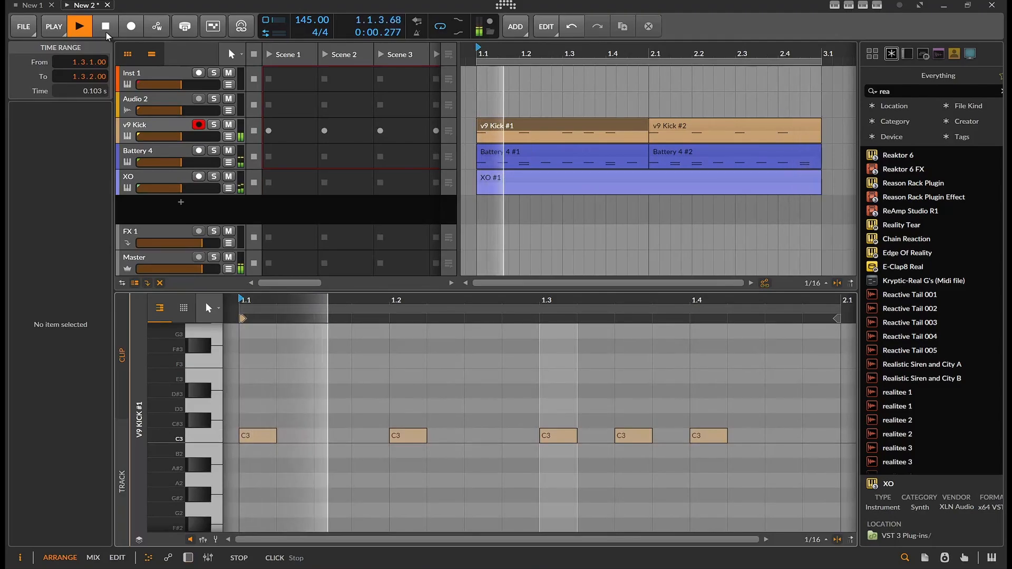
double_click(405, 437)
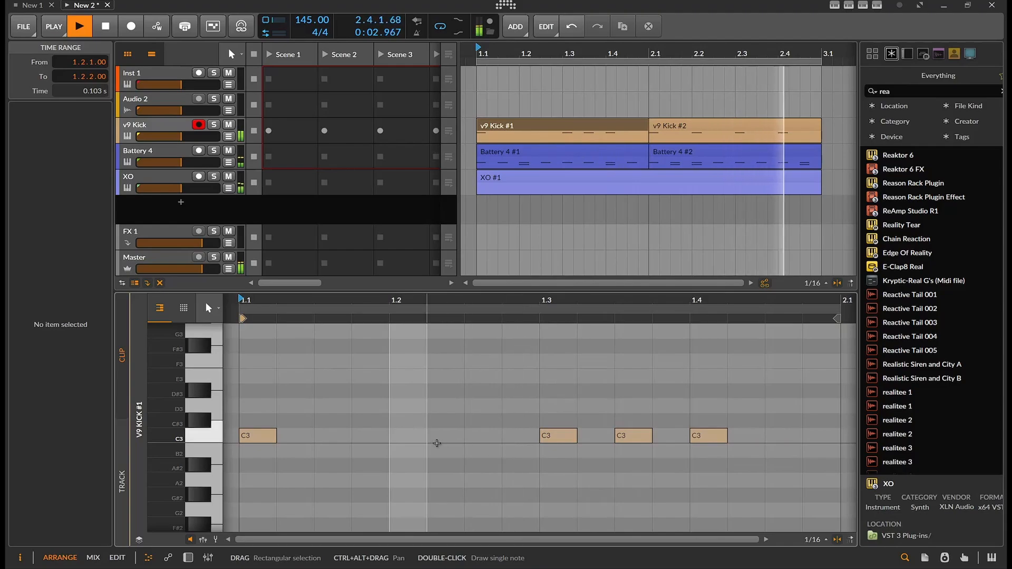
double_click(437, 441)
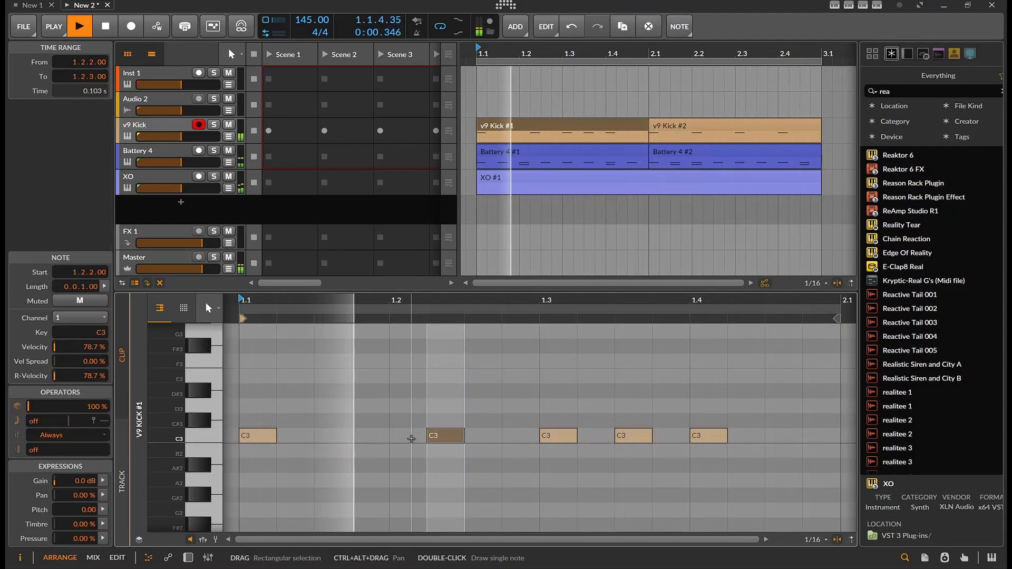
double_click(413, 437)
double_click(440, 437)
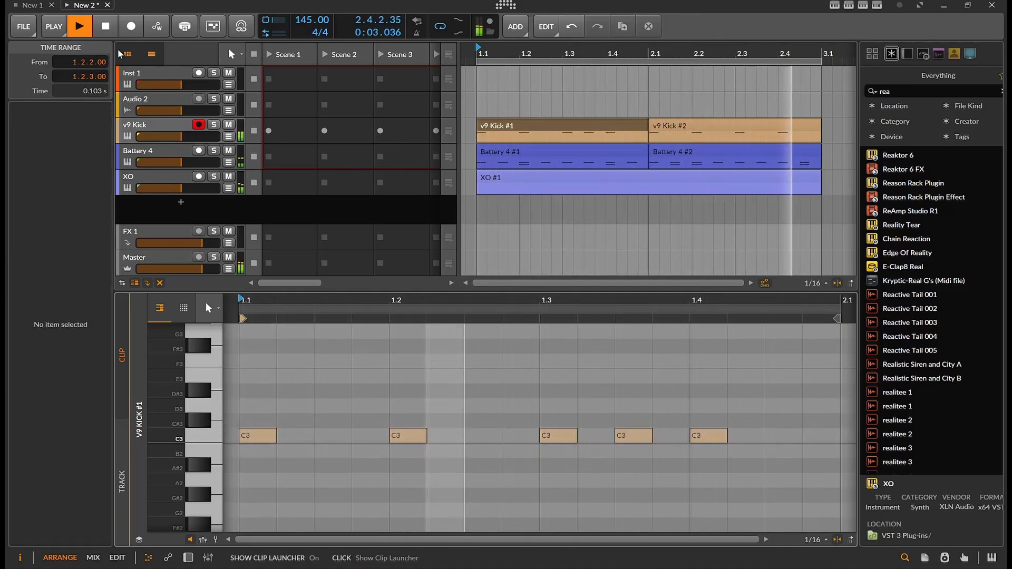
key(space)
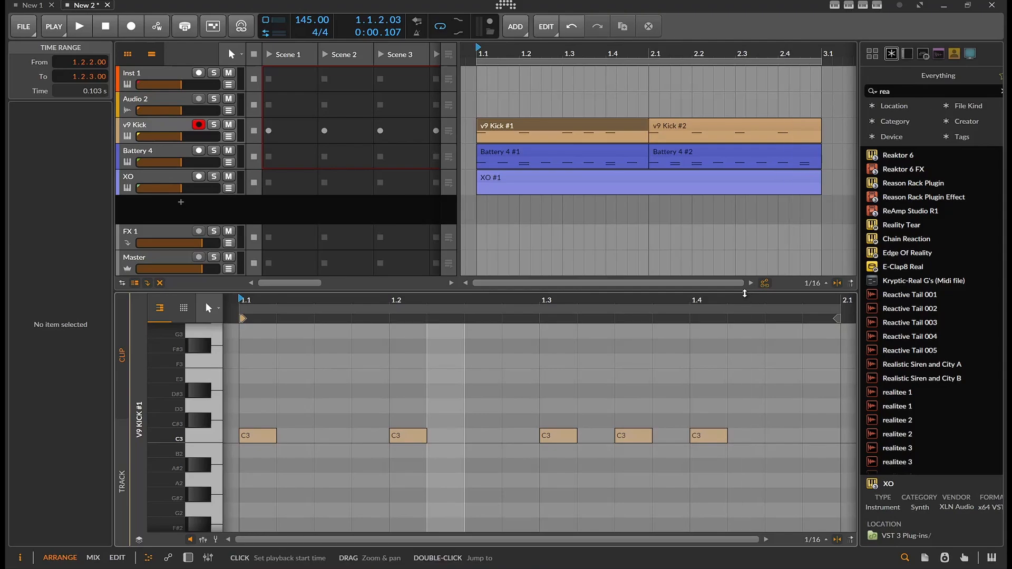
- Search the browser for UJAM and add BM-VOID as a new instrument track below XO, closing its plug-in window
drag(744, 294, 742, 348)
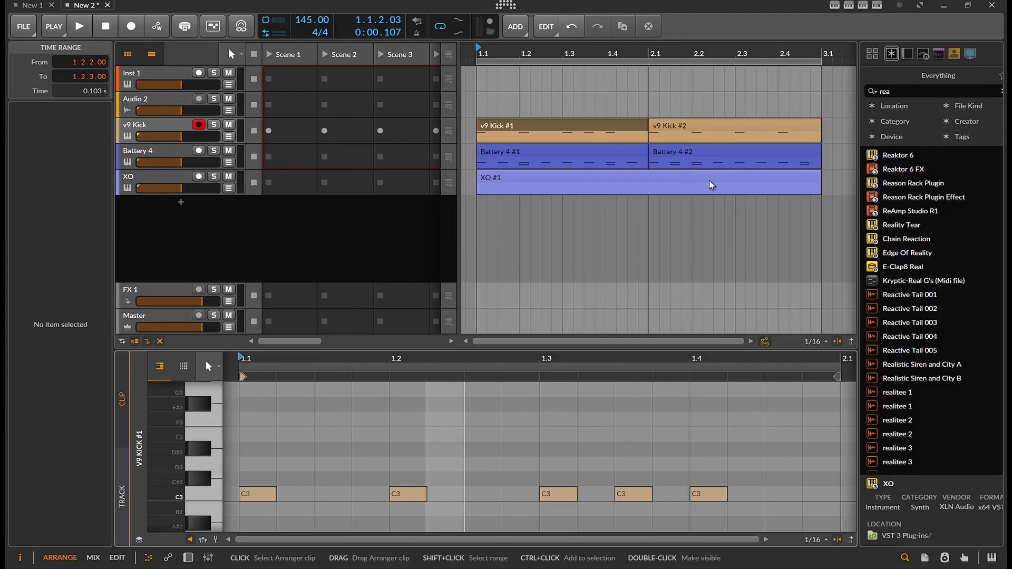
drag(892, 91, 833, 104)
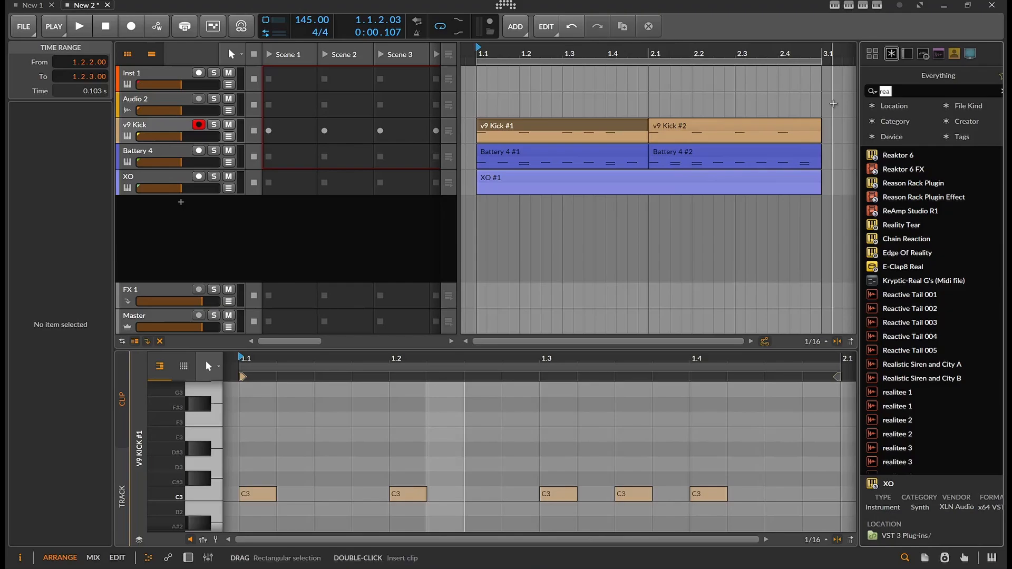
text(UJAM)
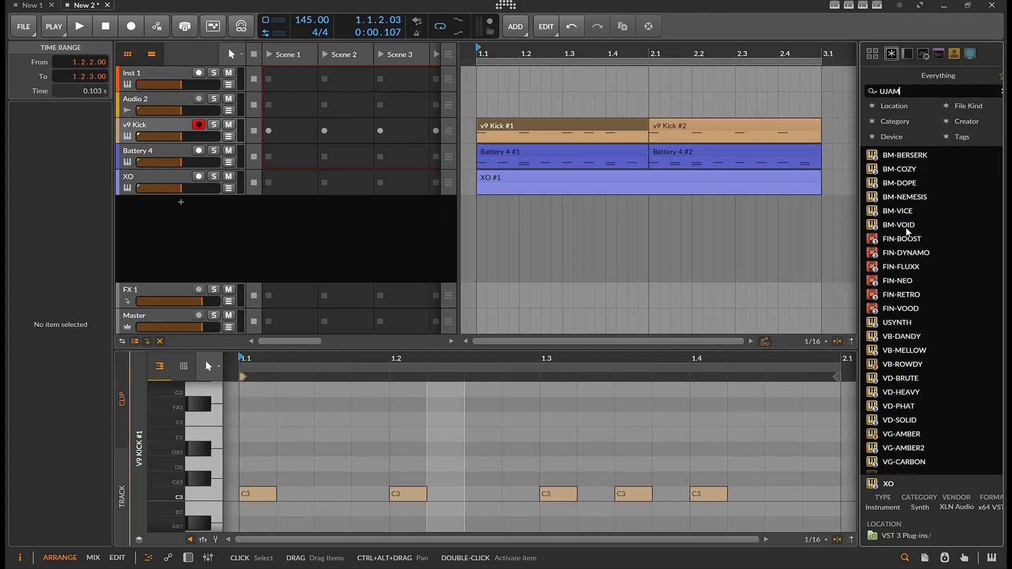
drag(906, 231, 389, 262)
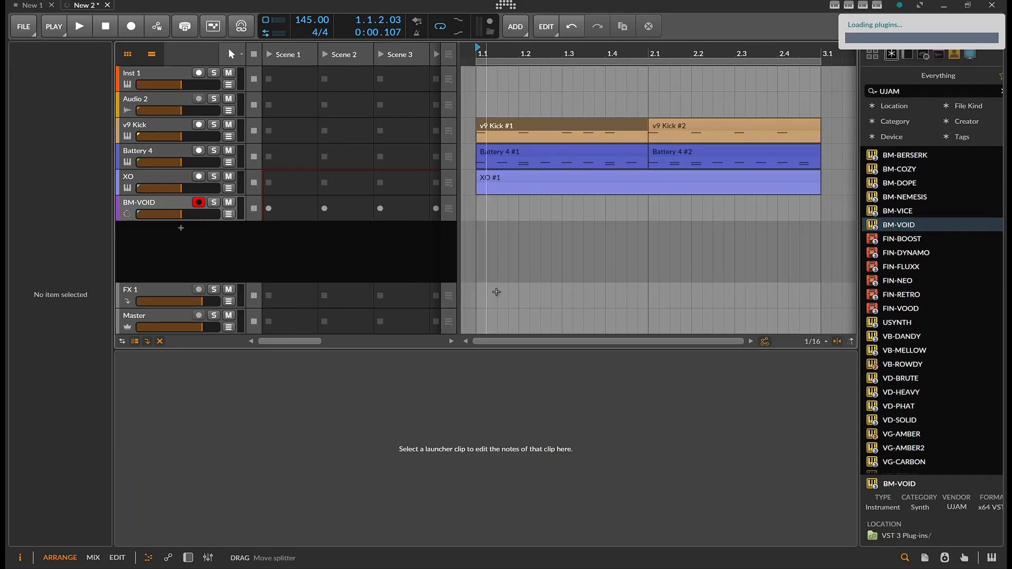
scroll(526, 279, down, 3)
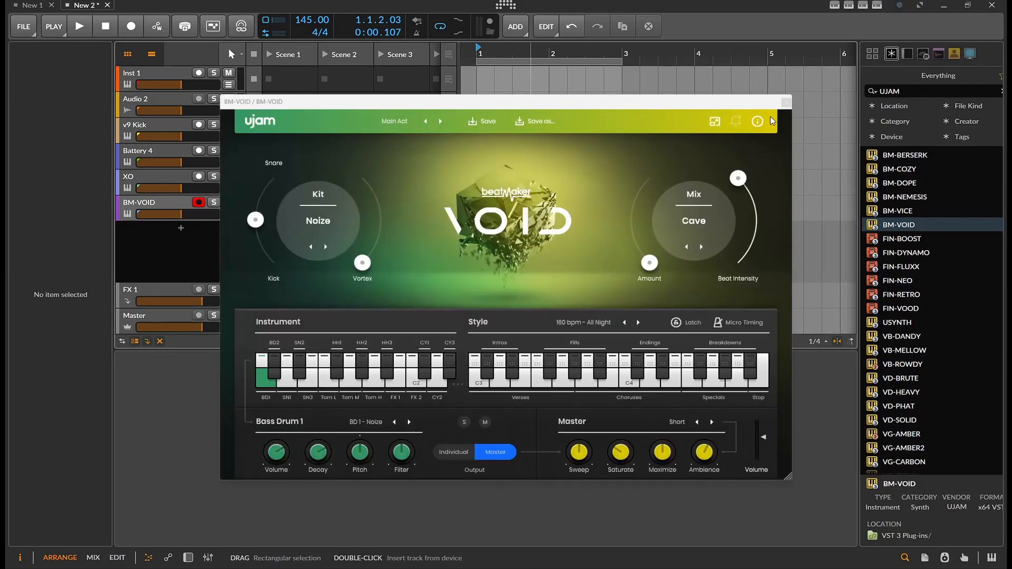
click(787, 103)
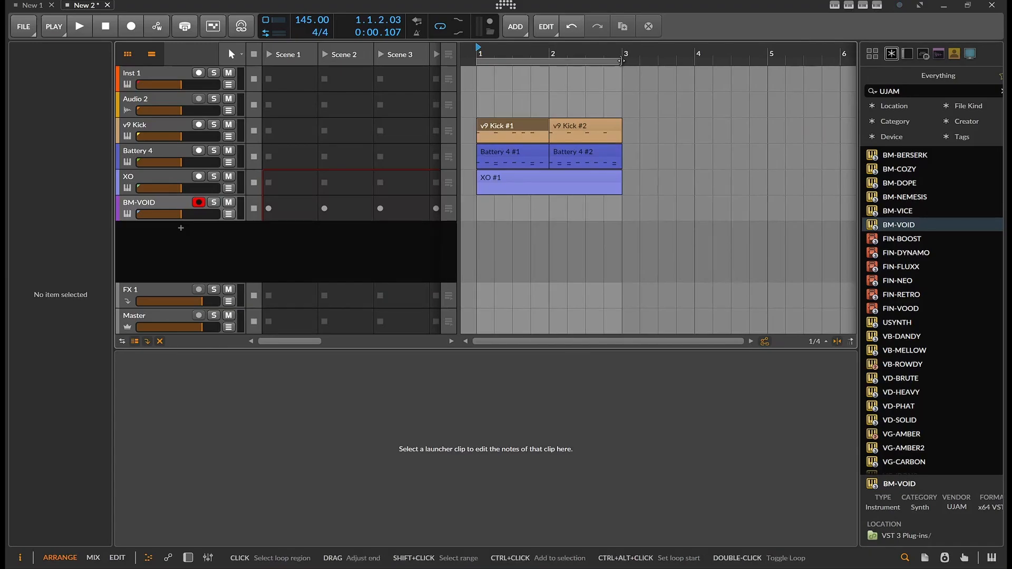
- Extend the loop region to three bars and duplicate the v9 Kick #2 and Battery 4 #2 clips into bar 3
drag(620, 60, 676, 78)
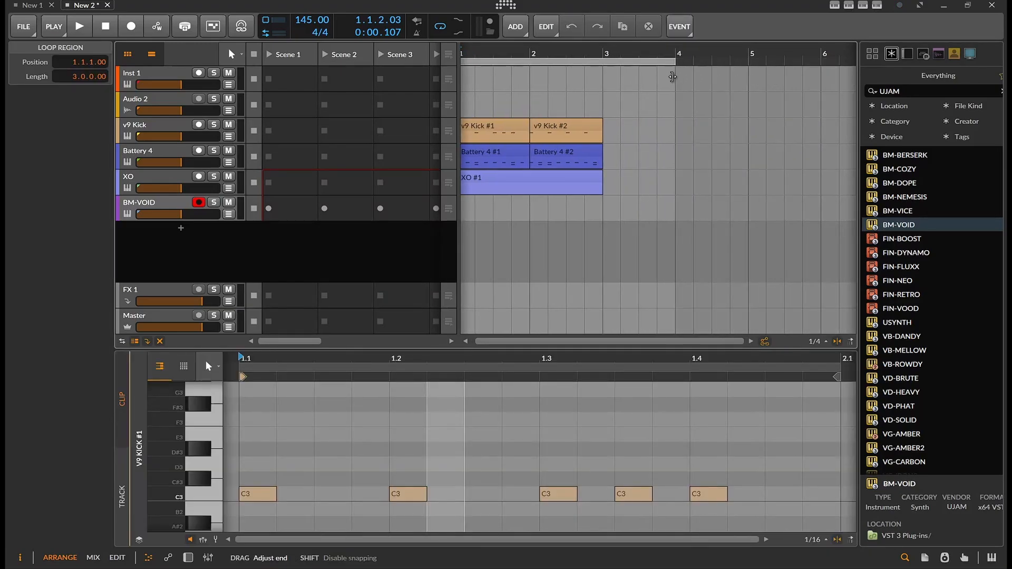
click(579, 141)
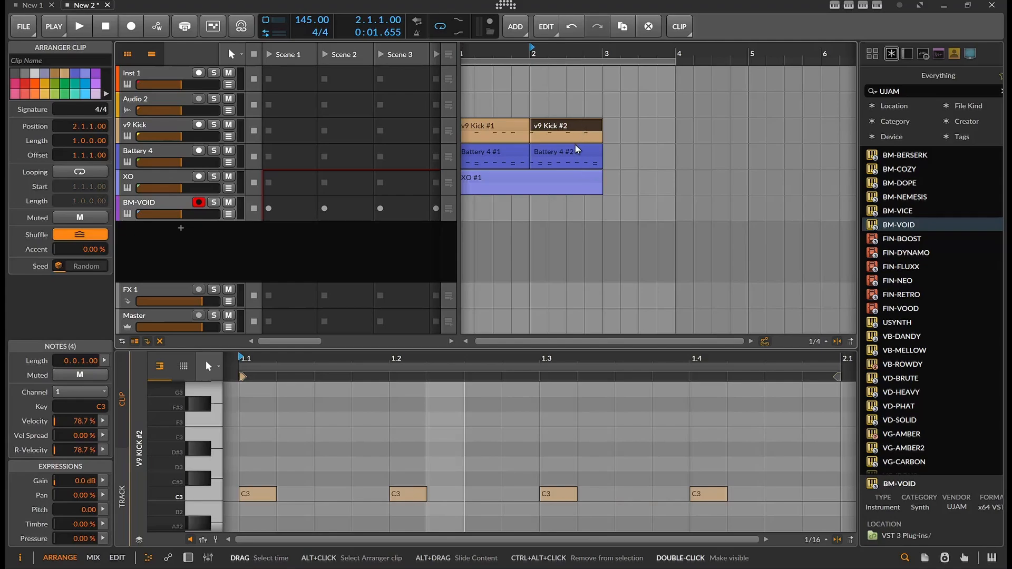
key(ctrl+d)
click(575, 150)
key(ctrl+d)
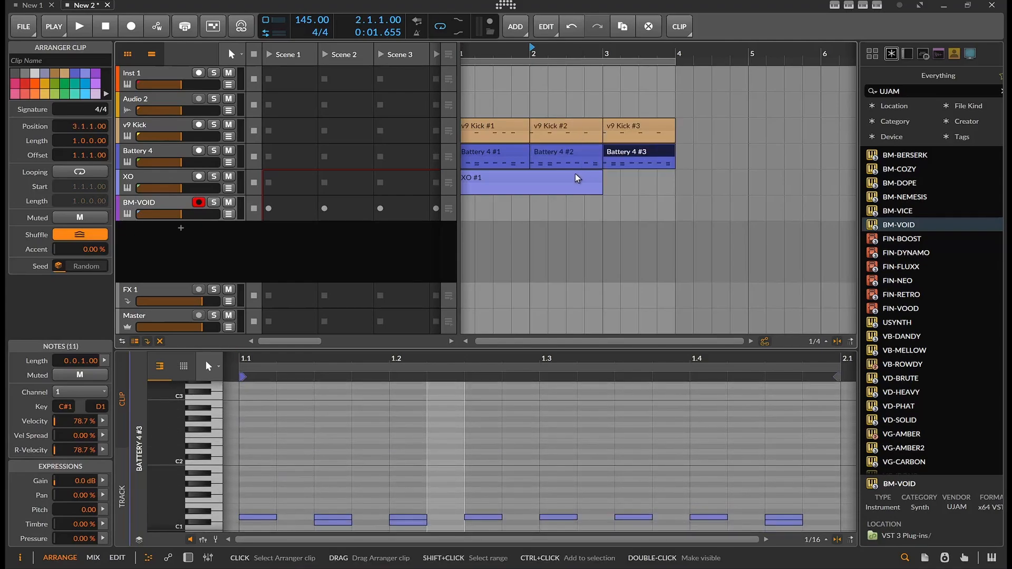
- Duplicate the XO #1 clip to bar 3 and shorten the copy to one bar
click(576, 177)
key(ctrl+d)
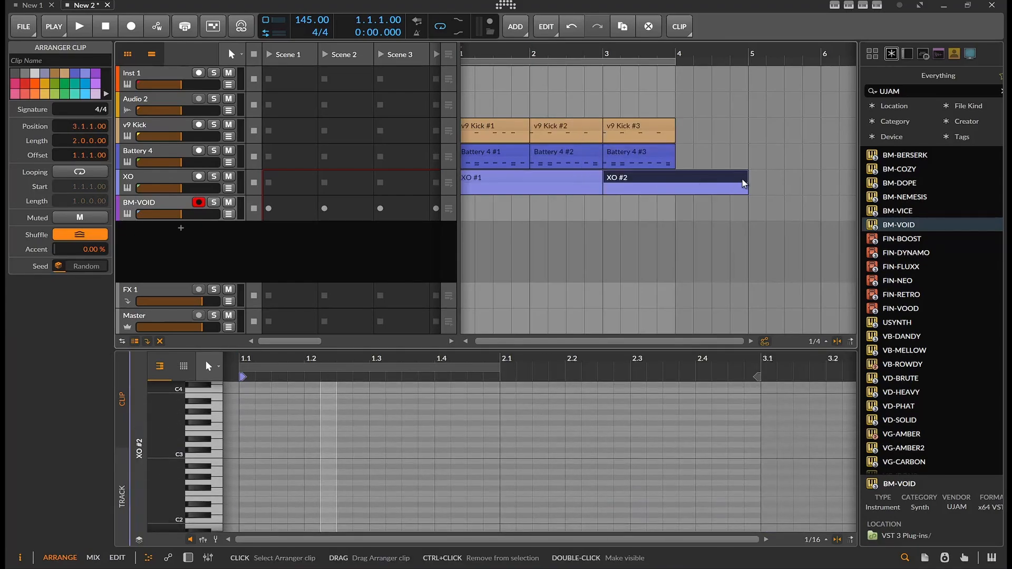
drag(746, 182, 654, 182)
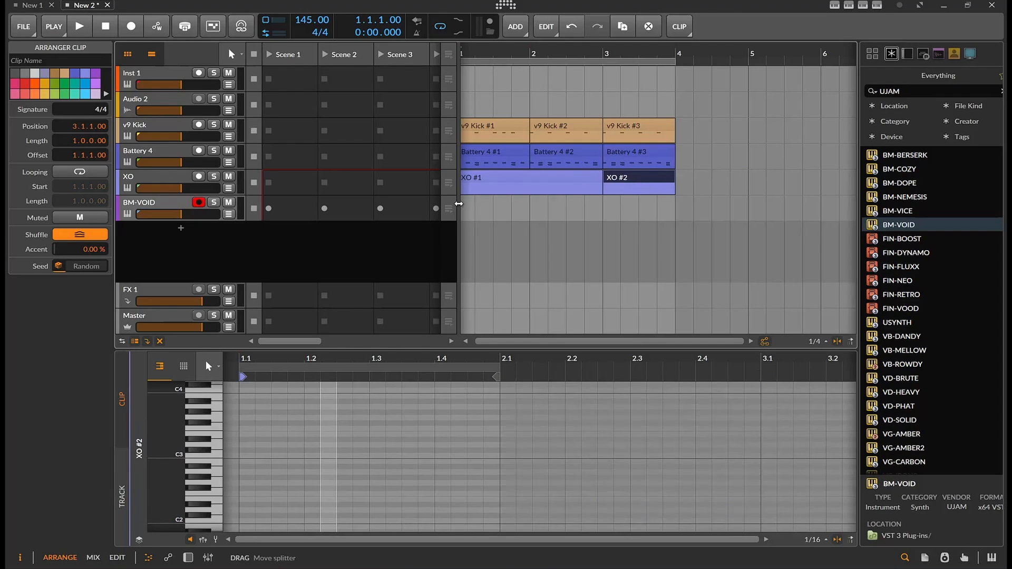
- Open the BM-VOID plug-in window from its track and audition one of the Style keys
click(181, 207)
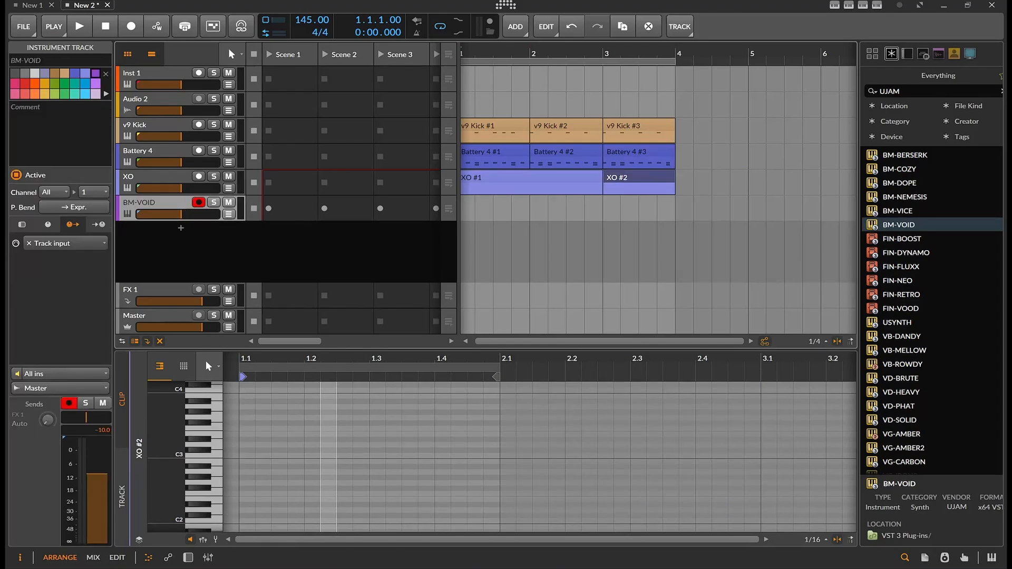
click(188, 558)
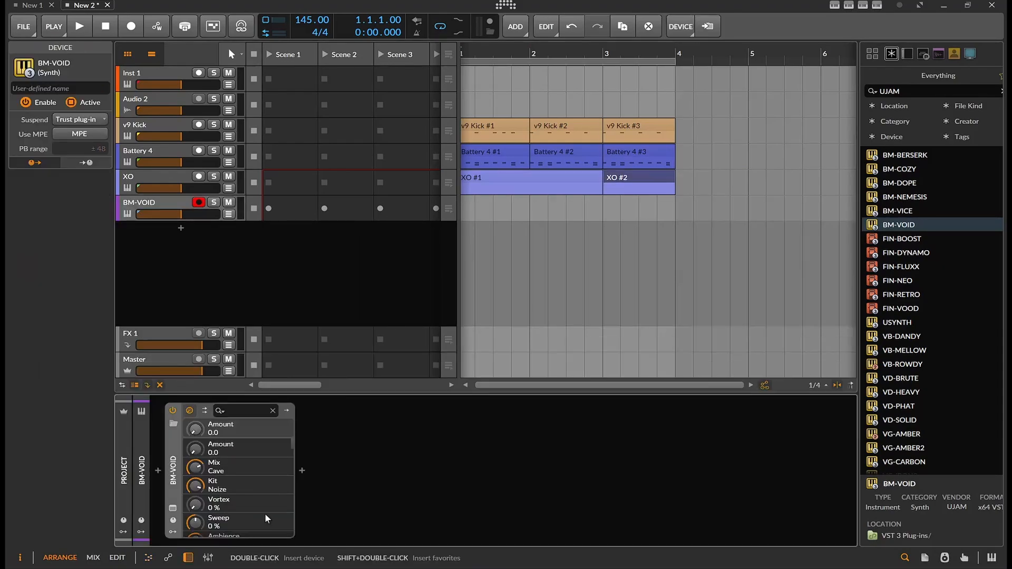
click(172, 508)
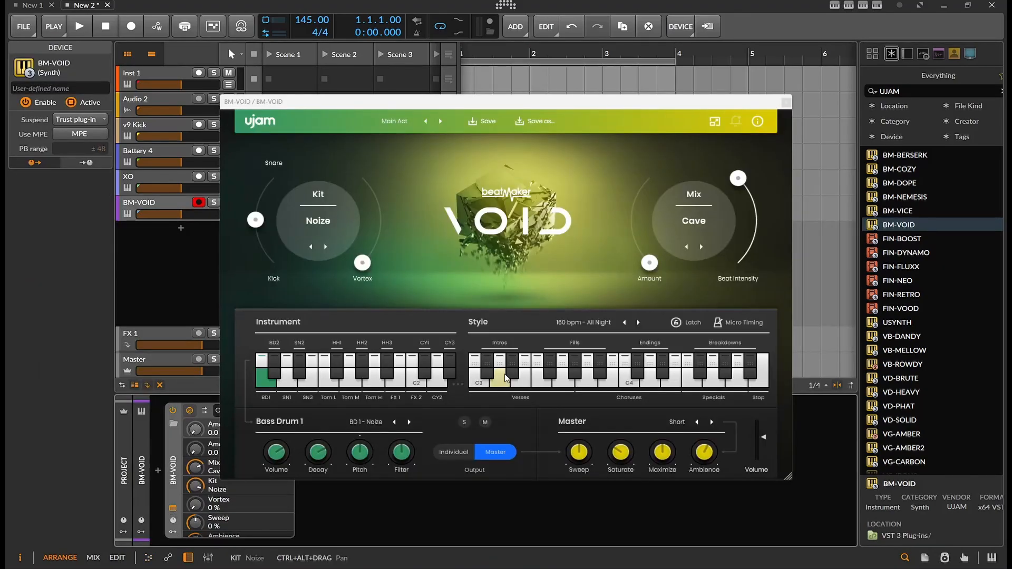
click(576, 374)
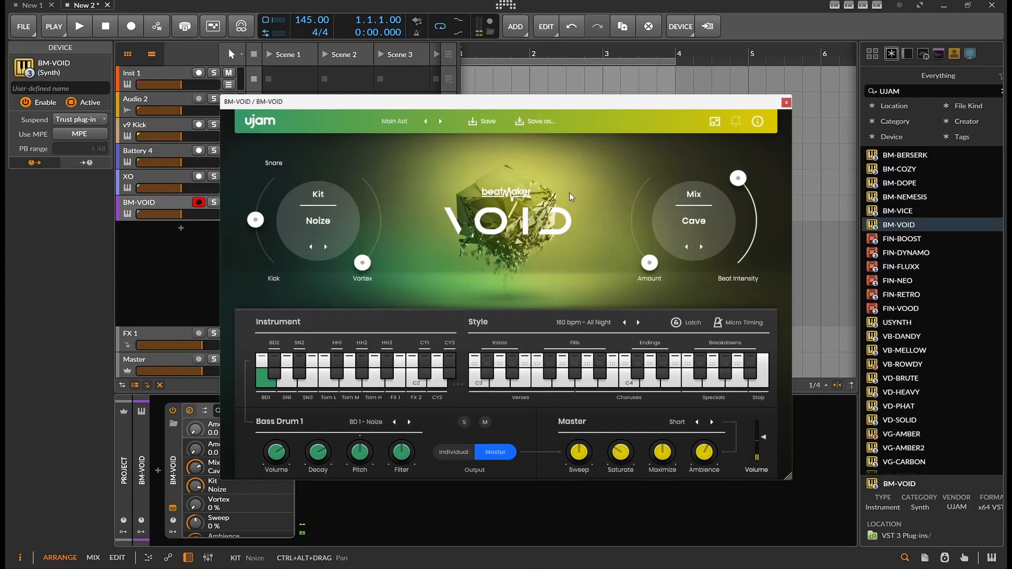
- Place the BM-VOID 160 bpm - All Night fill pattern as a clip at bar 4 on the BM-VOID track and close the plug-in window
drag(565, 104, 353, 117)
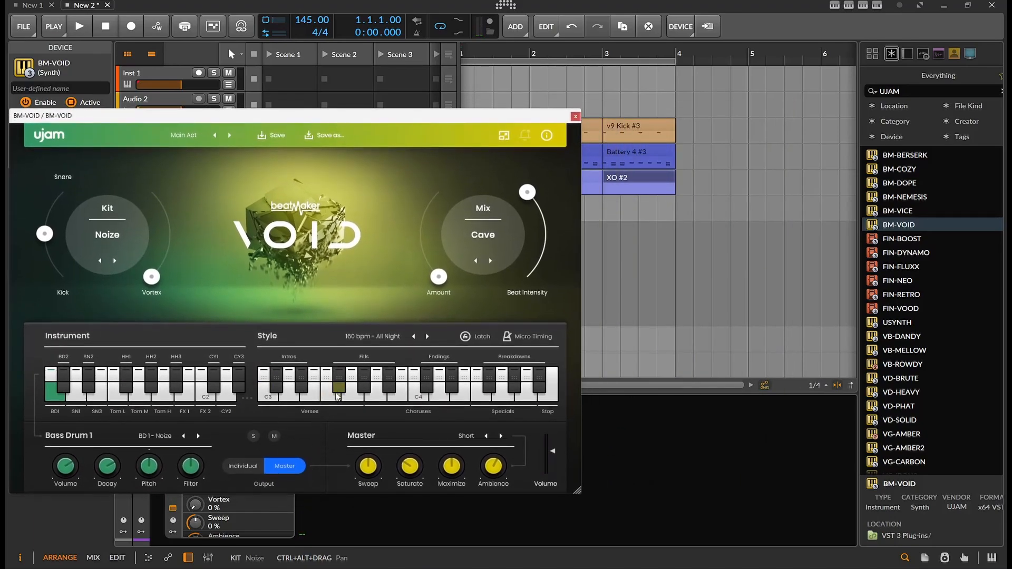
drag(486, 323, 685, 208)
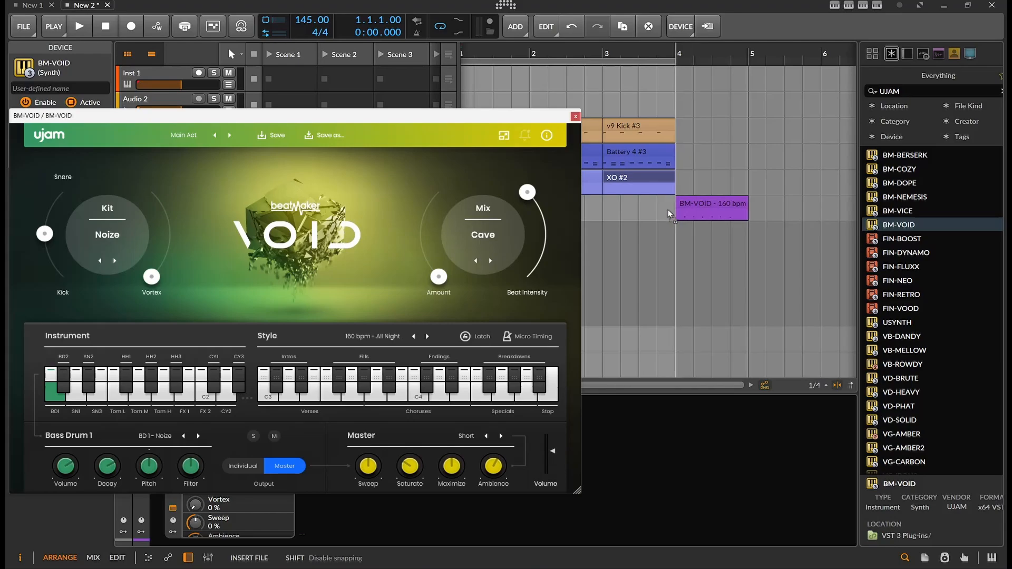
click(575, 117)
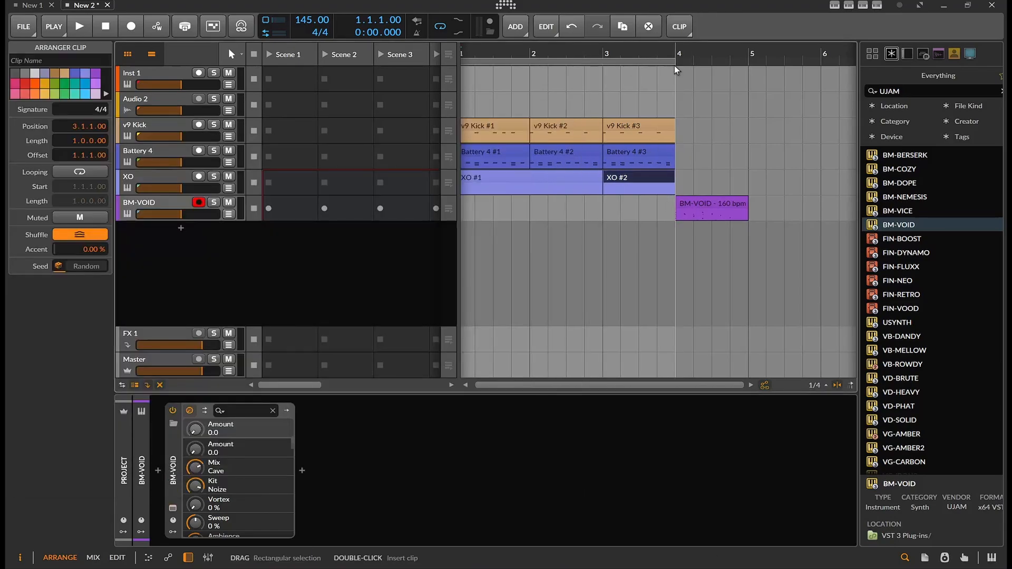
- Extend the loop region to eight bars and move the BM-VOID clip to bar 8
drag(675, 65, 842, 80)
drag(505, 208, 804, 205)
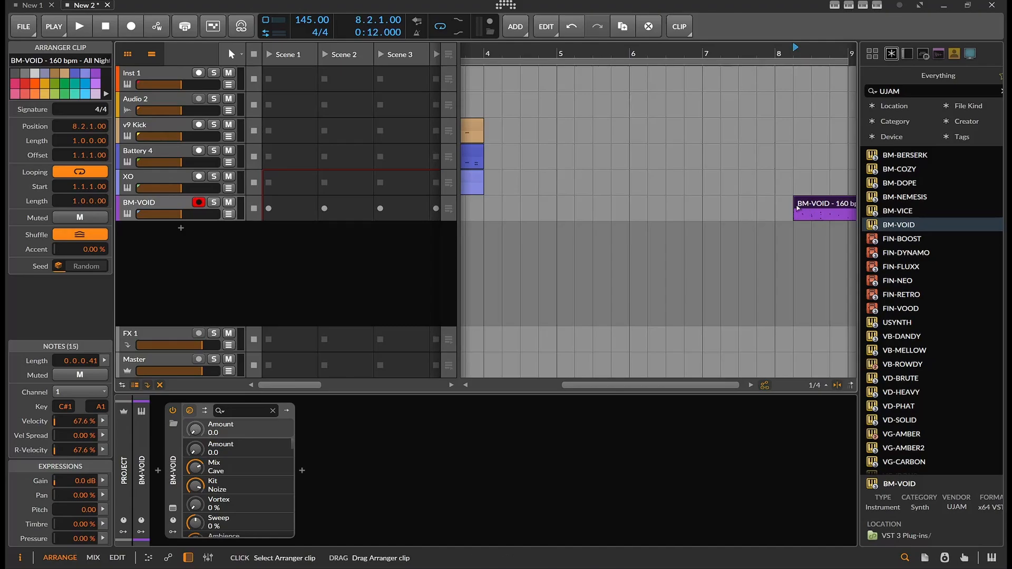
drag(605, 384, 549, 383)
drag(598, 223, 568, 125)
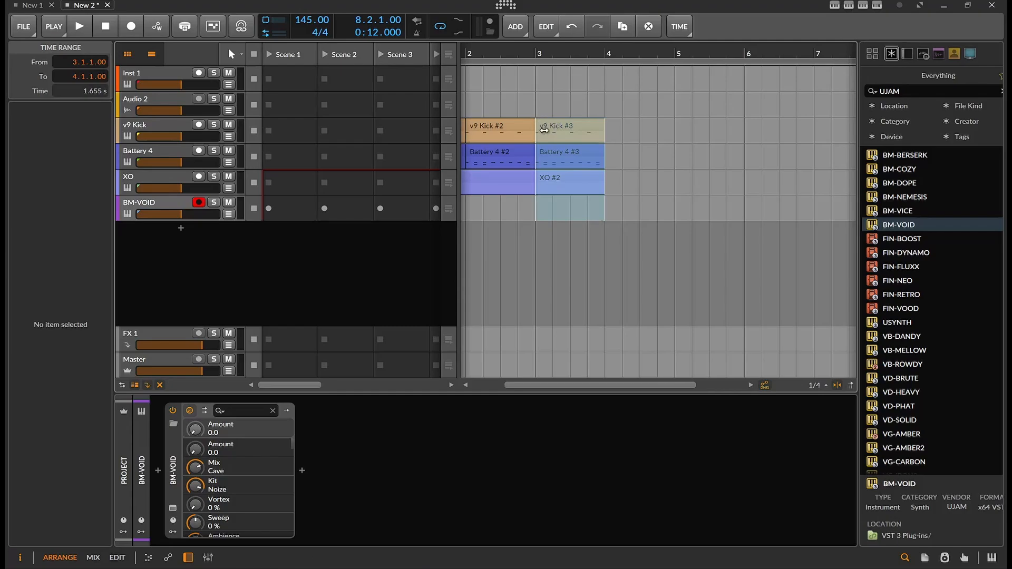
mouse_move(570, 211)
mouse_down()
mouse_move(536, 108)
mouse_move(565, 141)
mouse_up()
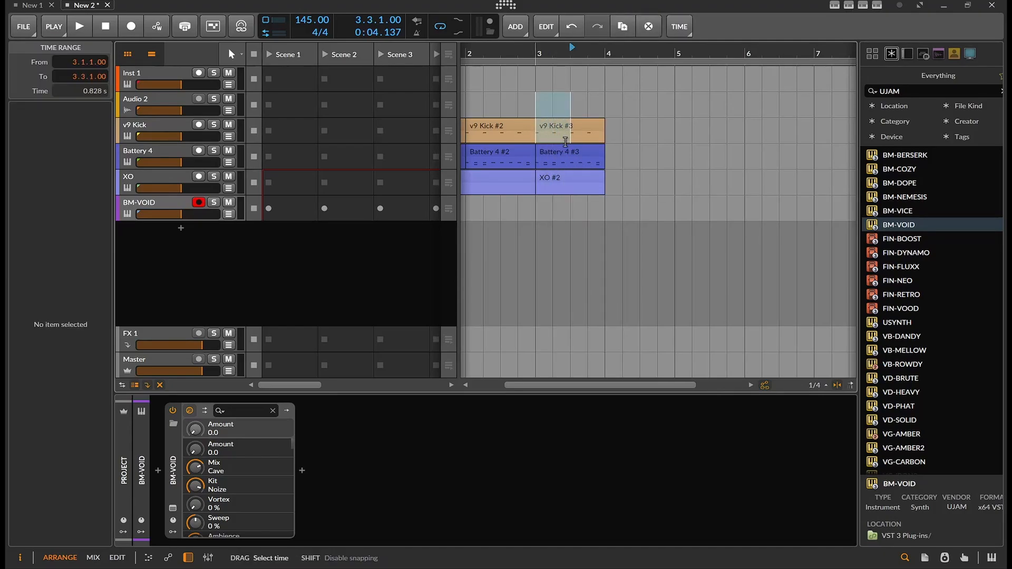
drag(542, 100, 539, 100)
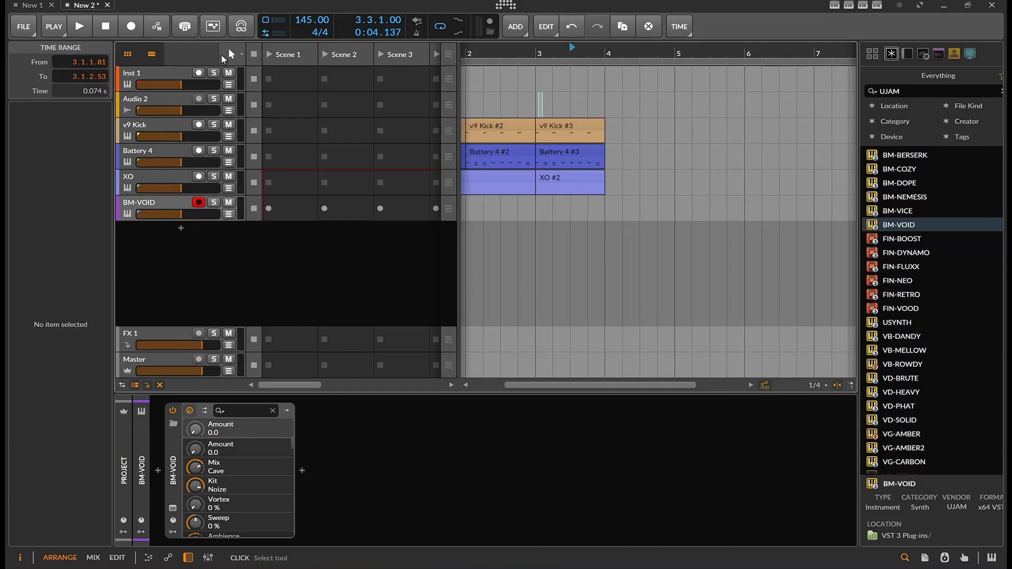
click(232, 54)
click(327, 78)
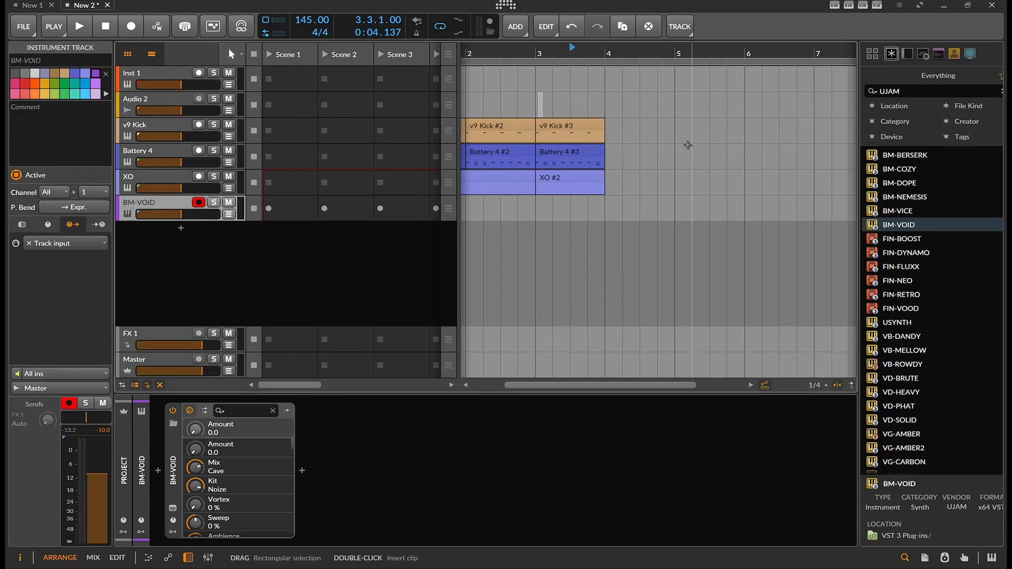
drag(620, 176, 582, 132)
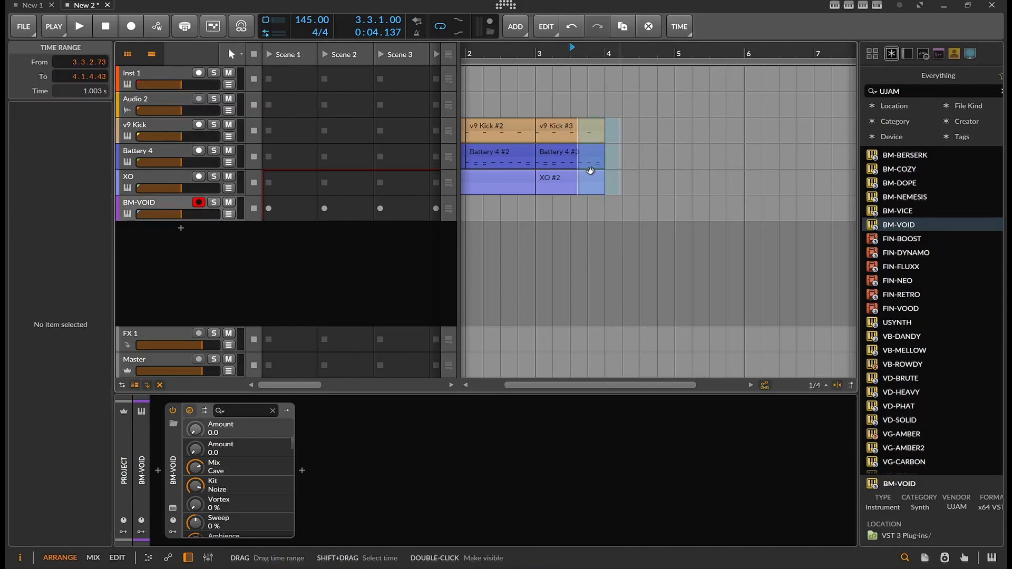
click(575, 212)
- Duplicate the bar 3 clips of v9 Kick, Battery 4 and XO repeatedly to fill bars 4 through 8
drag(568, 206, 552, 128)
key(ctrl+d)
key(ctrl+d)
key(ctrl+d)
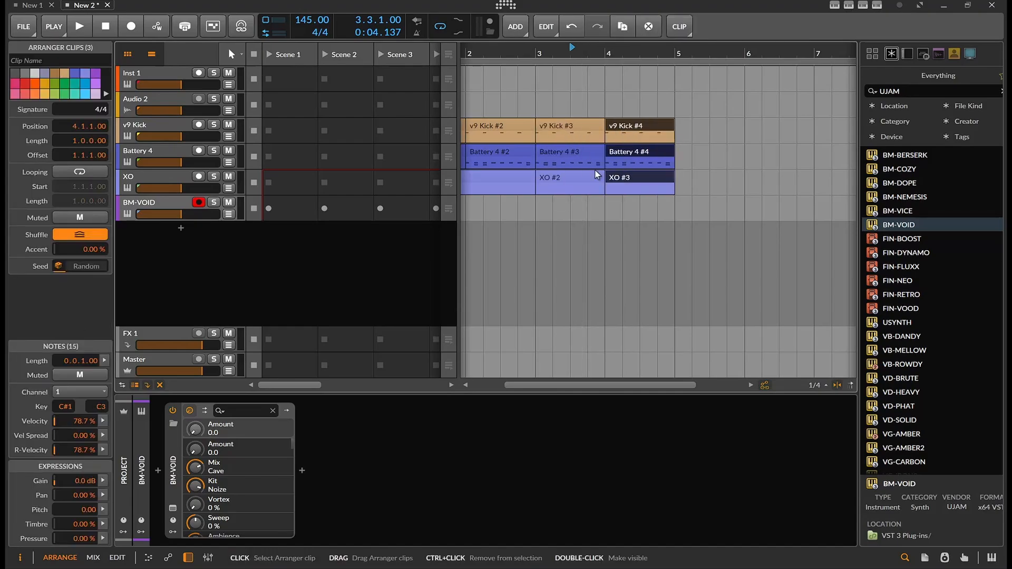
key(ctrl+d)
key(ctrl+d)
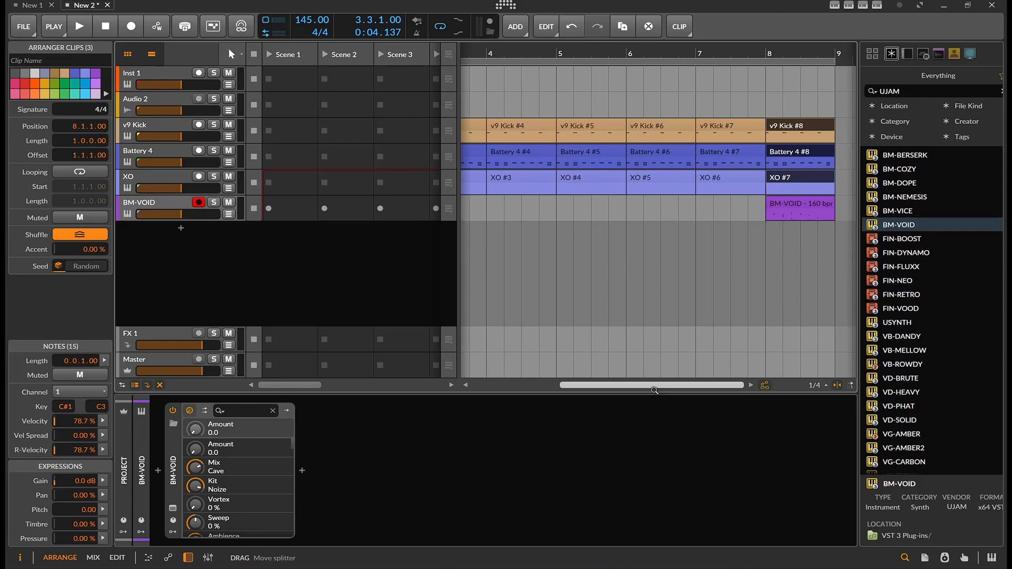
- Add C3 sixteenth notes at 1.1.3, 1.2.3, 1.3.3 and 1.4.3 in the v9 Kick #4 clip
drag(651, 385, 561, 385)
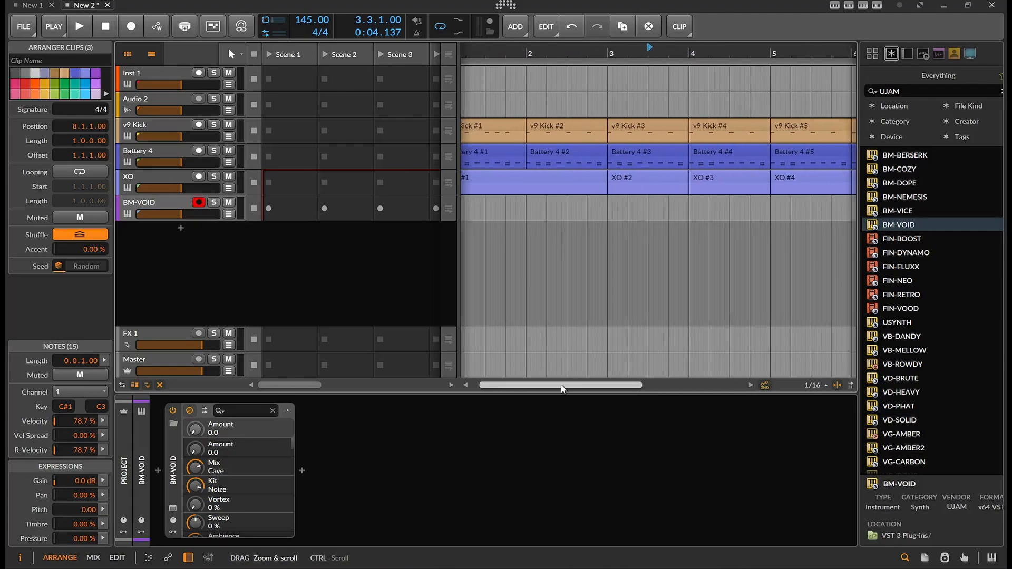
double_click(716, 124)
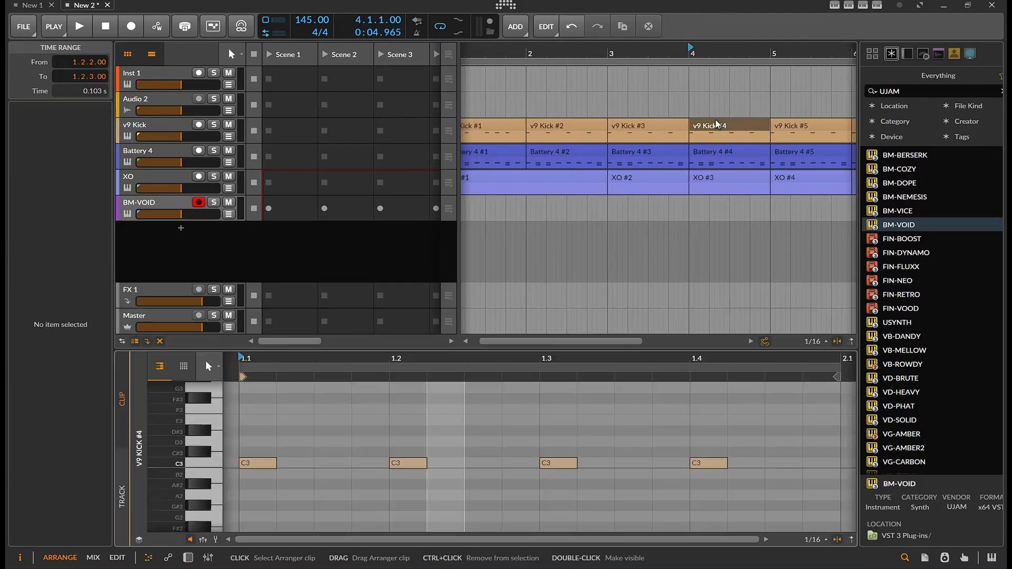
double_click(328, 462)
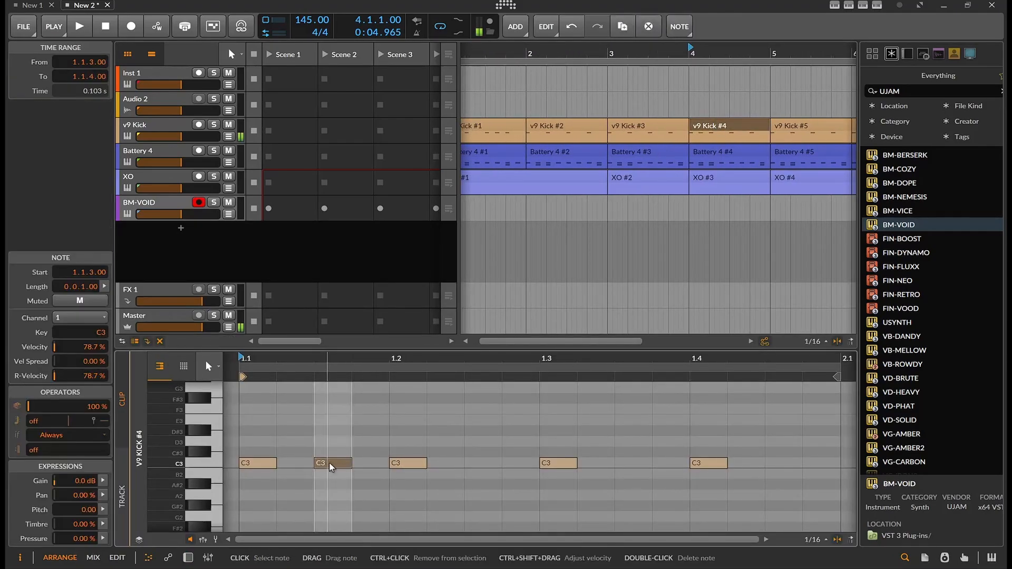
double_click(632, 463)
double_click(480, 462)
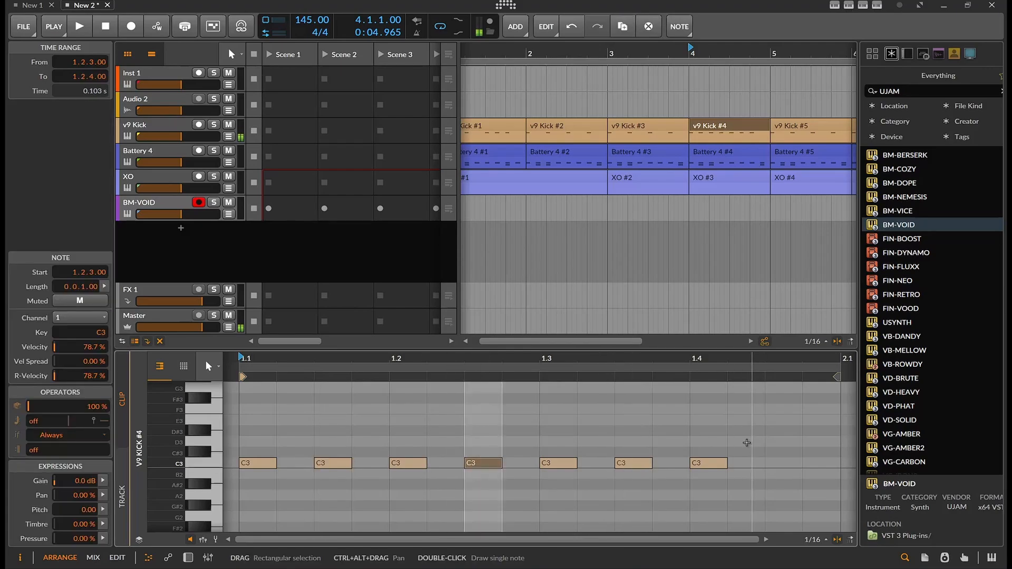
double_click(784, 463)
- Play the arrangement from bar 1 with all eight bars in view
key(space)
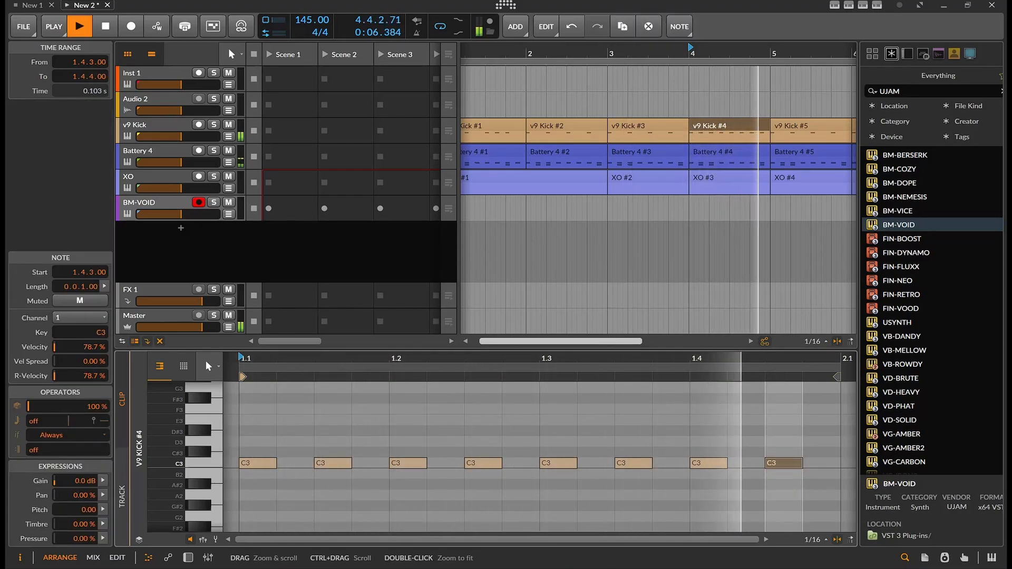
drag(641, 343, 591, 342)
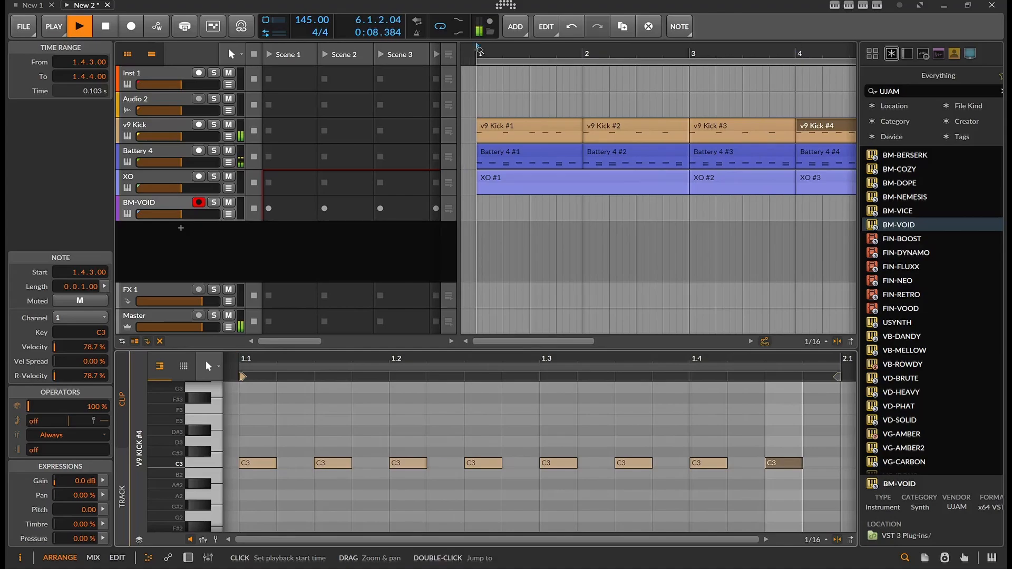
scroll(546, 147, down, 4)
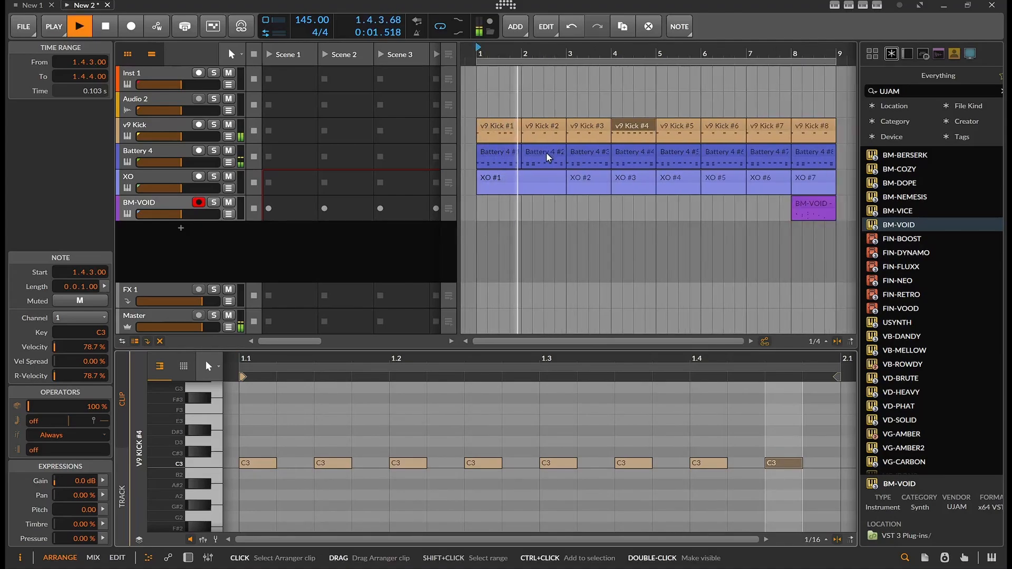
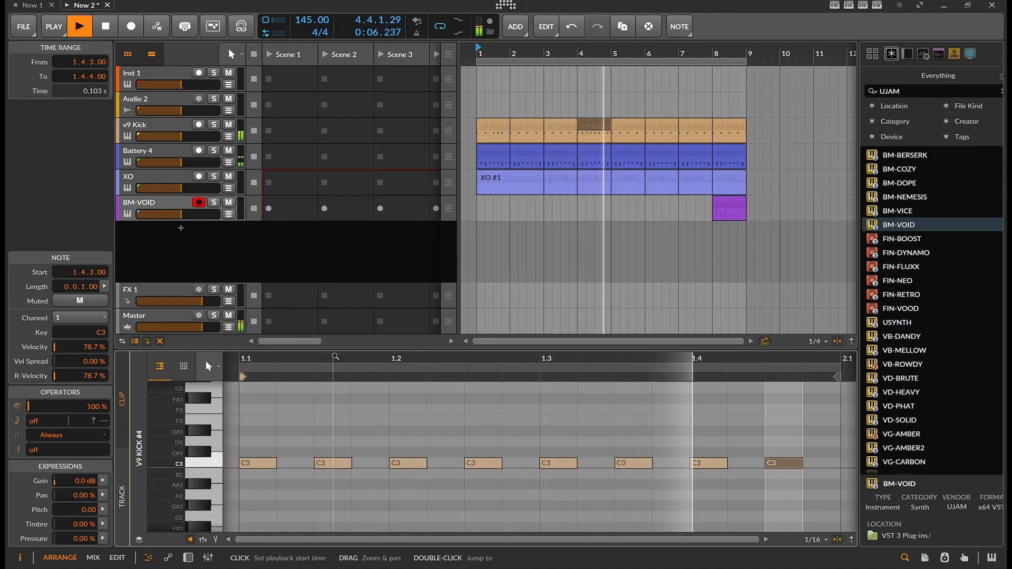
- Open the Battery 4 #4 clip in the note editor at its C#1 and D1 notes and stop playback
click(161, 176)
click(151, 150)
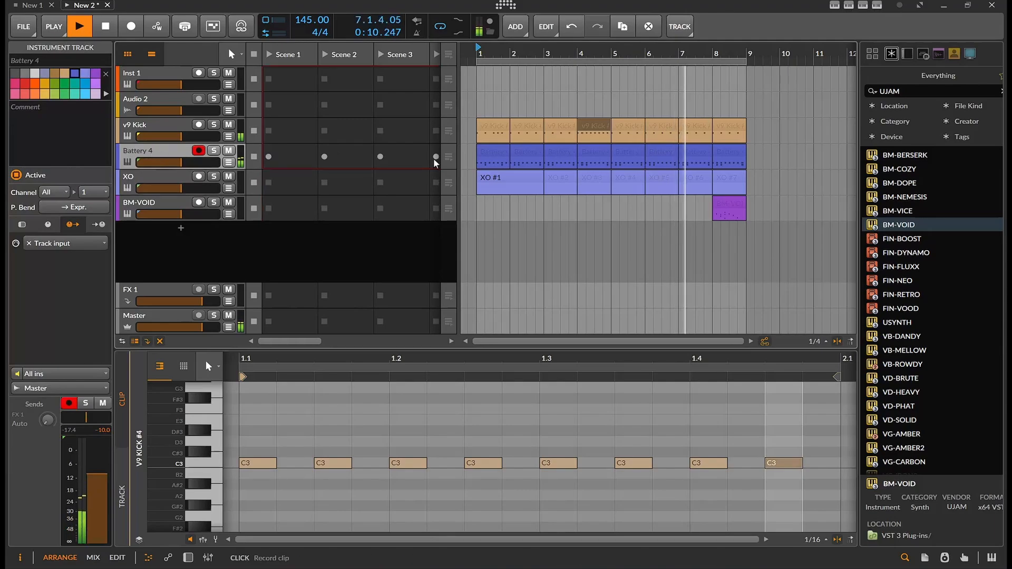
click(594, 156)
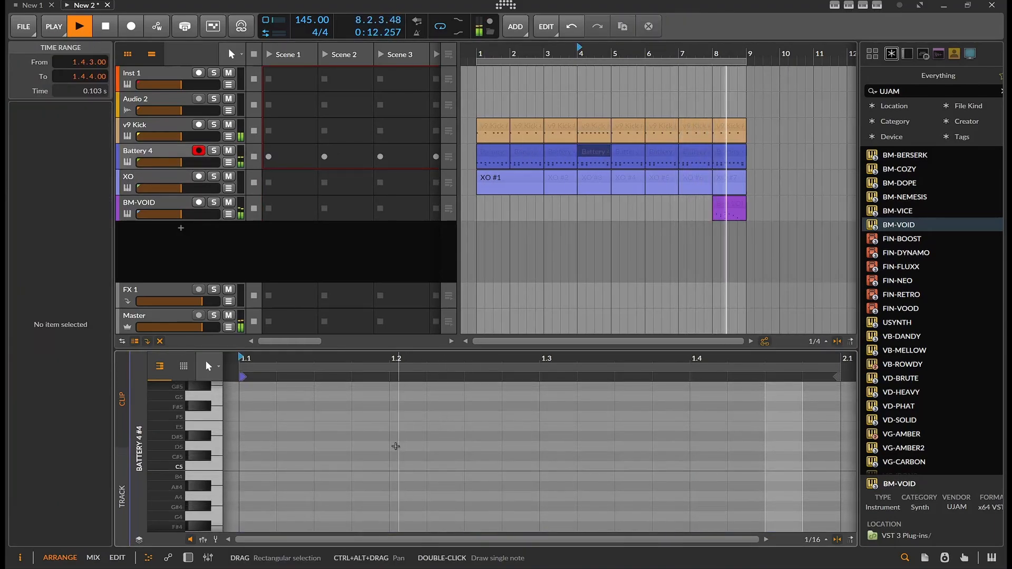
click(589, 154)
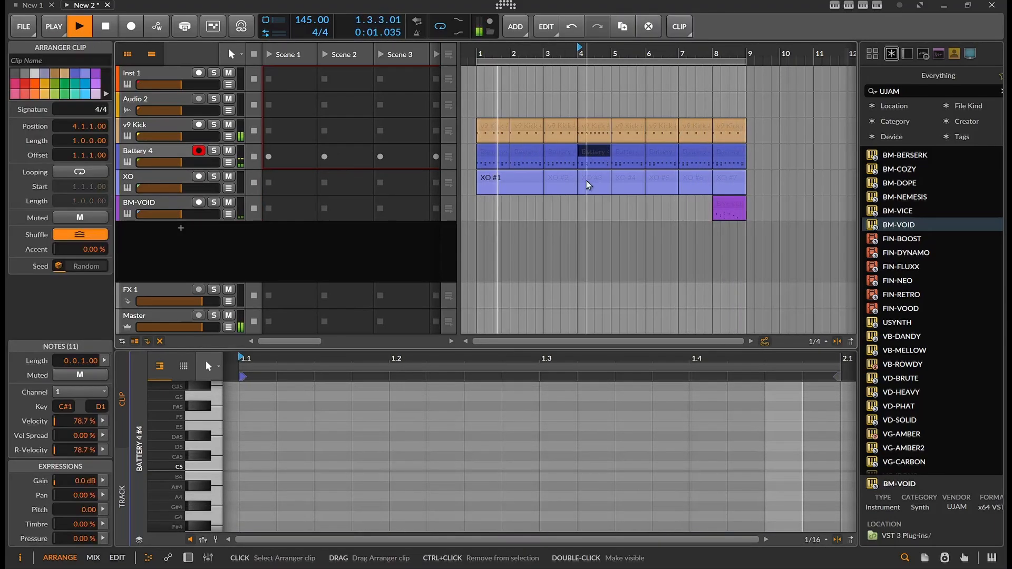
scroll(484, 425, down, 5)
scroll(483, 424, down, 2)
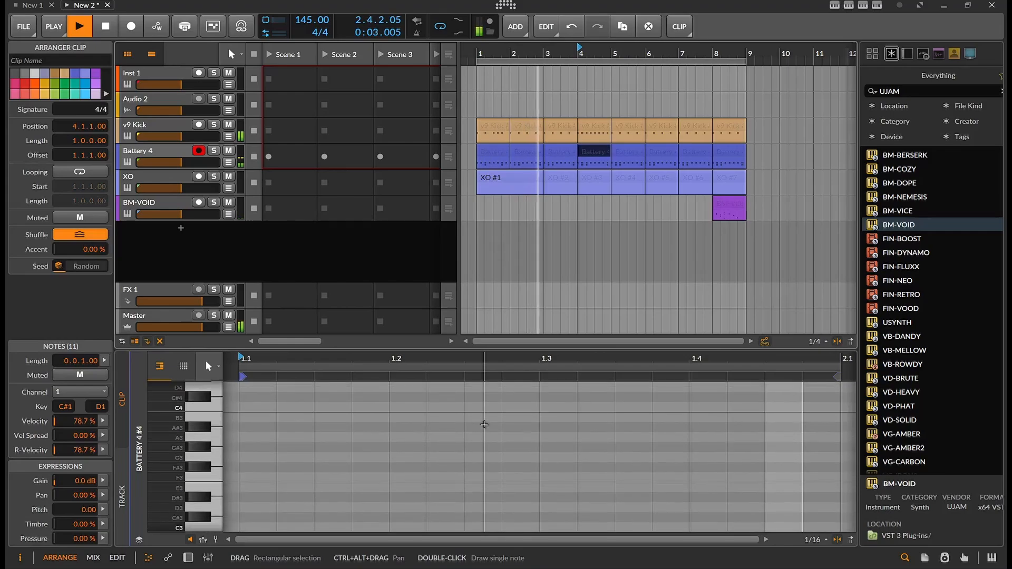
scroll(582, 298, right, 1)
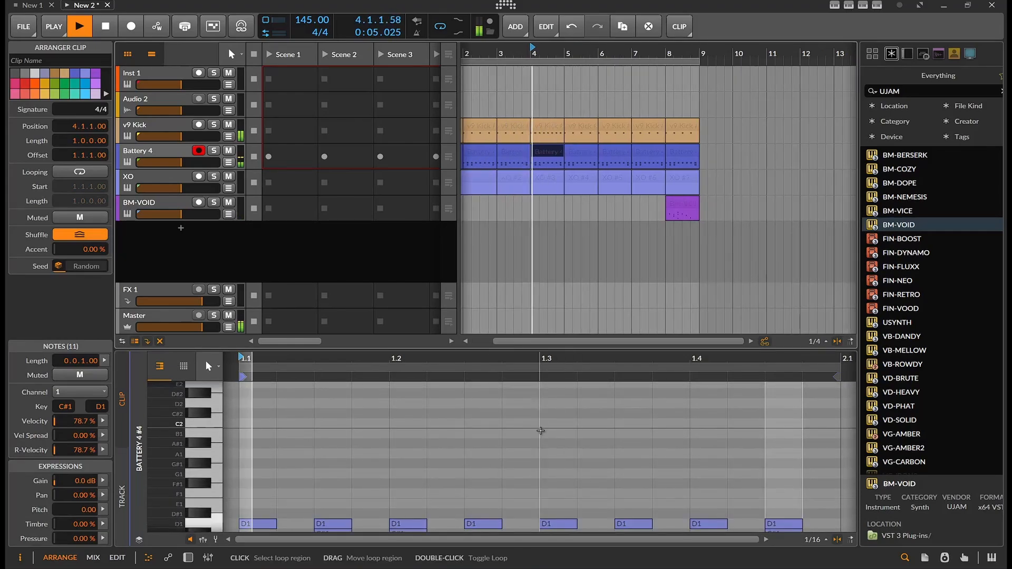
scroll(540, 428, down, 2)
key(space)
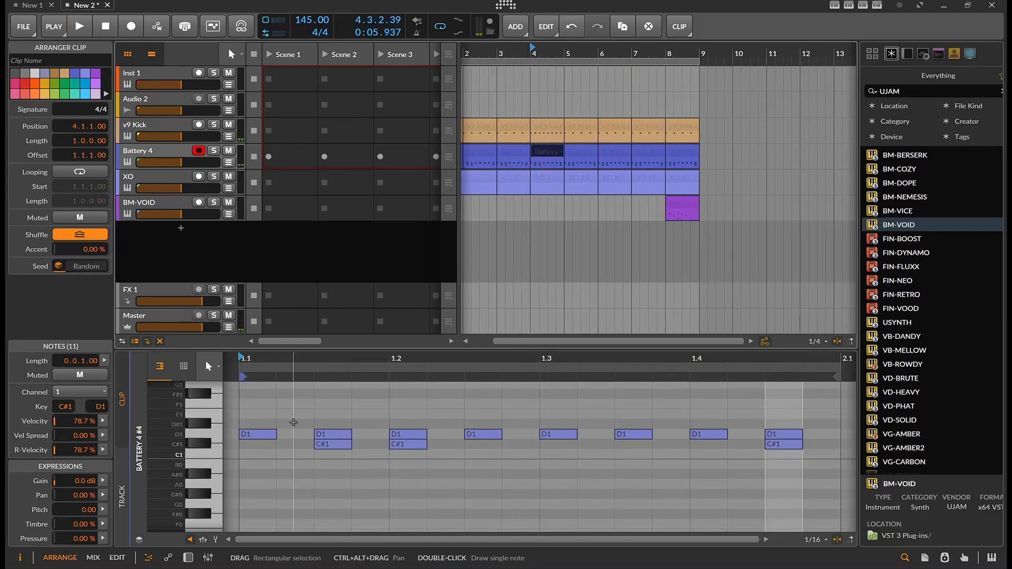
- Add D#1 sixteenth notes on the second and fourth sixteenth of every beat in Battery 4 #4 and play from bar 4
double_click(295, 424)
double_click(368, 424)
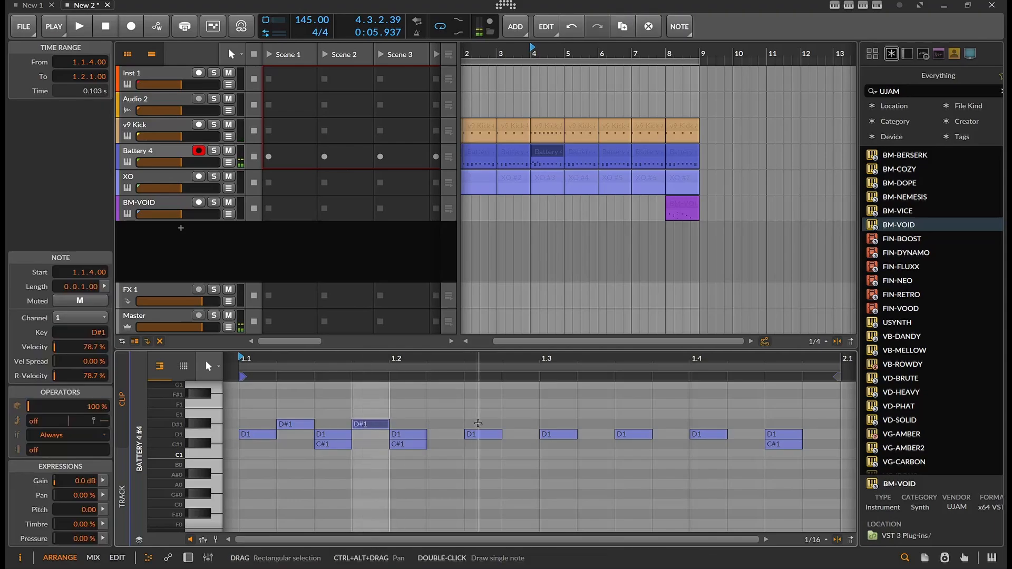
double_click(451, 424)
double_click(522, 424)
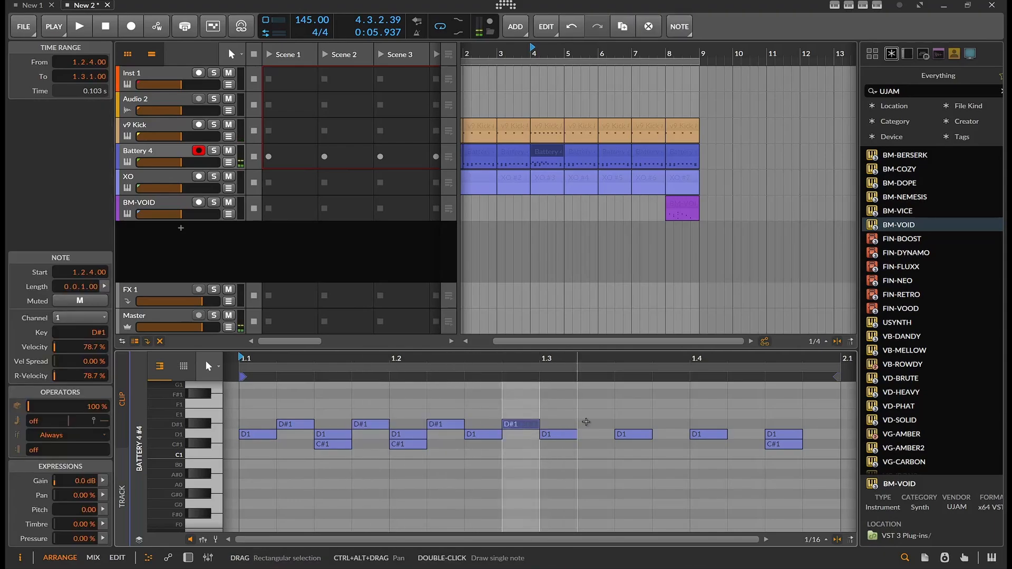
double_click(591, 423)
double_click(668, 424)
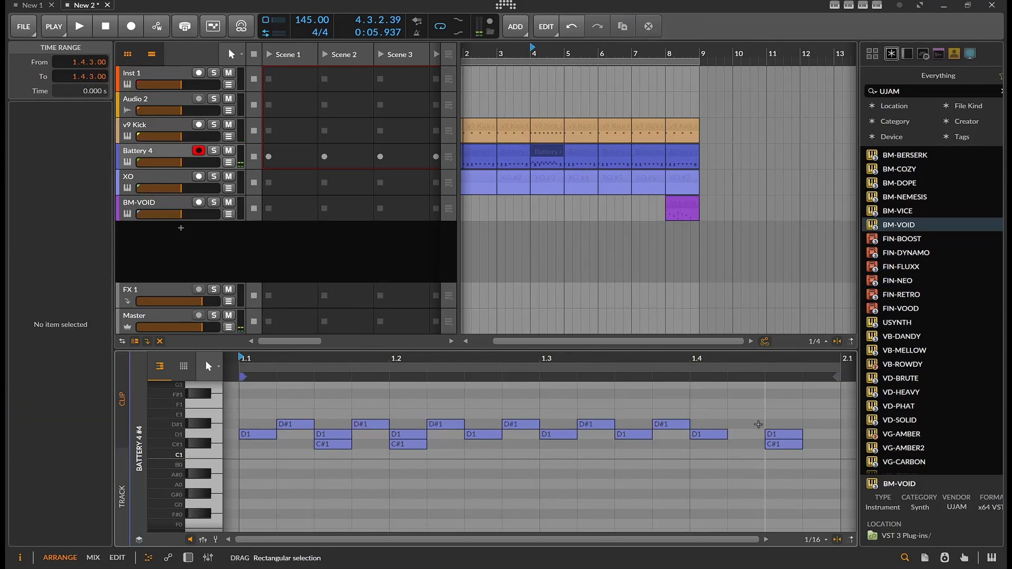
double_click(744, 424)
double_click(810, 423)
key(space)
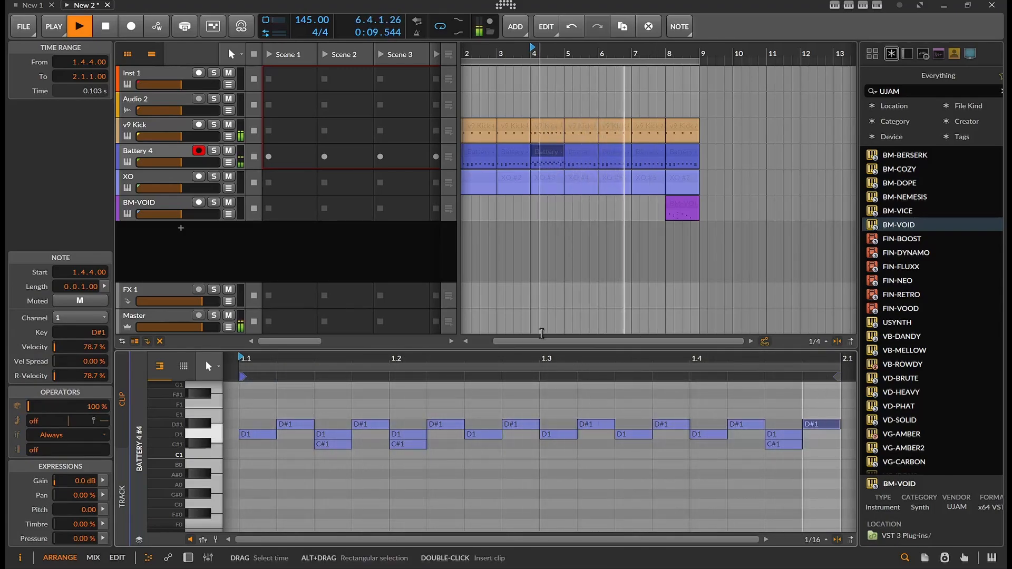
drag(543, 341, 511, 342)
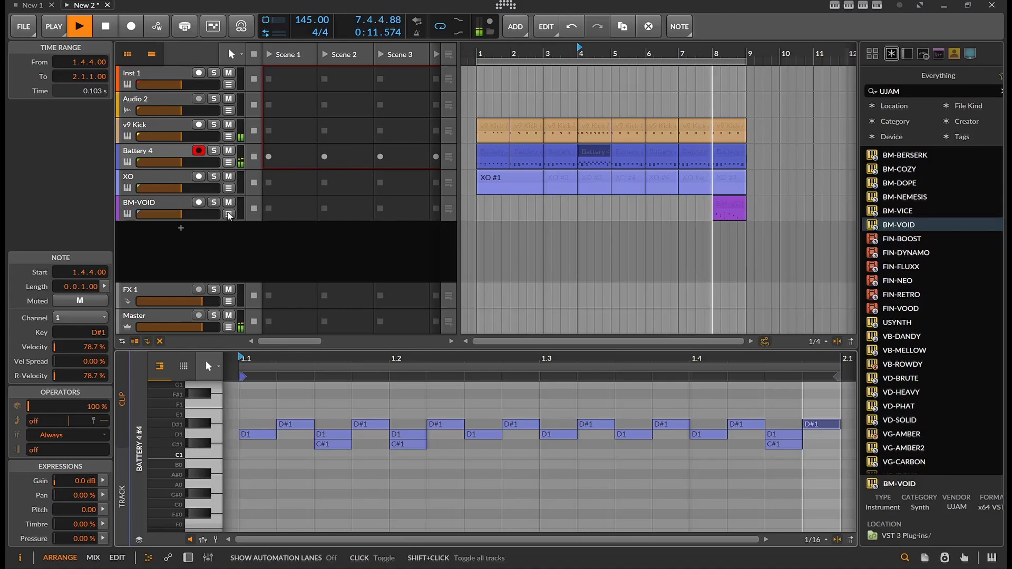
- Show the XO track's device while playing from bar 4, and switch to the Battery 4 track's device
click(160, 175)
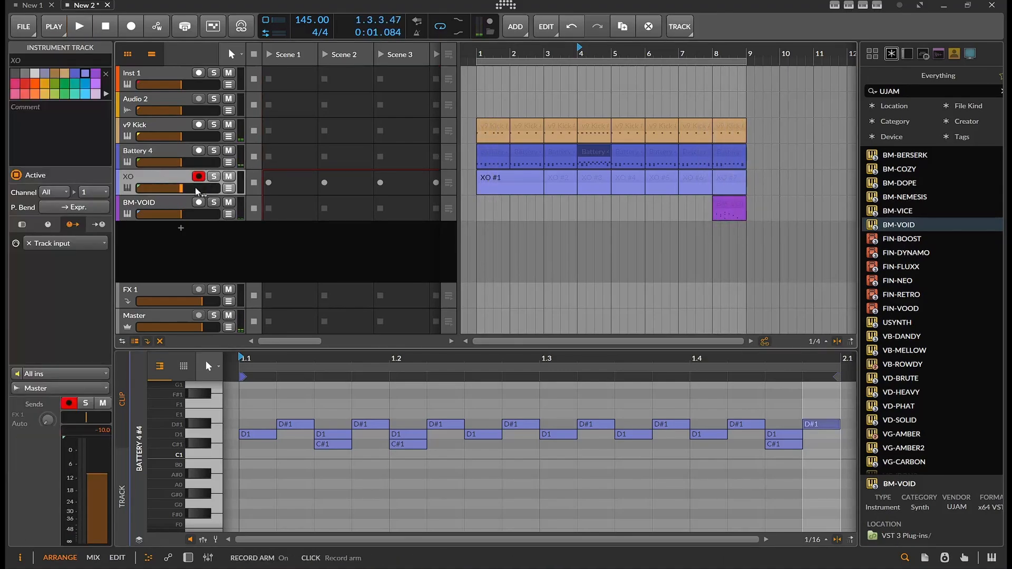
key(space)
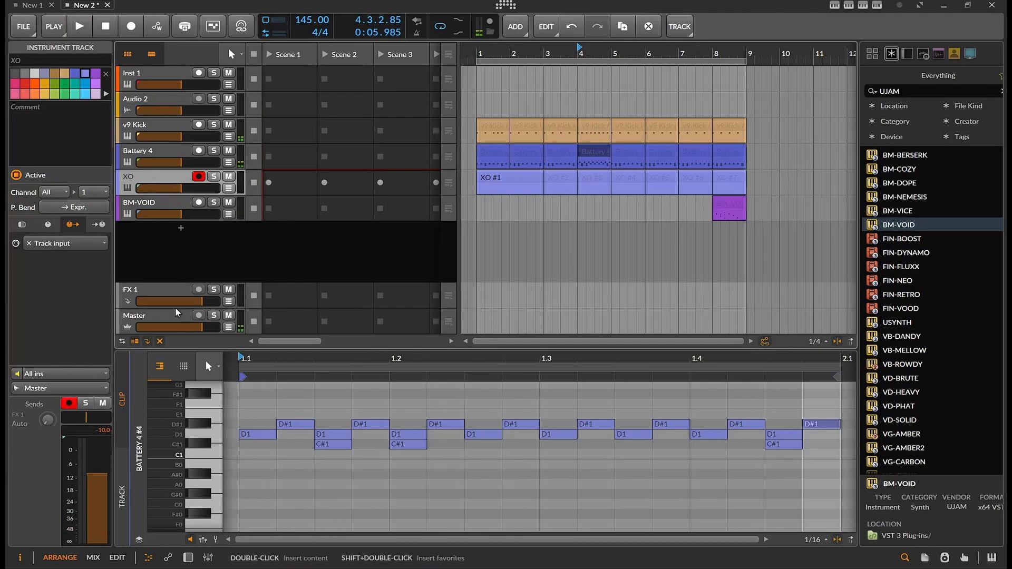
click(188, 558)
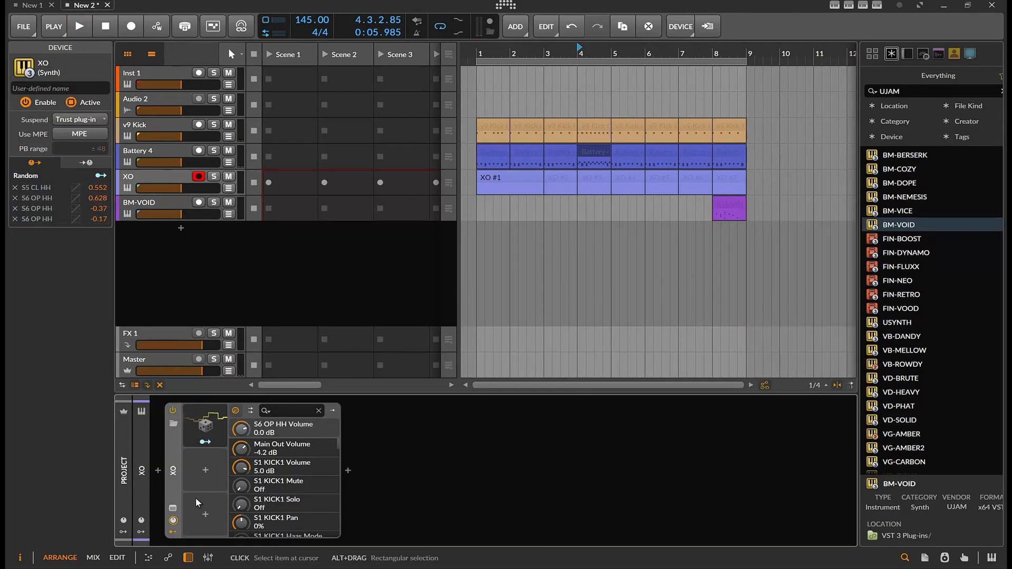
key(space)
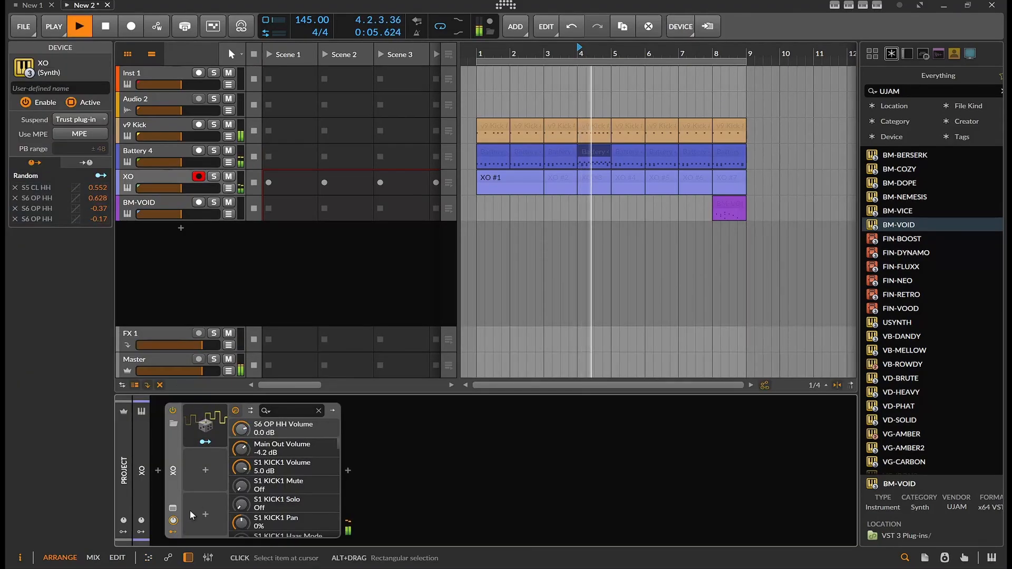
click(168, 153)
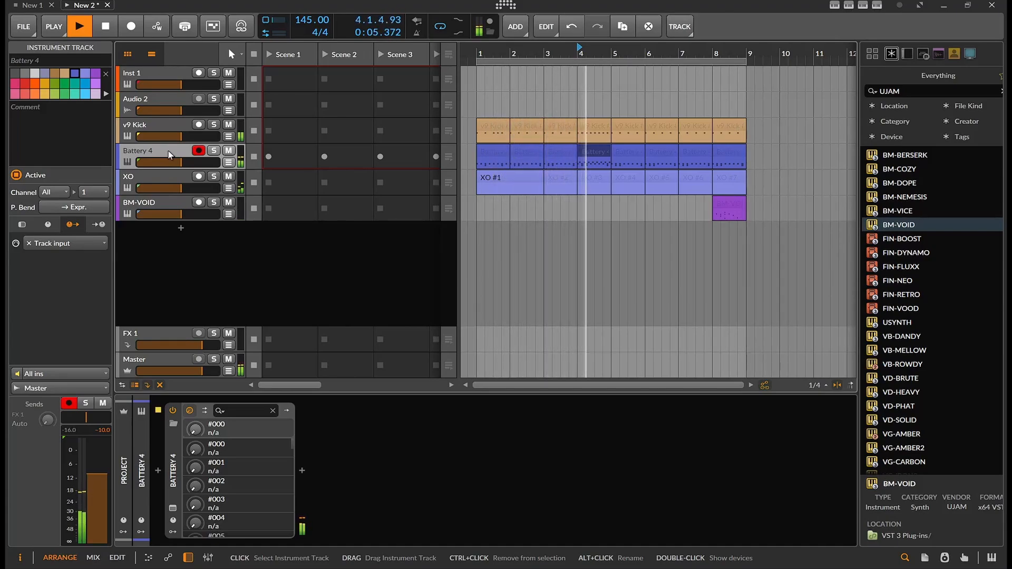
- Stop playback and move all the D#1 notes in the Battery 4 #4 clip up to F#1
key(space)
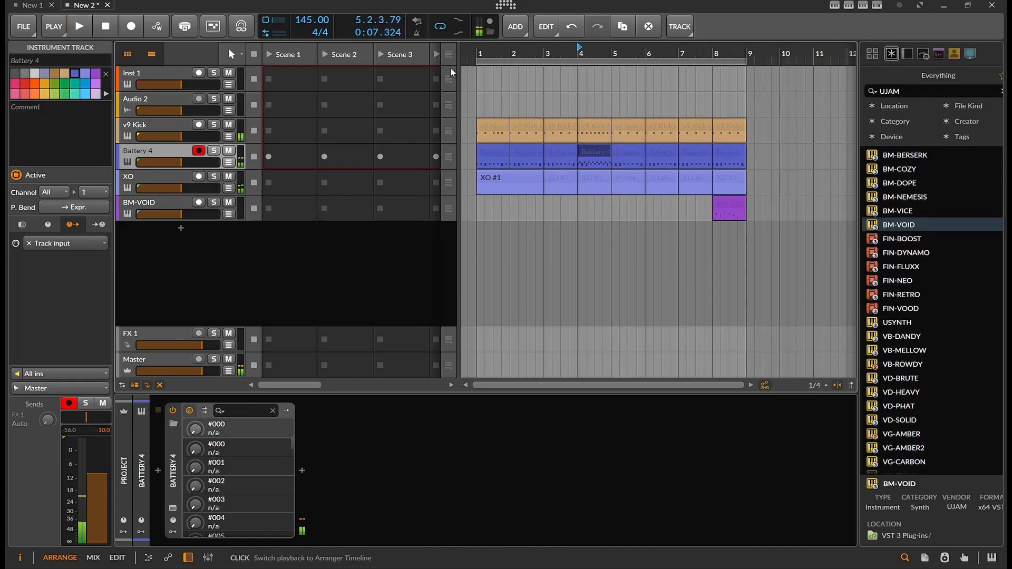
click(593, 151)
double_click(593, 150)
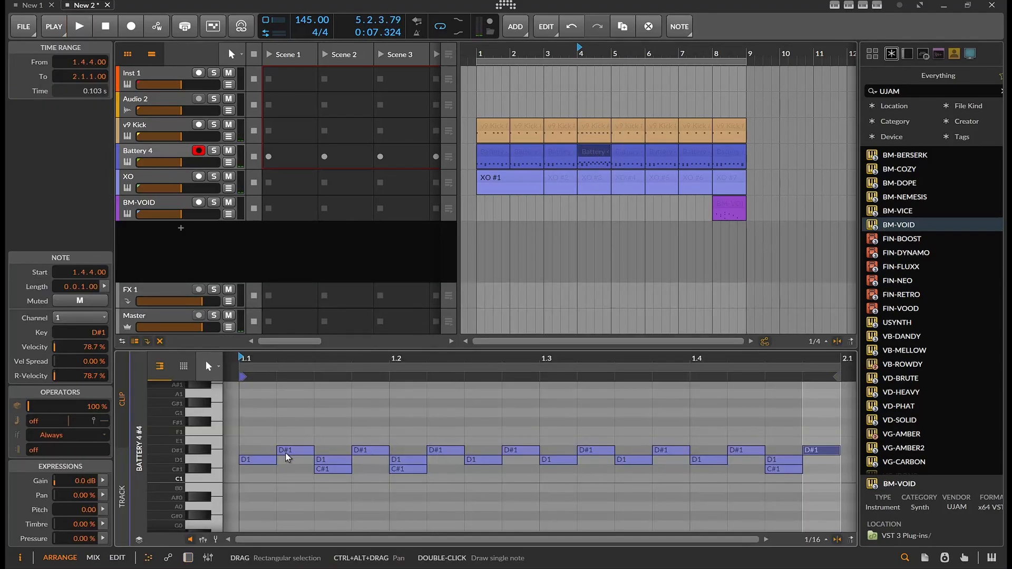
drag(291, 450, 294, 428)
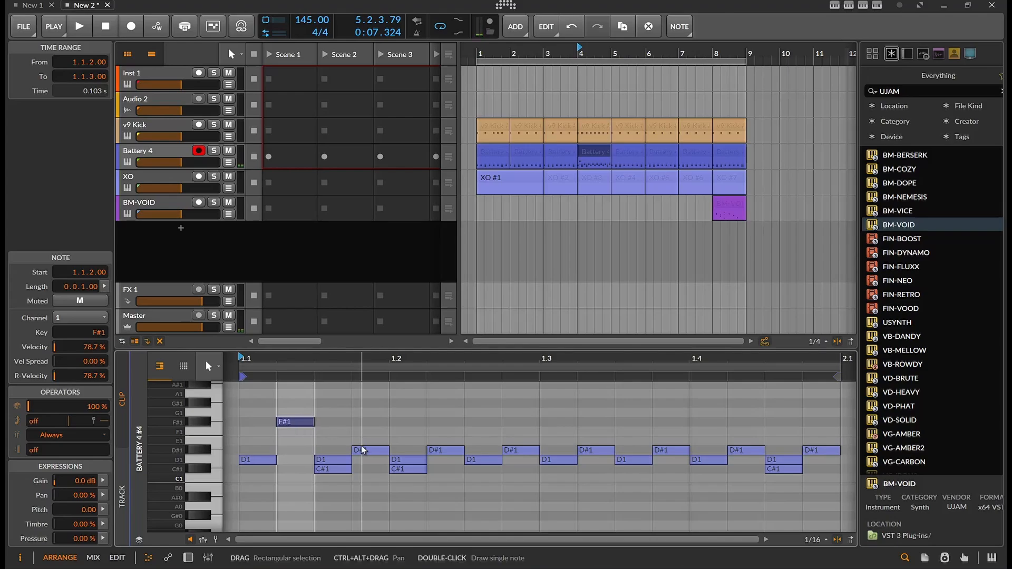
drag(364, 450, 368, 422)
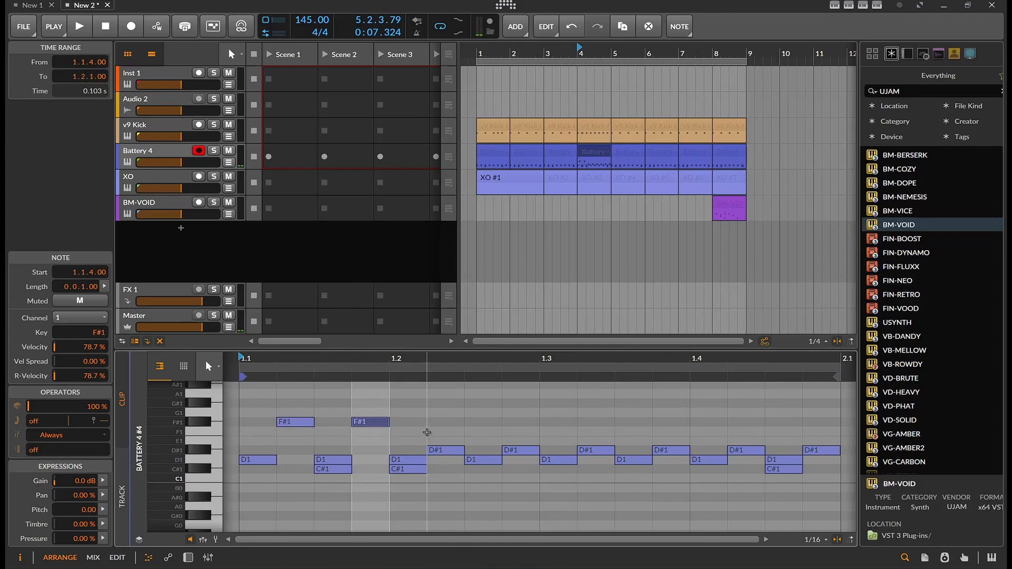
drag(424, 442, 838, 453)
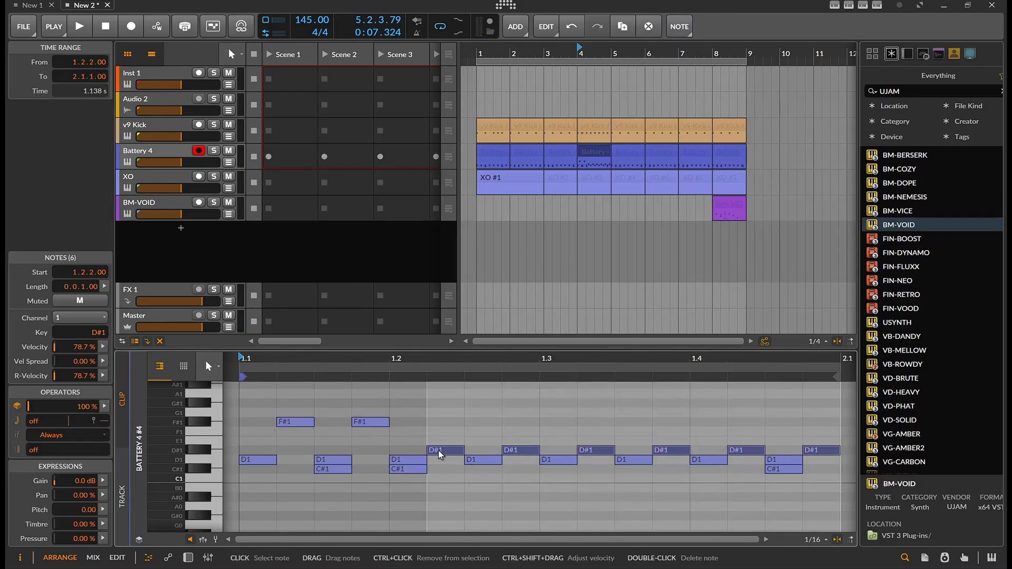
drag(440, 451, 440, 423)
- Play the arrangement from bar 4 to hear the changed Battery 4 pattern
key(space)
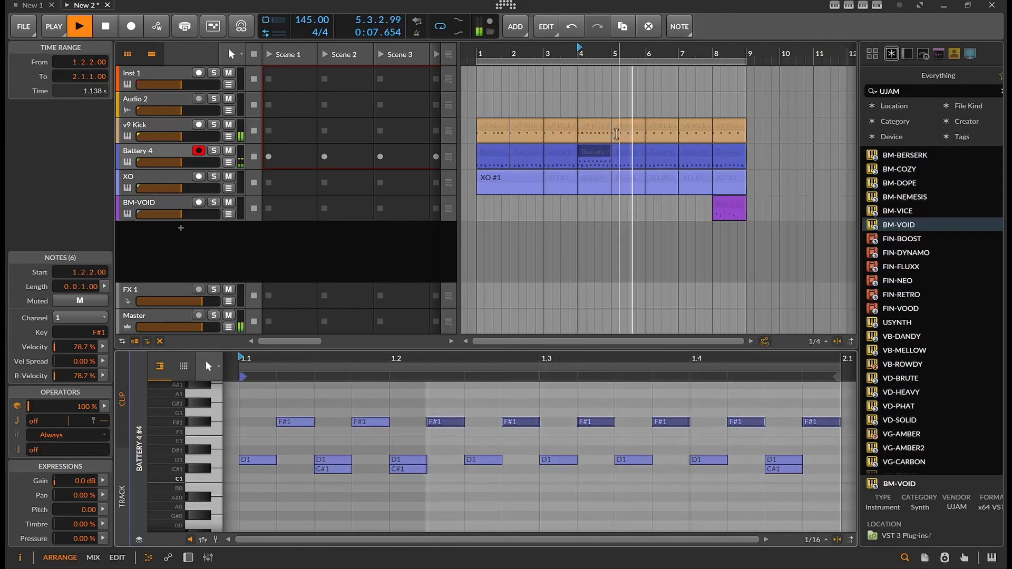
drag(581, 53, 466, 53)
drag(718, 53, 721, 48)
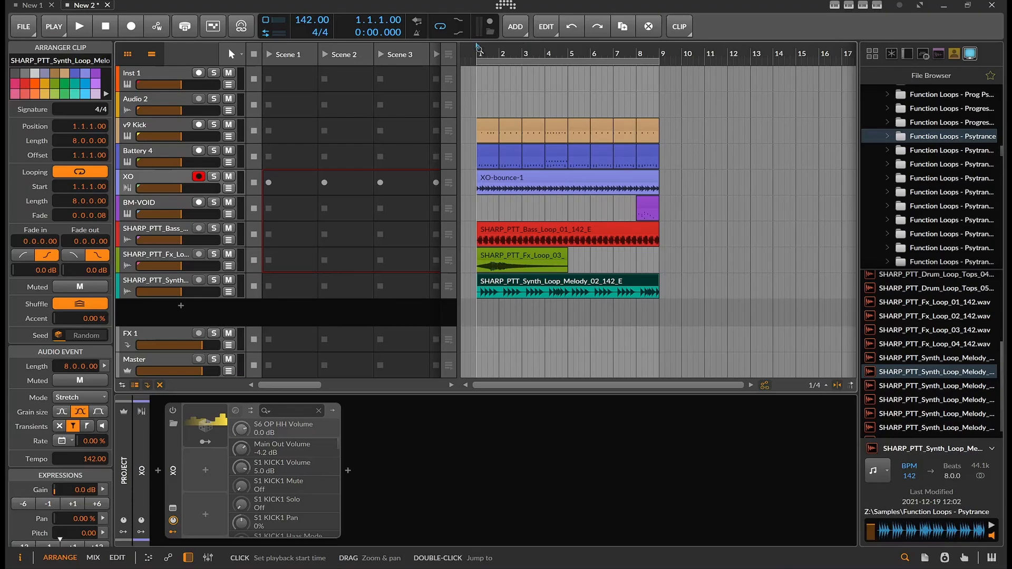
- Play the 142 BPM arrangement and lower the volume of the bass loop and synth melody loop tracks, then stop playback
key(space)
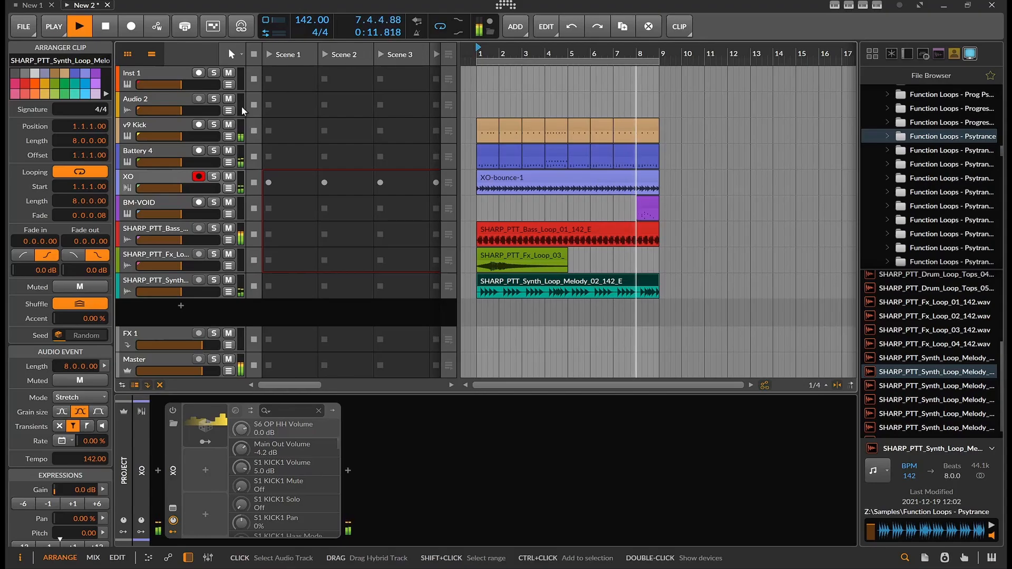
drag(181, 239, 165, 239)
drag(182, 291, 157, 291)
drag(166, 239, 172, 239)
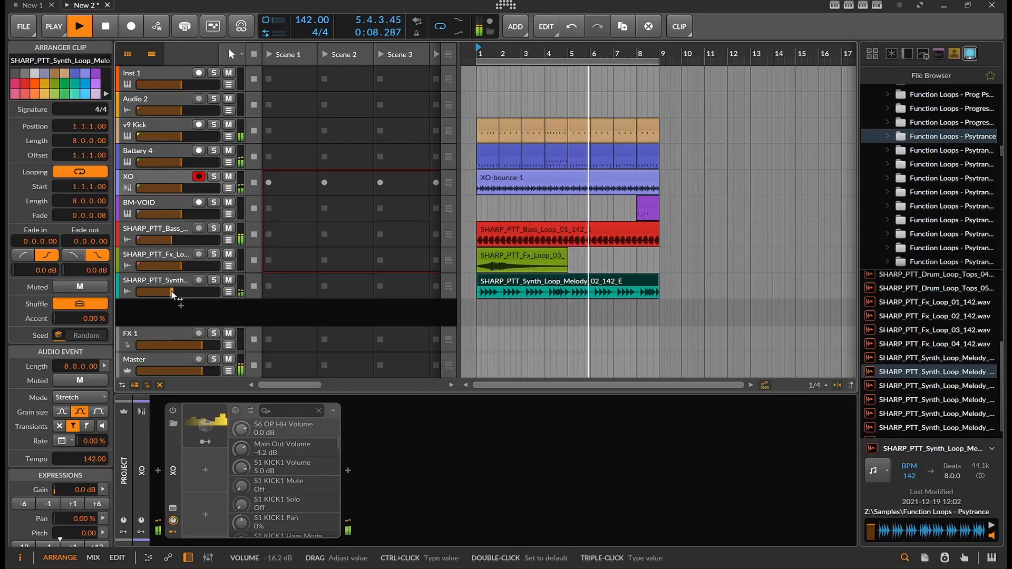
drag(172, 291, 169, 292)
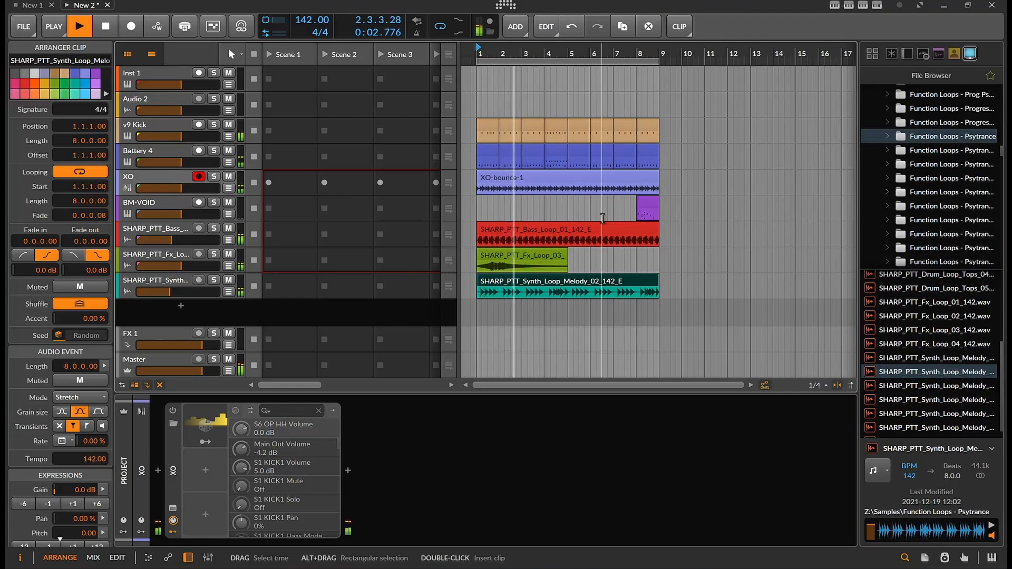
key(space)
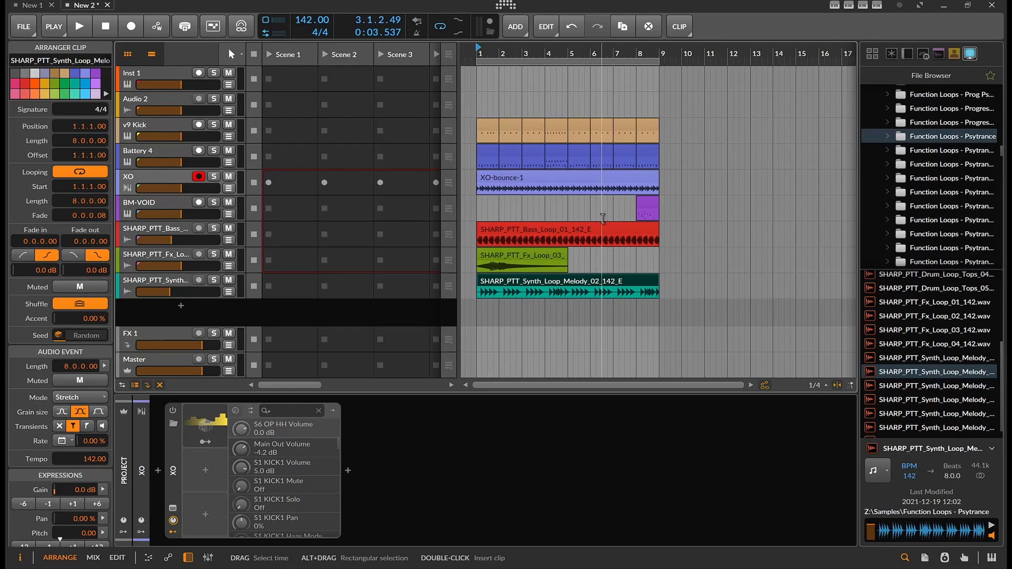
- Play from bar 1, reduce the bass loop track's volume further, and mute the synth melody and Fx loop tracks
click(541, 231)
key(space)
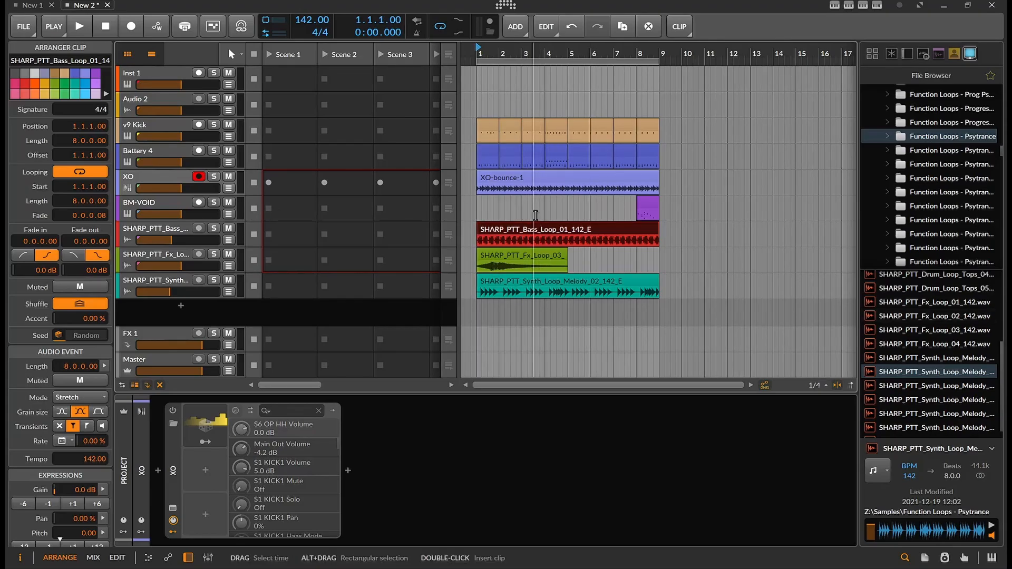
key(space)
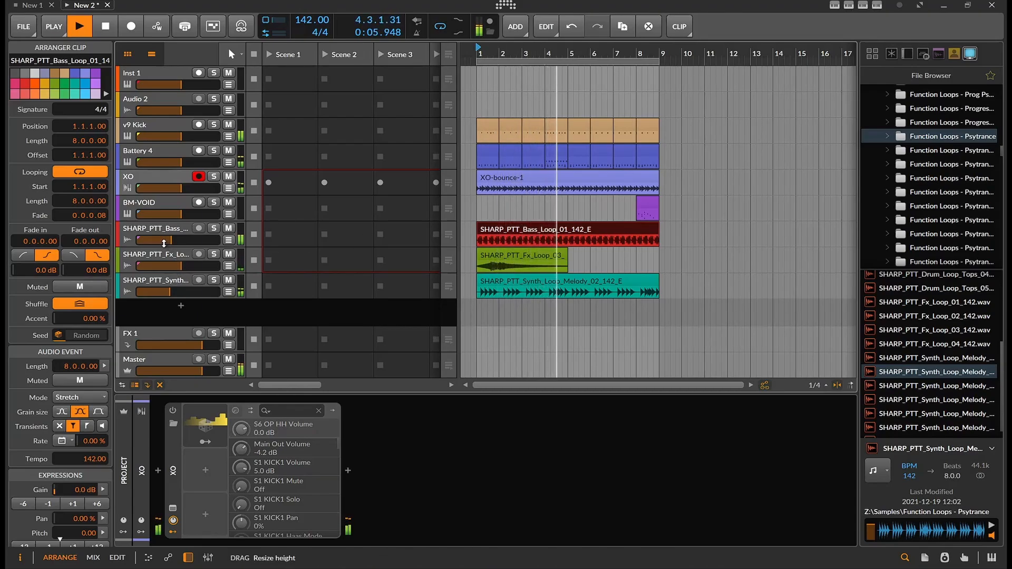
drag(164, 240, 169, 241)
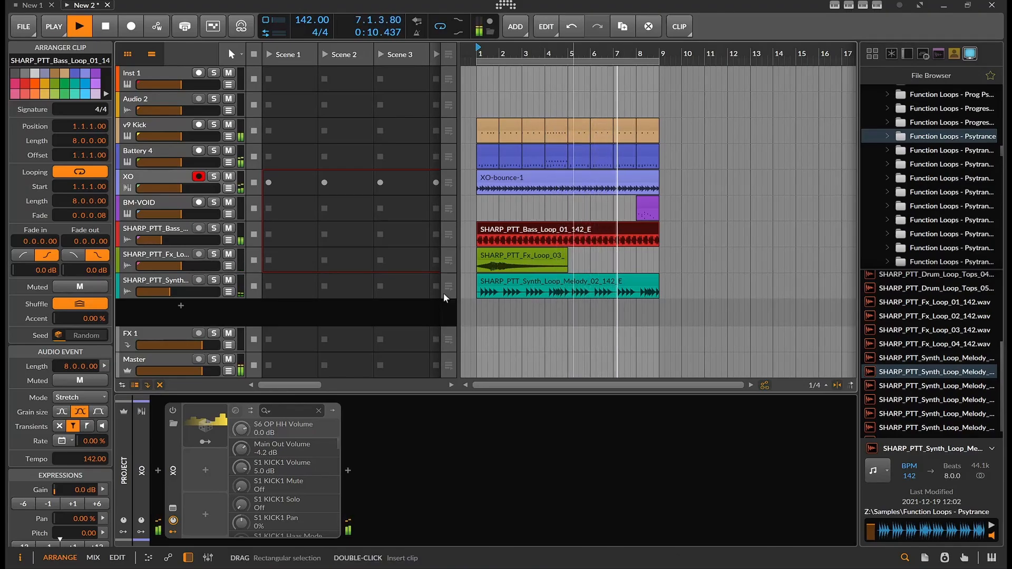
click(228, 280)
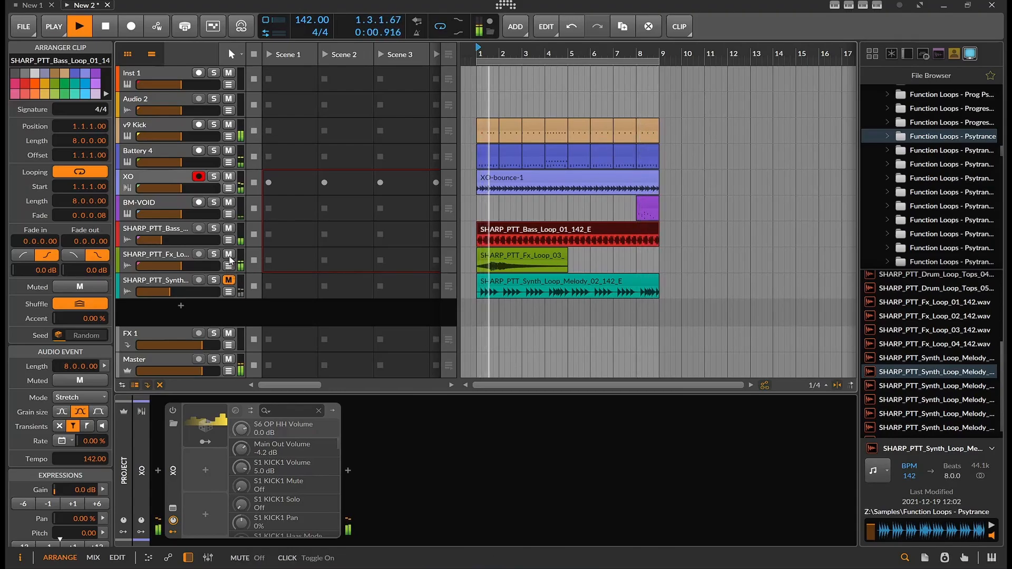
click(229, 254)
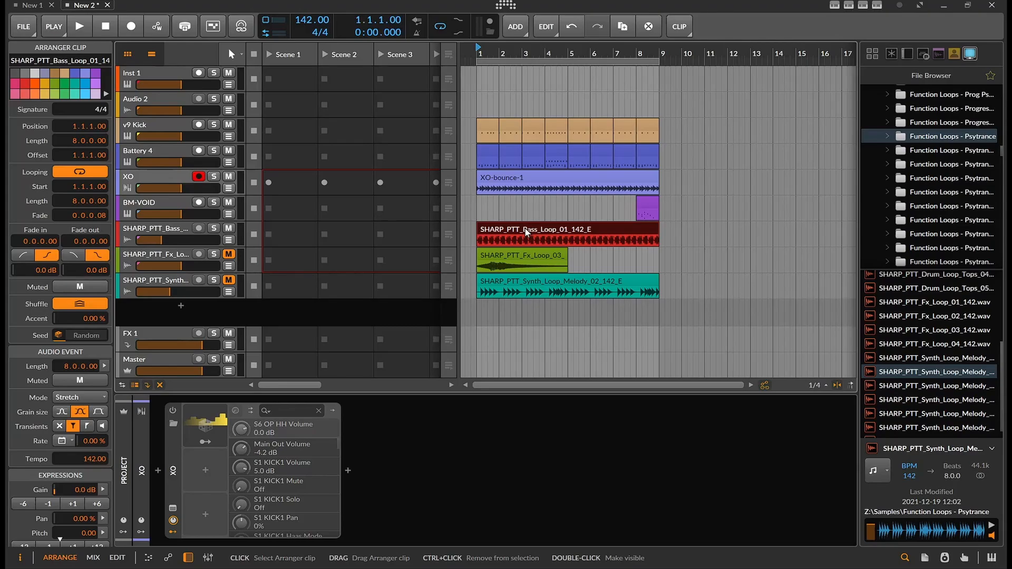
- Delete the SHARP_PTT_Bass_Loop_01_142_E and SHARP_PTT_Synth_Loop_Melody_02_142_E clips from the arrangement
key(Delete)
click(550, 284)
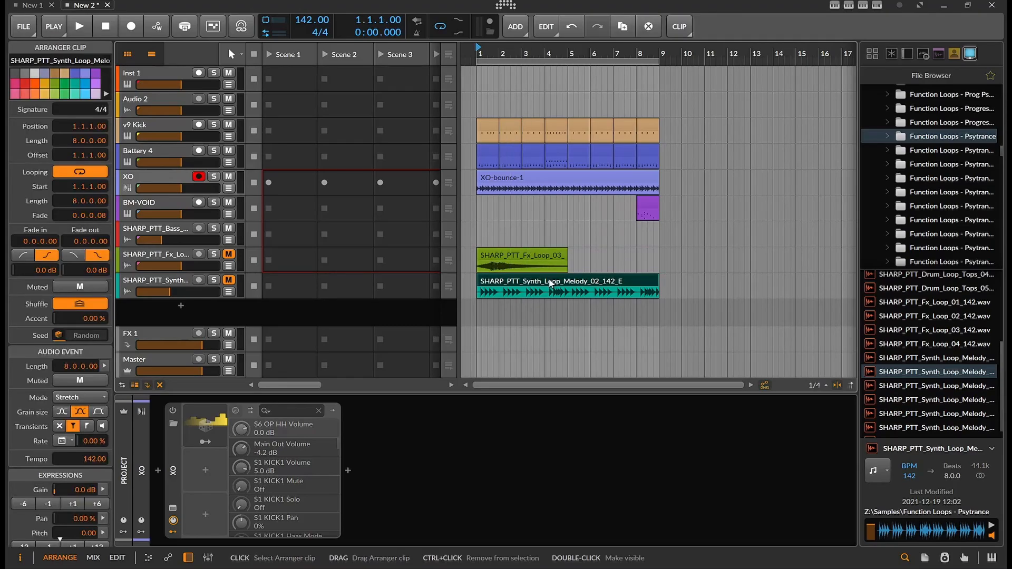
key(Delete)
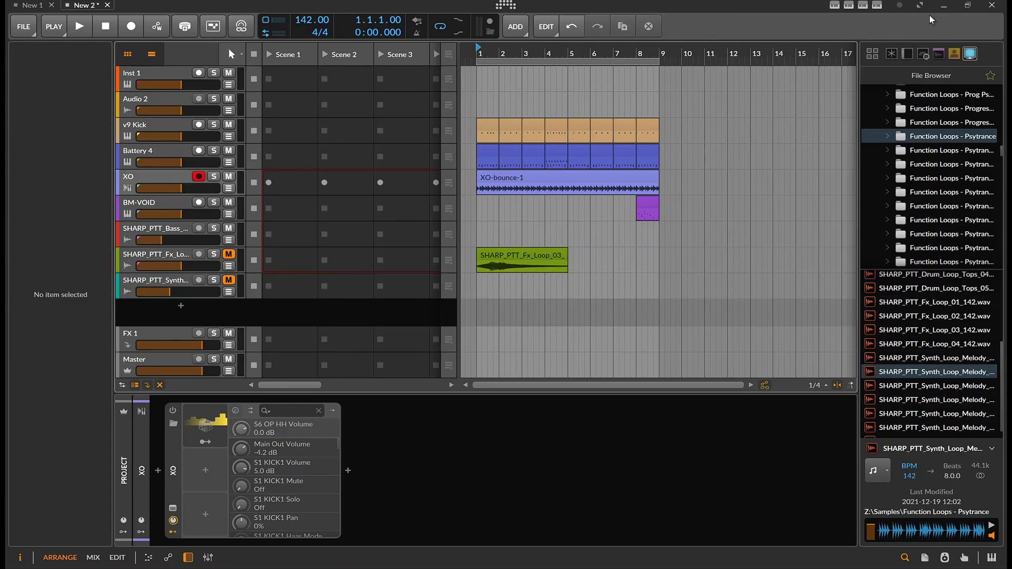
- Find Pigments by searching for "pig", add it on a new instrument track, and load its Bells Of Varanasi preset
click(894, 53)
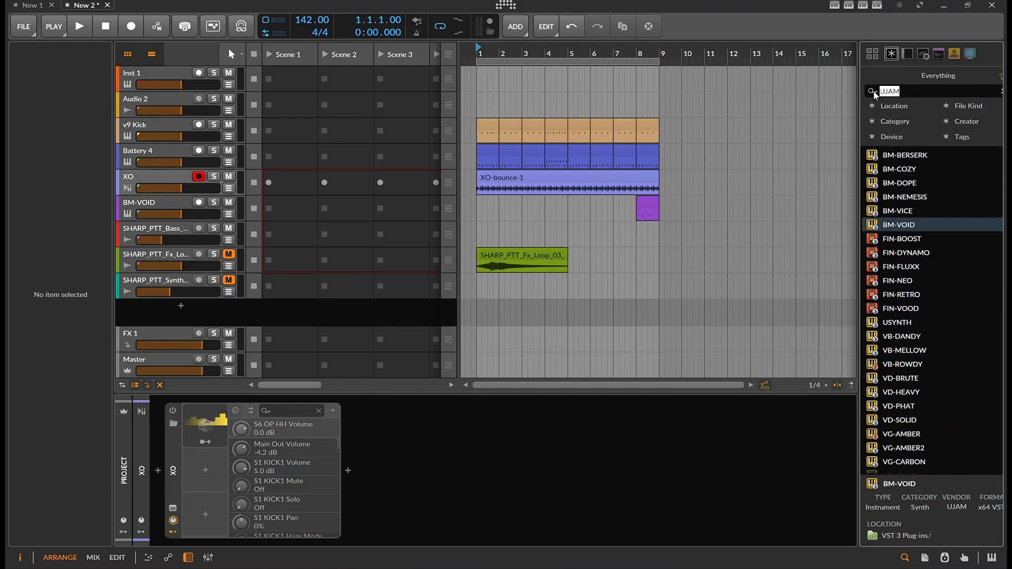
text(pig)
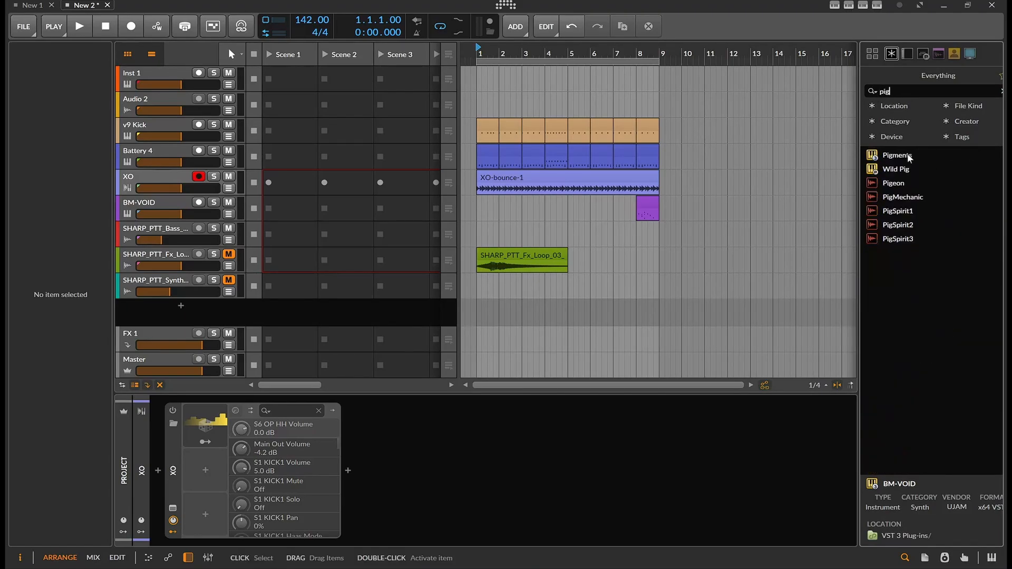
drag(908, 158, 493, 317)
drag(337, 325, 332, 320)
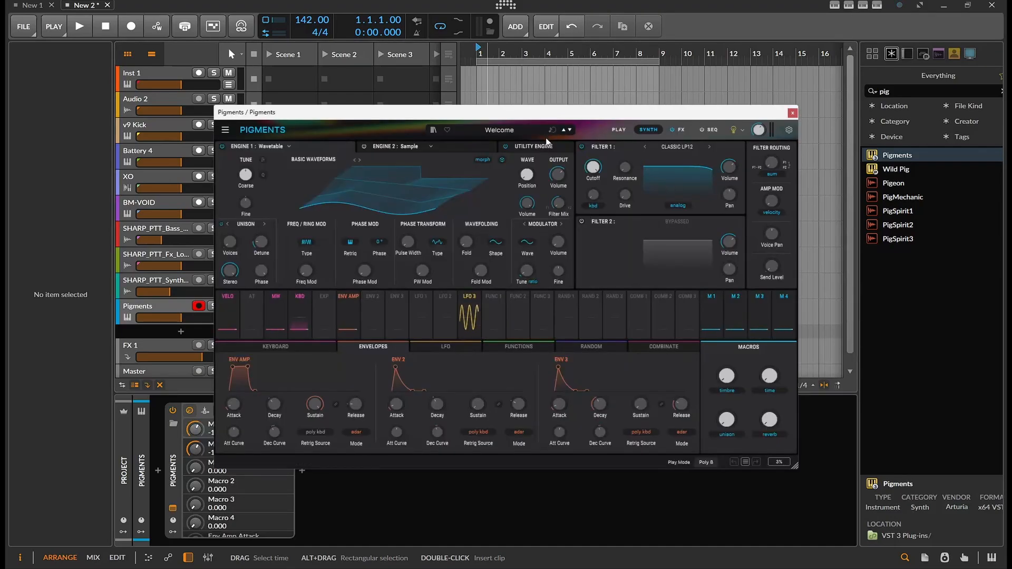
click(569, 130)
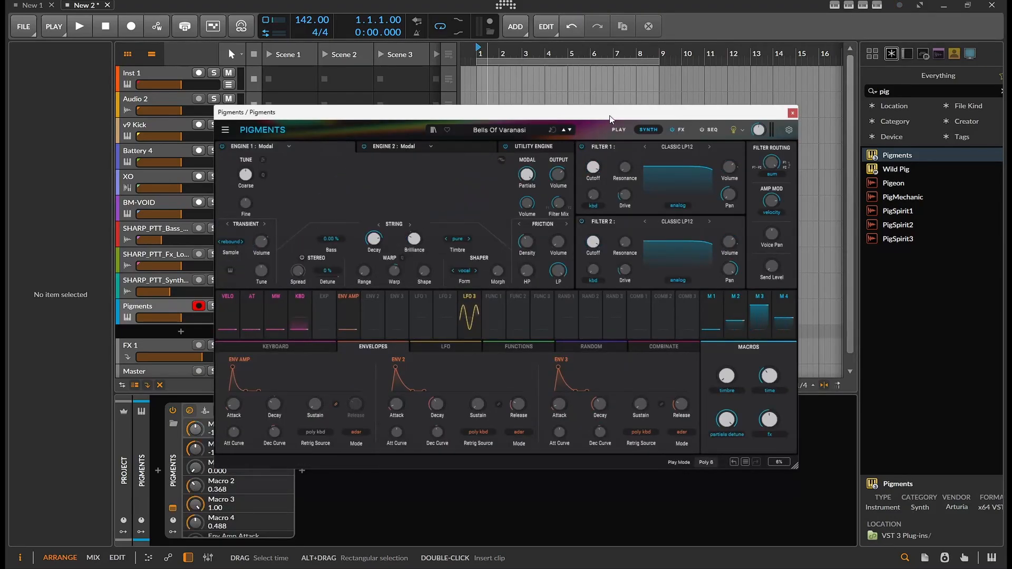
click(792, 114)
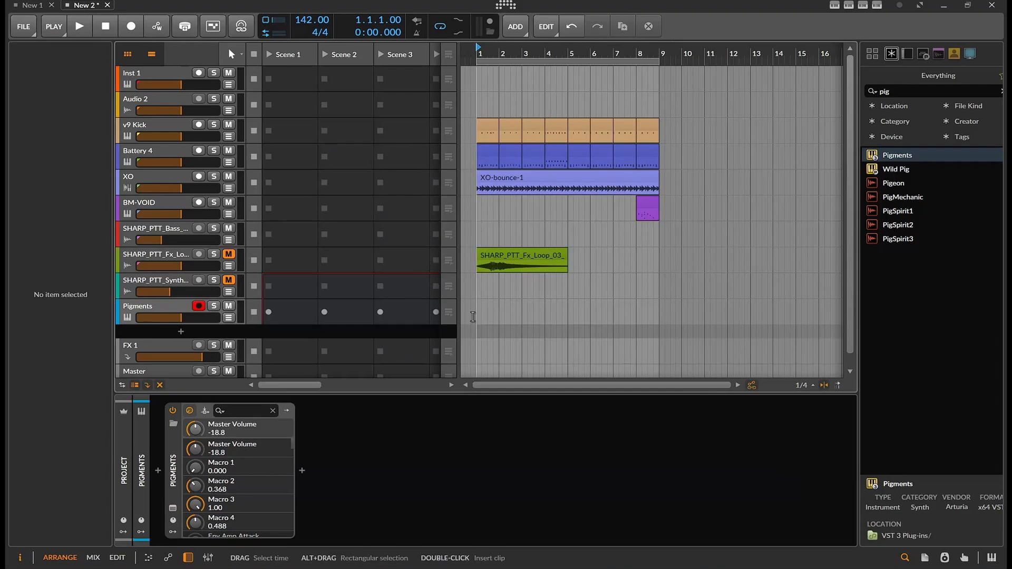
- Create a one-bar Pigments clip at bar 1 and draw C3 sixteenth notes at 1.1.3 and 1.2.3
double_click(489, 315)
double_click(489, 307)
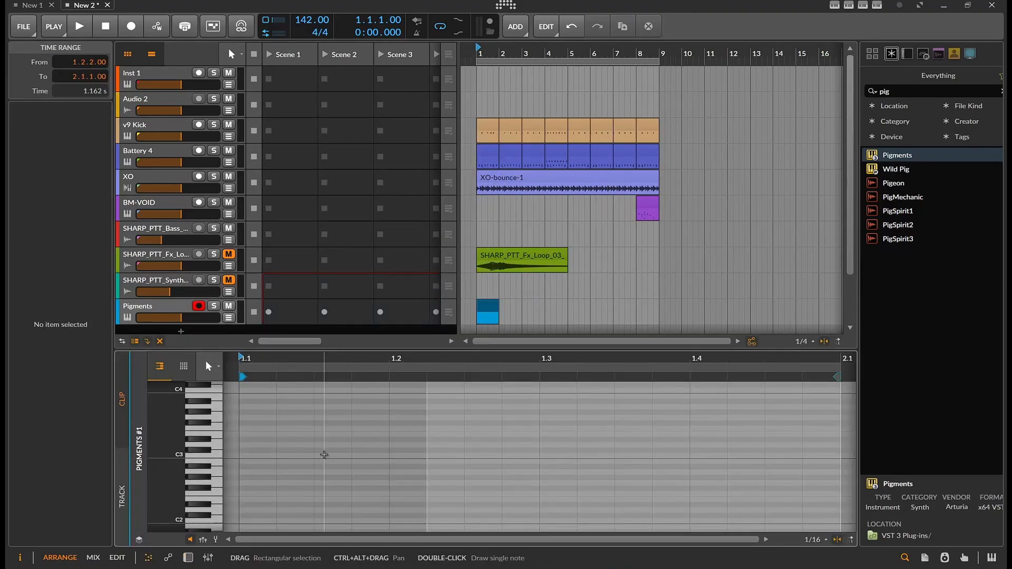
double_click(323, 456)
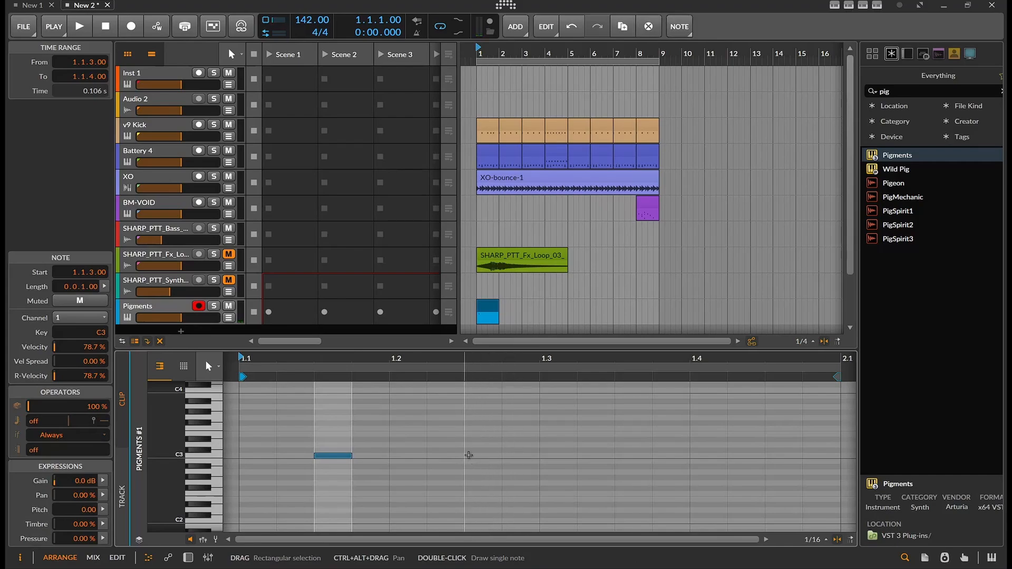
double_click(469, 455)
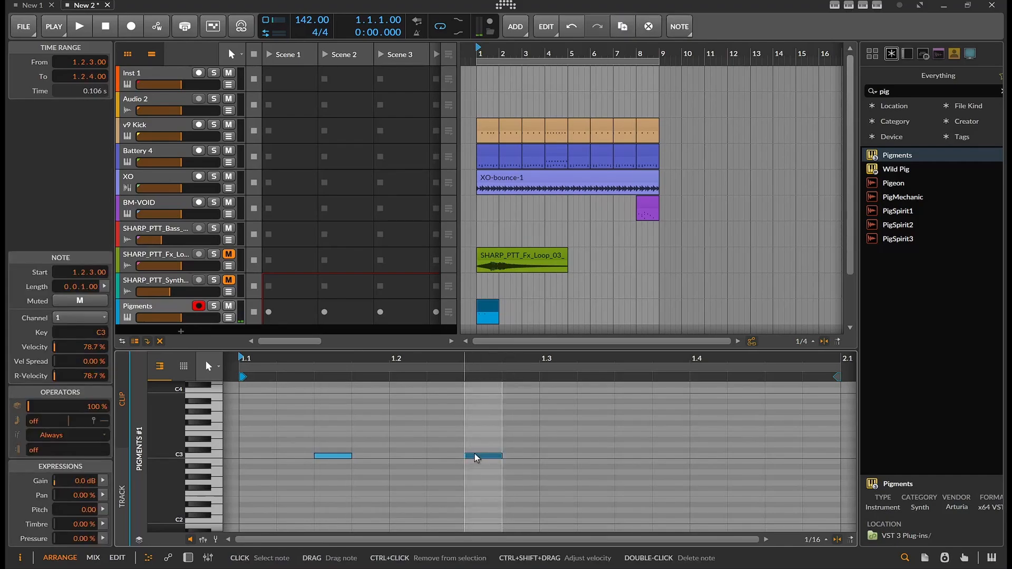
drag(476, 457, 457, 457)
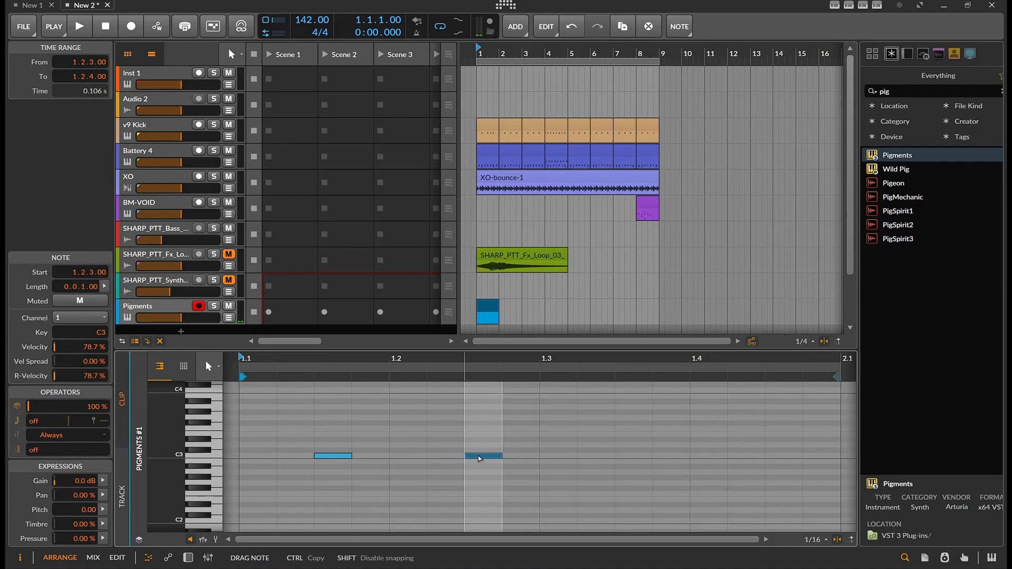
- Copy the two C3 notes to 1.3.2 and 1.4.2, and play the Pigments clip with the drums
drag(303, 434, 559, 480)
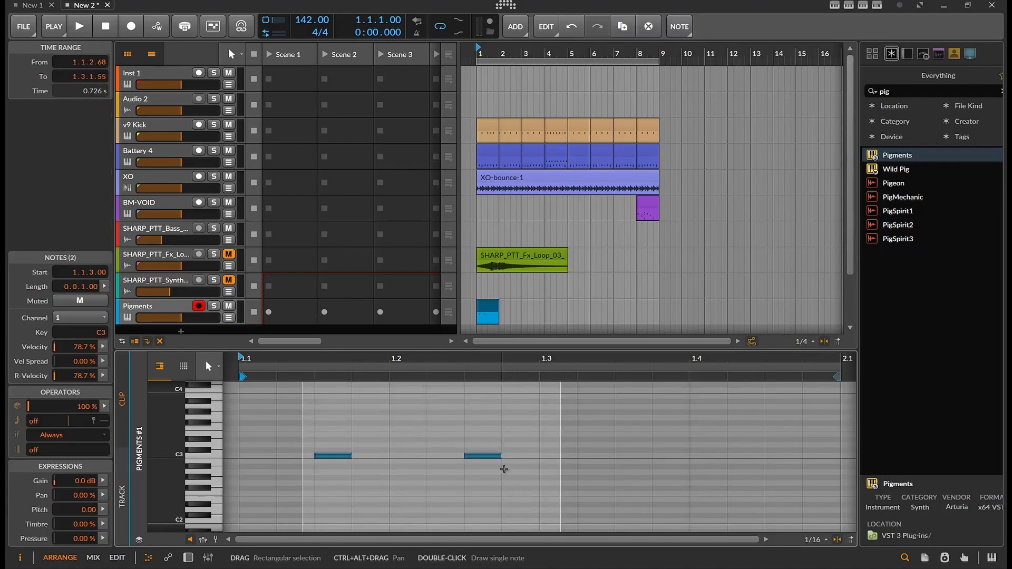
key(ctrl+v)
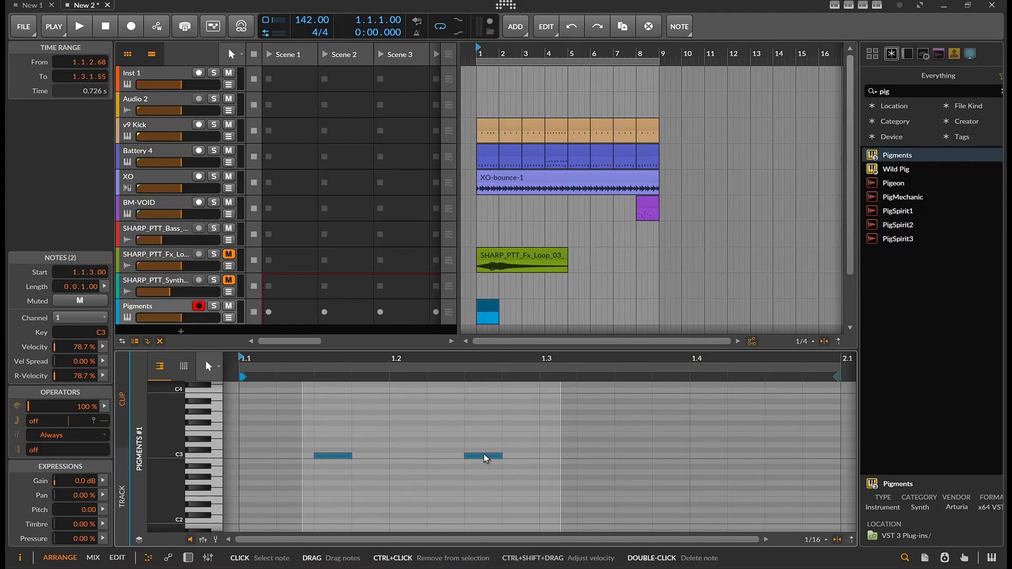
drag(488, 464, 764, 461)
click(491, 311)
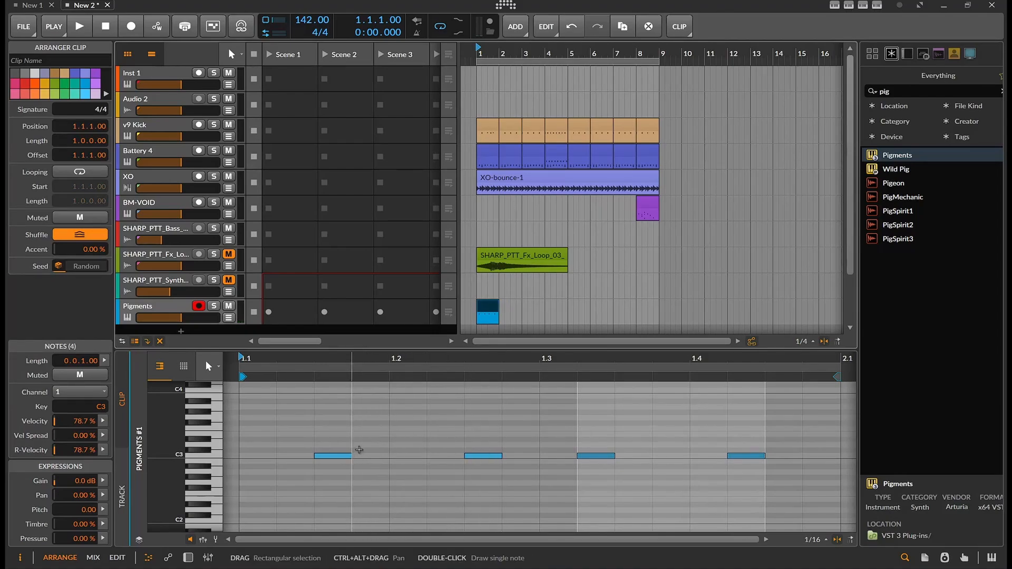
key(space)
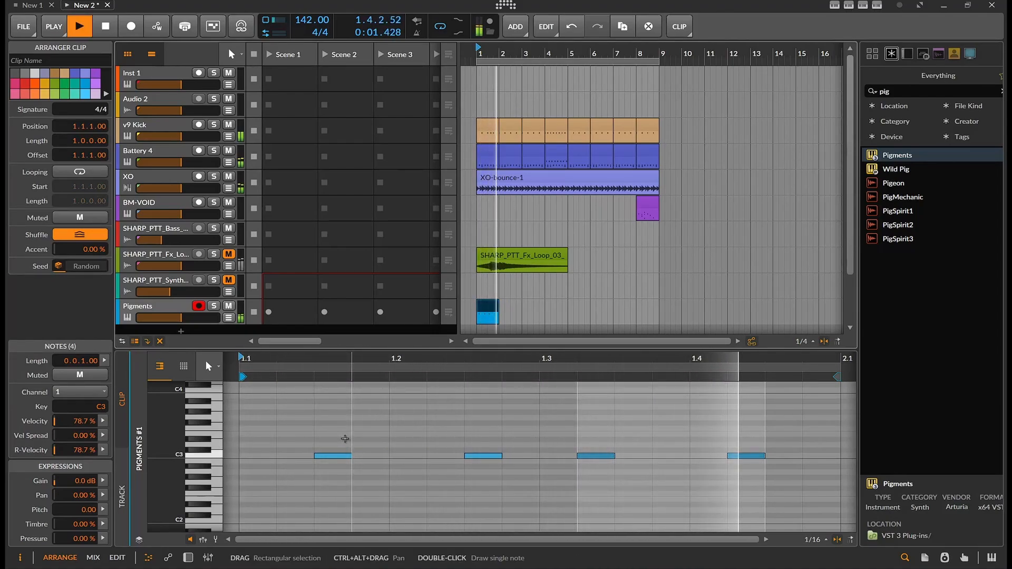
key(space)
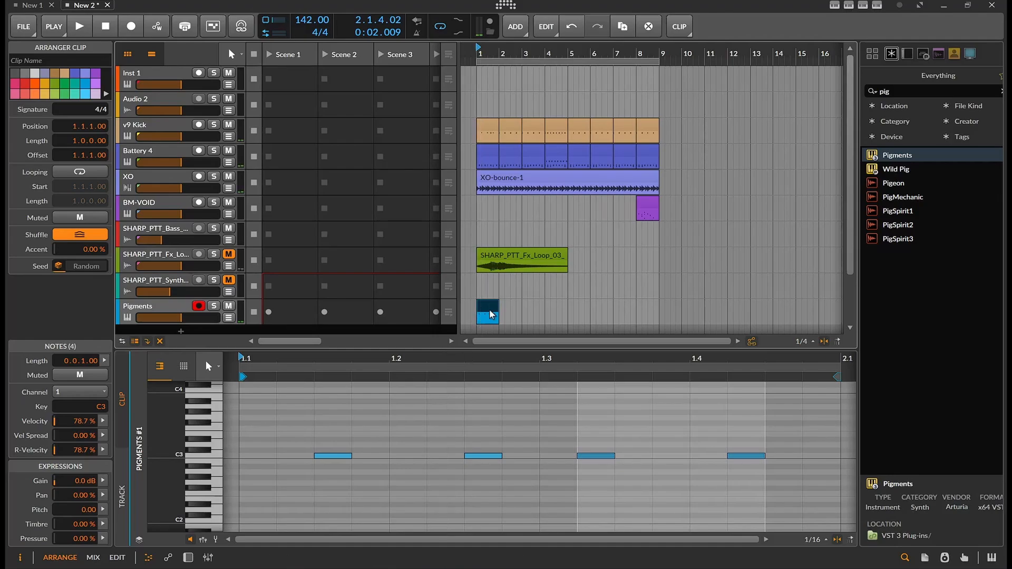
- Duplicate the Pigments clip across bars 2 to 8, delete the surplus copy at bar 9, and open the first clip's notes
key(ctrl+d)
key(ctrl+d)
key(ctrl+d)
key(ctrl+d)
key(ctrl+d)
key(ctrl+d)
key(ctrl+d)
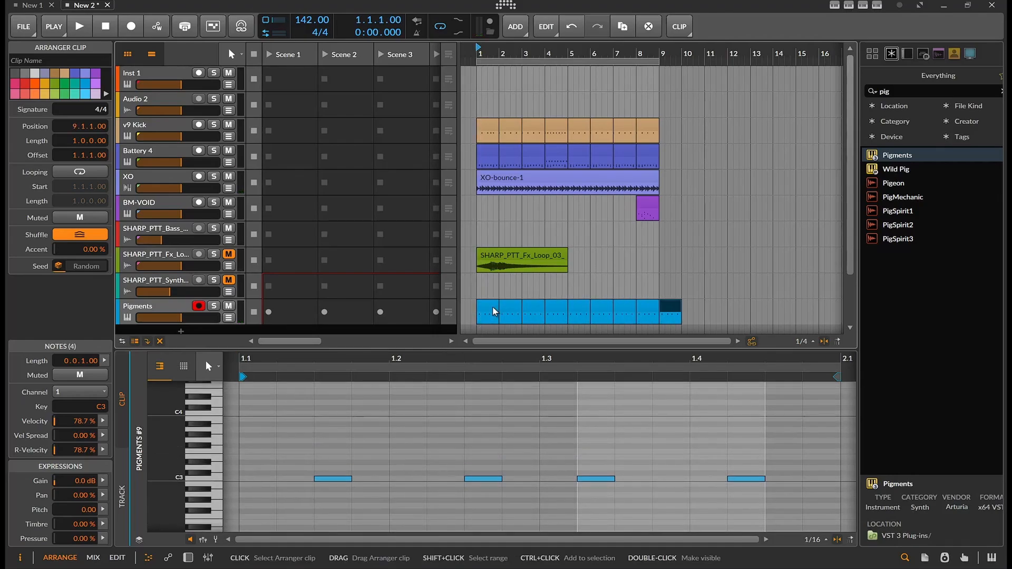
key(Delete)
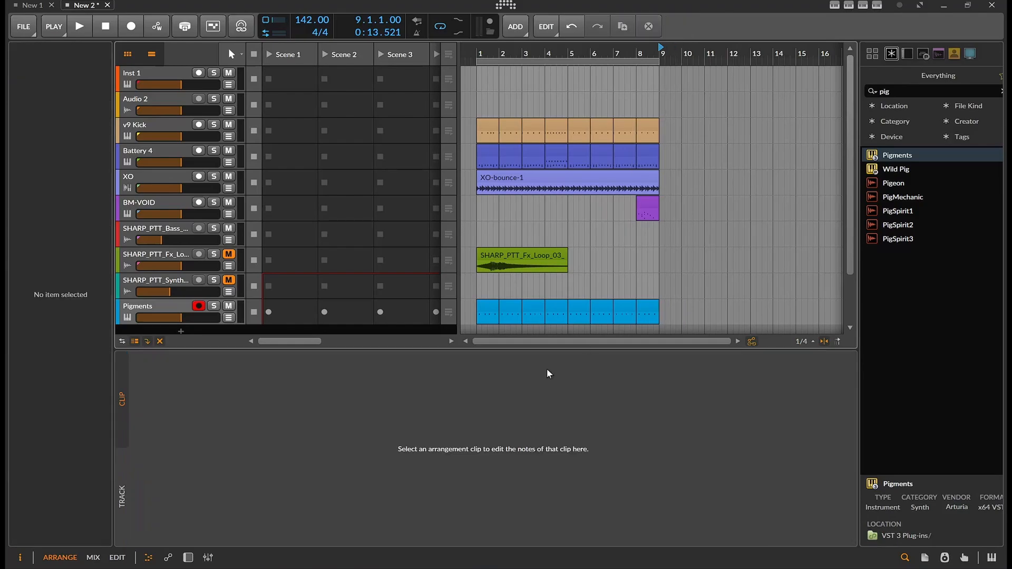
click(482, 311)
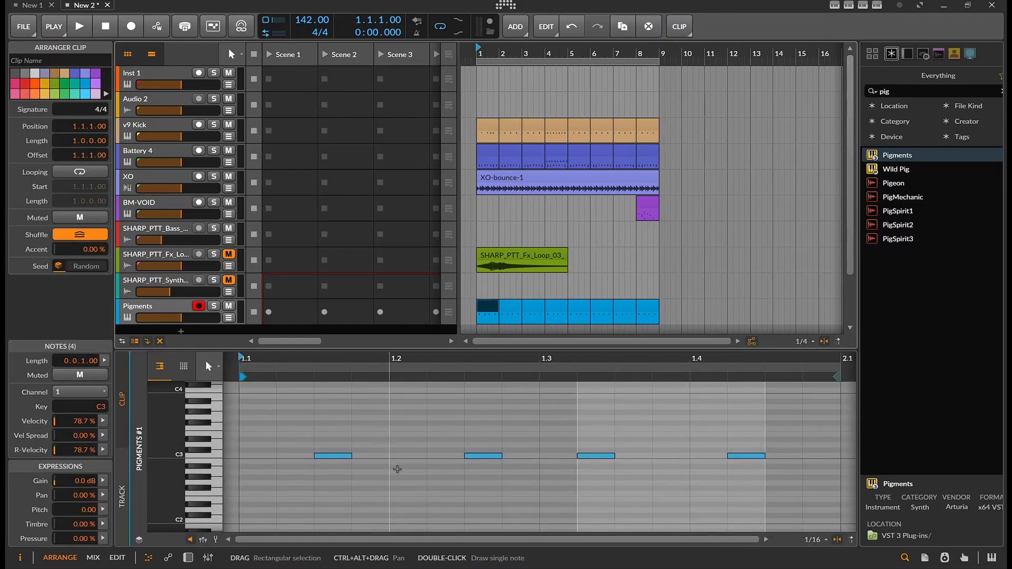
- Raise the 1.2.3 note in the bar 1 Pigments clip and the 1.3.2 note in the bar 3 clip to E3
drag(482, 455, 482, 434)
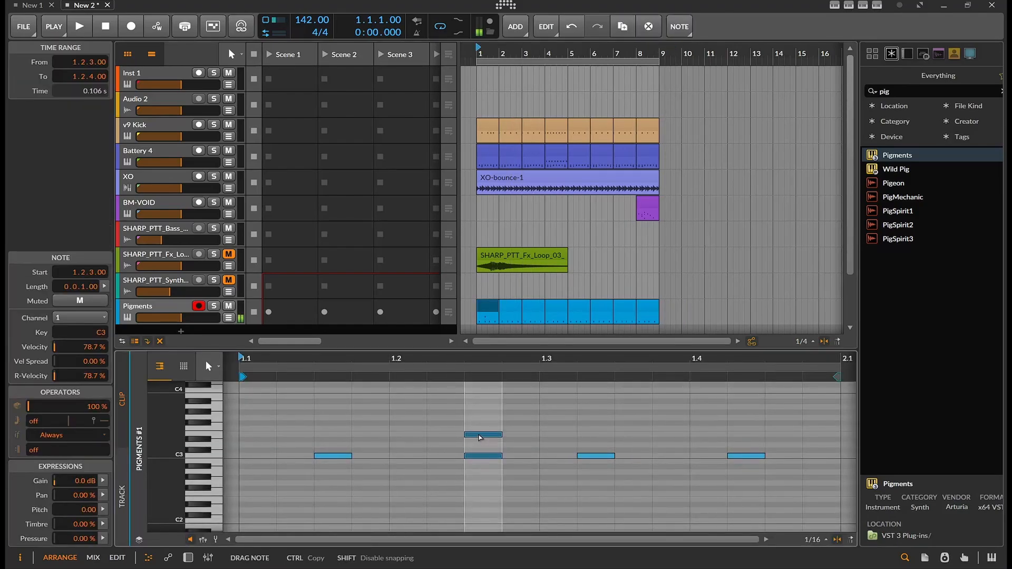
click(533, 311)
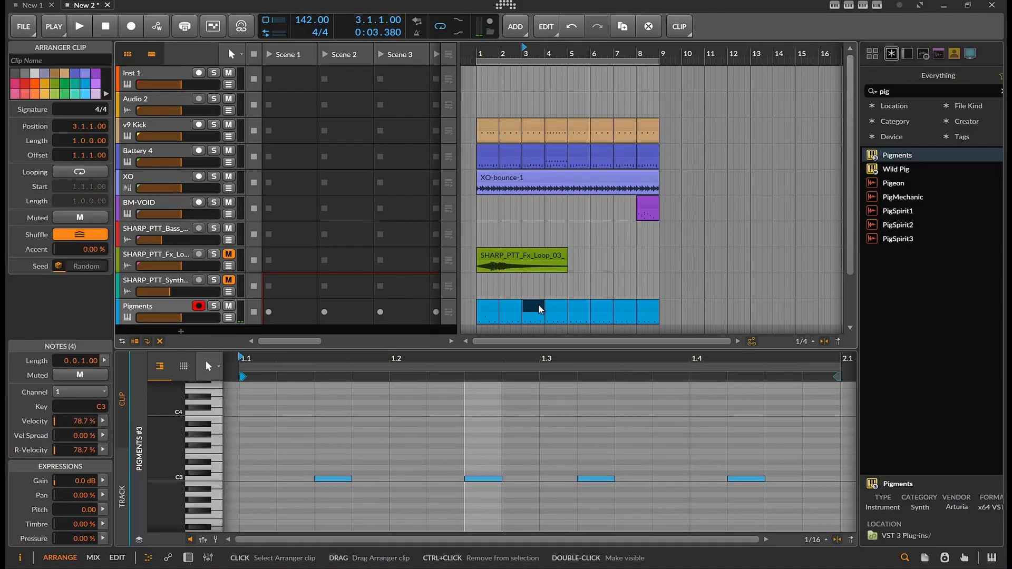
drag(611, 464, 610, 421)
- In the bar 6 Pigments clip, raise the 1.3.2 note to E3 and the 1.4.2 note to G3, and play from there
double_click(602, 307)
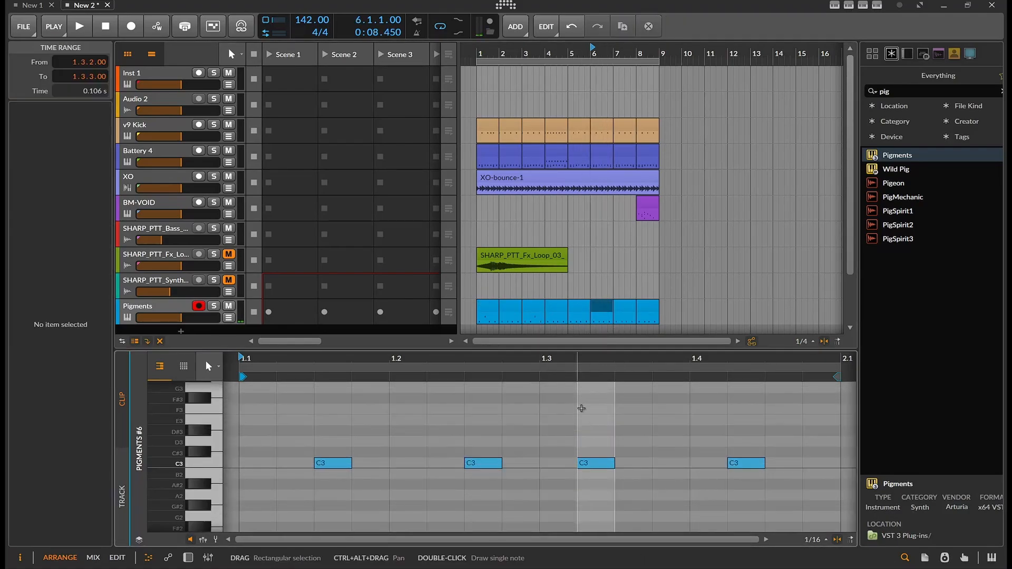
drag(589, 464, 589, 421)
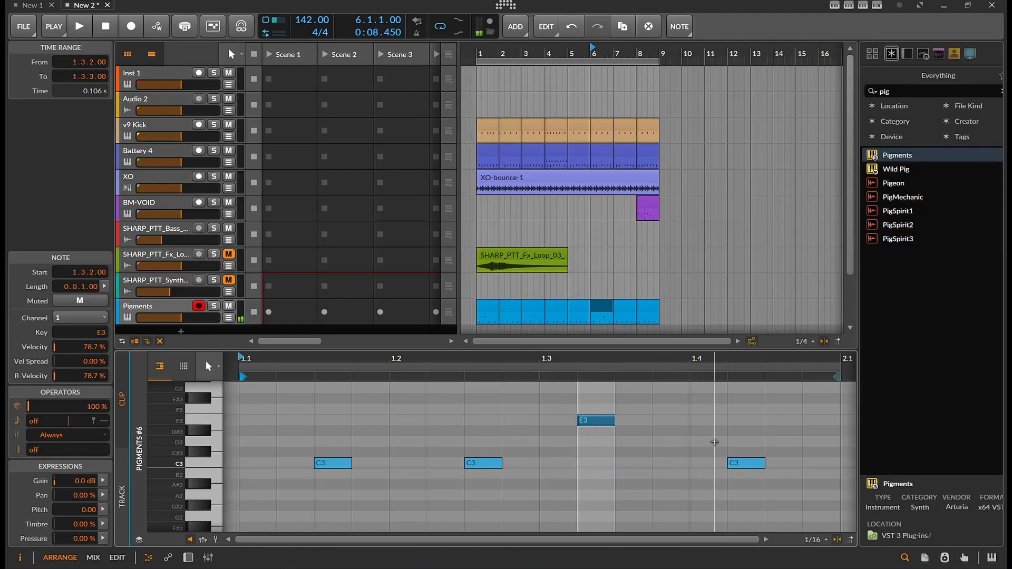
drag(748, 462, 751, 394)
key(space)
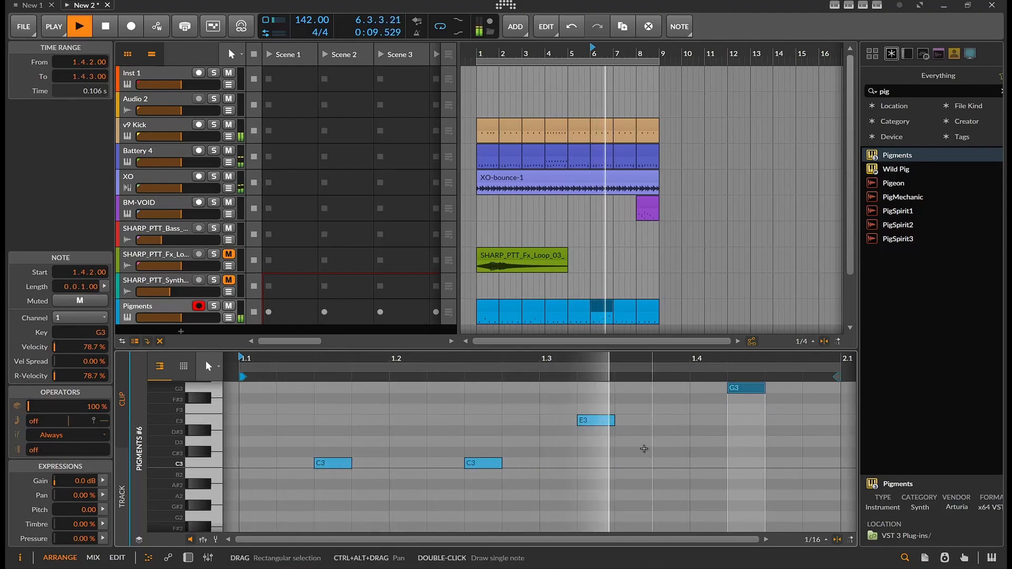
- Open the Pigments plug-in window, audition the presets following Bells Of Varanasi during playback, and keep the one after Perceptions
click(173, 309)
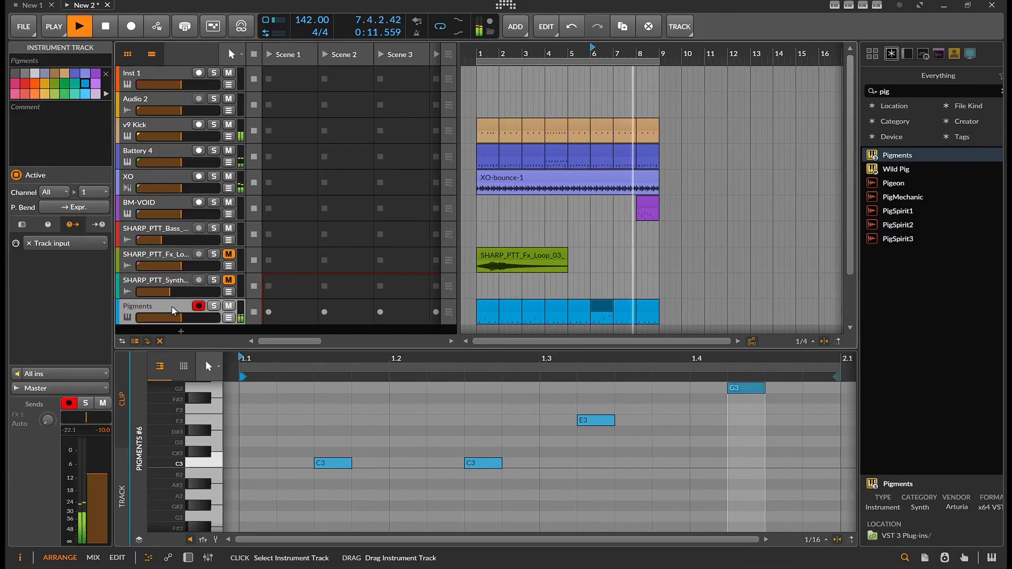
click(188, 557)
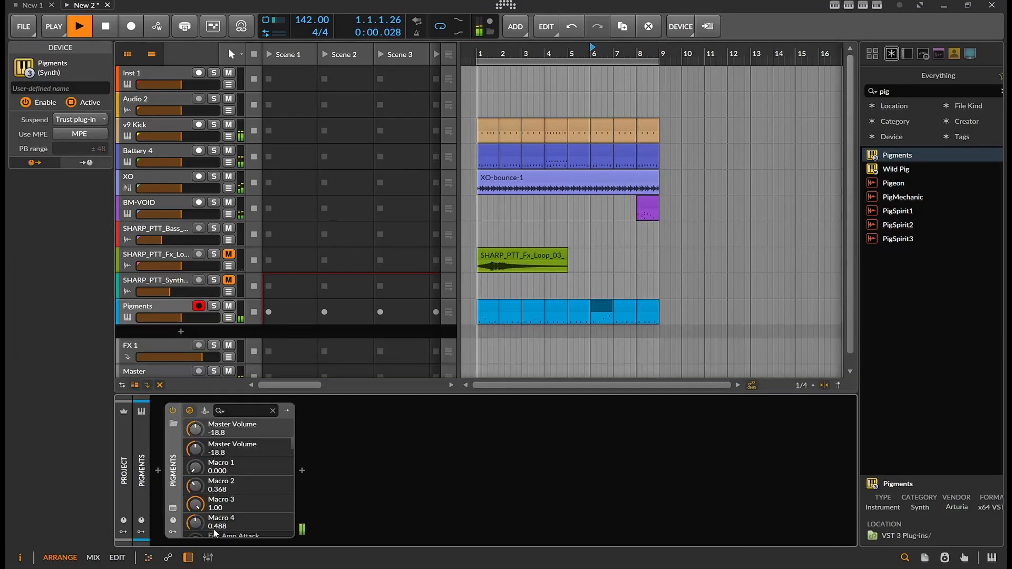
click(173, 507)
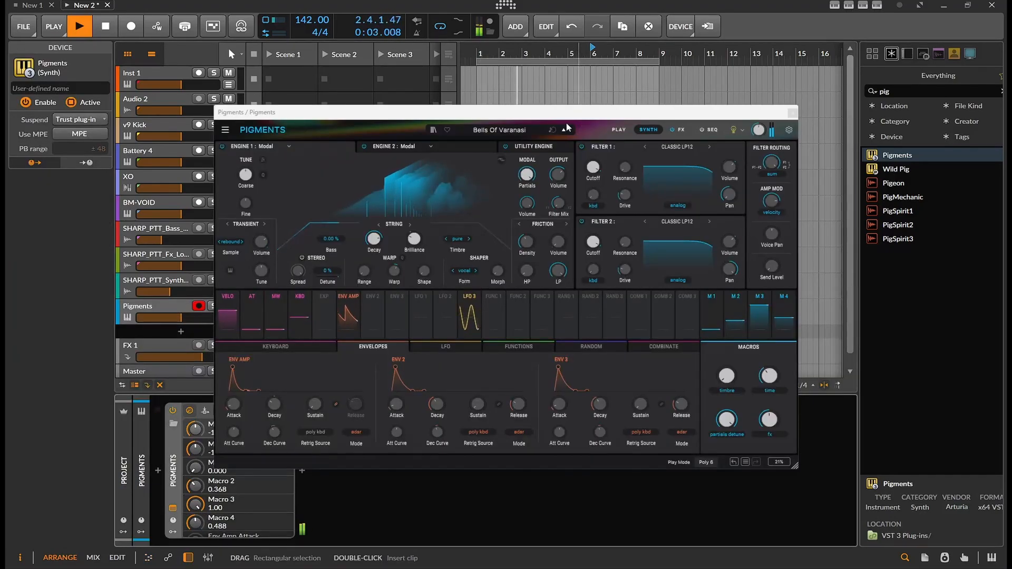
click(569, 130)
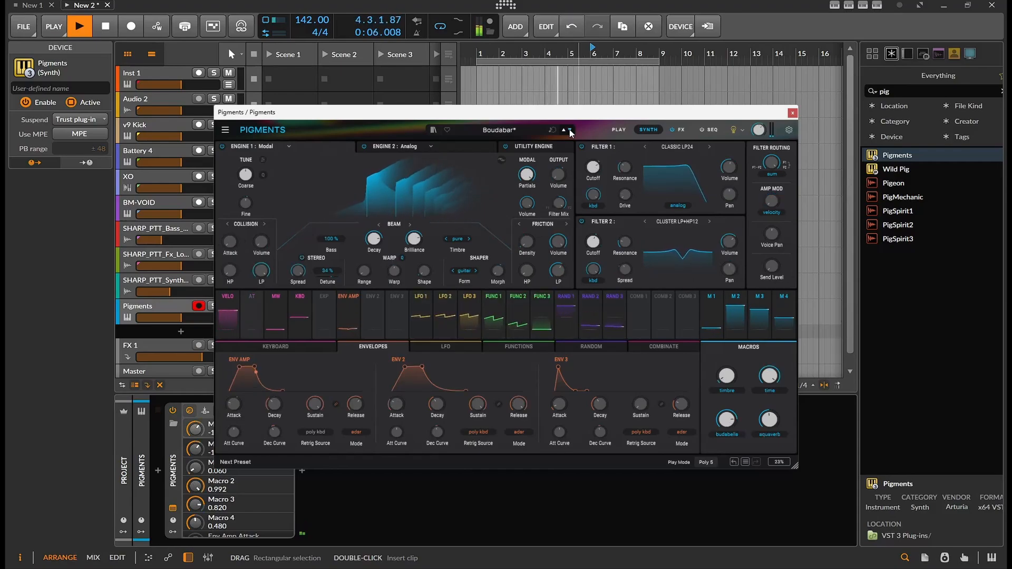
click(570, 131)
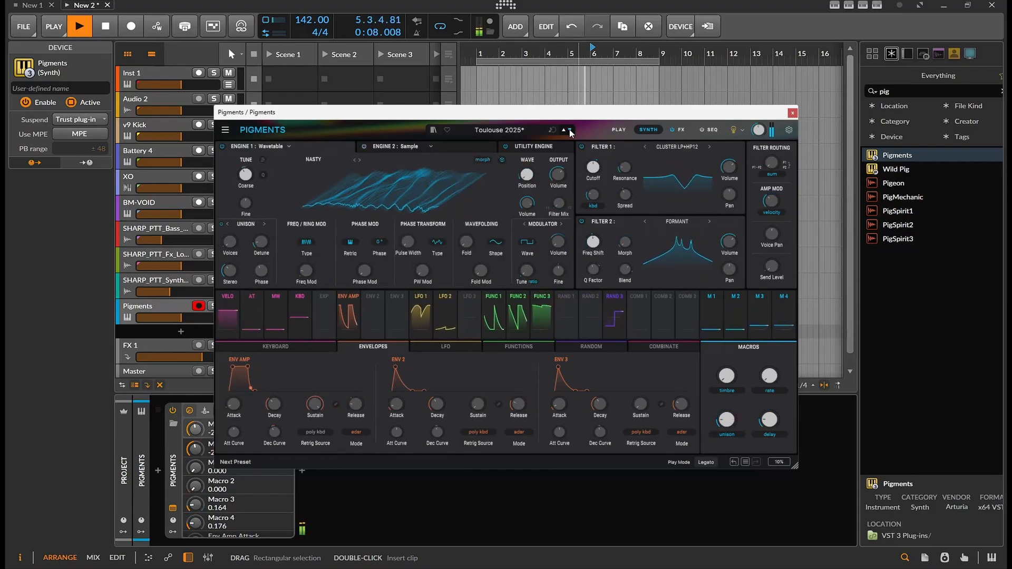
click(570, 131)
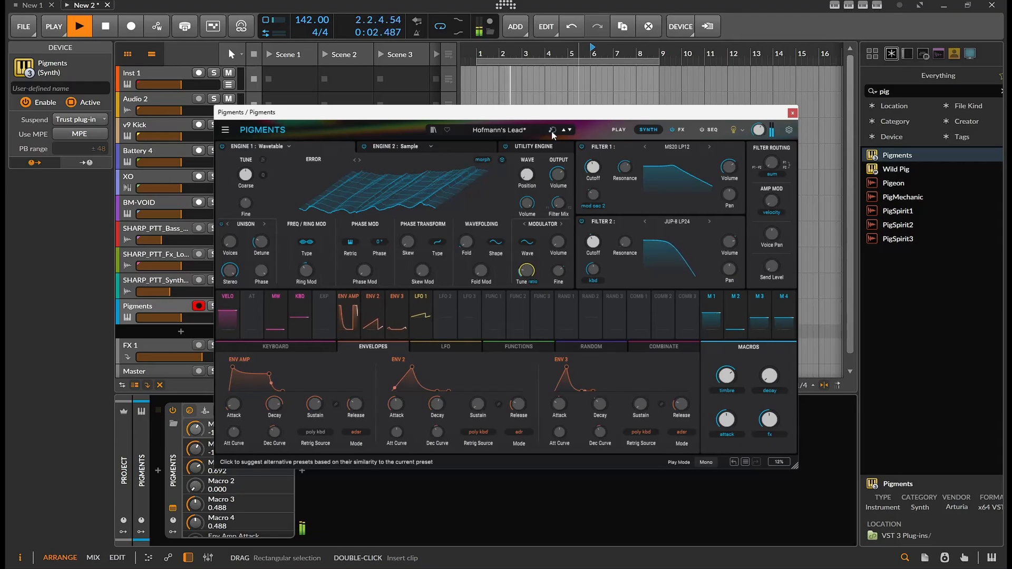
click(569, 130)
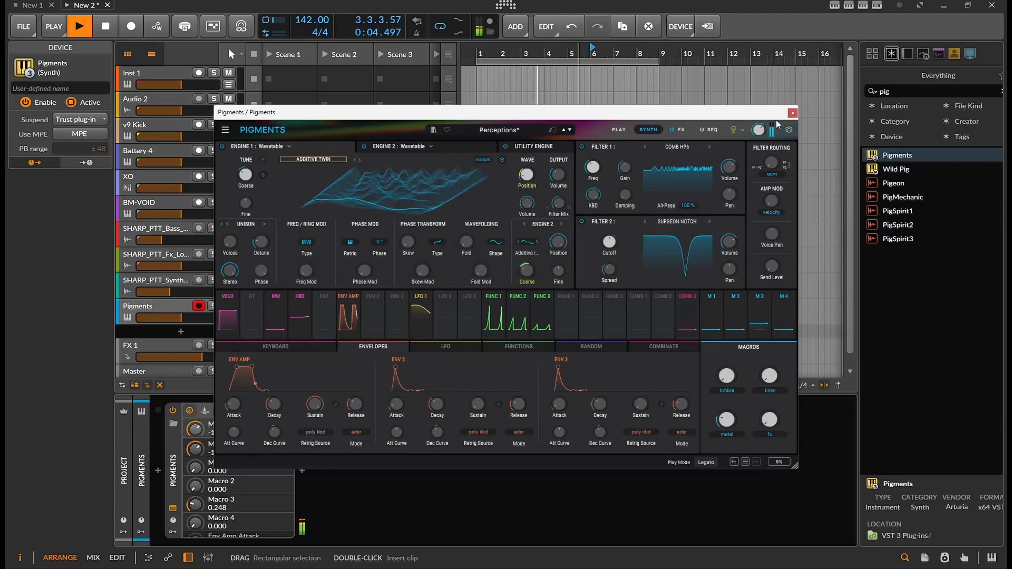
click(569, 130)
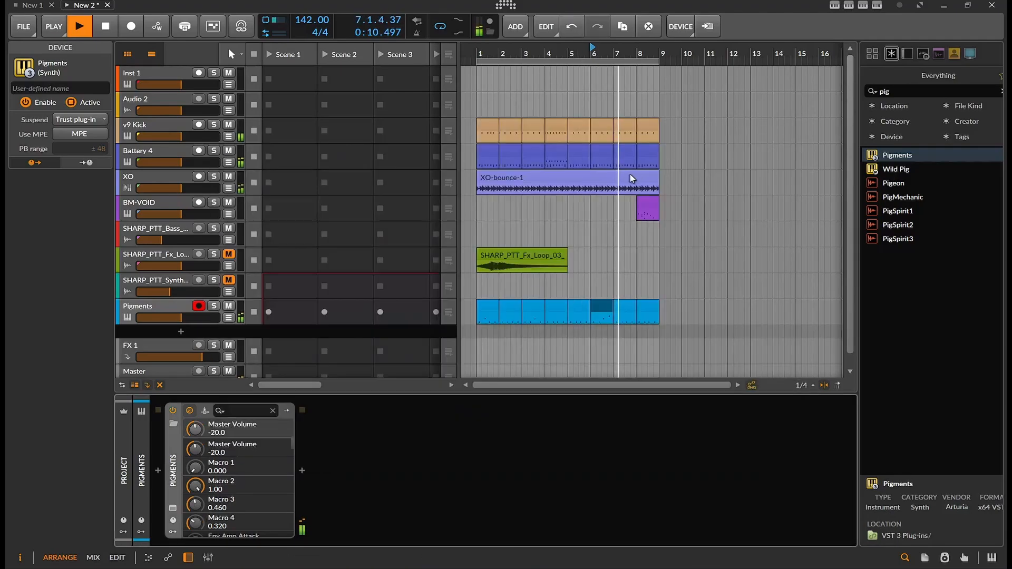
click(791, 113)
- Consolidate the eight Pigments clips into one eight-bar clip and transpose it an octave up
drag(477, 295, 499, 312)
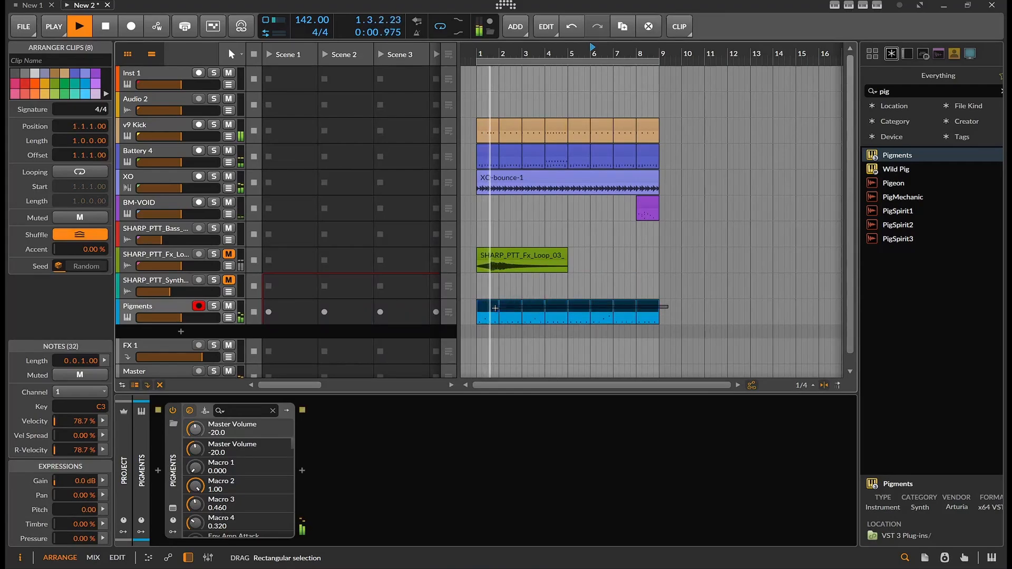
key(ctrl+j)
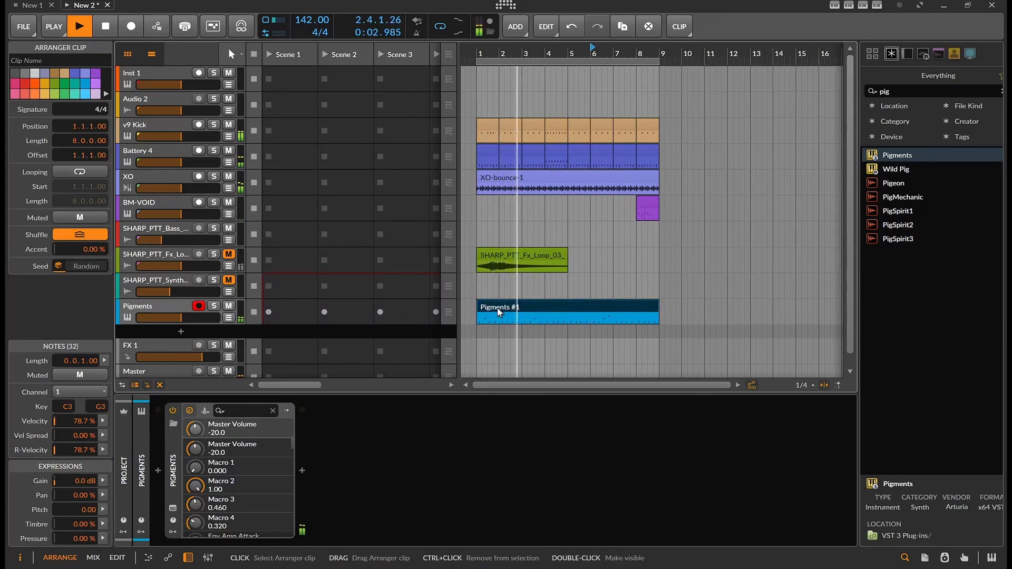
right_click(497, 310)
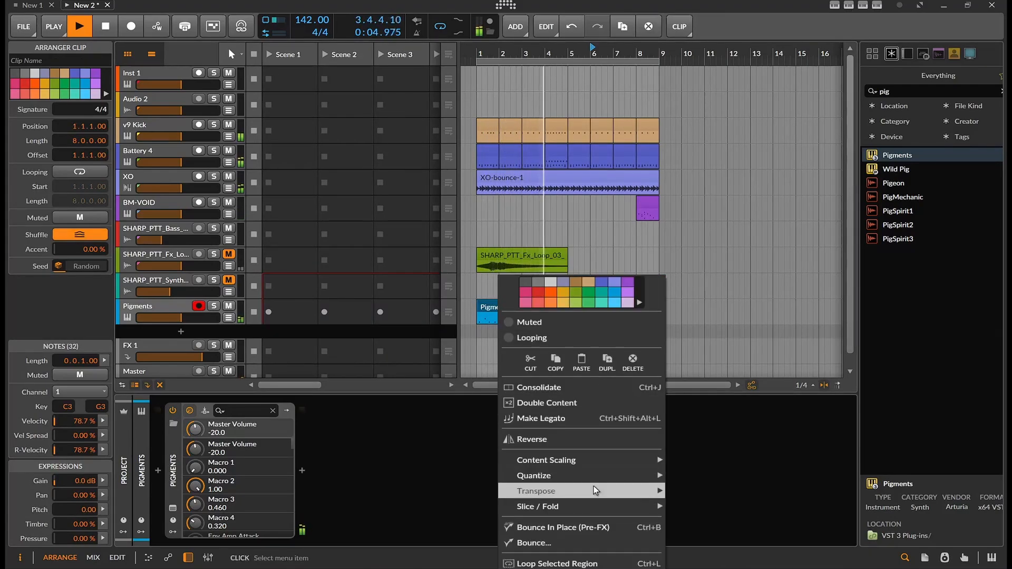
mouse_move(602, 489)
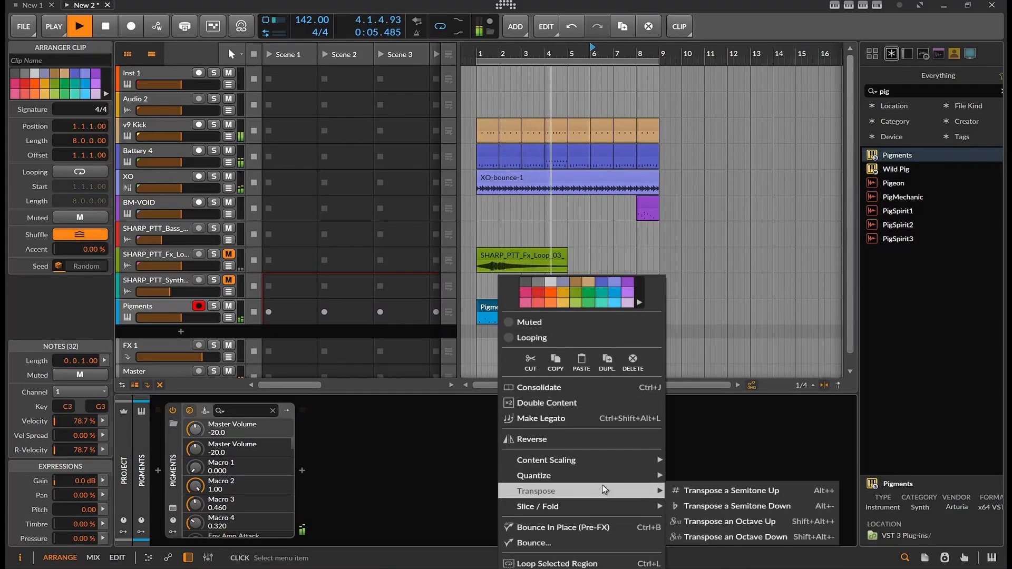
click(704, 520)
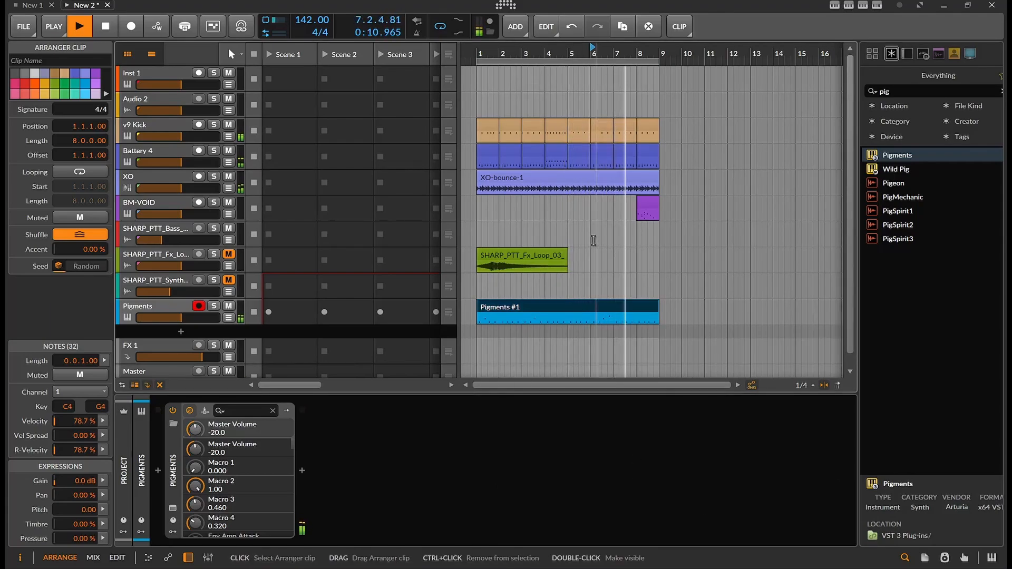
- Duplicate all clips of the eight-bar arrangement so the copies fill bars 9 to 16
scroll(591, 248, down, 3)
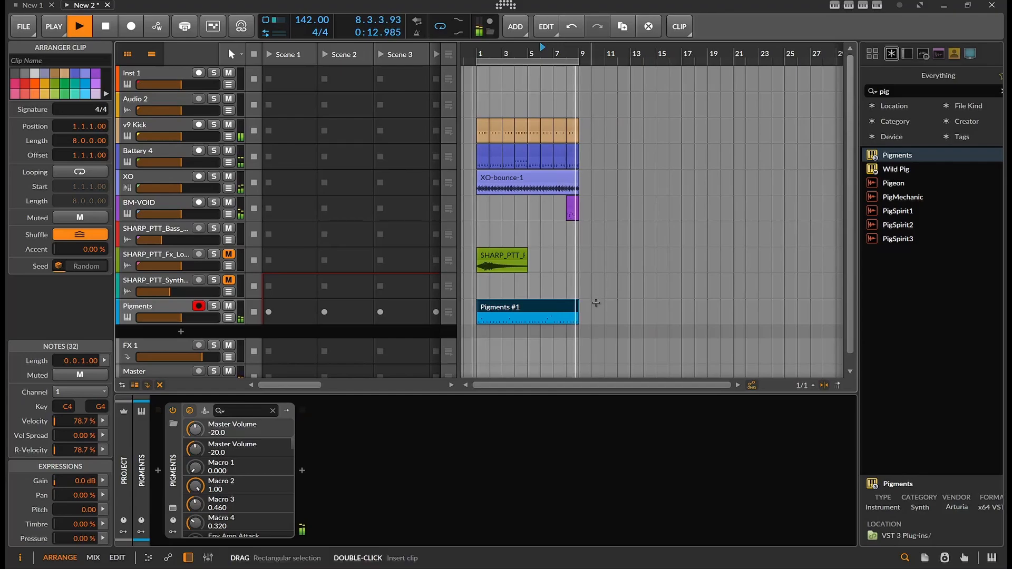
drag(600, 307, 473, 138)
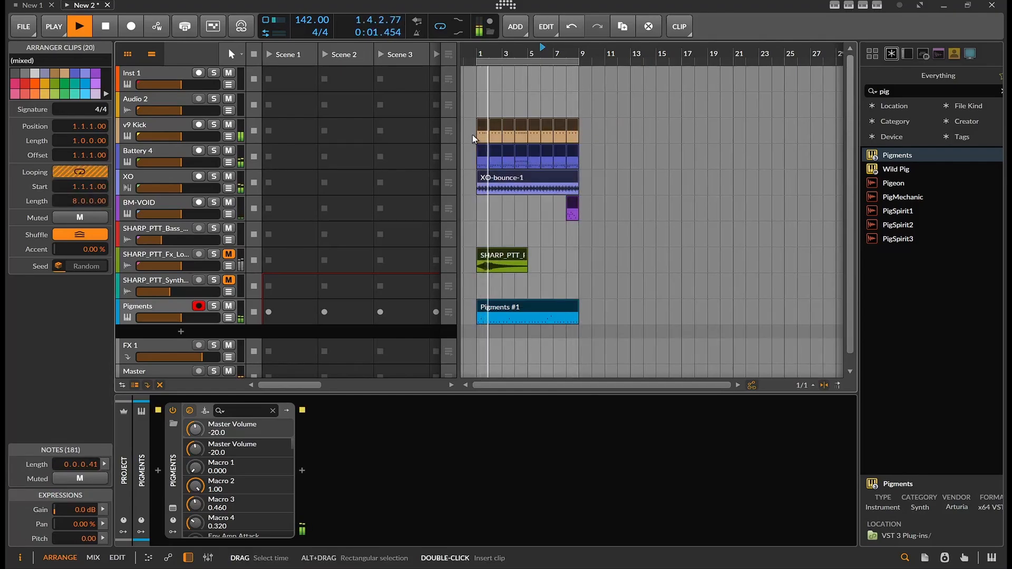
key(ctrl+d)
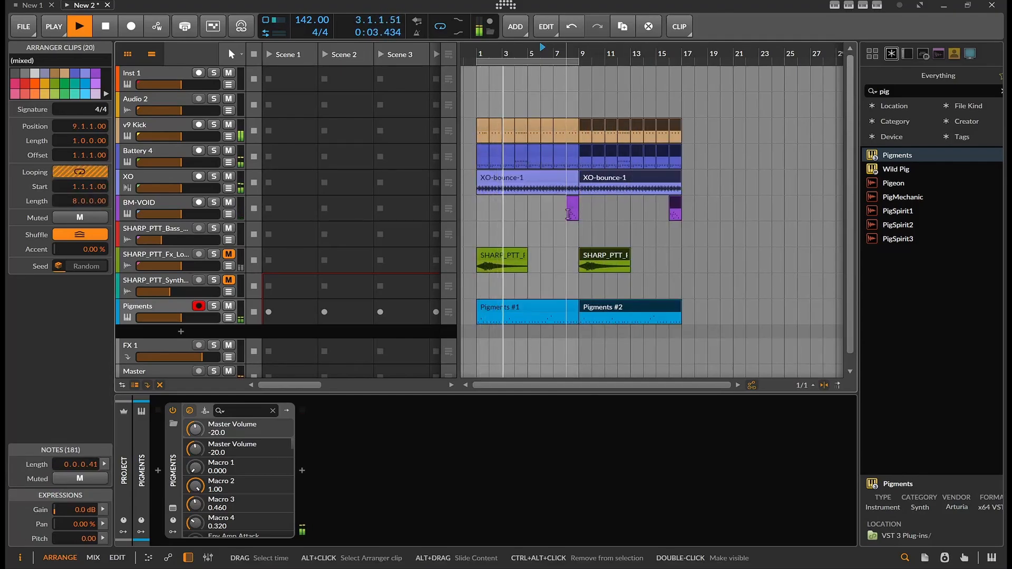
- Stop playback and set the arranger loop region to start at 1.1.1 with a length of 16 bars
click(578, 61)
key(space)
drag(578, 60, 673, 61)
click(682, 61)
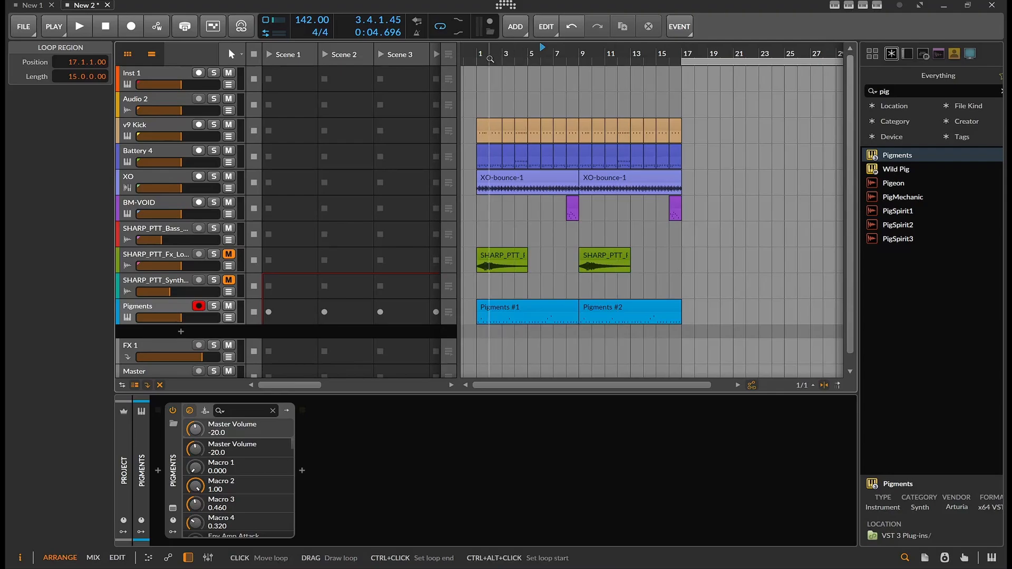
drag(477, 59, 683, 56)
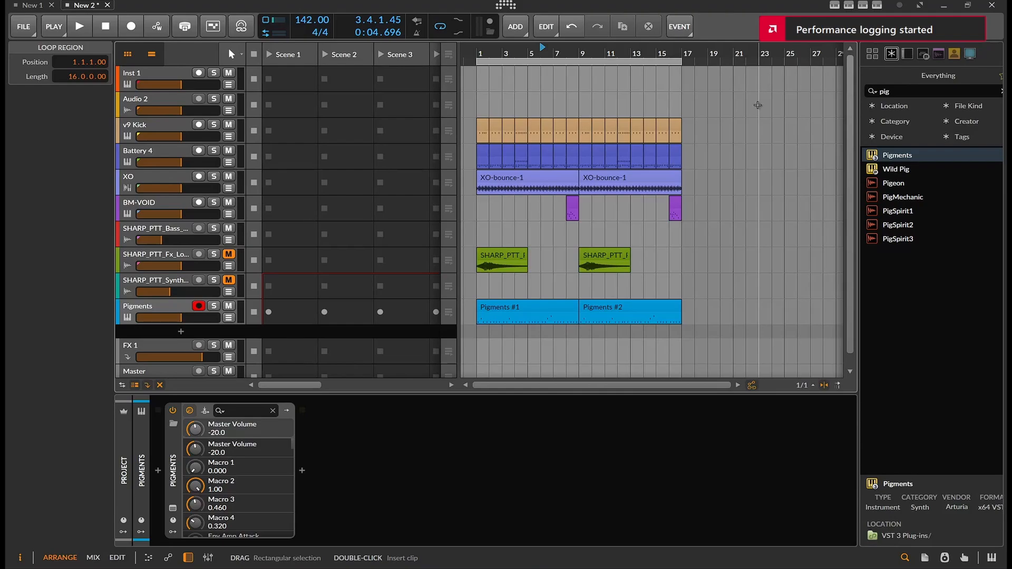
- Transpose the second Pigments clip, at bar 9, down two octaves
click(628, 302)
right_click(628, 302)
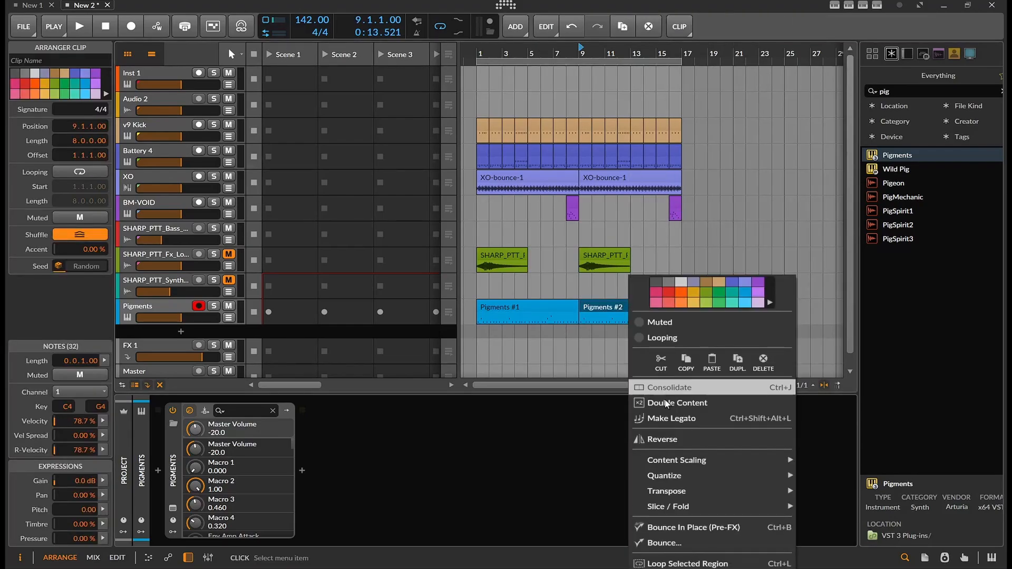
mouse_move(685, 491)
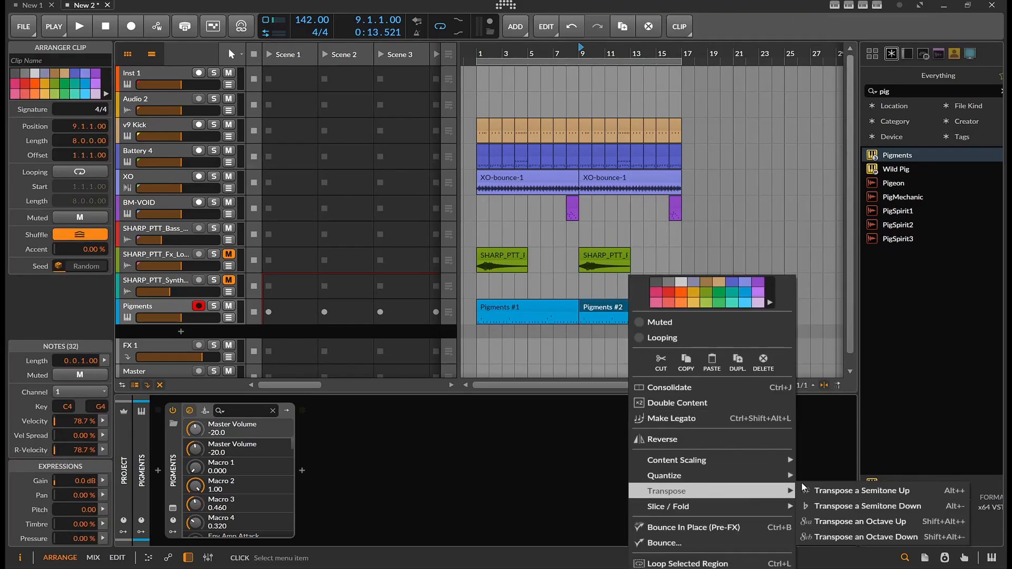
click(823, 535)
right_click(631, 311)
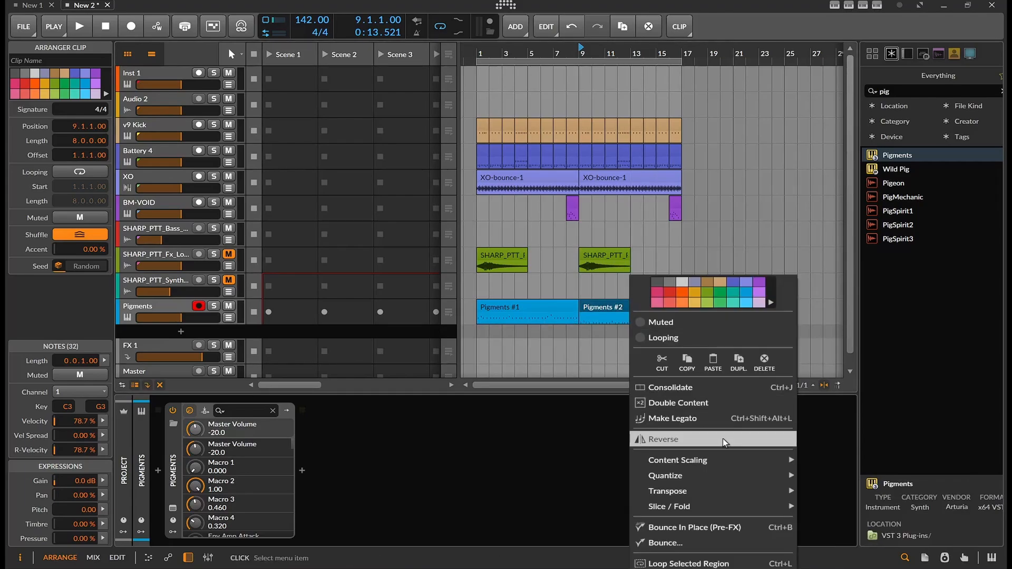
mouse_move(732, 491)
click(837, 535)
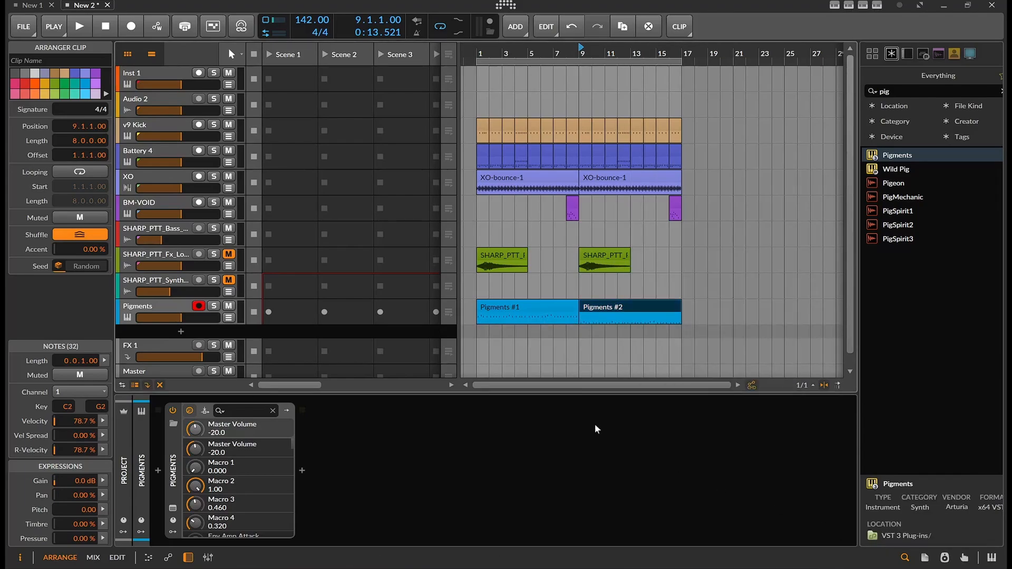
- Delete the duplicated SHARP_PTT_Fx_Loop_03 clip at bar 9 and audition the arrangement from bar 1
click(592, 258)
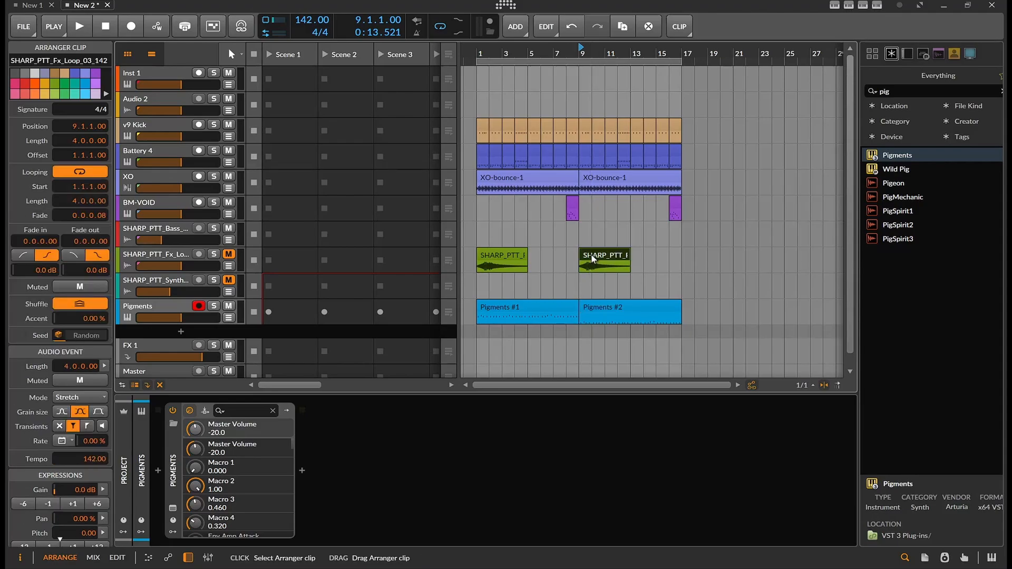
key(Delete)
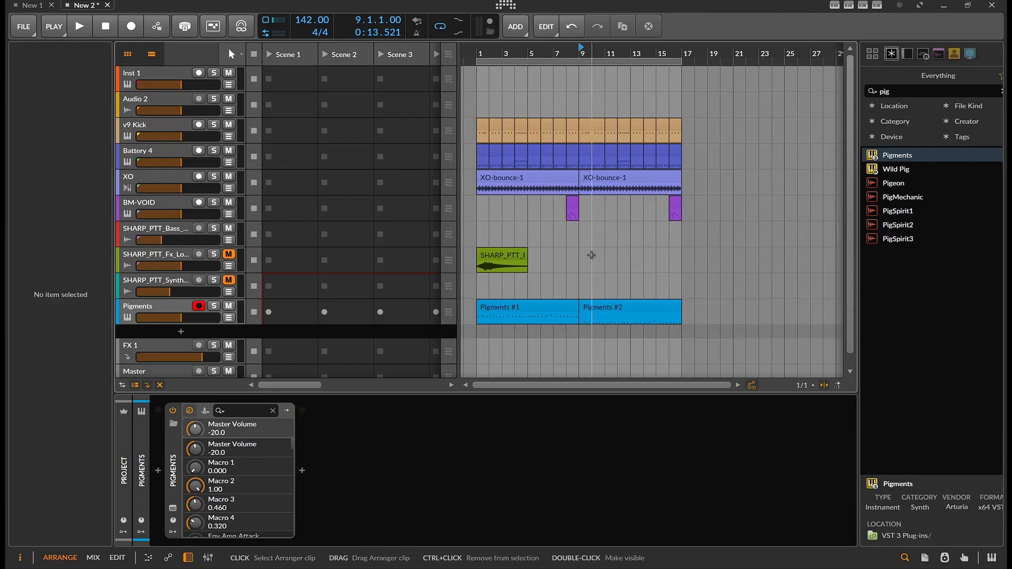
click(475, 230)
key(space)
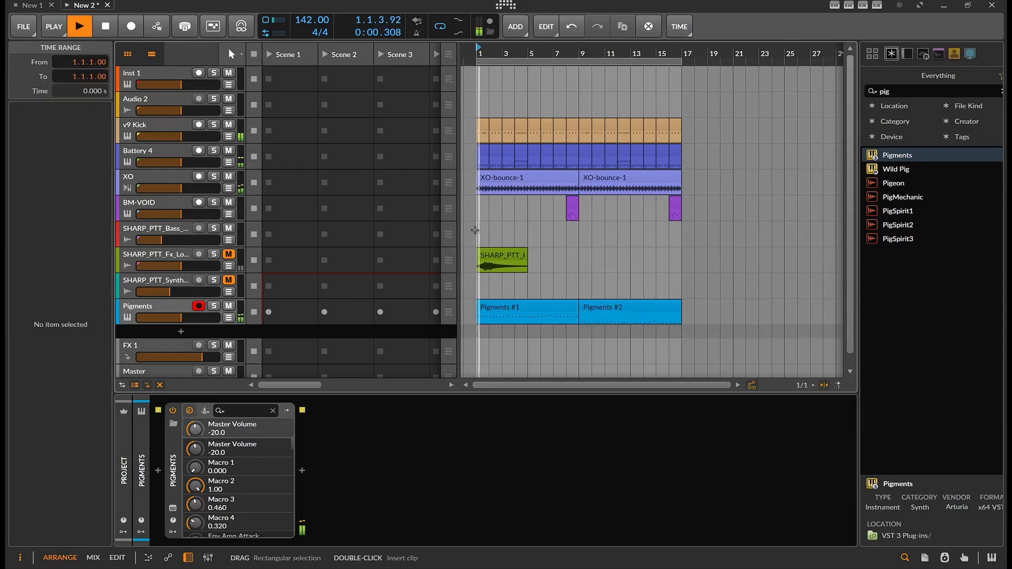
key(space)
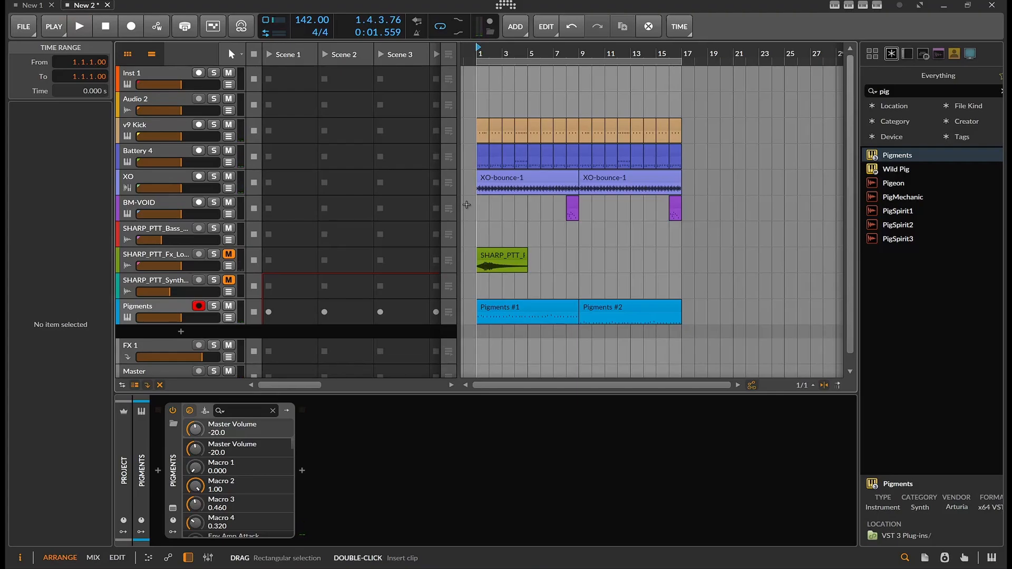
key(space)
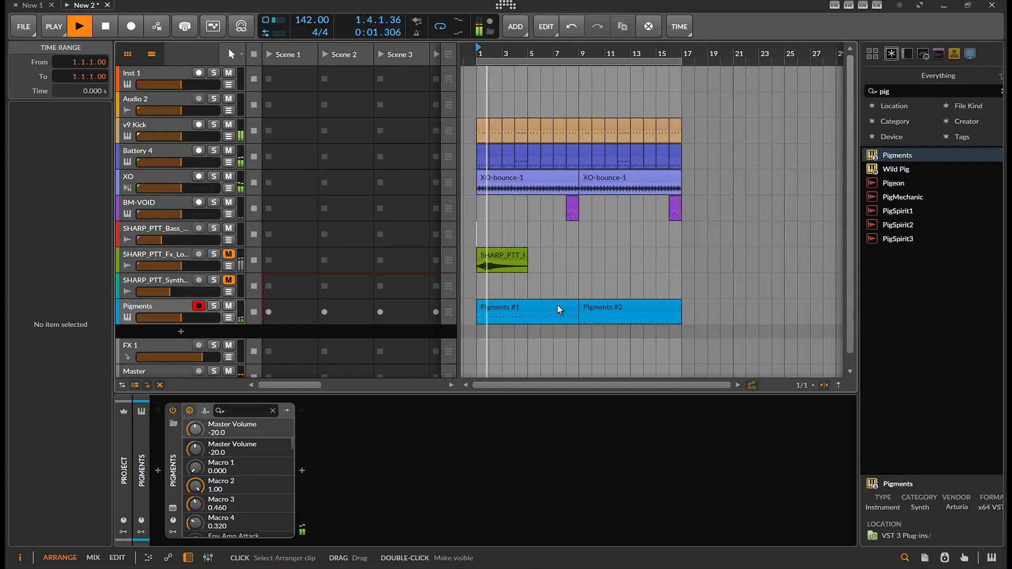
key(space)
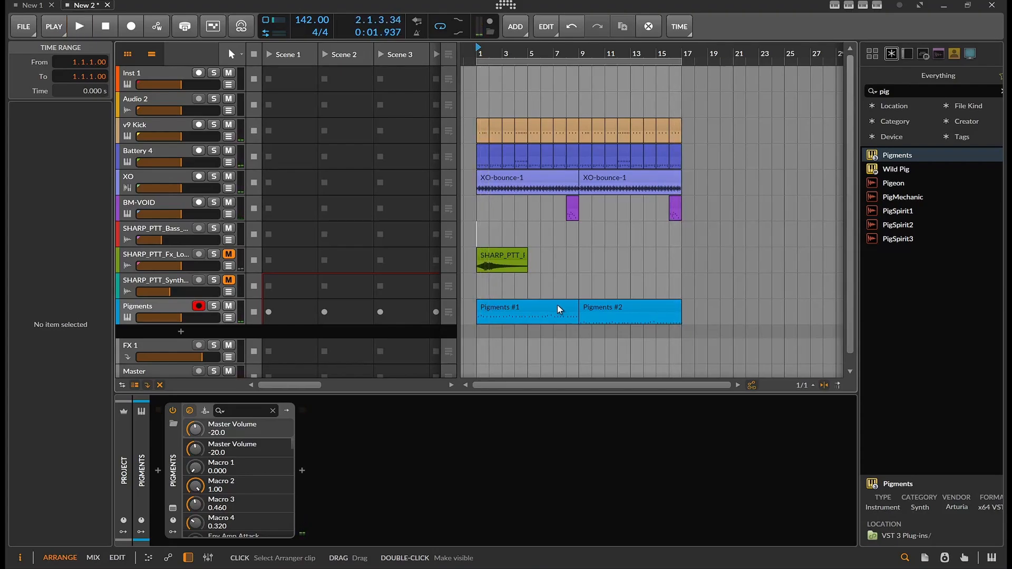